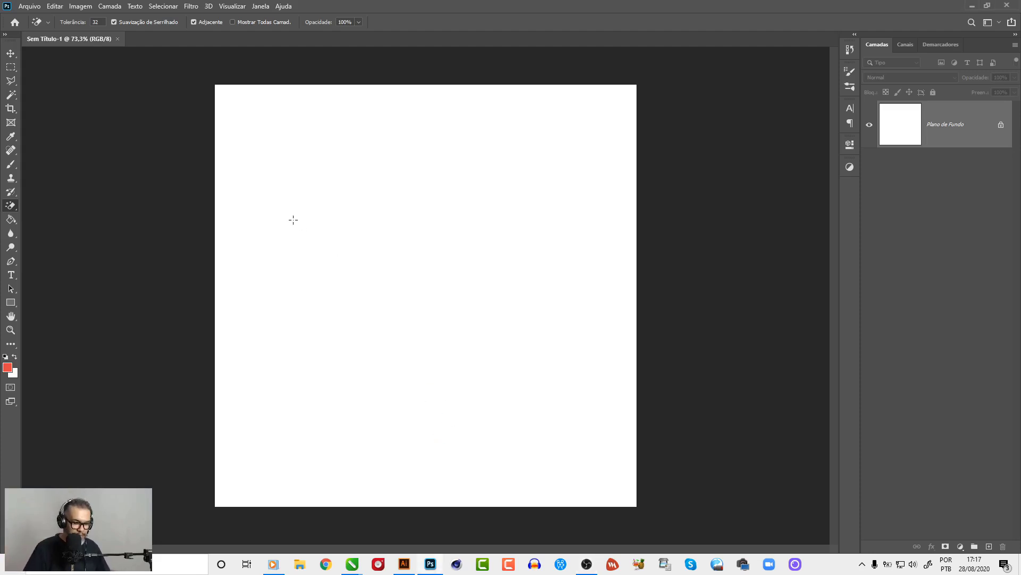
Place IMAGEM 01 into the poster, attempt erasing its backdrop, then delete the placed layer.
{"action": "key", "text": "ctrl+shift+p"}
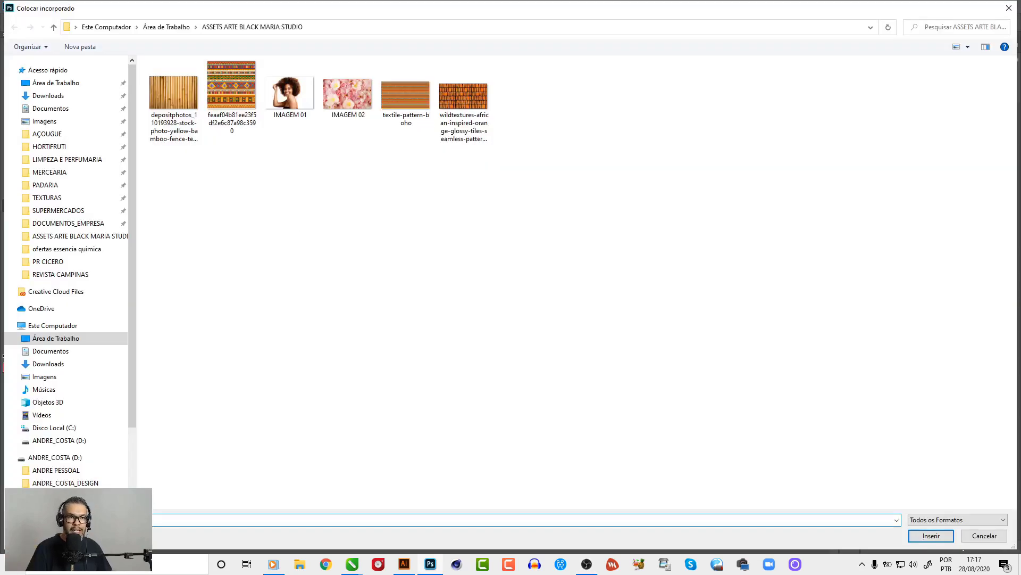
{"action": "double_click", "coordinate": [296, 101]}
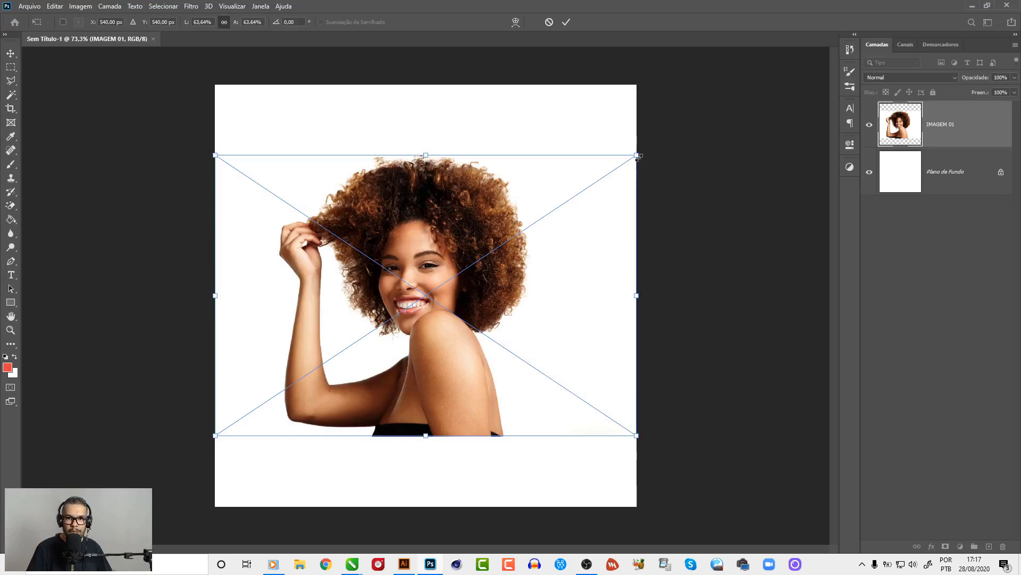
{"action": "left_click_drag", "start_coordinate": [640, 156], "coordinate": [638, 156]}
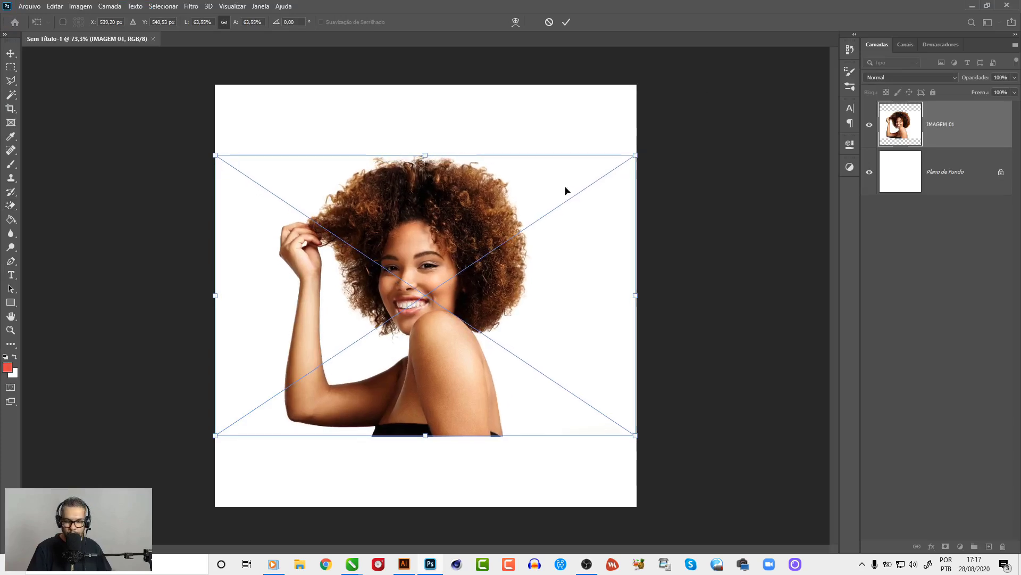
{"action": "key", "text": "Return"}
{"action": "key", "text": "e"}
{"action": "left_click", "coordinate": [423, 251]}
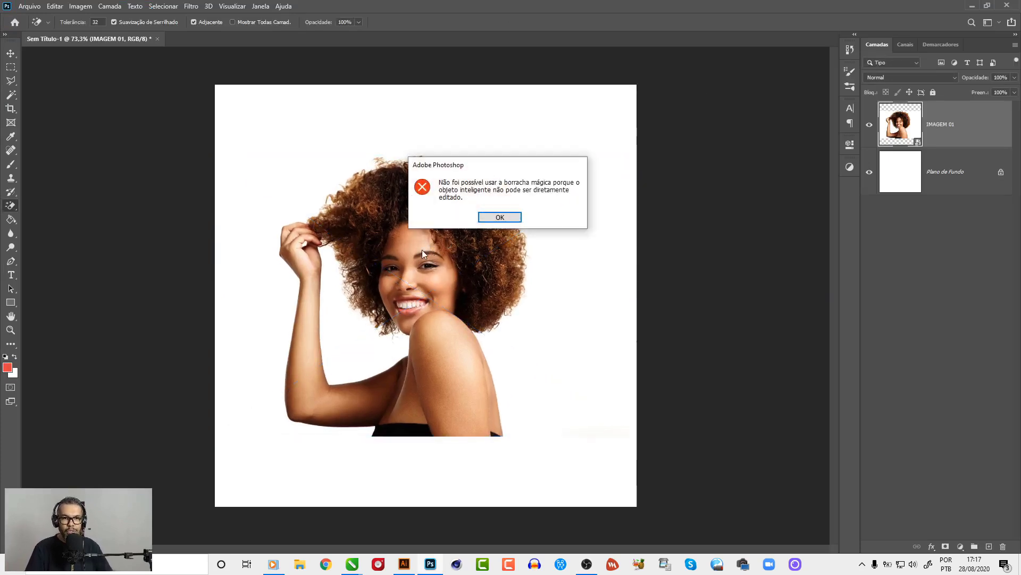
{"action": "left_click", "coordinate": [500, 217]}
{"action": "key", "text": "Delete"}
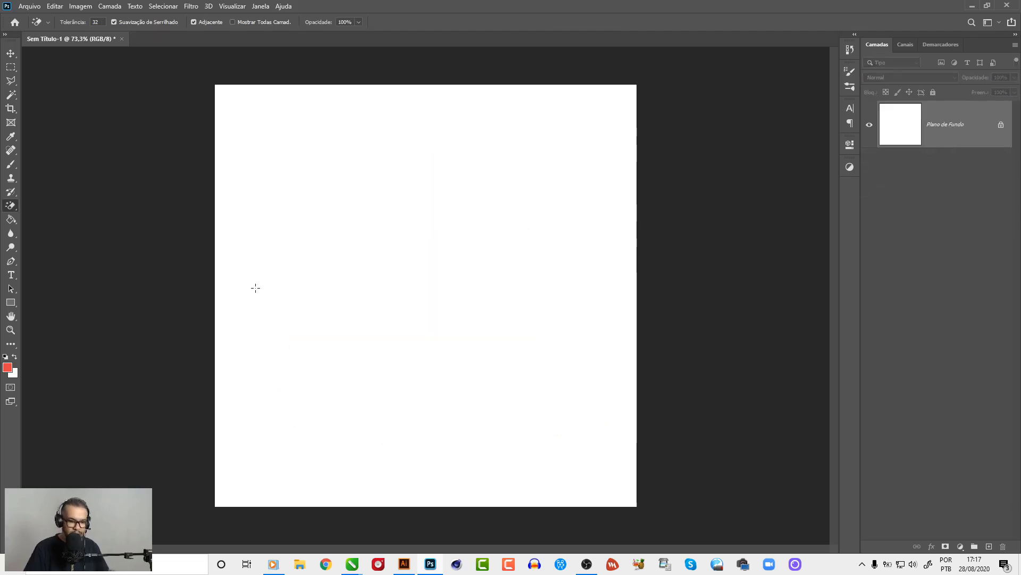
Open IMAGEM 01.jpg separately and convert Plano de Fundo into Camada 0.
{"action": "key", "text": "ctrl+o"}
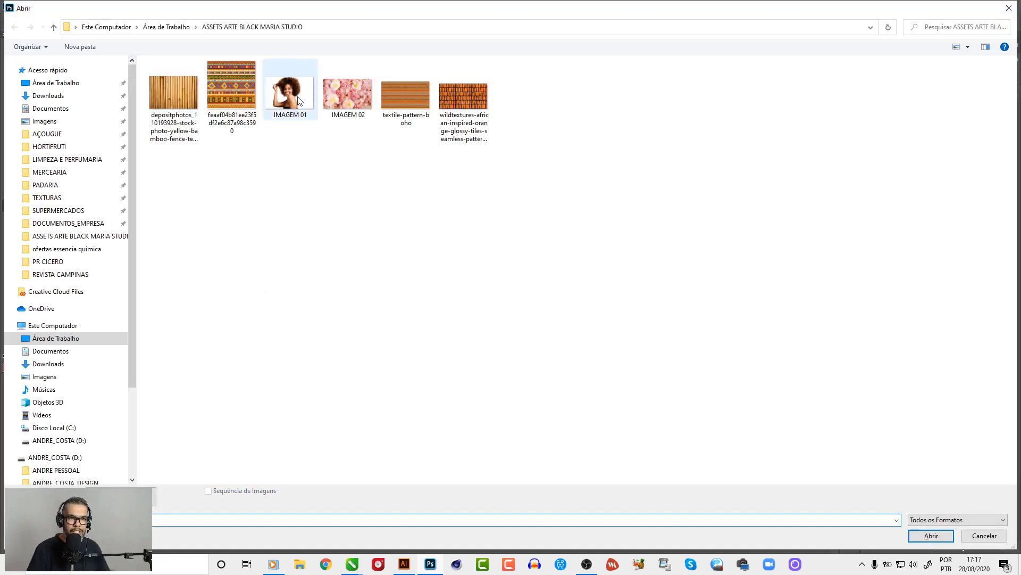
{"action": "double_click", "coordinate": [300, 97]}
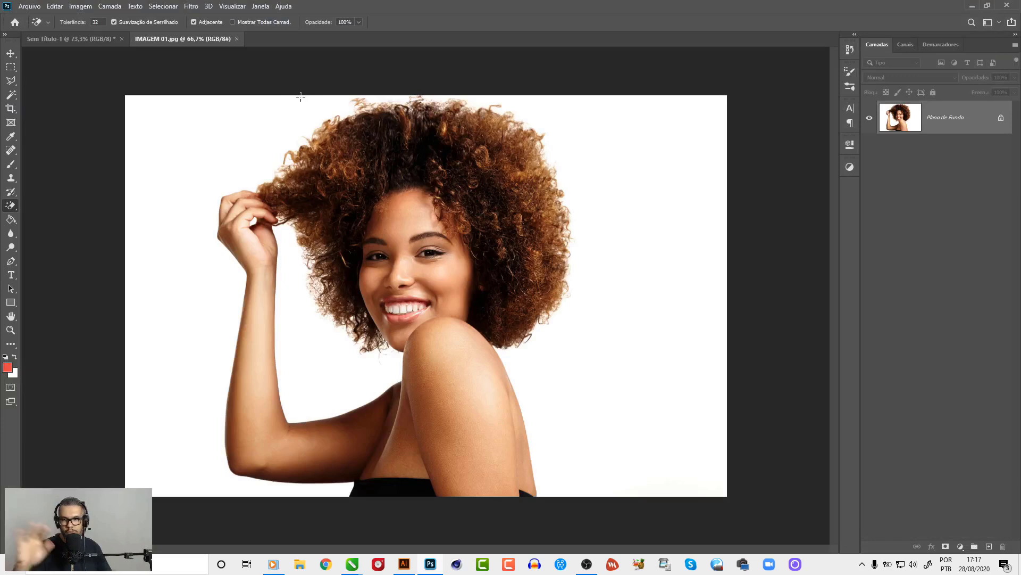
{"action": "double_click", "coordinate": [944, 132]}
{"action": "left_click", "coordinate": [617, 164]}
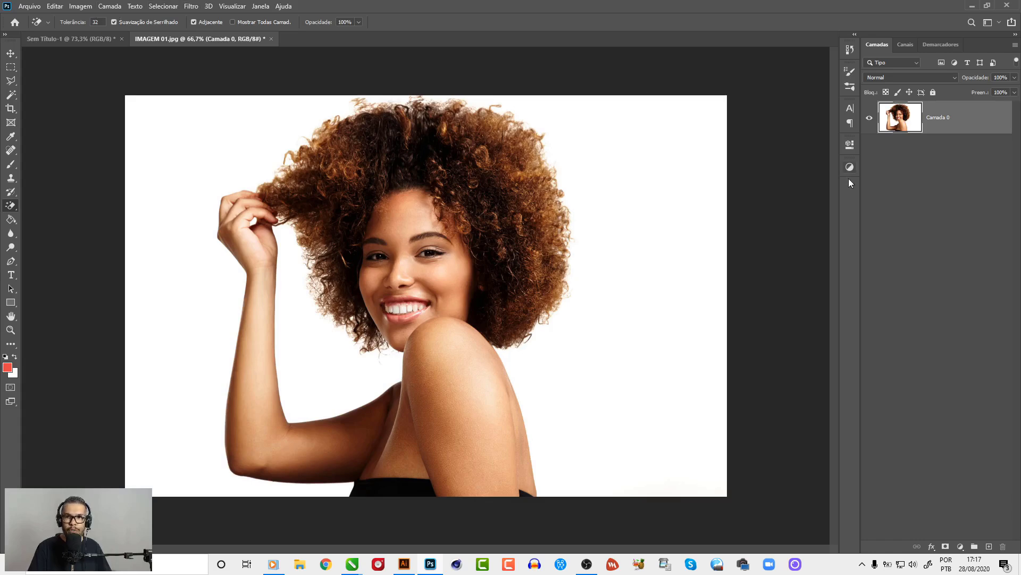
Apply legacy Brightness/Contrast to Camada 0 with brightness 16 and contrast 14.
{"action": "left_click", "coordinate": [86, 8]}
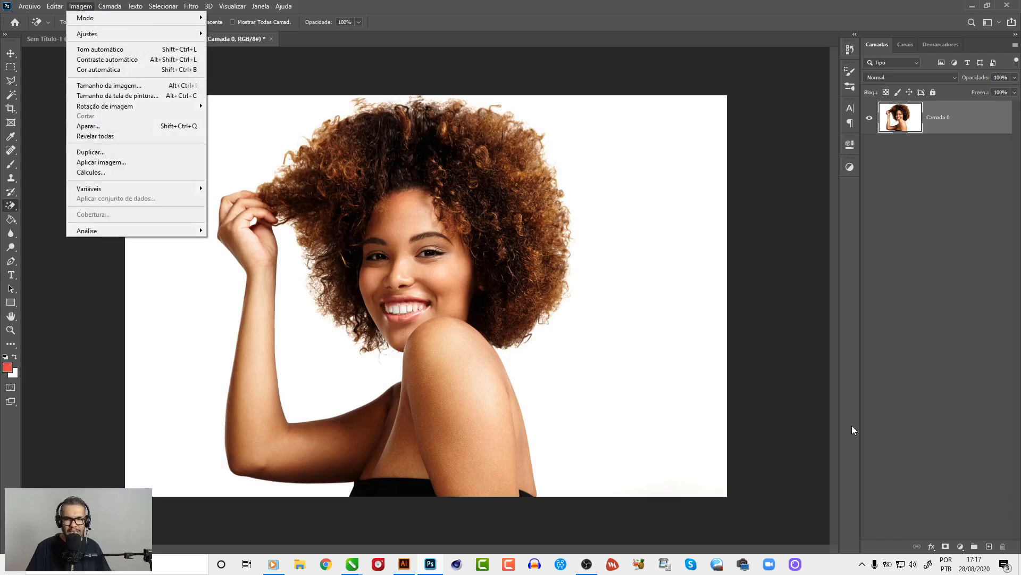
{"action": "mouse_move", "coordinate": [136, 33]}
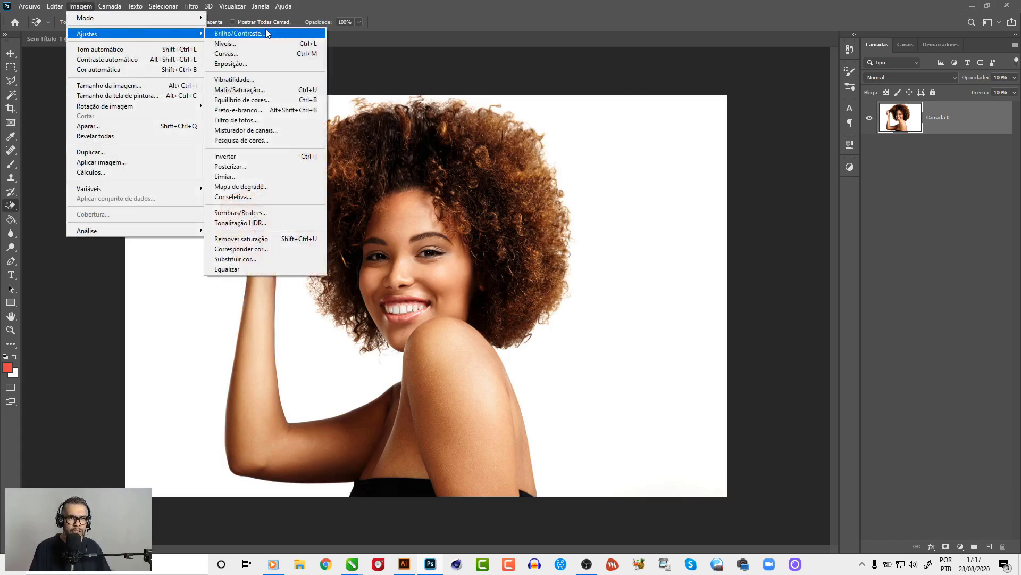
{"action": "left_click", "coordinate": [259, 34]}
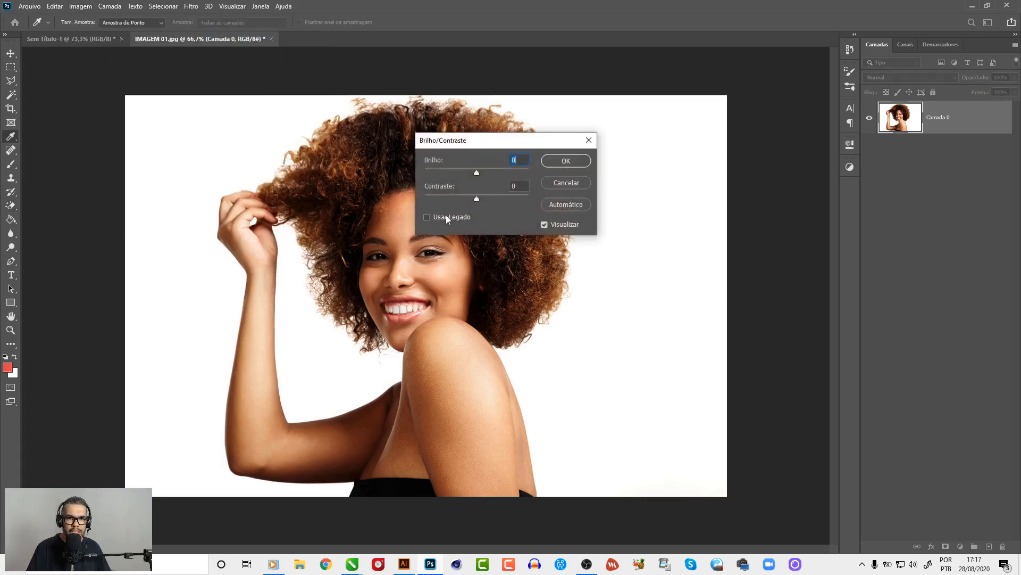
{"action": "left_click_drag", "start_coordinate": [488, 171], "coordinate": [486, 198]}
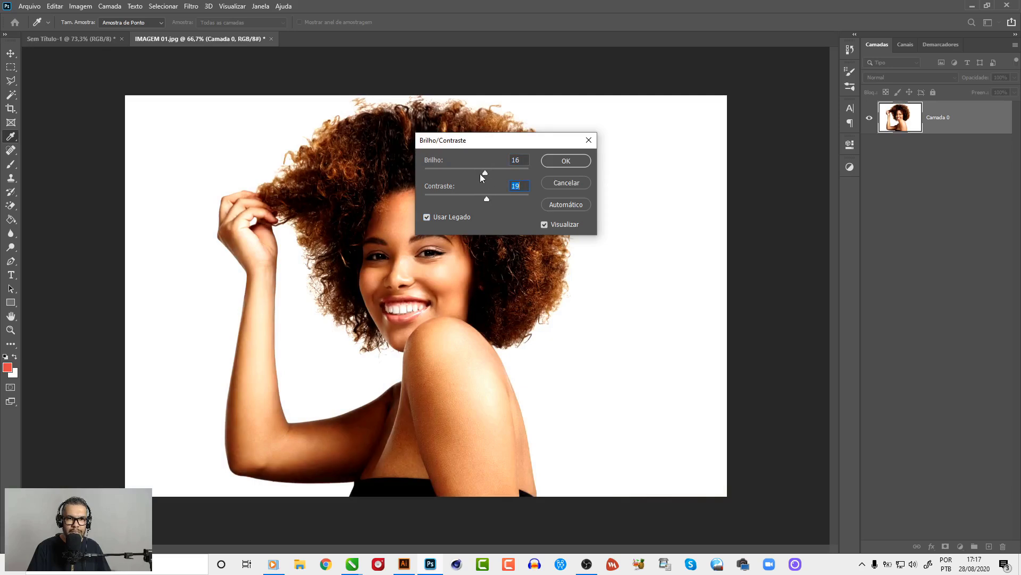
{"action": "left_click_drag", "start_coordinate": [482, 198], "coordinate": [483, 198]}
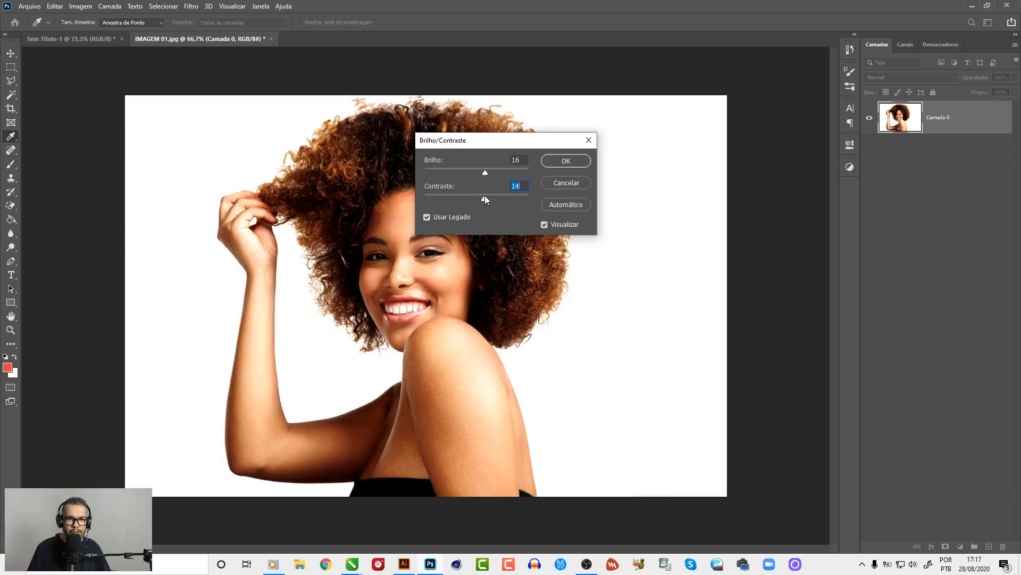
{"action": "left_click", "coordinate": [566, 160]}
{"action": "key", "text": "e"}
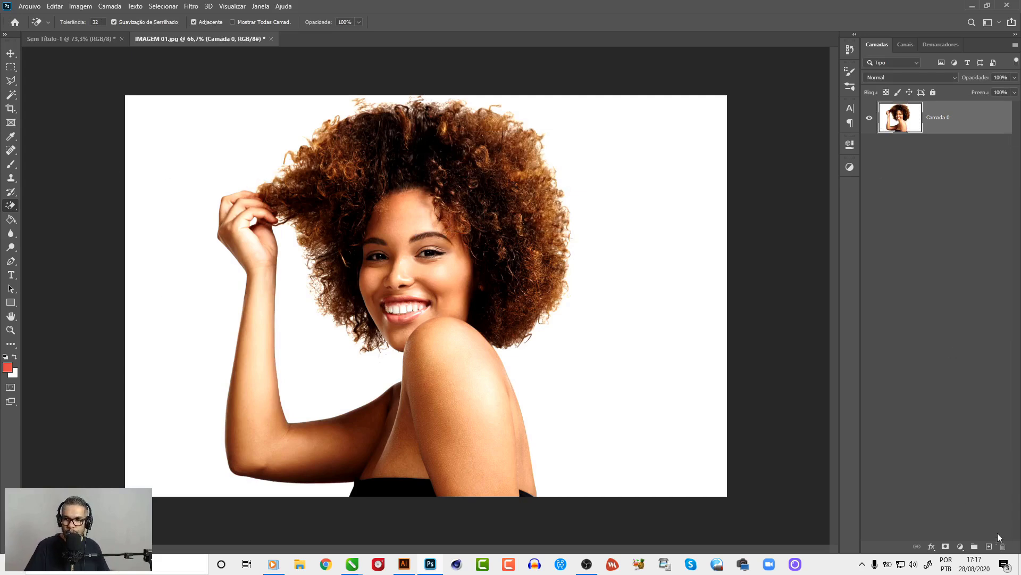
Add a new layer below Camada 0 and a red e64444 Solid Color fill layer.
{"action": "left_click", "coordinate": [988, 546]}
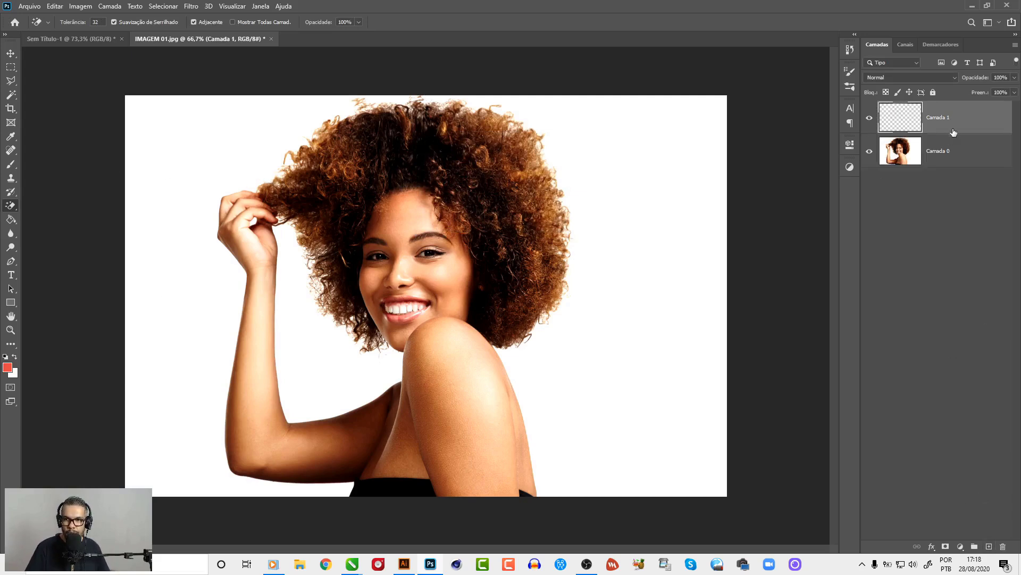
{"action": "left_click_drag", "start_coordinate": [954, 133], "coordinate": [950, 170]}
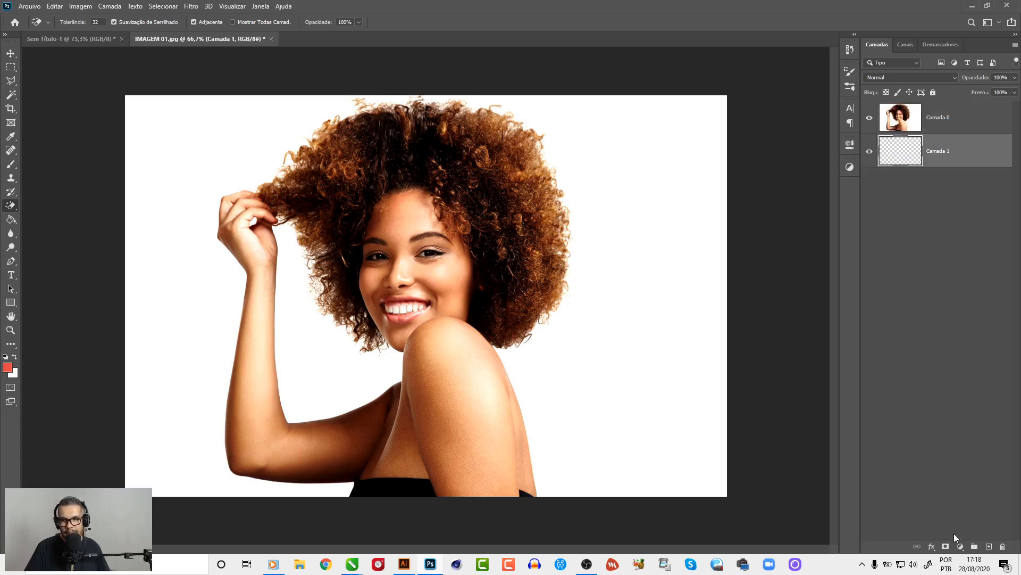
{"action": "left_click", "coordinate": [960, 548]}
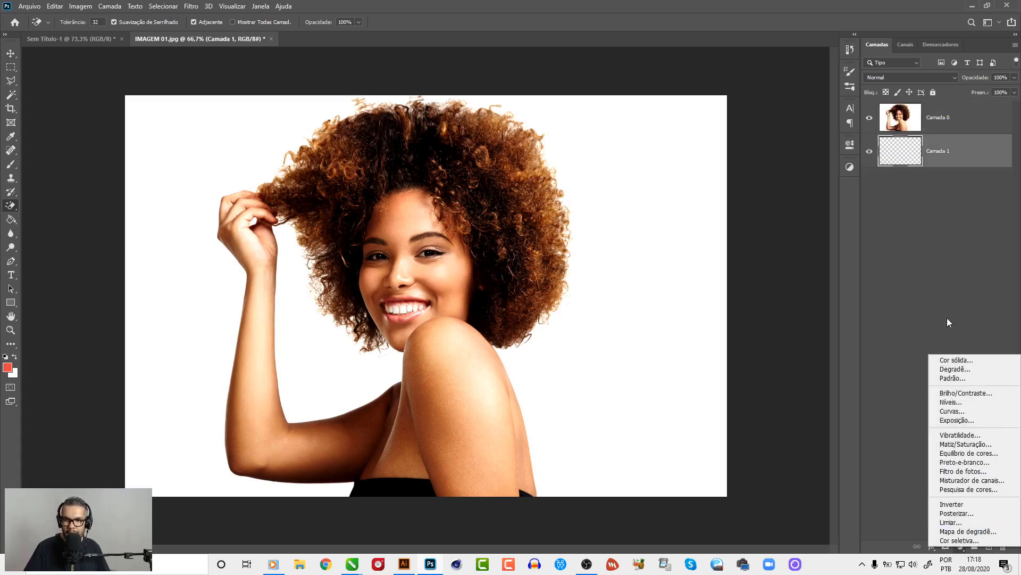
{"action": "left_click", "coordinate": [982, 363]}
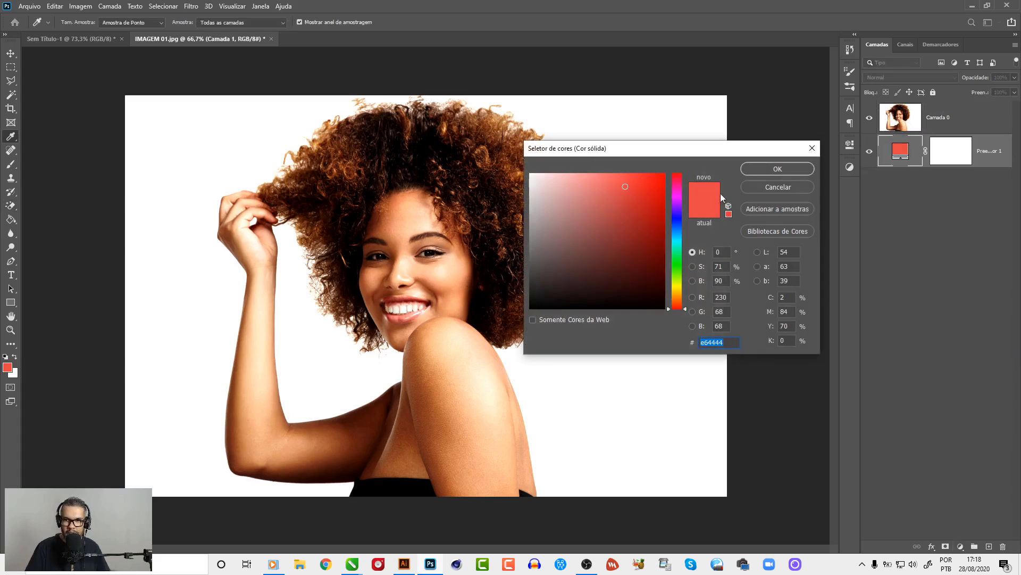
{"action": "left_click", "coordinate": [777, 170]}
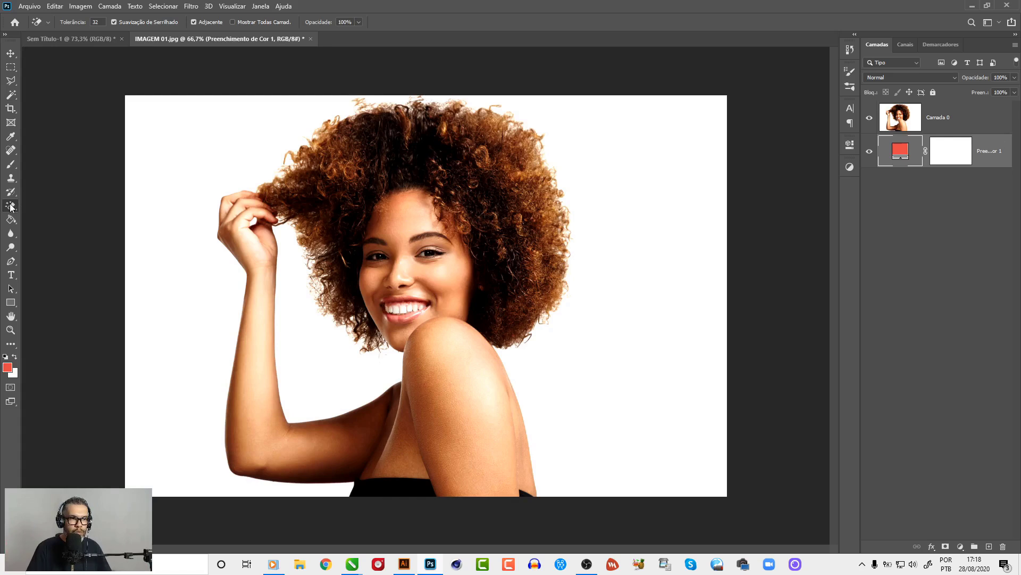
{"action": "right_click", "coordinate": [11, 206]}
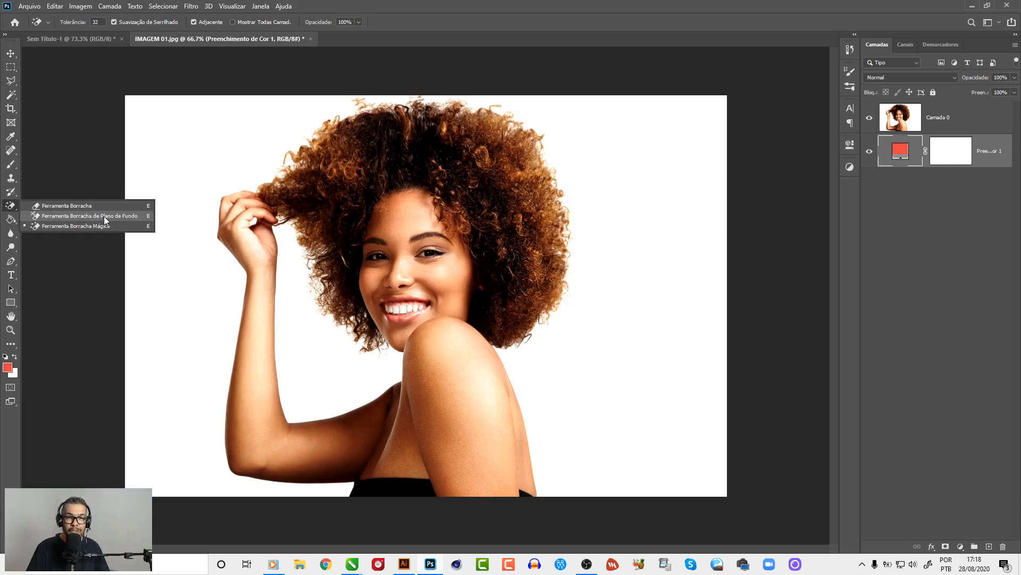
{"action": "left_click", "coordinate": [104, 216]}
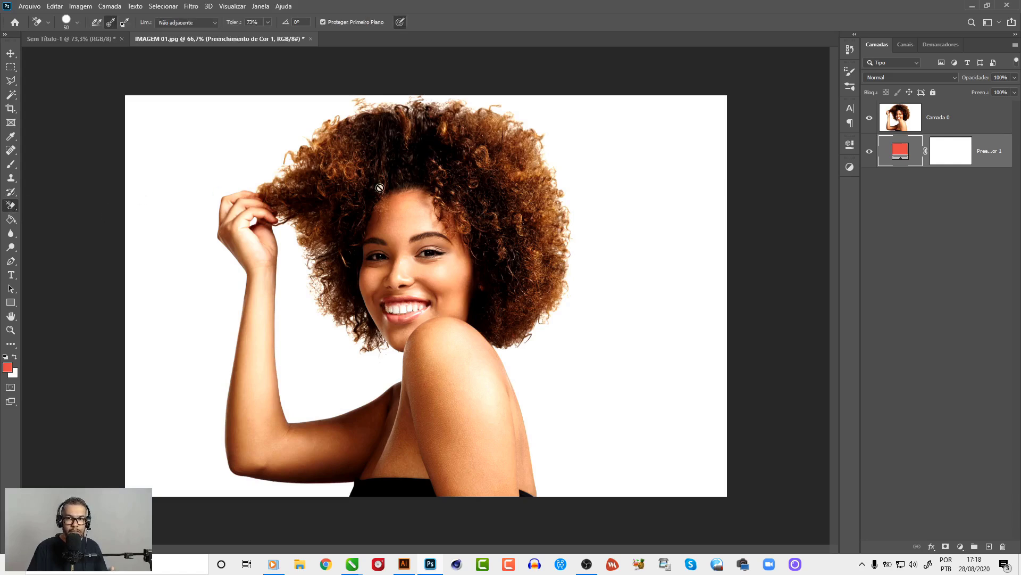
{"action": "left_click", "coordinate": [991, 119]}
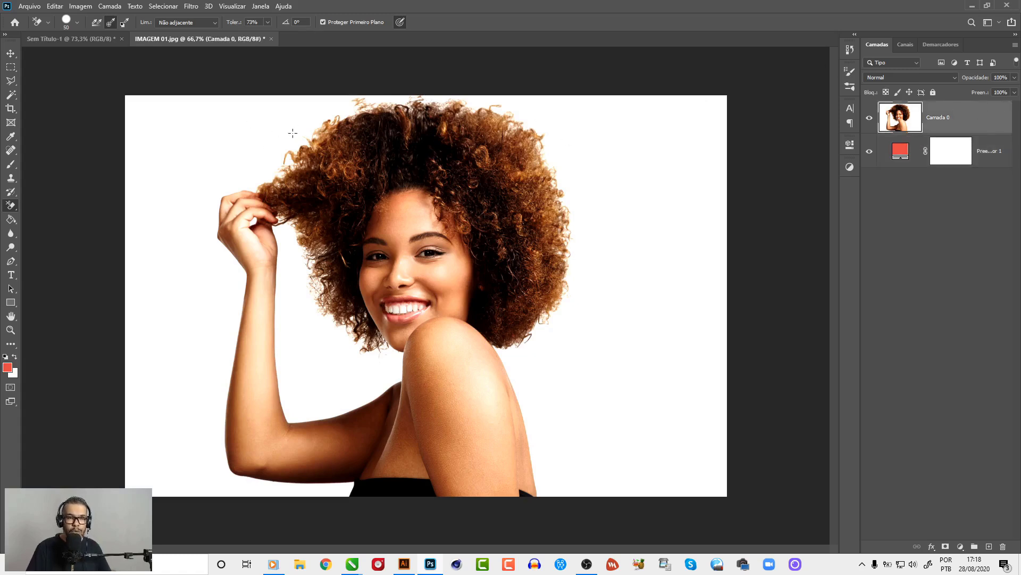
{"action": "left_click_drag", "start_coordinate": [302, 133], "coordinate": [307, 127]}
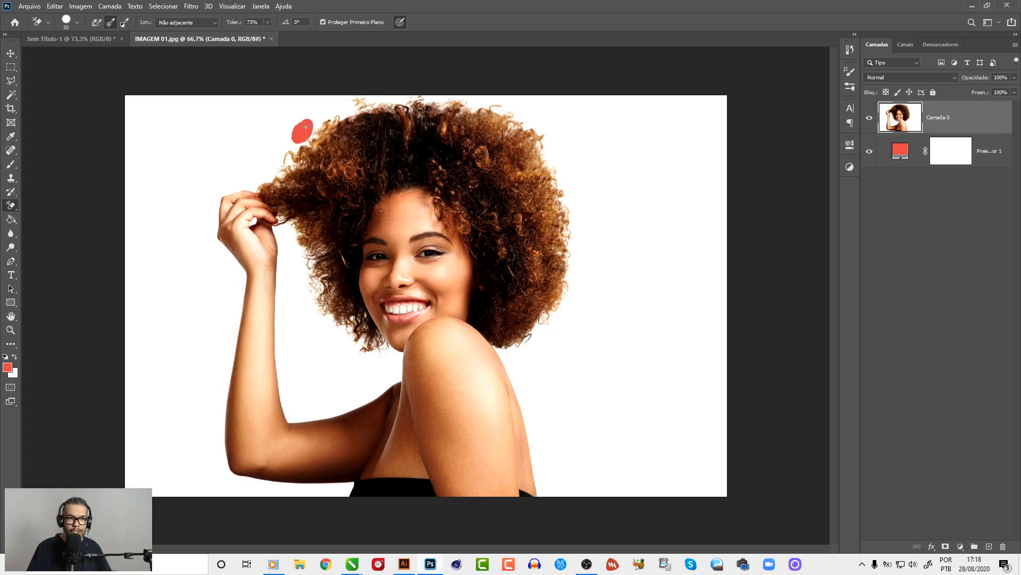
{"action": "key", "text": "ctrl+z"}
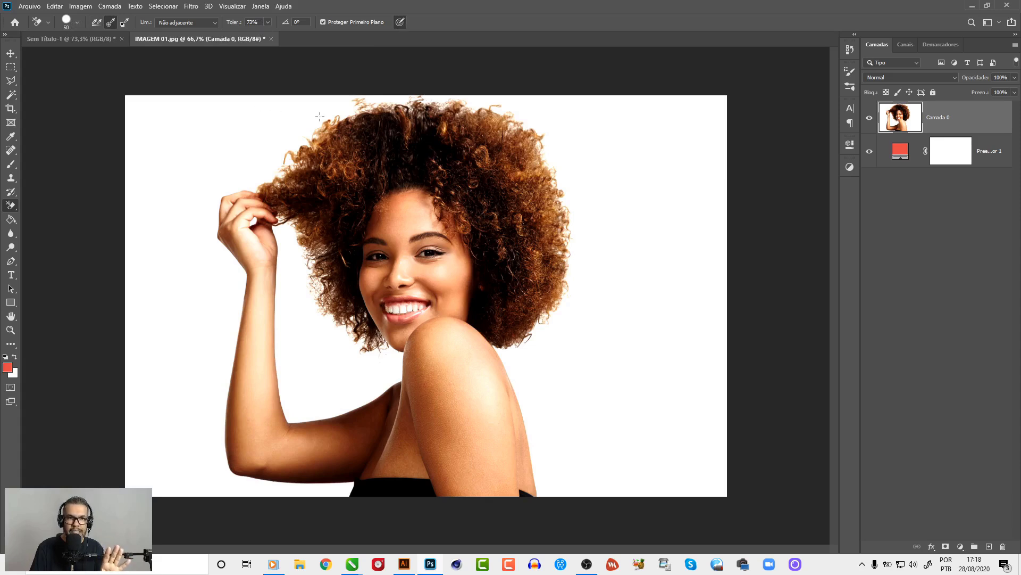
{"action": "left_click_drag", "start_coordinate": [322, 115], "coordinate": [349, 109]}
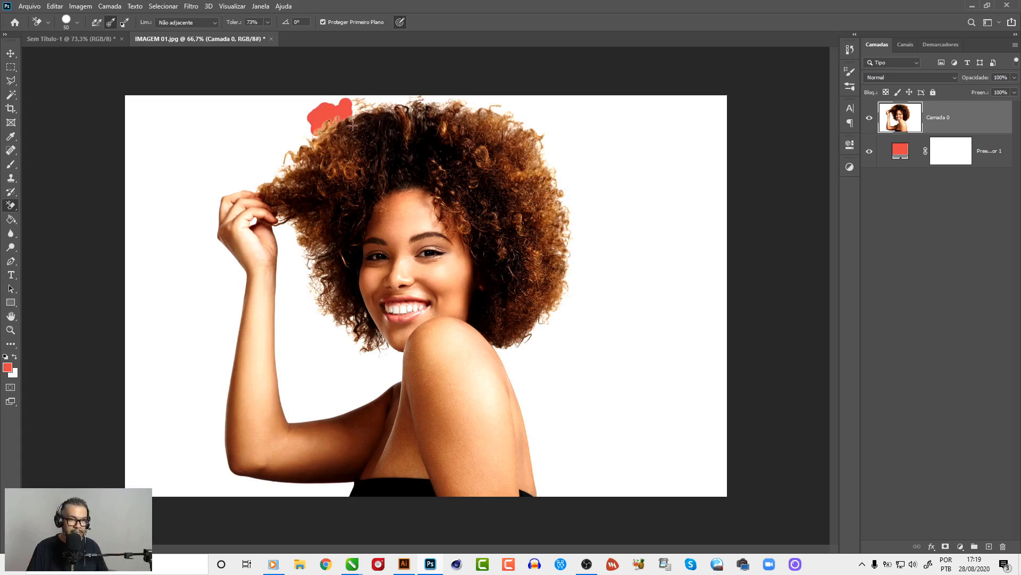
{"action": "key", "text": "ctrl+z"}
{"action": "left_click_drag", "start_coordinate": [479, 154], "coordinate": [486, 160]}
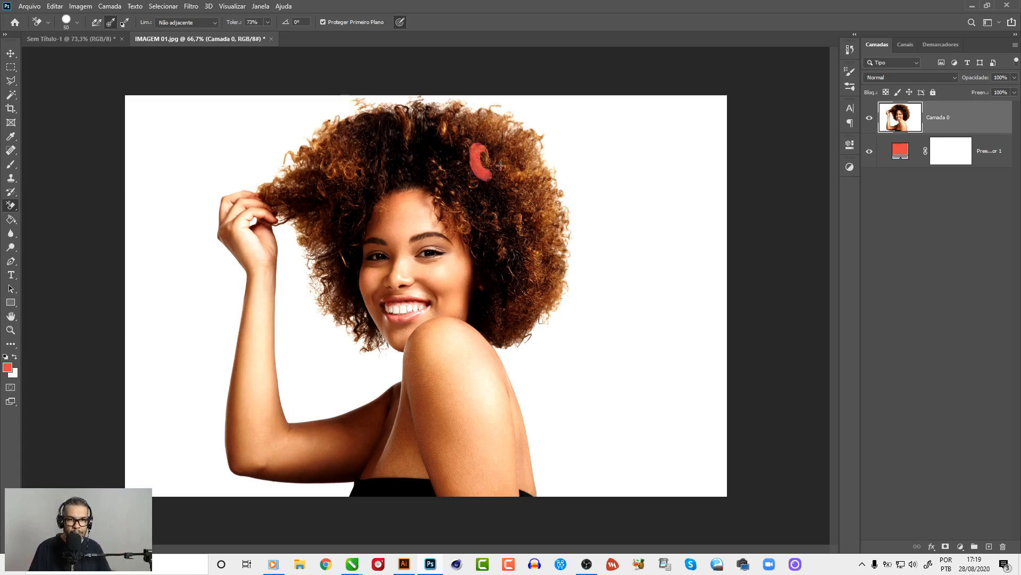
{"action": "key", "text": "ctrl+z"}
{"action": "mouse_move", "coordinate": [318, 117]}
{"action": "left_mouse_down"}
{"action": "mouse_move", "coordinate": [406, 91]}
{"action": "mouse_move", "coordinate": [509, 132]}
{"action": "mouse_move", "coordinate": [564, 228]}
{"action": "mouse_move", "coordinate": [550, 330]}
{"action": "mouse_move", "coordinate": [498, 343]}
{"action": "left_mouse_up"}
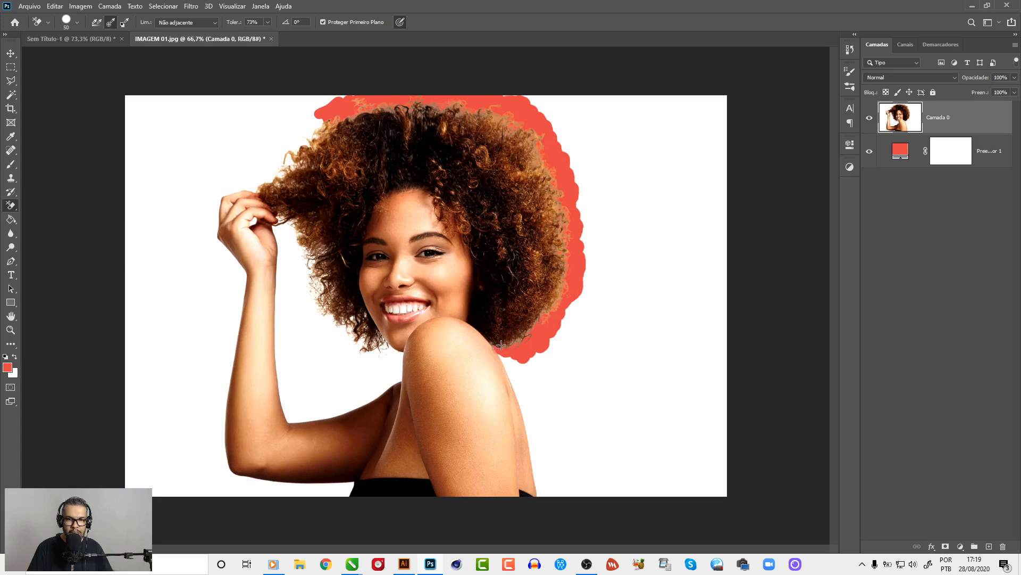
{"action": "left_click_drag", "start_coordinate": [505, 344], "coordinate": [499, 347]}
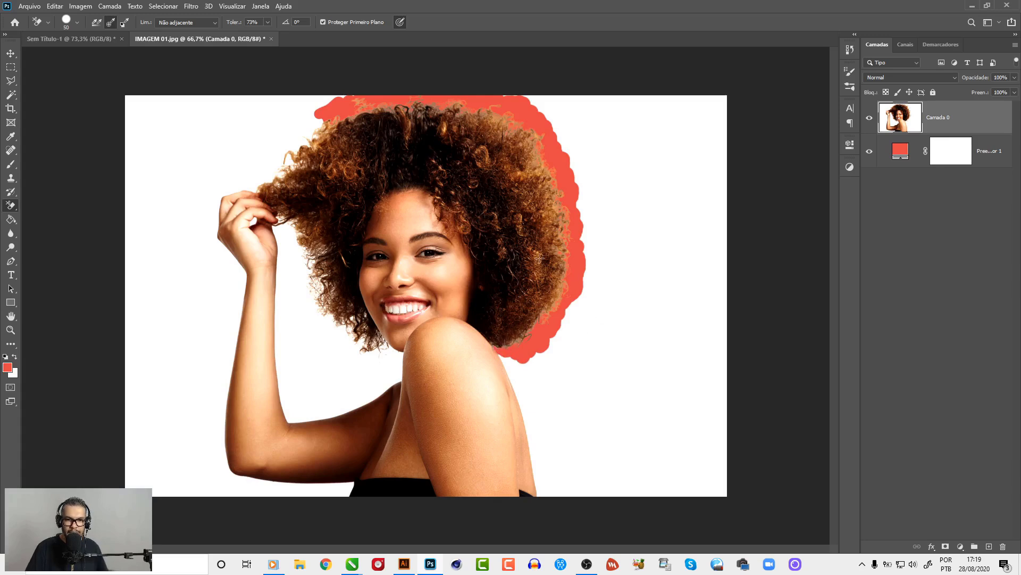
Erase the white backdrop beside the raised fingers and down the hair's left edge.
{"action": "key", "text": "ctrl+z"}
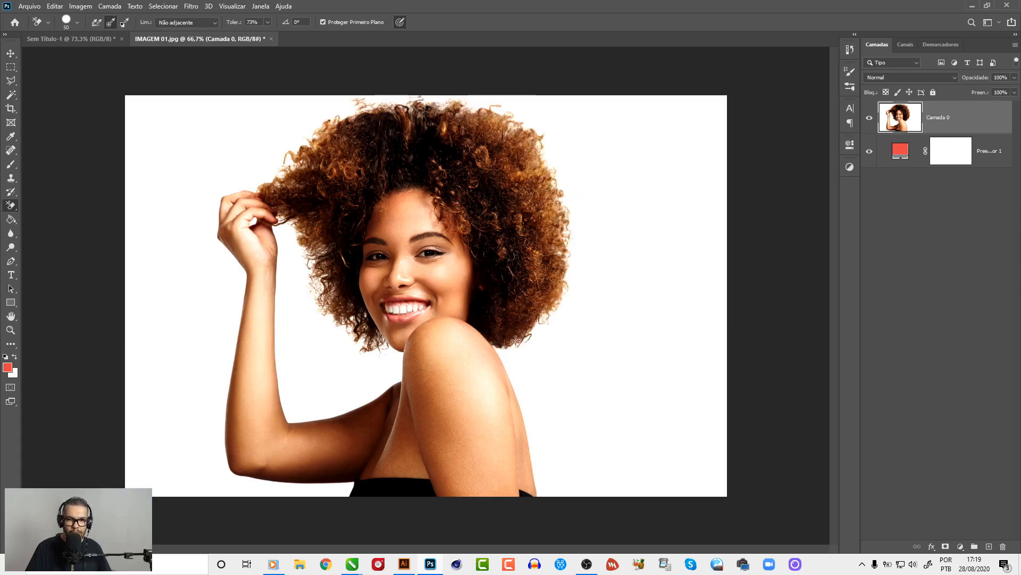
{"action": "mouse_move", "coordinate": [514, 339]}
{"action": "left_mouse_down"}
{"action": "mouse_move", "coordinate": [506, 349]}
{"action": "mouse_move", "coordinate": [575, 258]}
{"action": "mouse_move", "coordinate": [522, 114]}
{"action": "mouse_move", "coordinate": [421, 98]}
{"action": "mouse_move", "coordinate": [343, 111]}
{"action": "mouse_move", "coordinate": [254, 178]}
{"action": "left_mouse_up"}
{"action": "key", "text": "ctrl+z"}
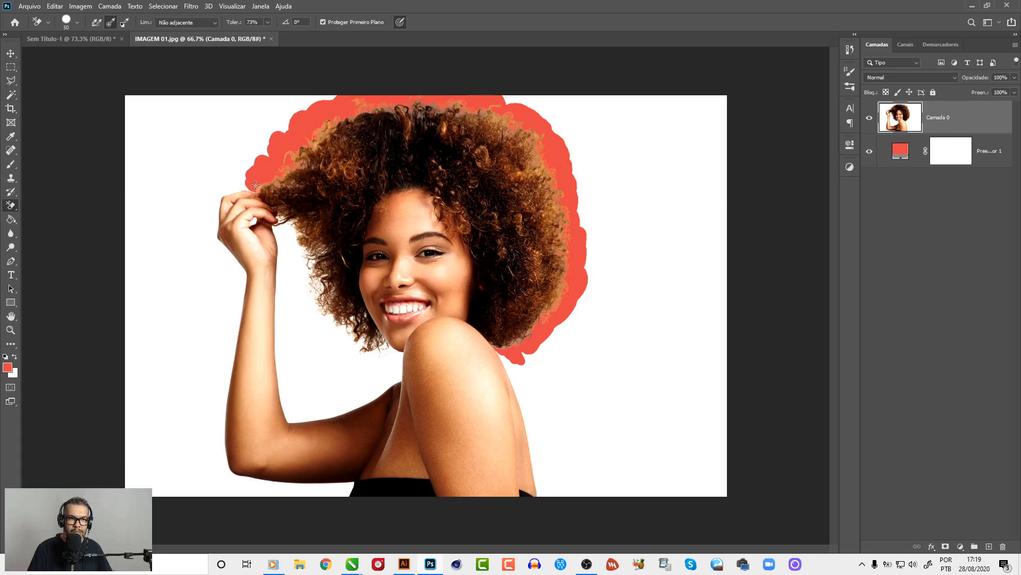
{"action": "left_click_drag", "start_coordinate": [290, 235], "coordinate": [288, 218]}
{"action": "left_click_drag", "start_coordinate": [283, 226], "coordinate": [392, 363]}
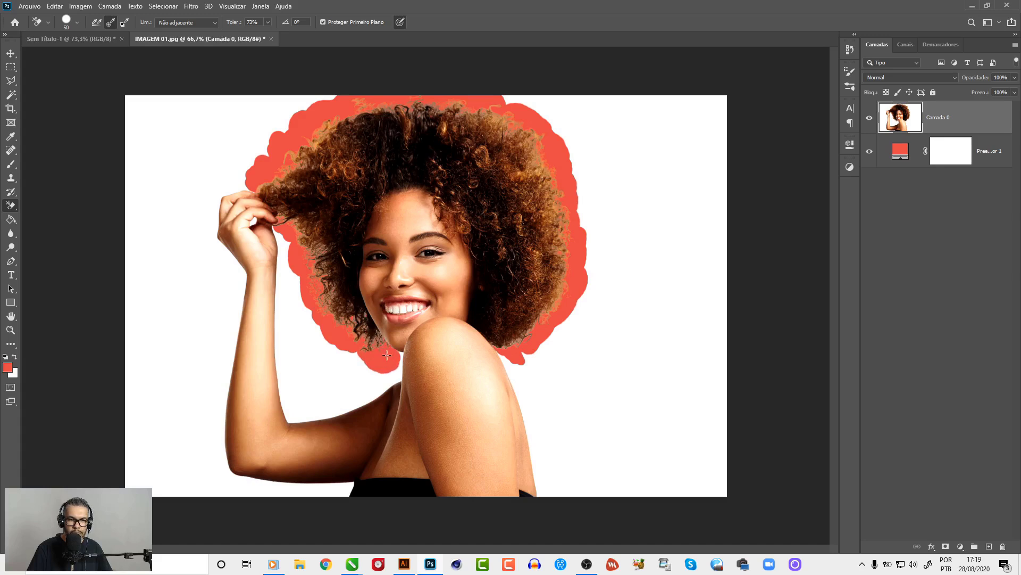
{"action": "mouse_move", "coordinate": [374, 351]}
{"action": "left_mouse_down"}
{"action": "mouse_move", "coordinate": [343, 338]}
{"action": "mouse_move", "coordinate": [370, 372]}
{"action": "mouse_move", "coordinate": [387, 360]}
{"action": "left_mouse_up"}
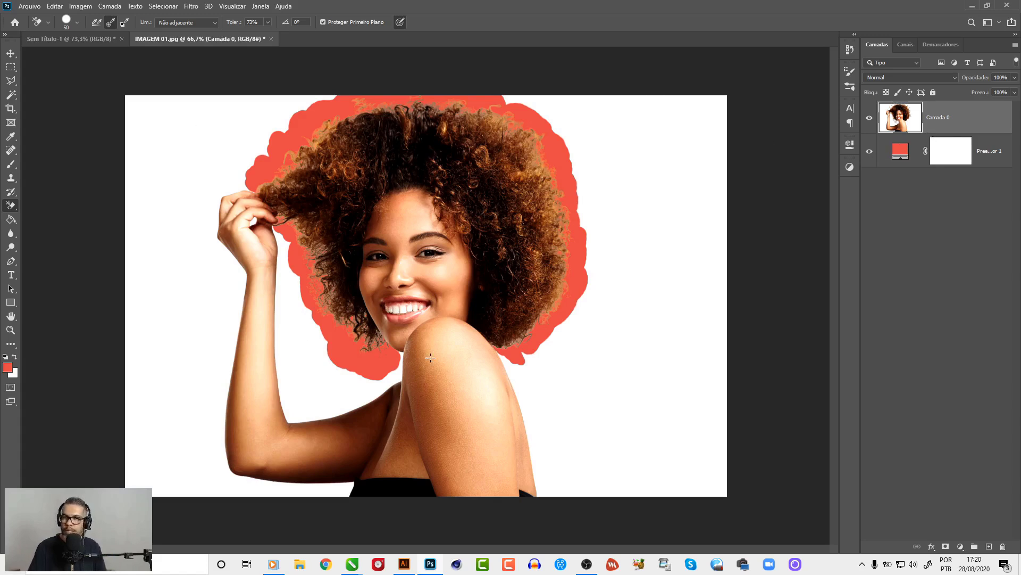
Use the Magic Eraser on the white at left, between arm and hair, and right.
{"action": "right_click", "coordinate": [11, 207]}
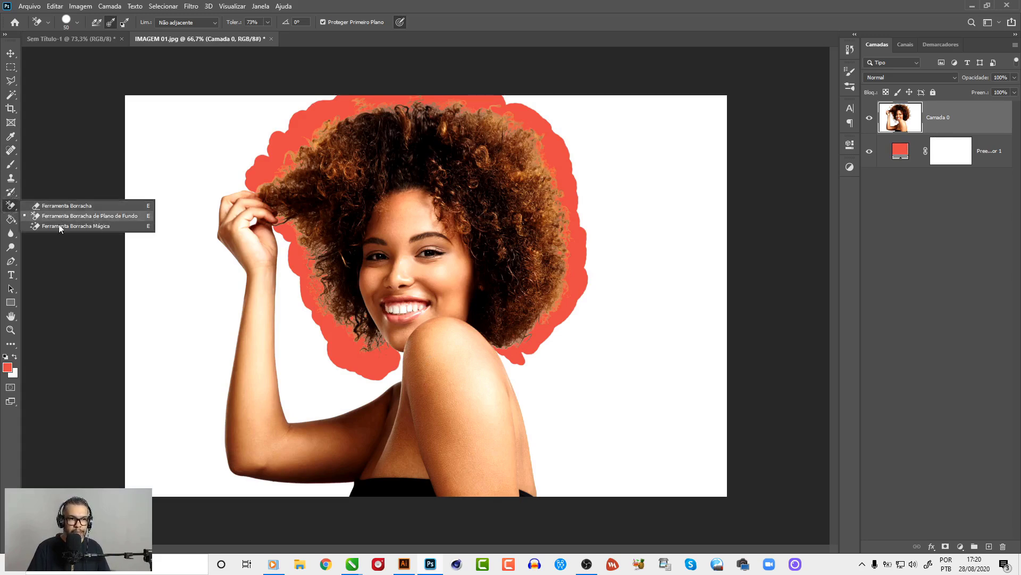
{"action": "left_click", "coordinate": [120, 215]}
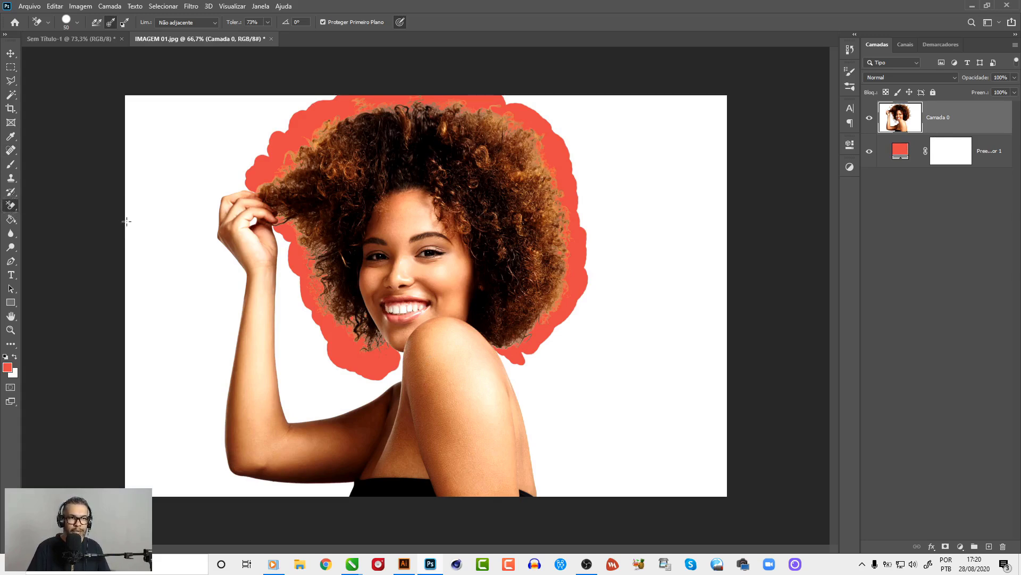
{"action": "right_click", "coordinate": [11, 206]}
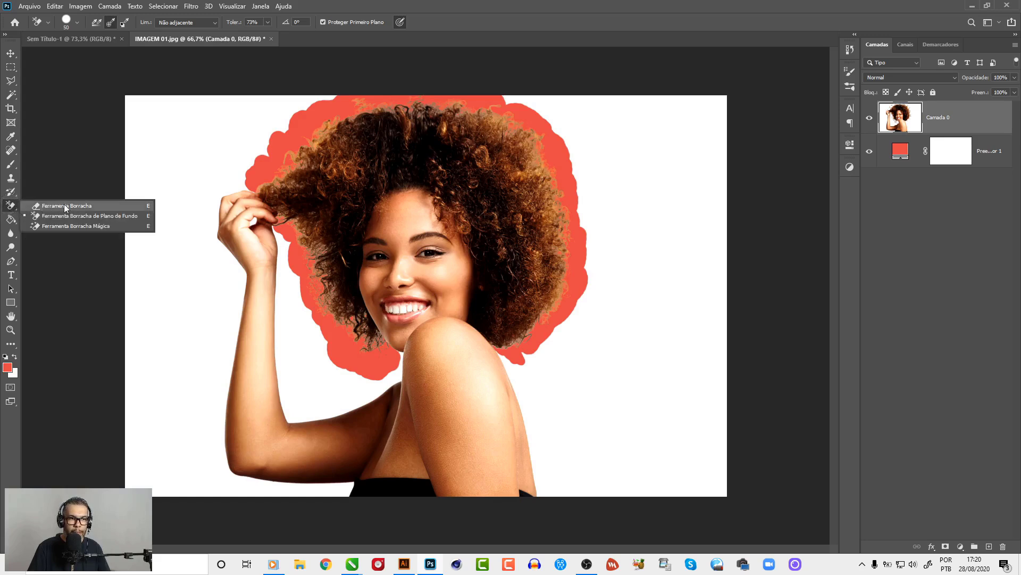
{"action": "left_click", "coordinate": [91, 225]}
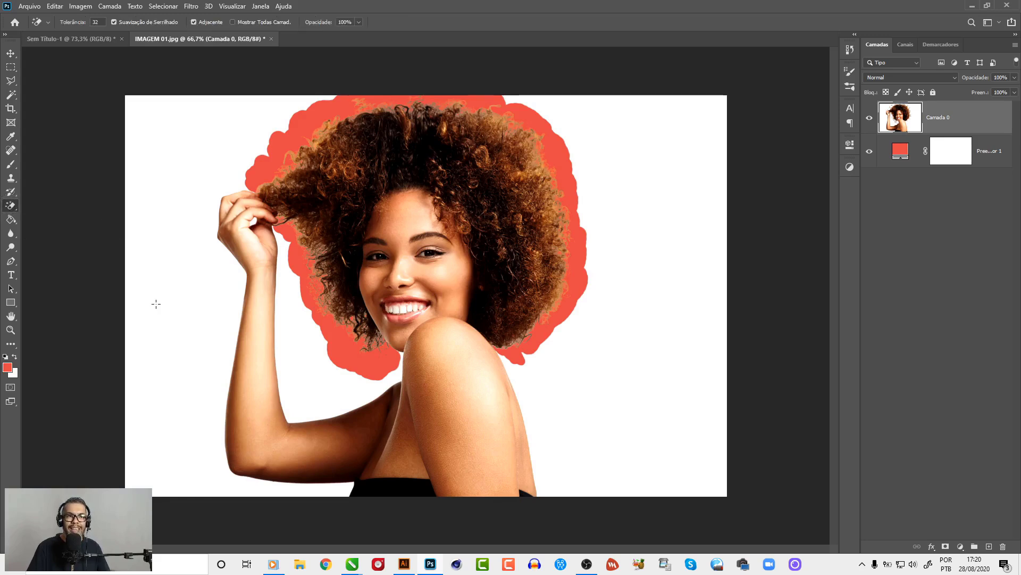
{"action": "left_click", "coordinate": [184, 181]}
{"action": "left_click", "coordinate": [303, 343]}
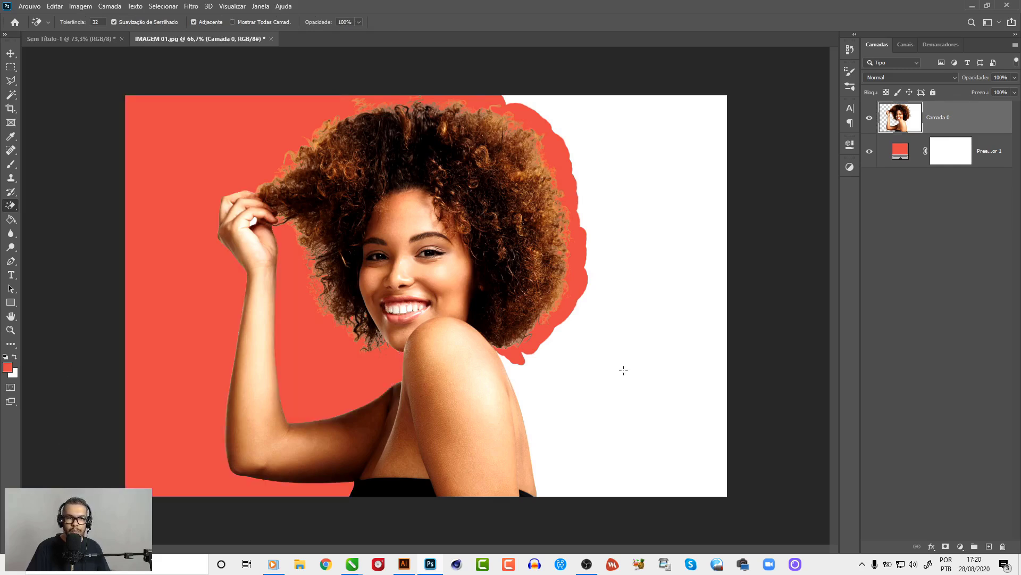
{"action": "left_click", "coordinate": [668, 363]}
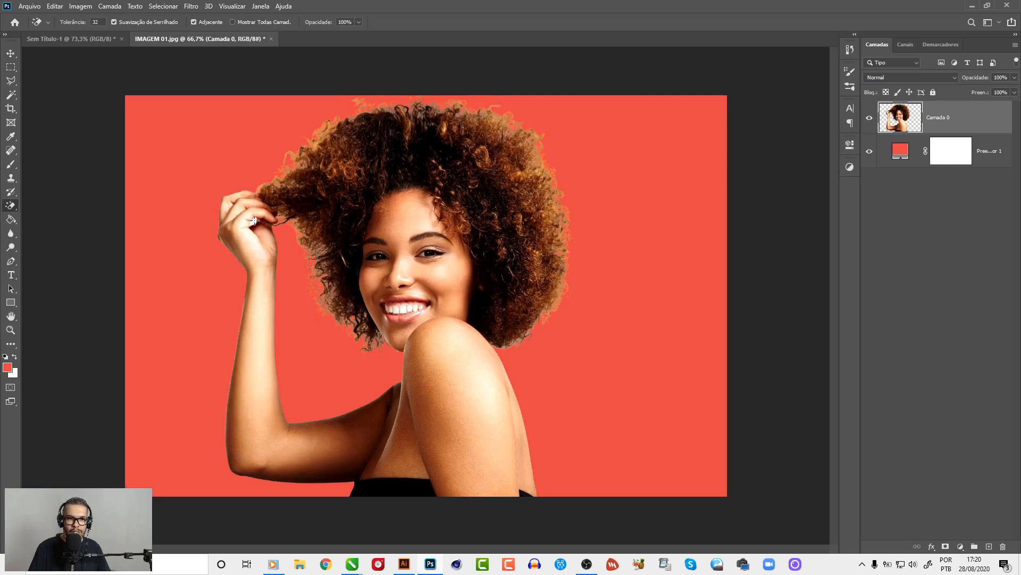
{"action": "left_click", "coordinate": [10, 55]}
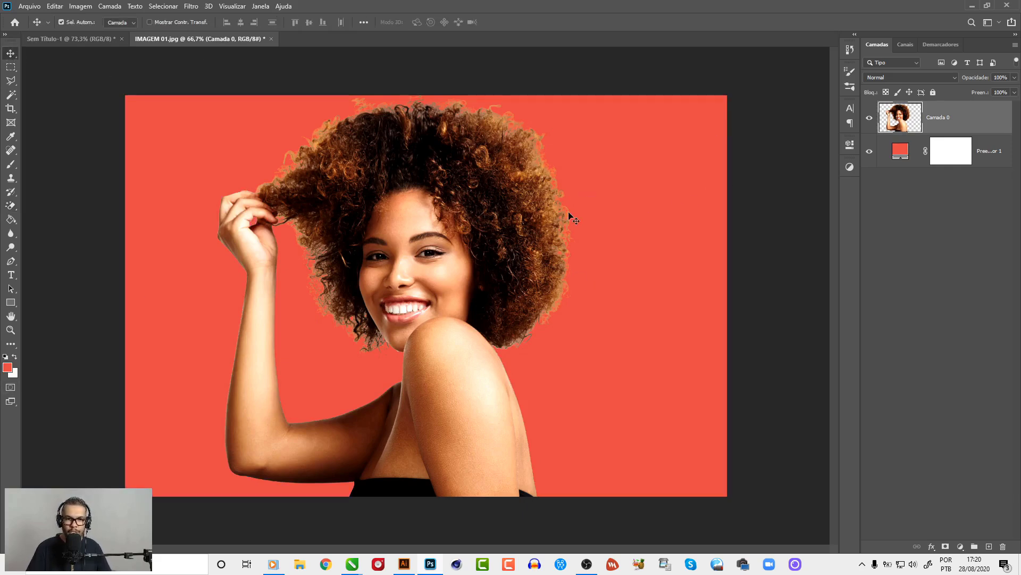
Zoom into the shoulder edge and set a 16 px hard round brush.
{"action": "key", "text": "z"}
{"action": "left_click", "coordinate": [381, 322]}
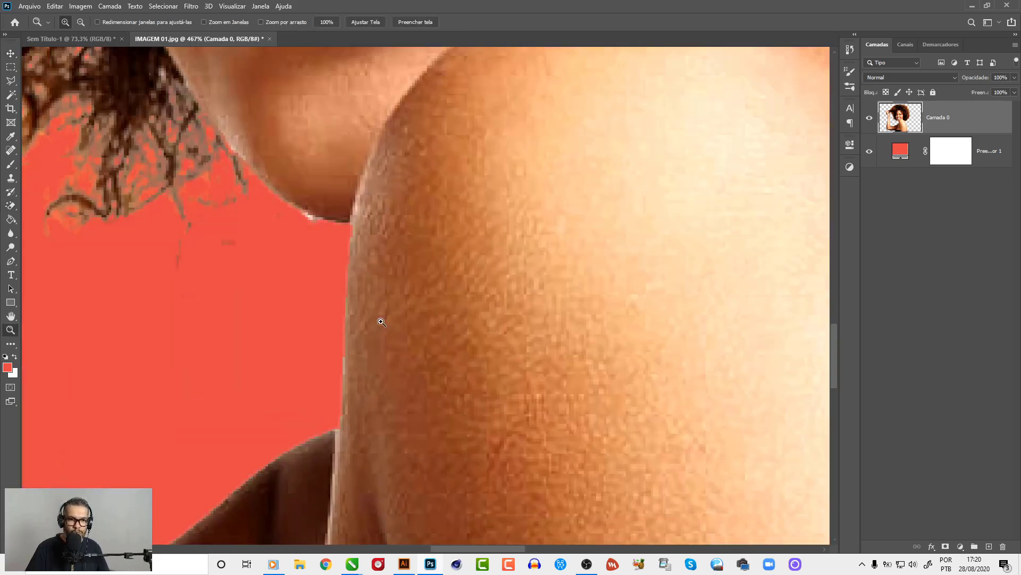
{"action": "key", "text": "b"}
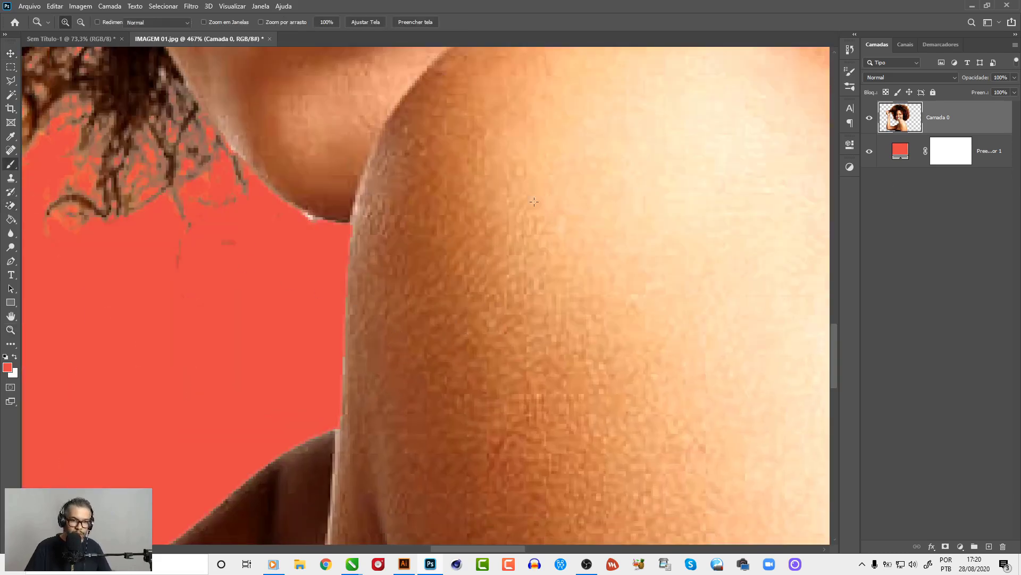
{"action": "right_click", "coordinate": [261, 194]}
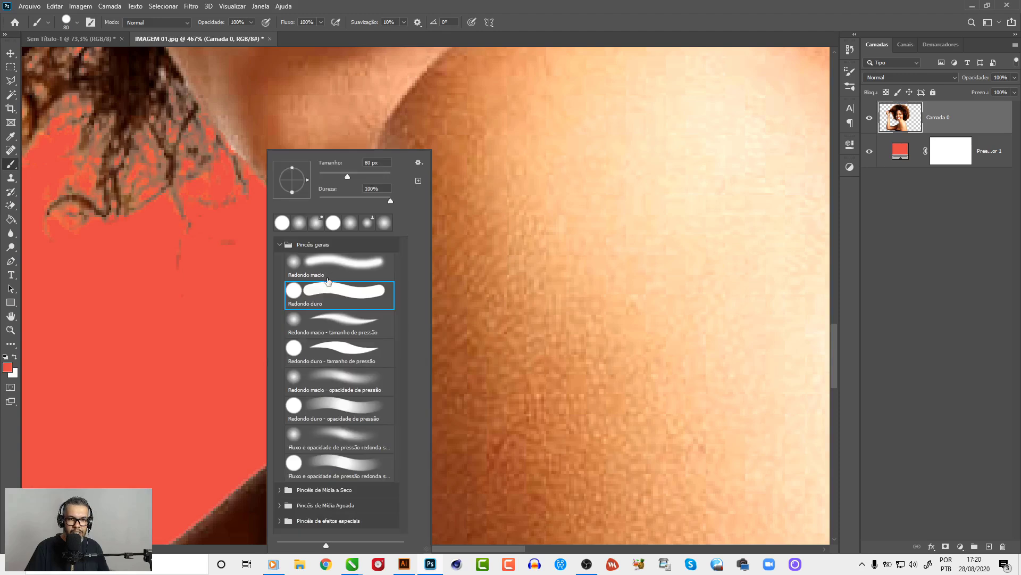
{"action": "left_click", "coordinate": [325, 351]}
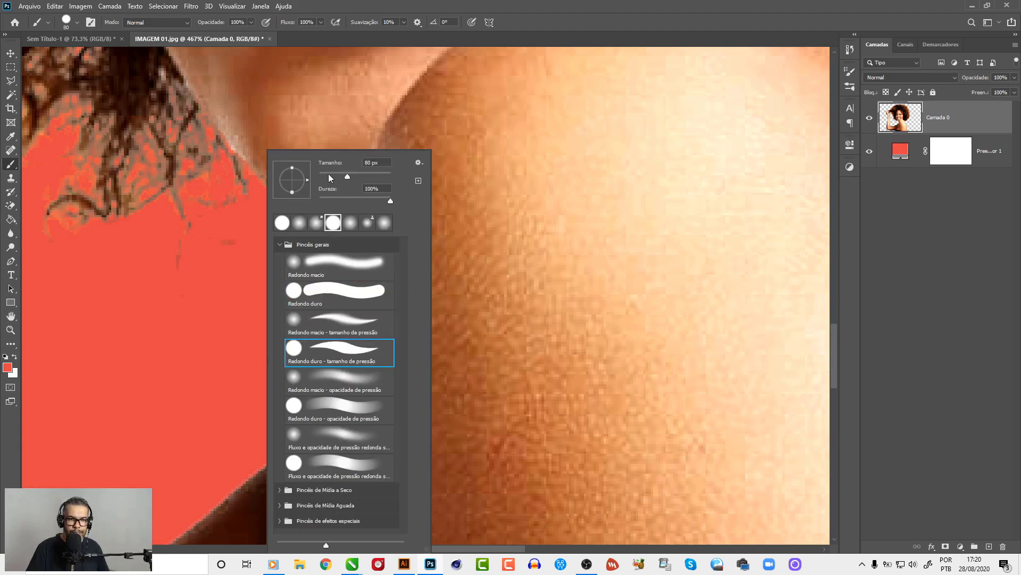
{"action": "left_click_drag", "start_coordinate": [327, 173], "coordinate": [325, 174]}
Switch to the plain Eraser for the chin-shoulder fringe, then fit the image on screen.
{"action": "left_click", "coordinate": [11, 205]}
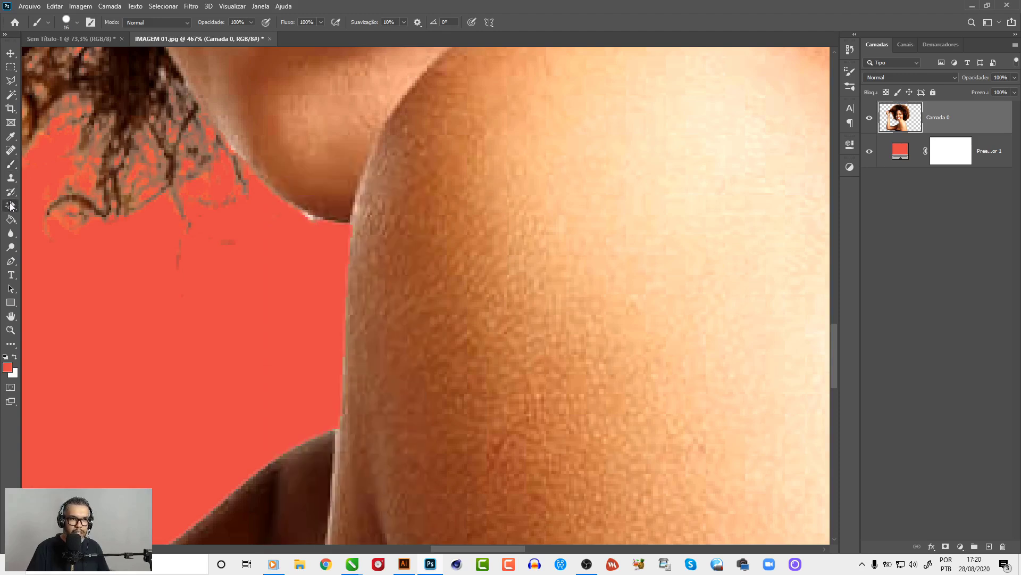
{"action": "right_click", "coordinate": [10, 206]}
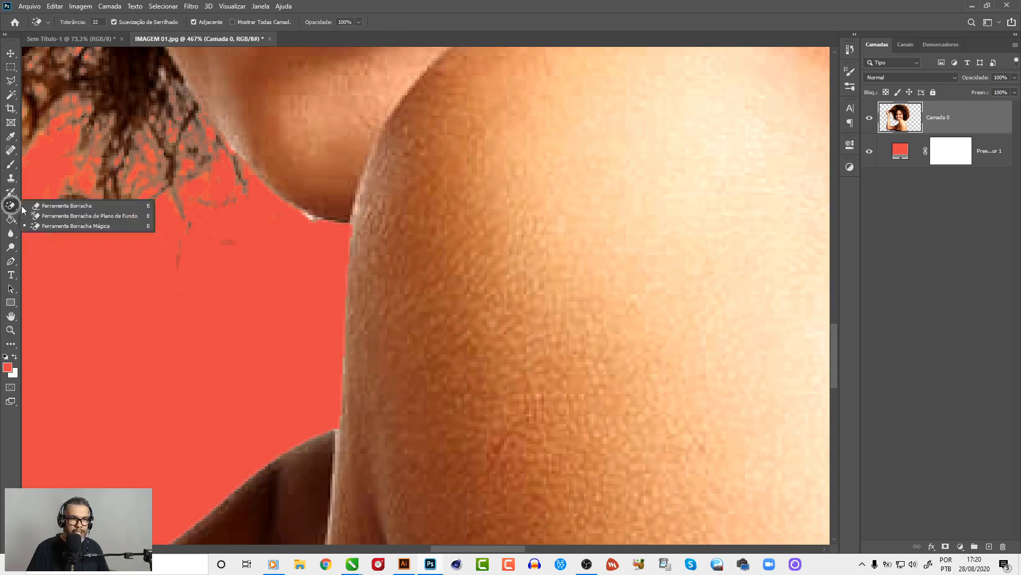
{"action": "left_click", "coordinate": [59, 205]}
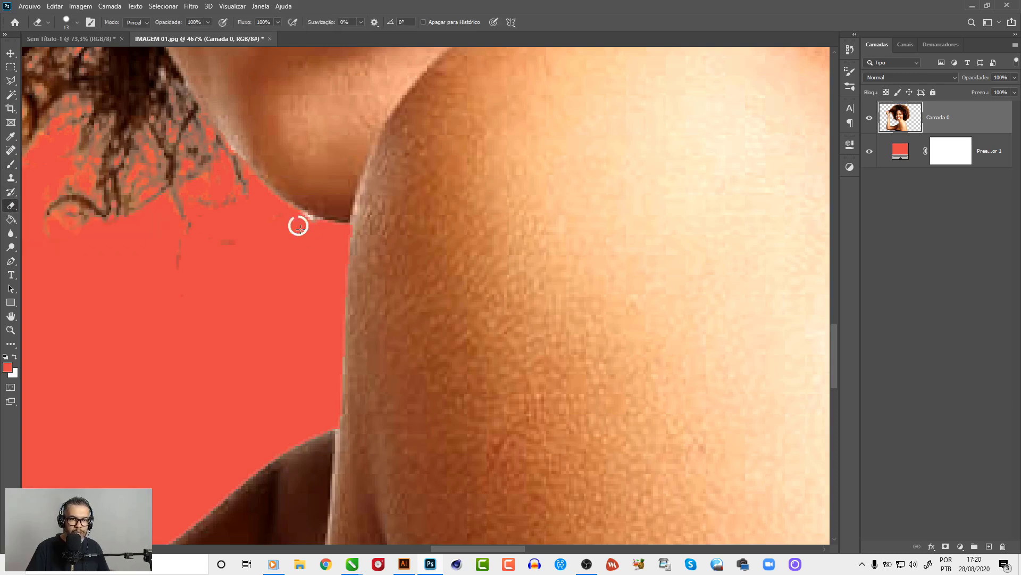
{"action": "right_click", "coordinate": [298, 226]}
{"action": "key", "text": "Escape"}
{"action": "double_click", "coordinate": [11, 316]}
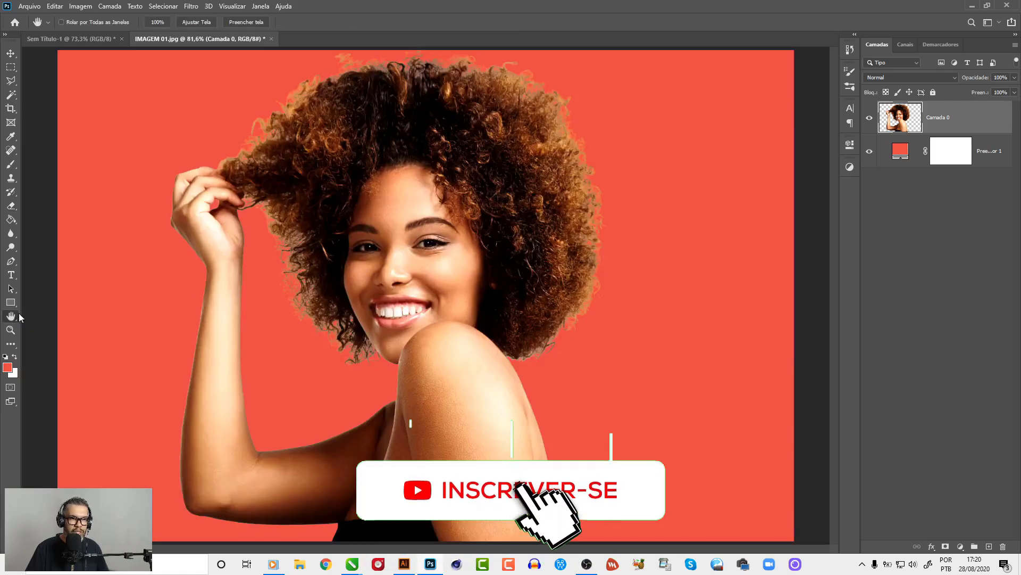
{"action": "left_click", "coordinate": [11, 54]}
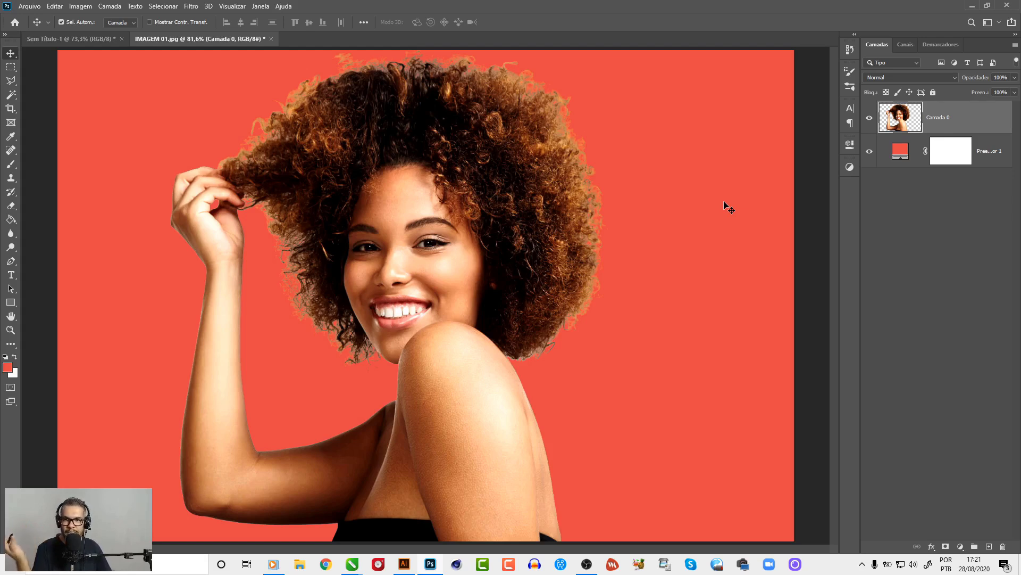
Duplicate Camada 0 as Camada 0 copiar and open its blend-mode list.
{"action": "key", "text": "ctrl+j"}
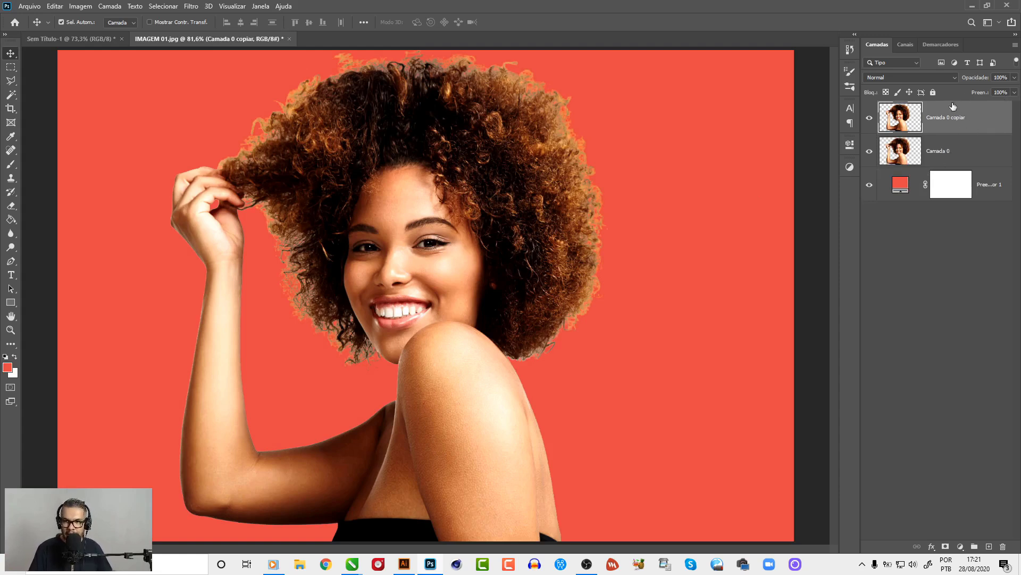
{"action": "left_click", "coordinate": [942, 78]}
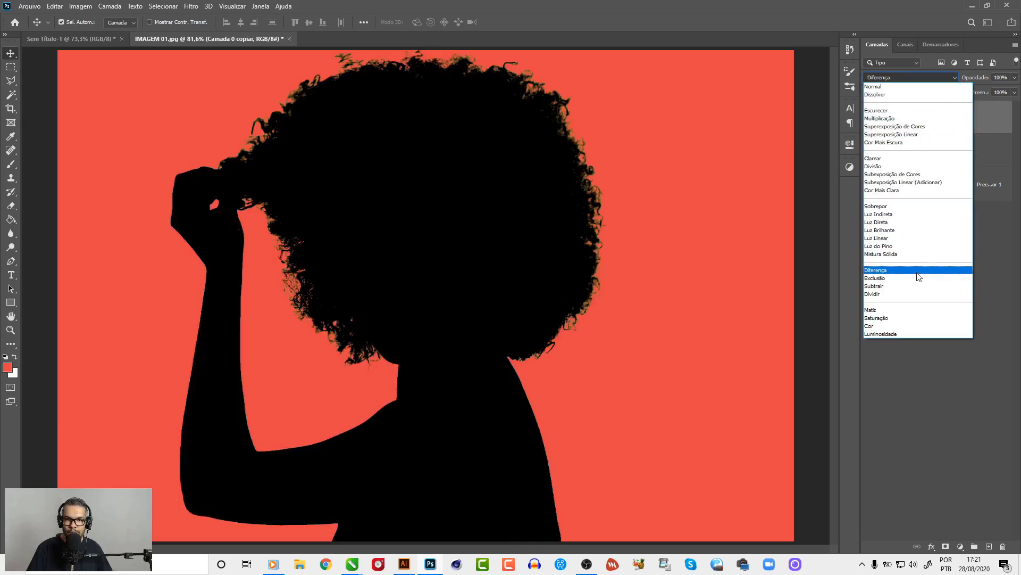
Set Camada 0 copiar to Divisão blending, toggling its visibility to compare.
{"action": "left_click", "coordinate": [905, 168]}
{"action": "left_click", "coordinate": [869, 120]}
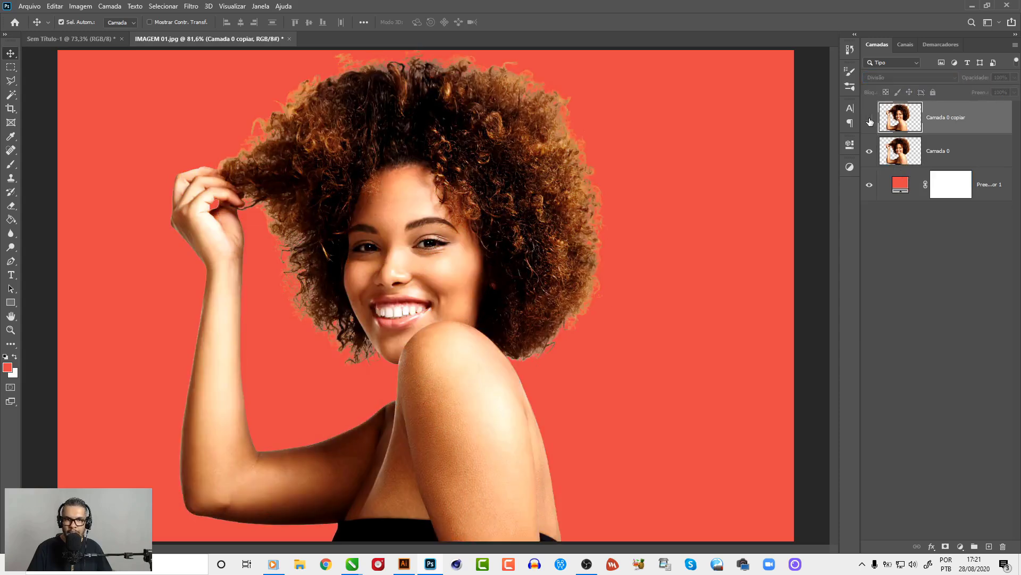
{"action": "left_click", "coordinate": [870, 120]}
{"action": "left_click", "coordinate": [870, 120]}
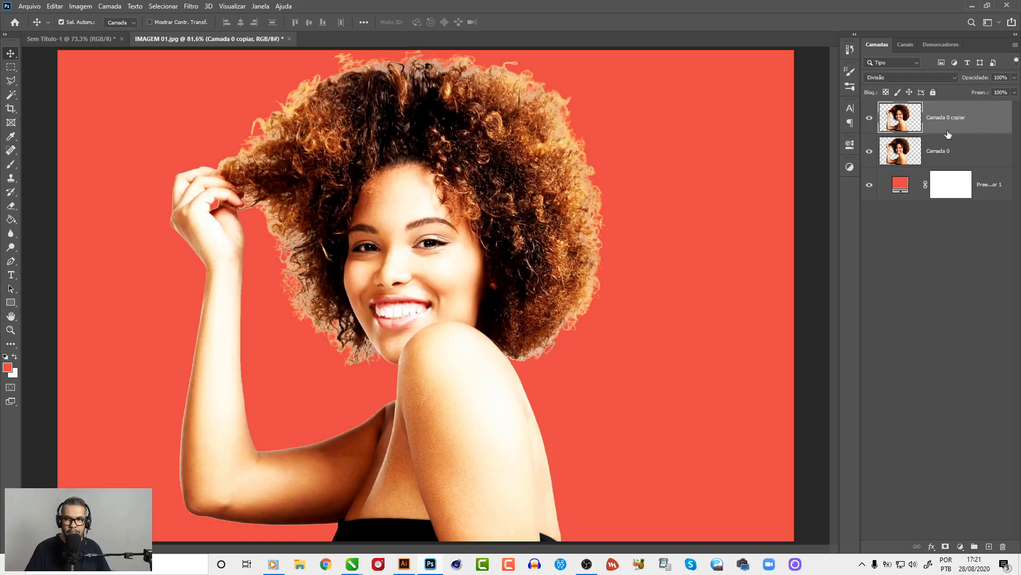
Clip Camada 0 copiar to Camada 0 and add a layer mask.
{"action": "right_click", "coordinate": [983, 121]}
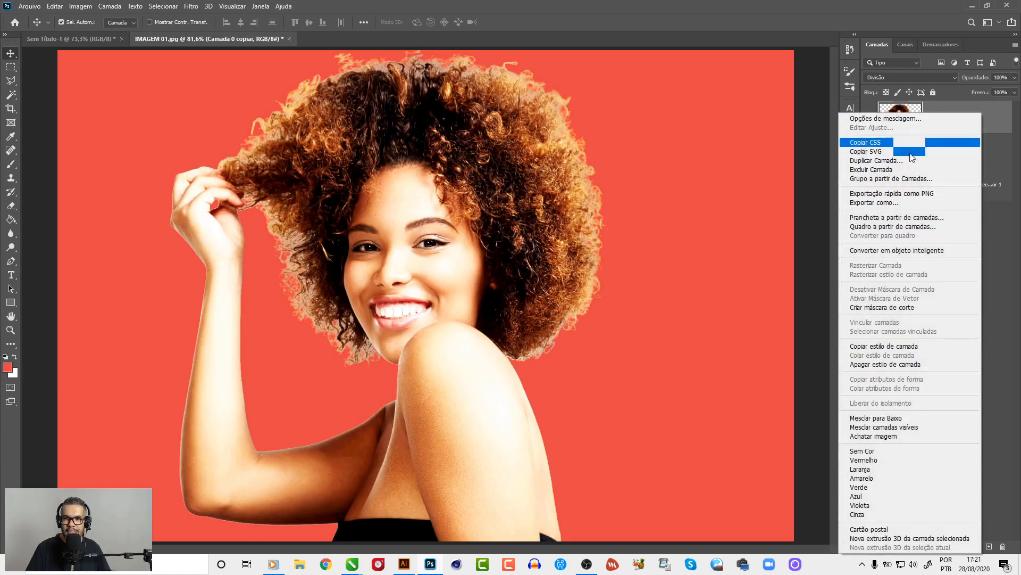
{"action": "left_click", "coordinate": [891, 307]}
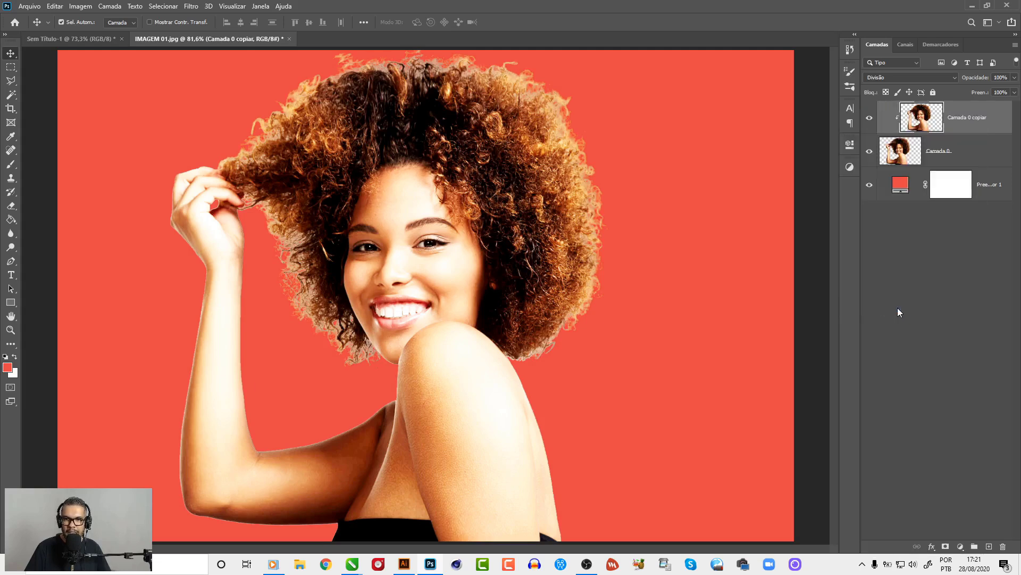
{"action": "right_click", "coordinate": [977, 131]}
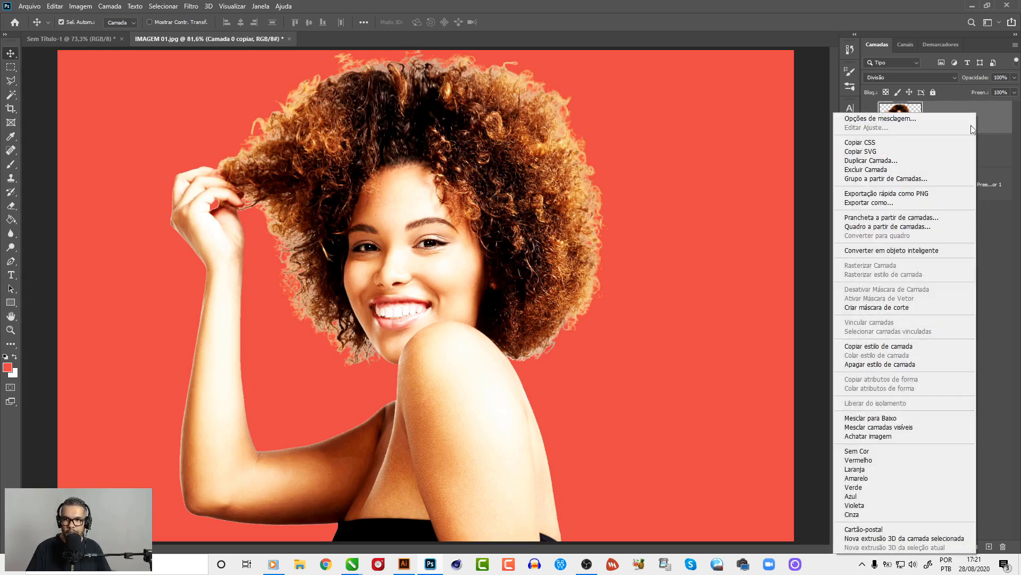
{"action": "left_click", "coordinate": [978, 126]}
{"action": "right_click", "coordinate": [991, 122]}
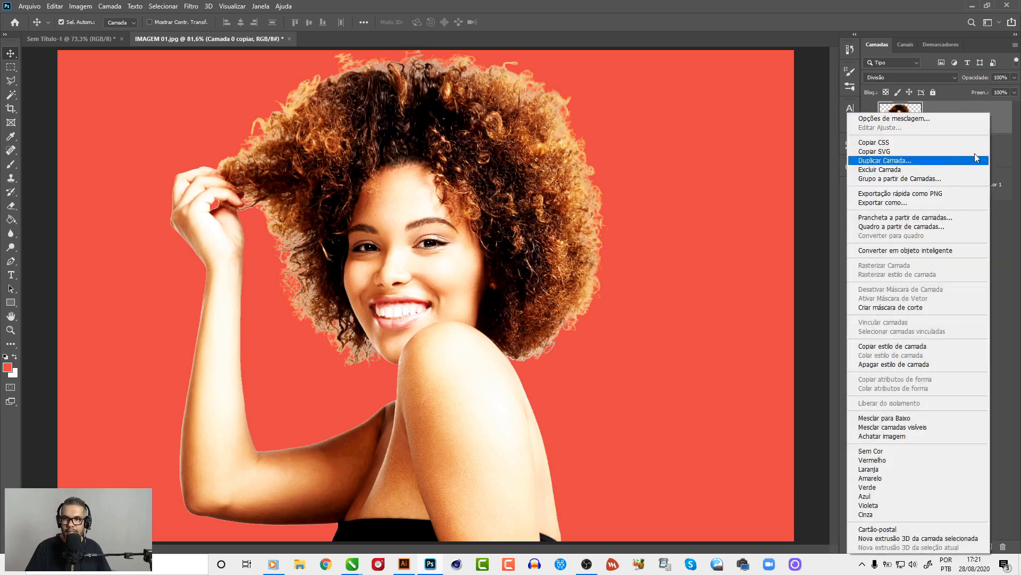
{"action": "left_click", "coordinate": [1007, 126]}
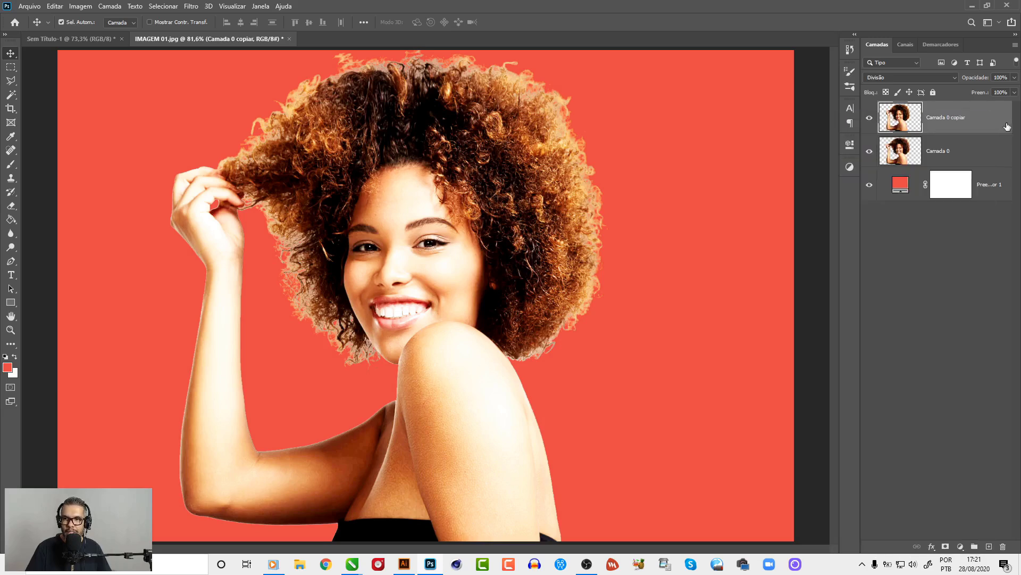
{"action": "left_click", "coordinate": [946, 547]}
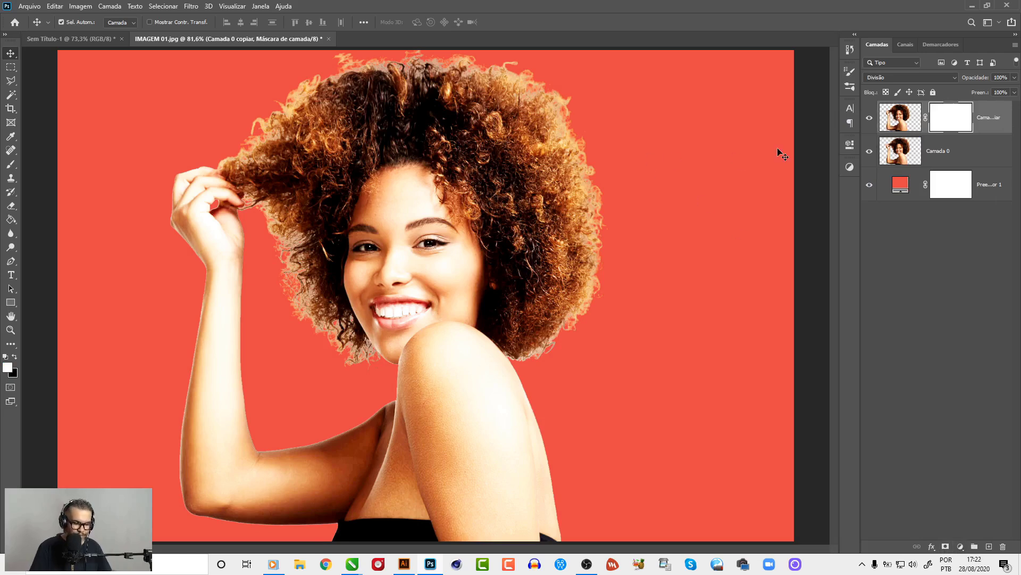
Invert the copy's mask to black and set the brush colour to white #ffffff.
{"action": "key", "text": "ctrl+i"}
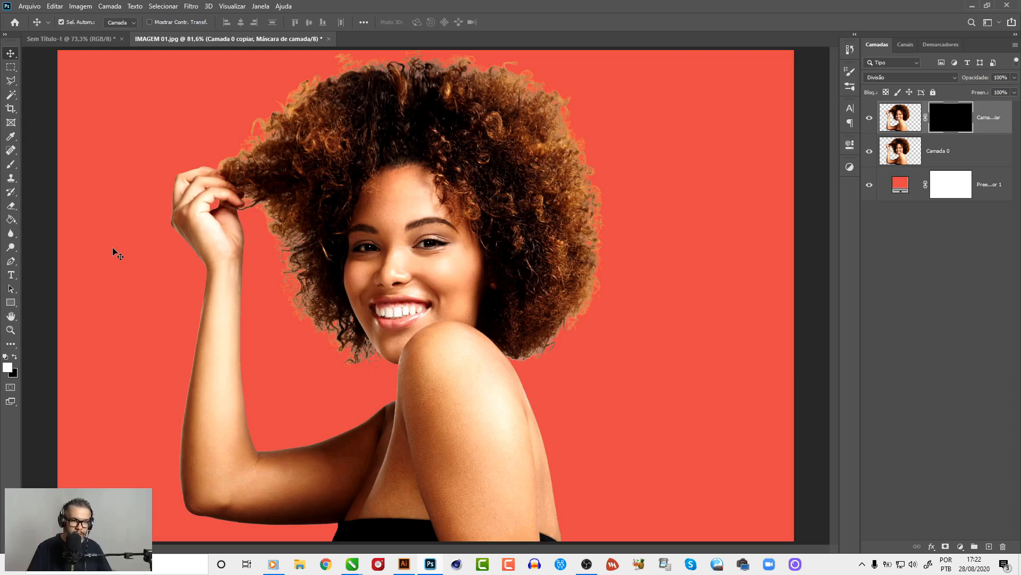
{"action": "key", "text": "b"}
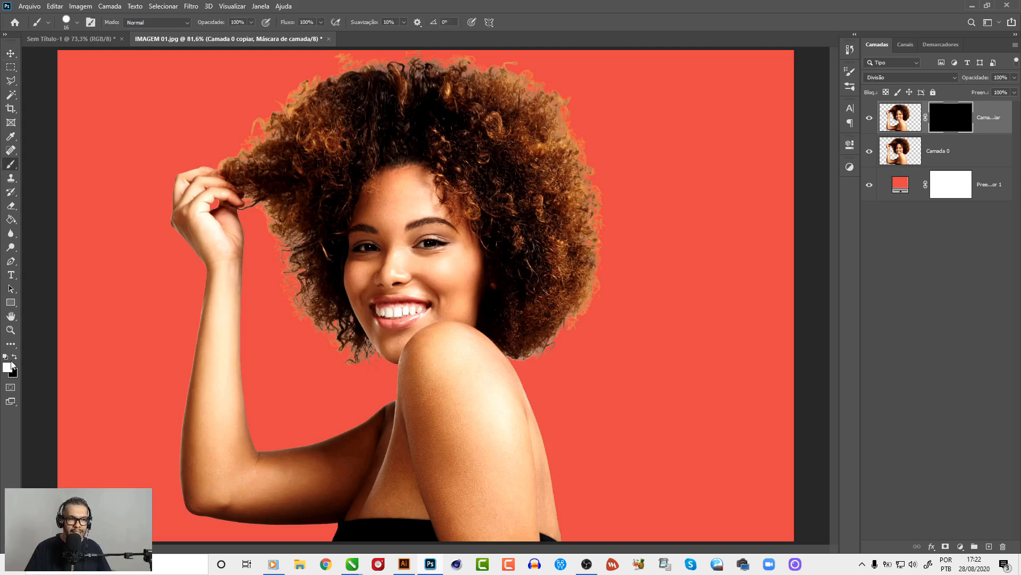
{"action": "left_click", "coordinate": [8, 367]}
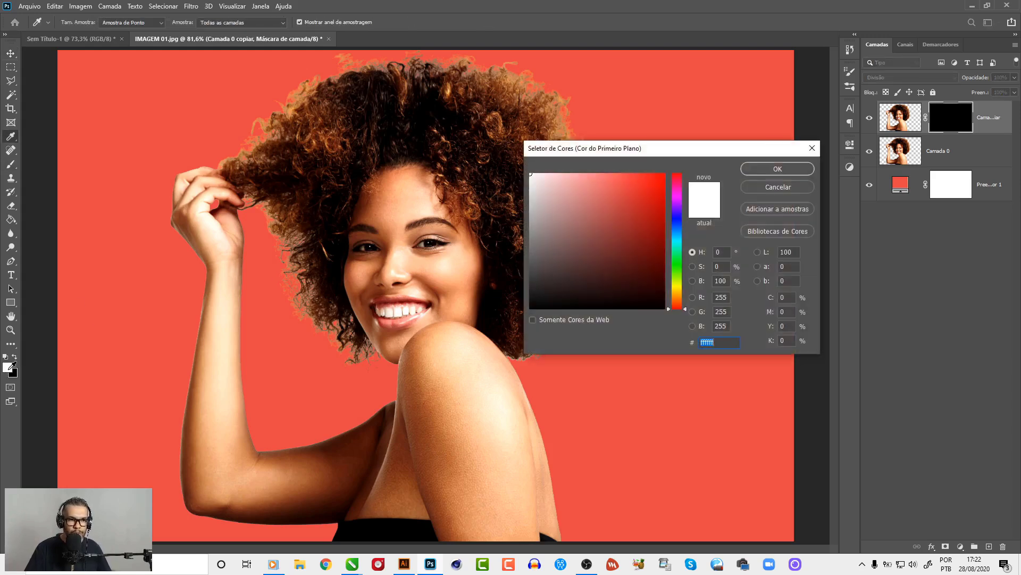
{"action": "left_click", "coordinate": [771, 169]}
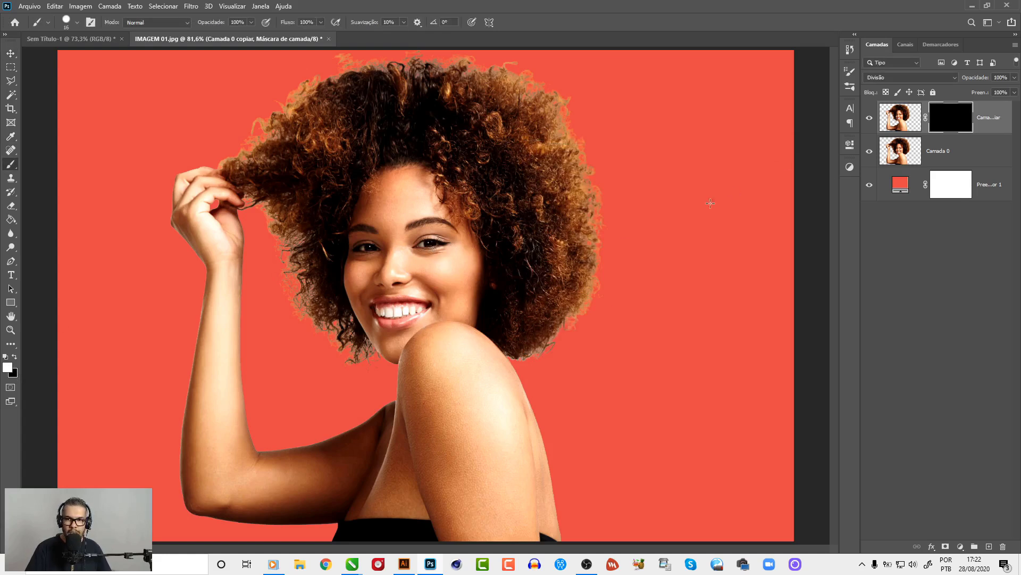
Choose a soft round 35 px brush and undo a test stroke on the shoulder.
{"action": "right_click", "coordinate": [457, 286]}
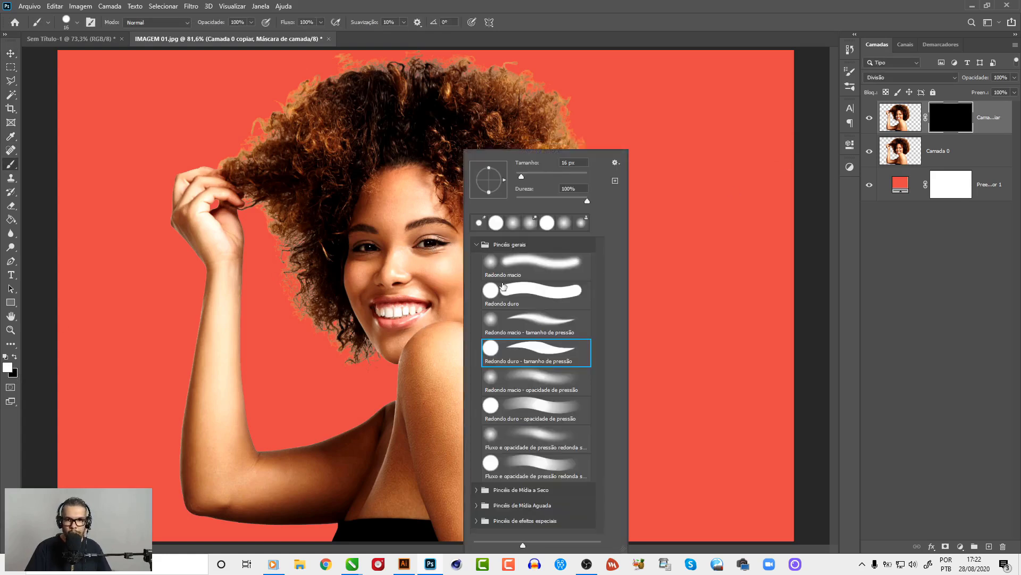
{"action": "left_click", "coordinate": [537, 379]}
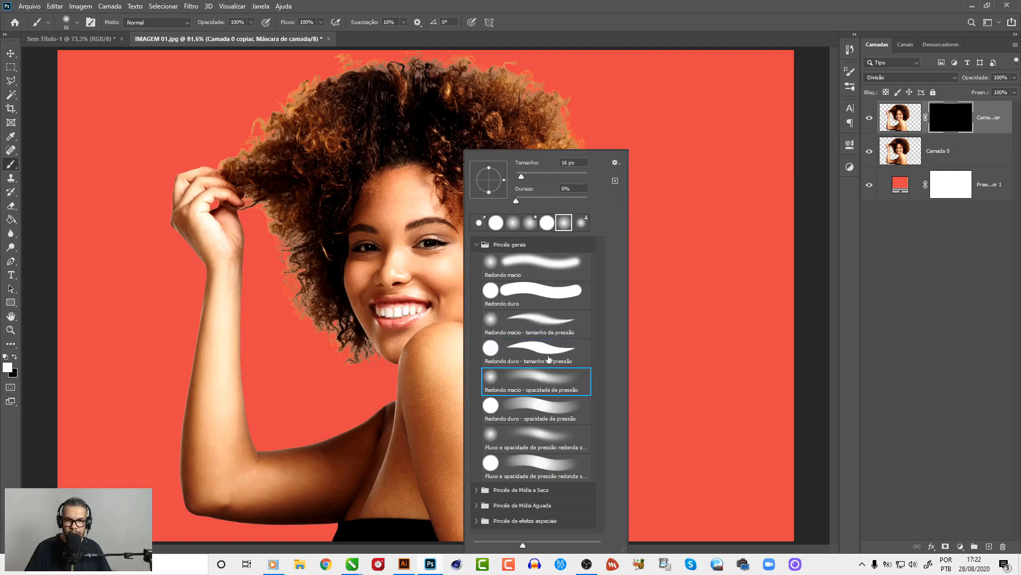
{"action": "left_click_drag", "start_coordinate": [522, 180], "coordinate": [528, 176]}
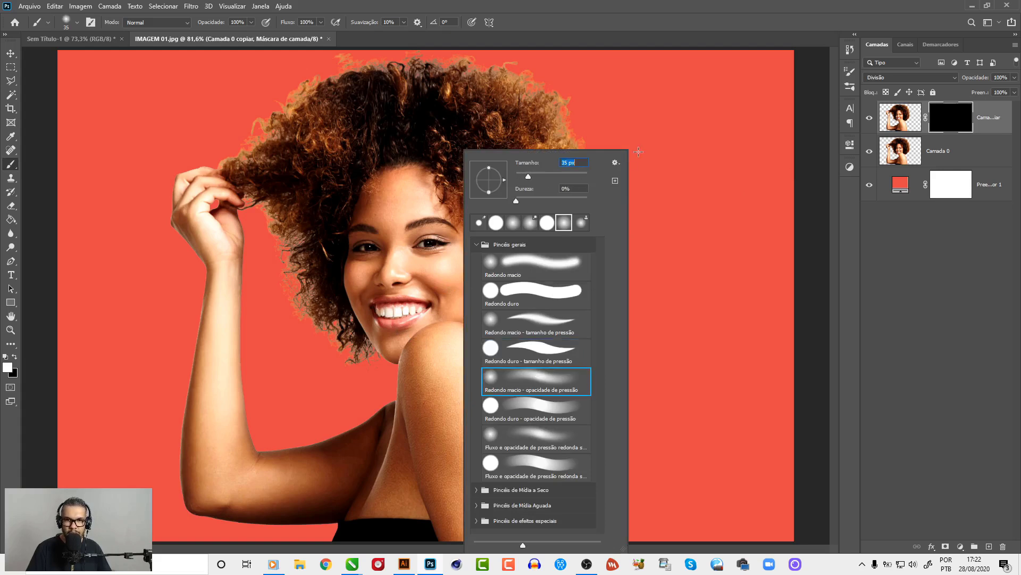
{"action": "left_click", "coordinate": [411, 170]}
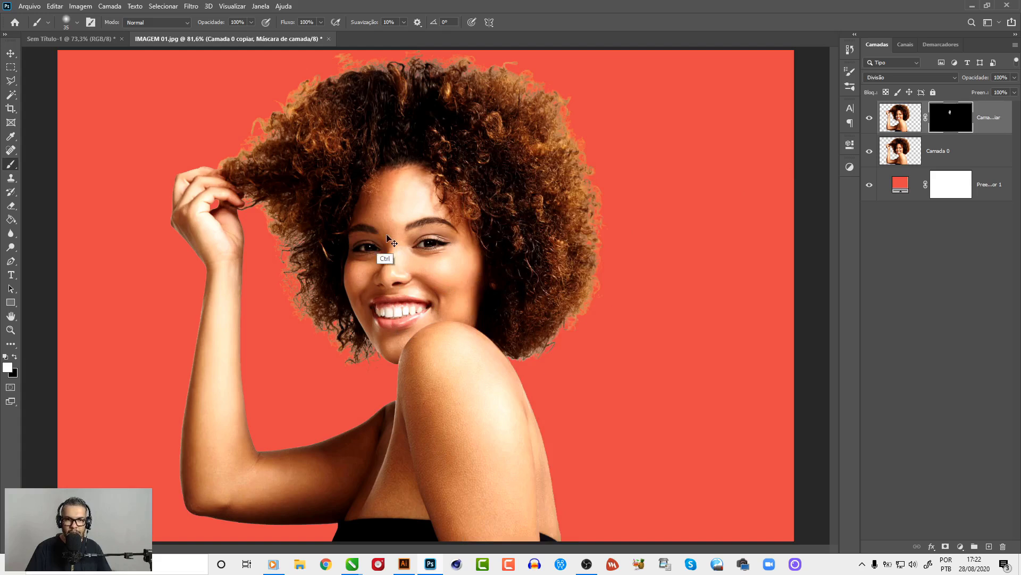
{"action": "left_click_drag", "start_coordinate": [439, 332], "coordinate": [429, 458]}
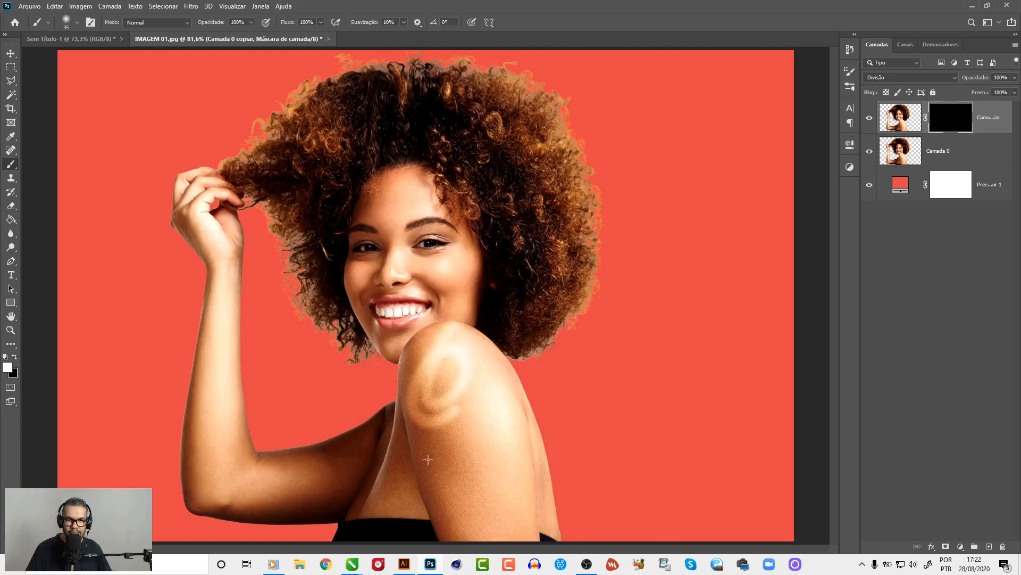
{"action": "key", "text": "ctrl+z"}
Paint white on the mask over the raised hand and set Smoothing to 100%.
{"action": "right_click", "coordinate": [434, 366]}
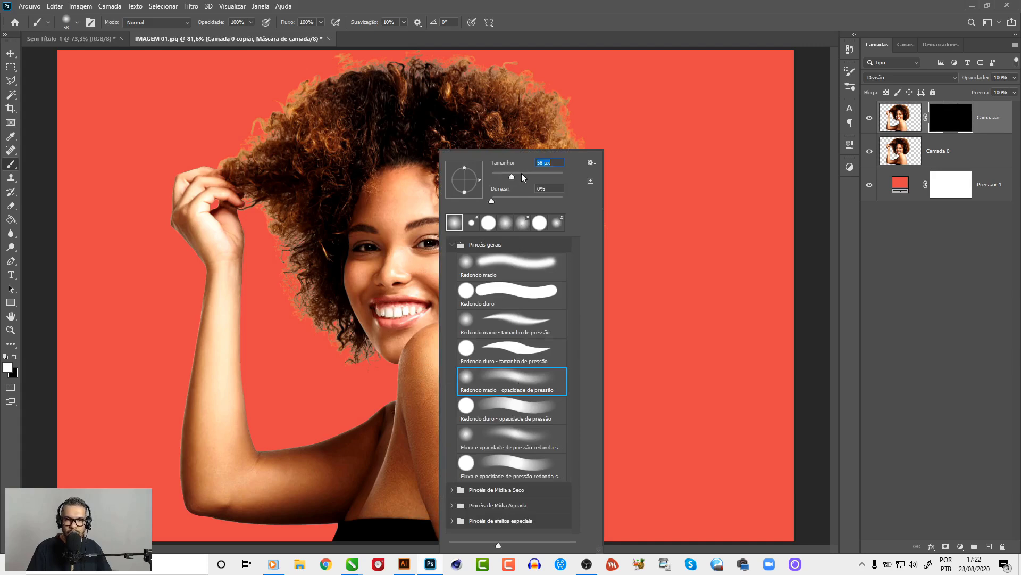
{"action": "left_click", "coordinate": [244, 276]}
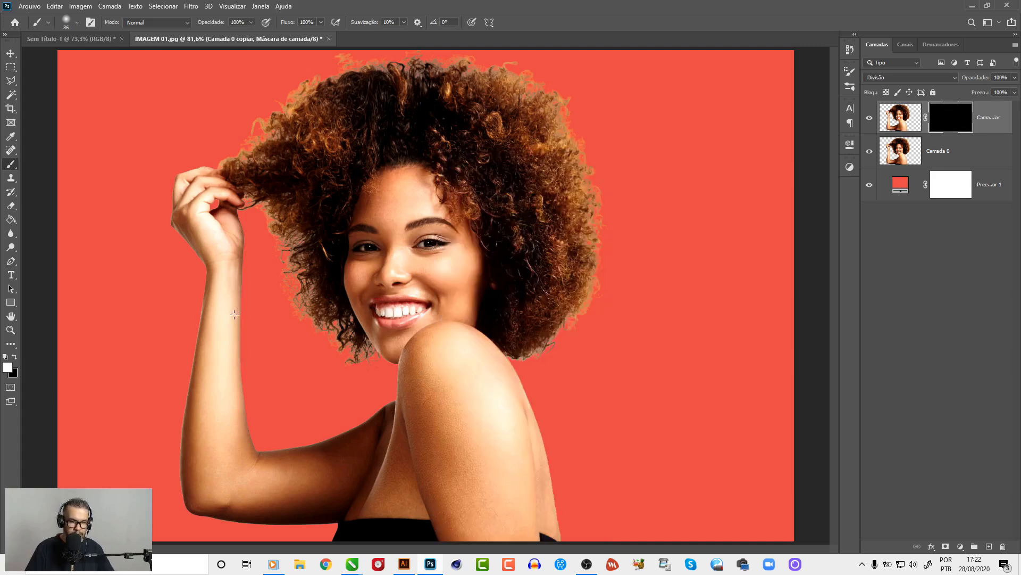
{"action": "key", "text": "bracketleft"}
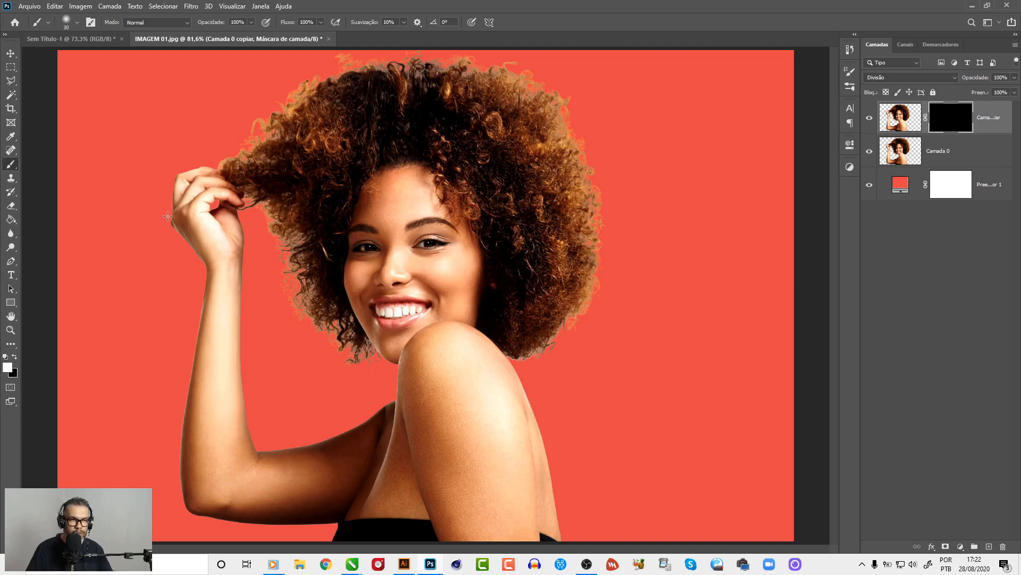
{"action": "left_click_drag", "start_coordinate": [203, 224], "coordinate": [209, 233]}
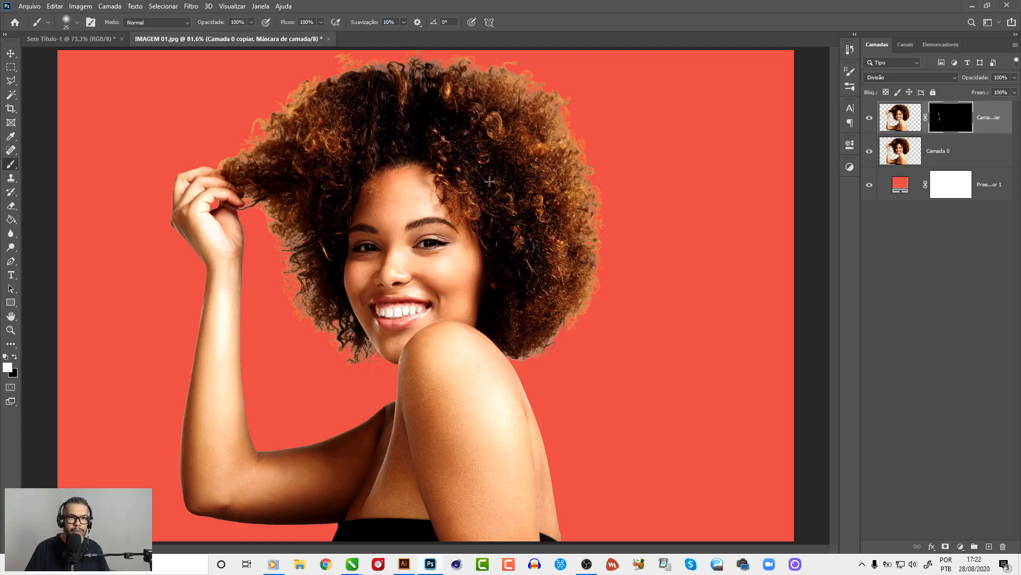
{"action": "left_click", "coordinate": [387, 22]}
{"action": "type", "text": "100"}
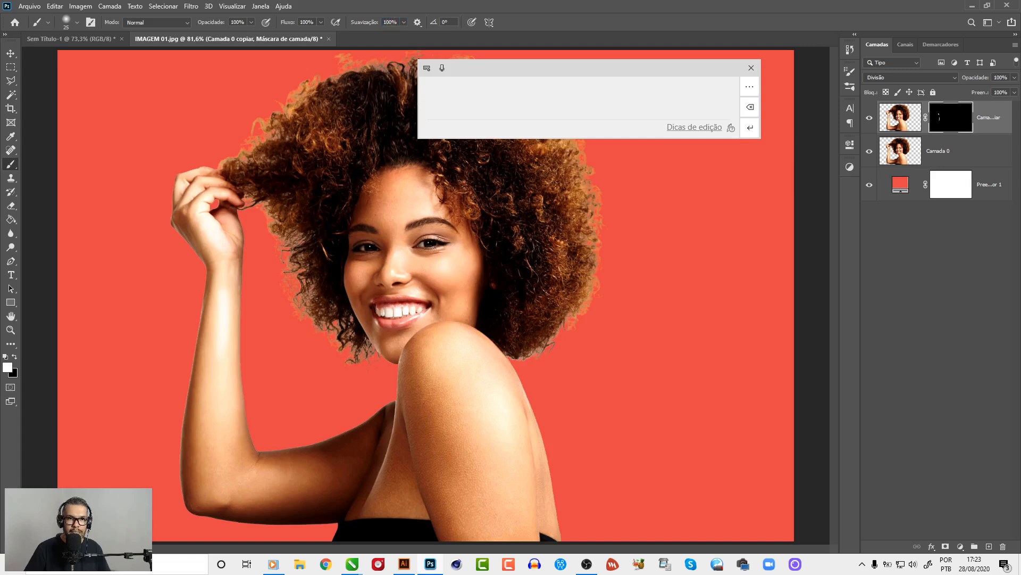
Resize the brush to 62, then 136 px, and lighten the elbow and forearm through the mask.
{"action": "right_click", "coordinate": [514, 285]}
{"action": "left_click", "coordinate": [624, 162]}
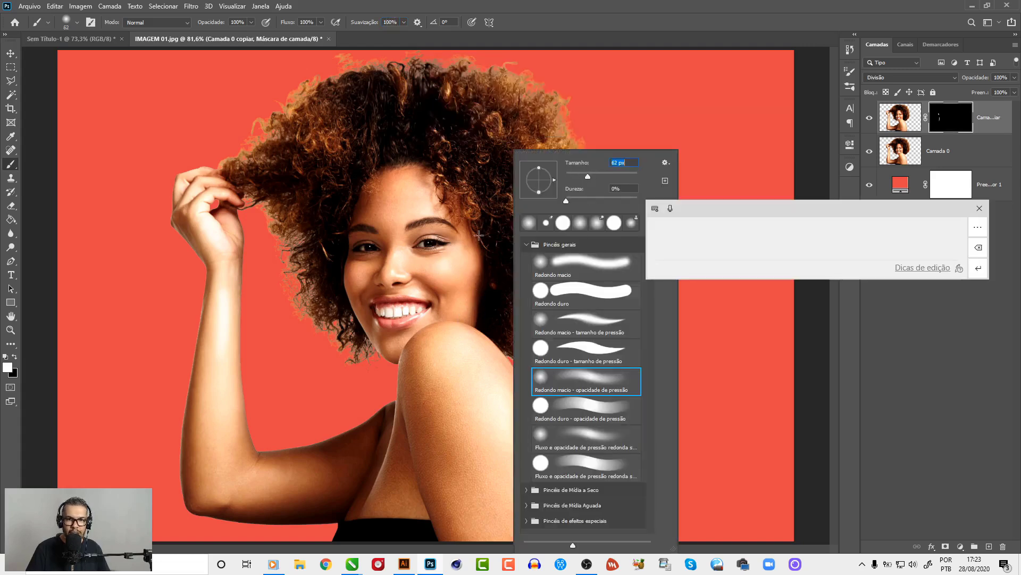
{"action": "type", "text": "62"}
{"action": "key", "text": "Return"}
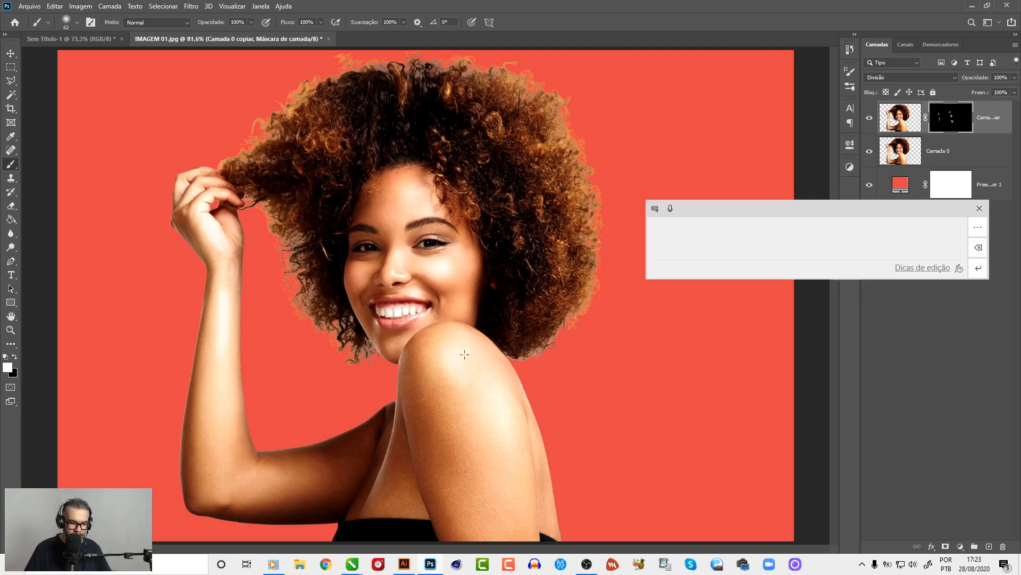
{"action": "right_click", "coordinate": [483, 352]}
{"action": "type", "text": "136"}
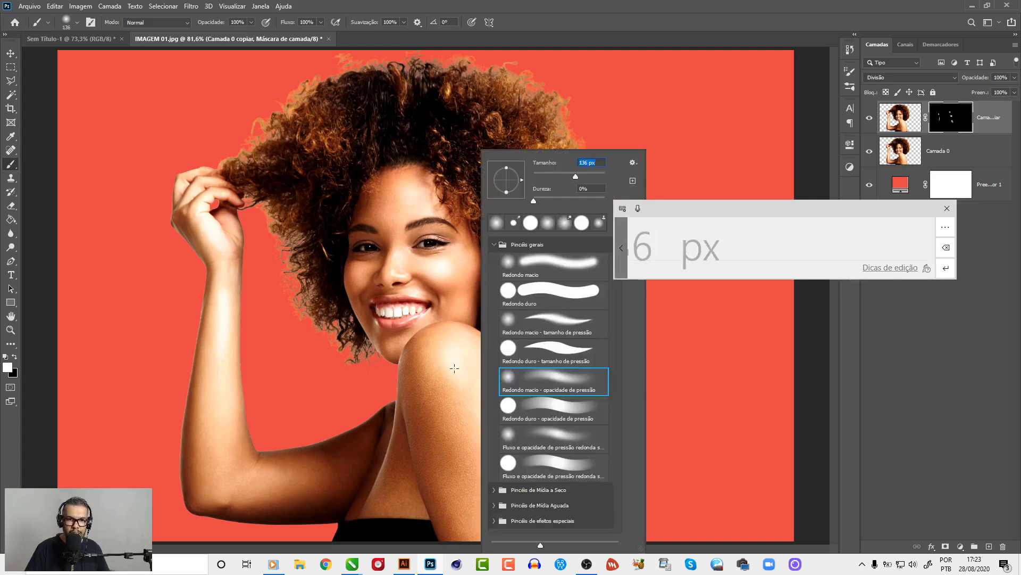
{"action": "key", "text": "Return"}
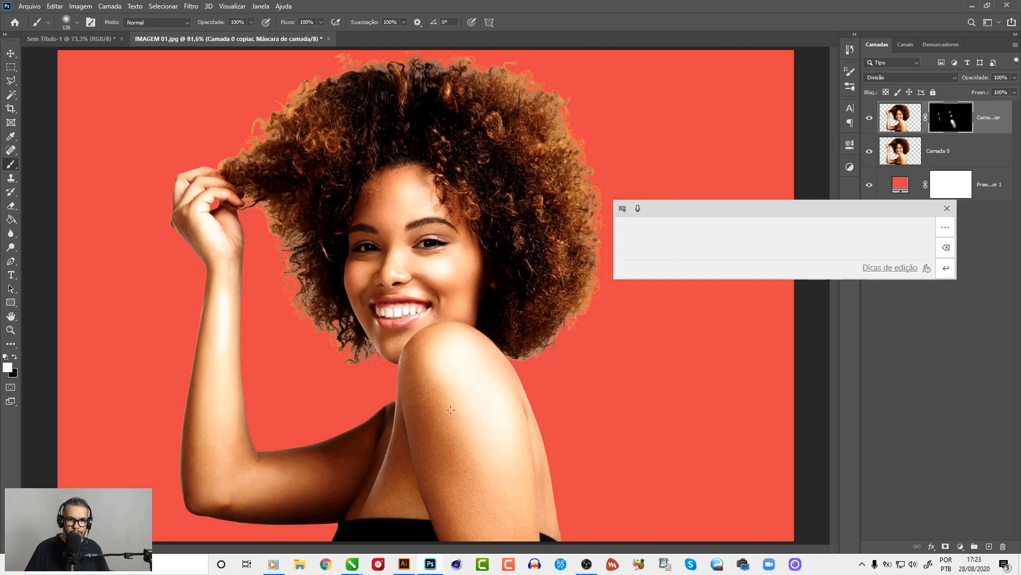
{"action": "left_click_drag", "start_coordinate": [264, 477], "coordinate": [444, 423]}
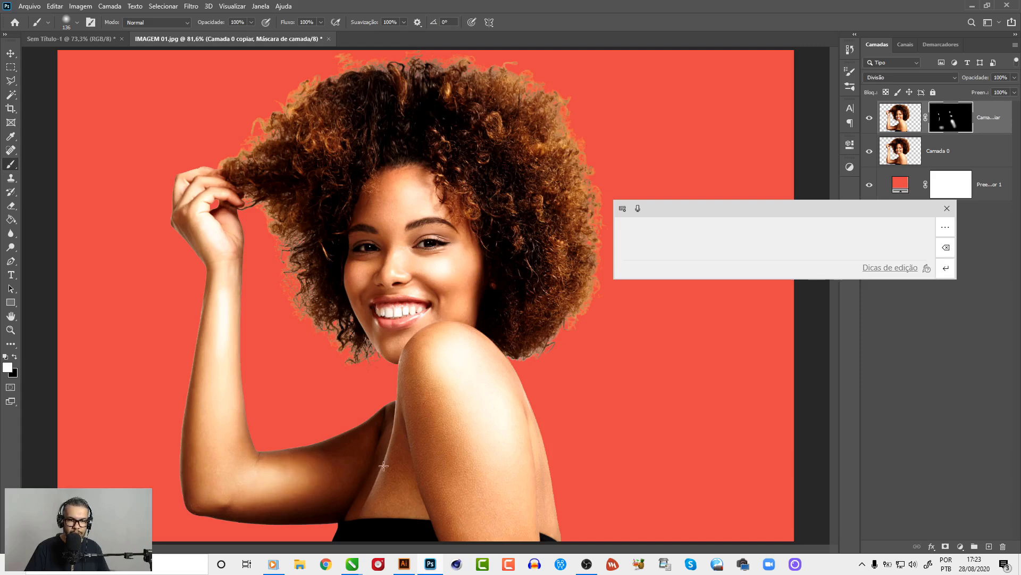
Lighten the shoulder edge with a 70 px brush, resize to 133 then 47 px, and hide the top layer.
{"action": "key", "text": "bracketleft"}
{"action": "key", "text": "bracketleft"}
{"action": "key", "text": "bracketleft"}
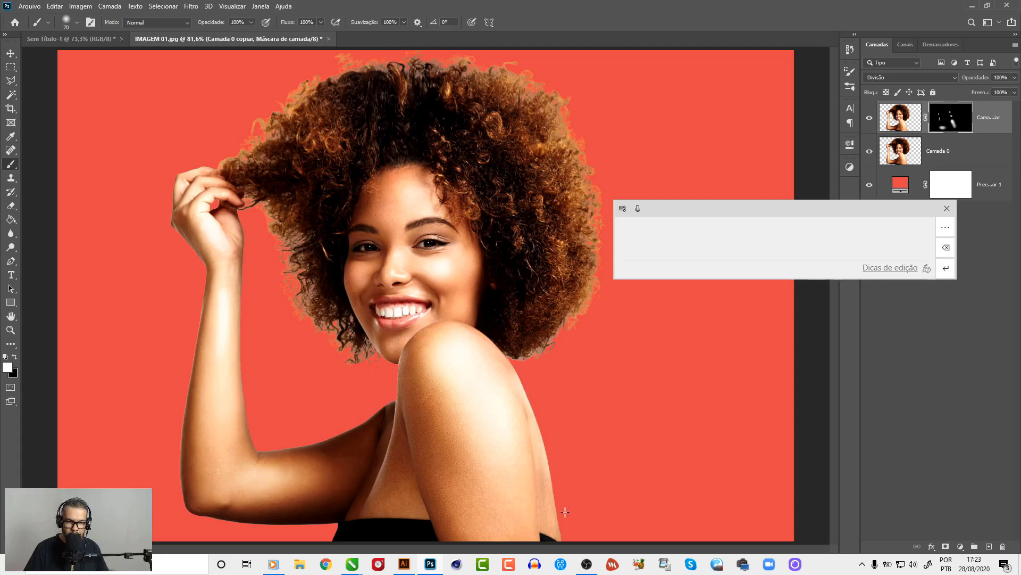
{"action": "left_click_drag", "start_coordinate": [526, 383], "coordinate": [556, 526]}
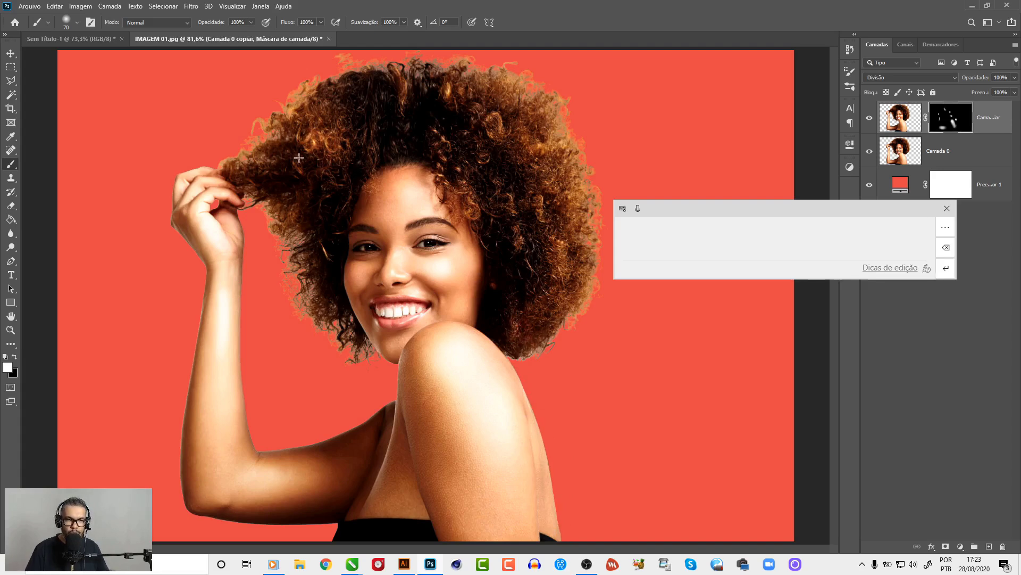
{"action": "right_click", "coordinate": [345, 171]}
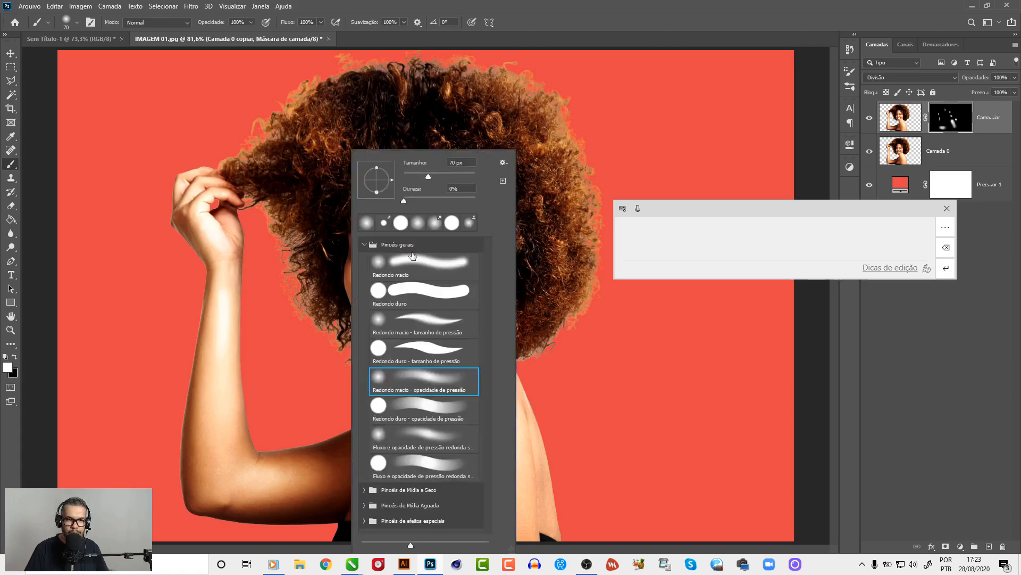
{"action": "left_click_drag", "start_coordinate": [428, 176], "coordinate": [445, 174]}
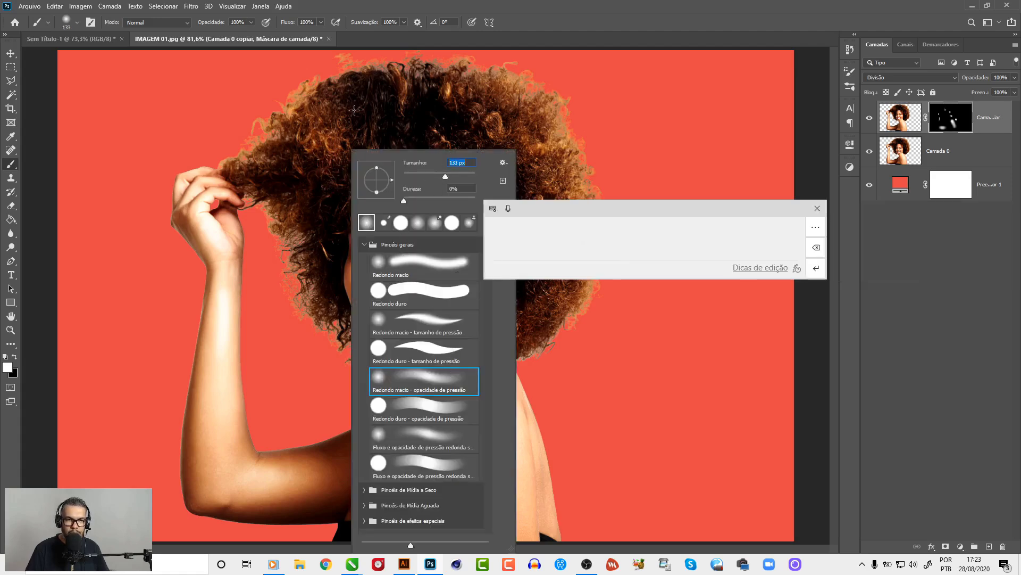
{"action": "key", "text": "Return"}
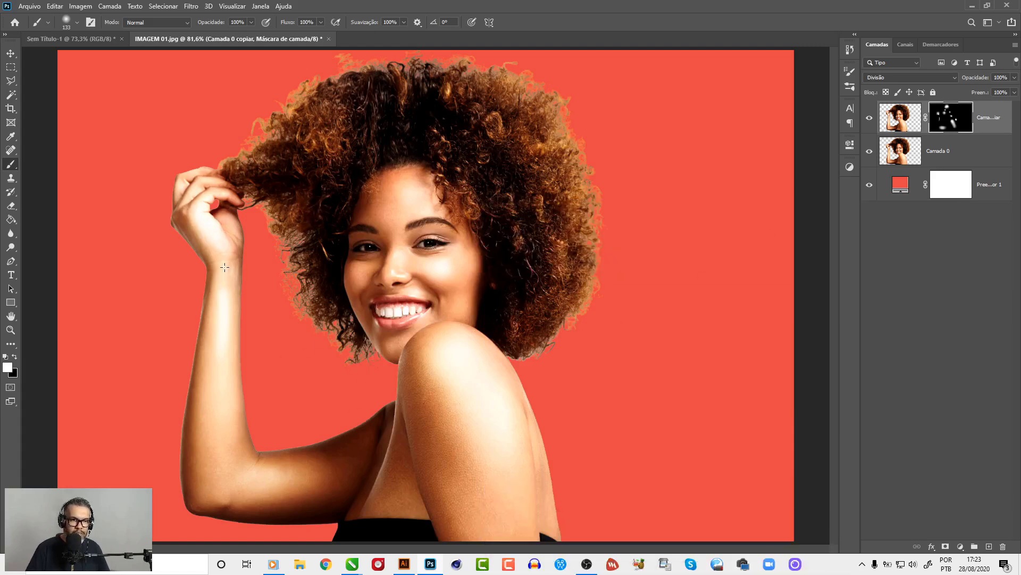
{"action": "right_click", "coordinate": [210, 218]}
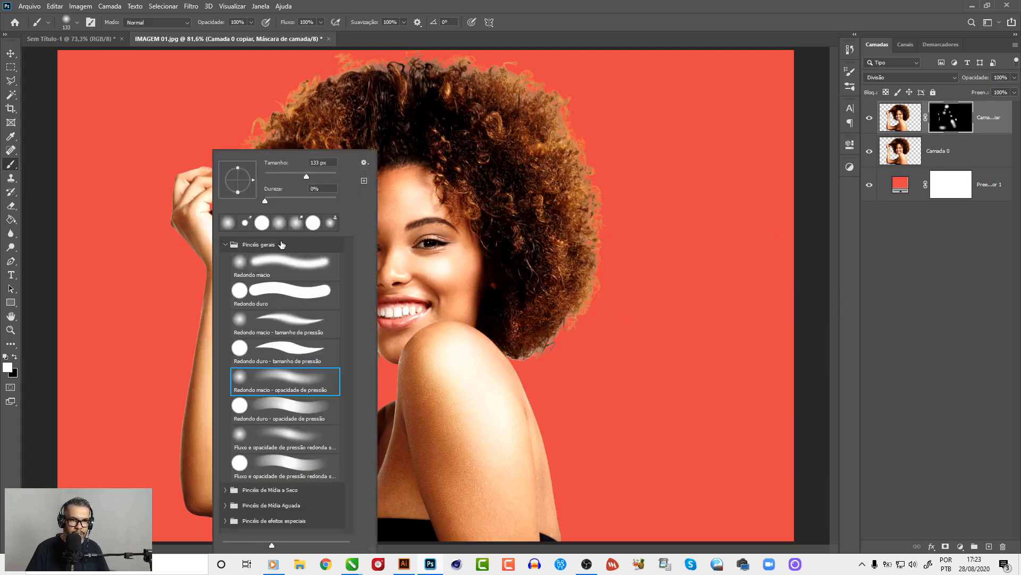
{"action": "left_click", "coordinate": [285, 176]}
{"action": "left_click", "coordinate": [211, 239]}
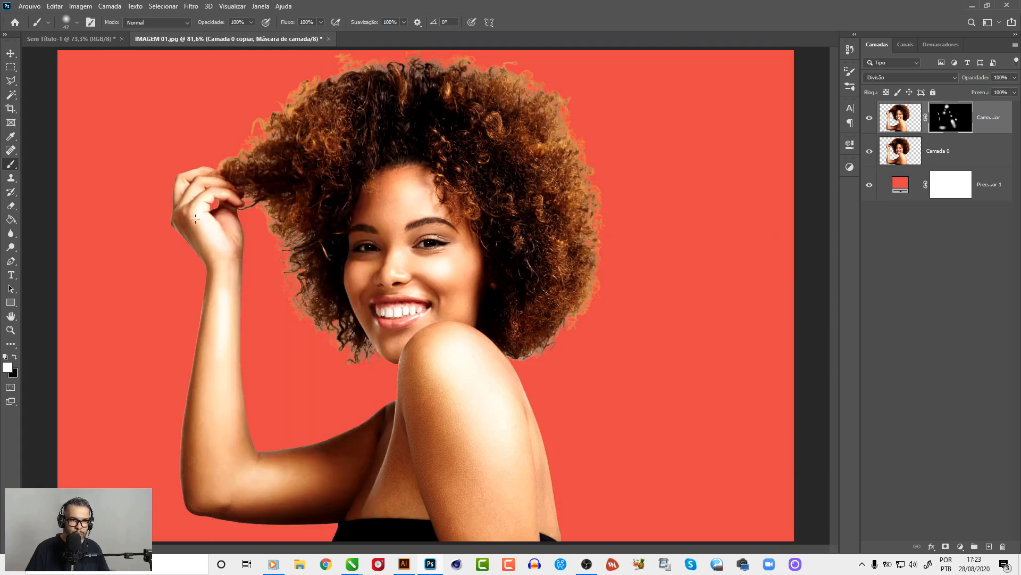
{"action": "left_click", "coordinate": [870, 119]}
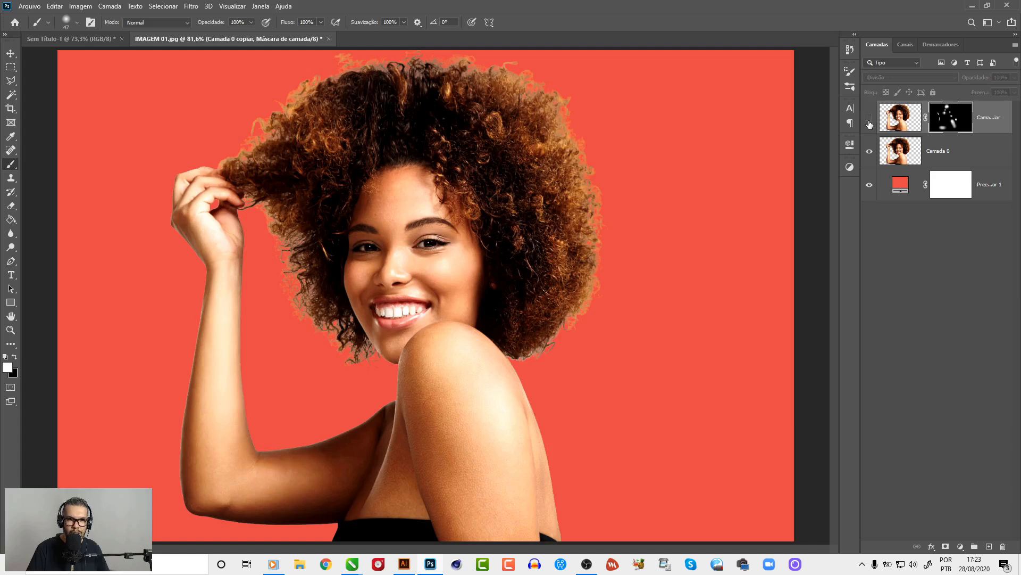
Show Camada 0 copiar again and dab white on its mask to lighten the cheek.
{"action": "left_click", "coordinate": [869, 124]}
{"action": "left_click", "coordinate": [869, 125]}
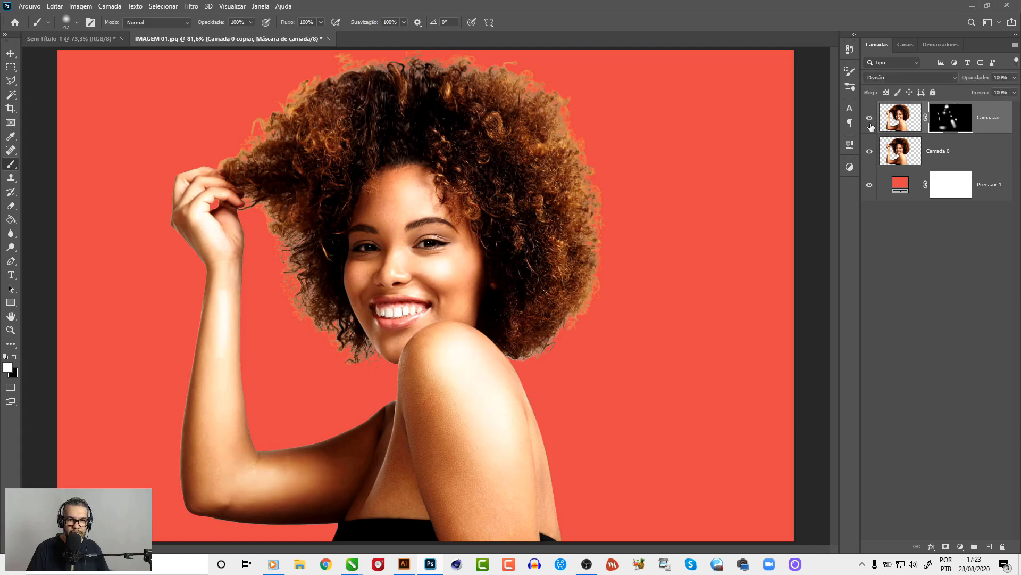
{"action": "left_click", "coordinate": [453, 305]}
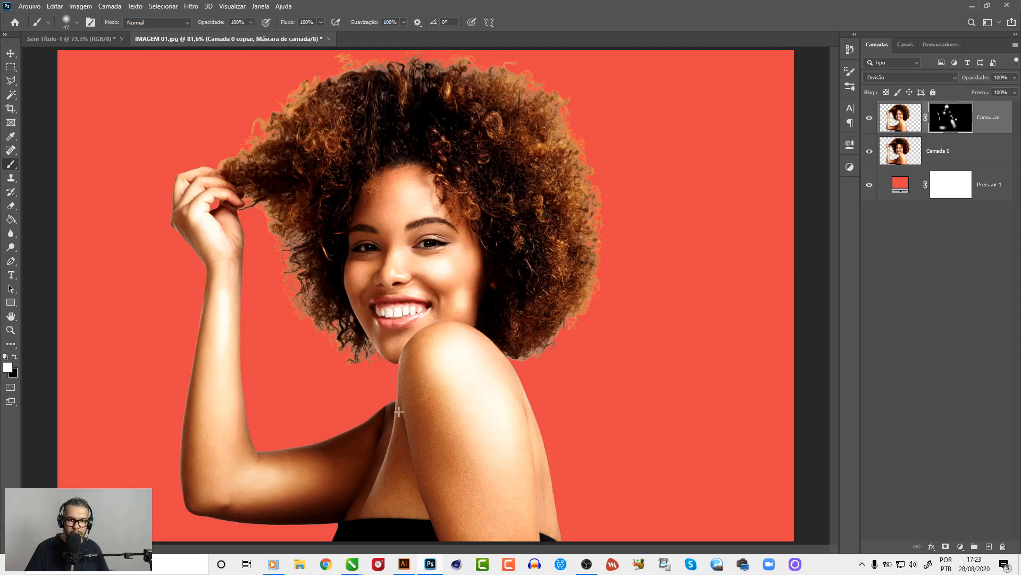
{"action": "left_click", "coordinate": [458, 326]}
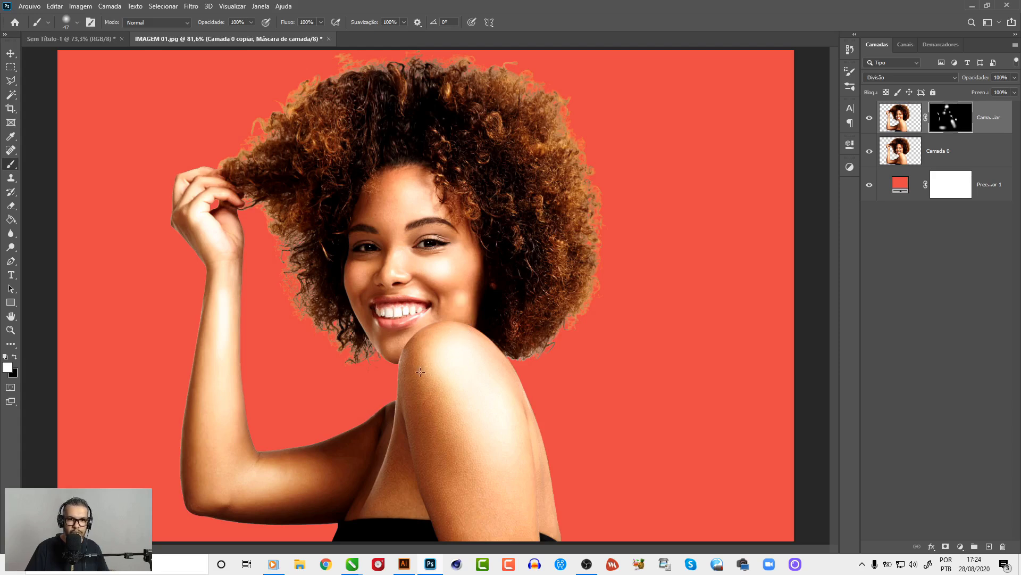
{"action": "left_click", "coordinate": [462, 303]}
{"action": "left_click_drag", "start_coordinate": [473, 257], "coordinate": [473, 250]}
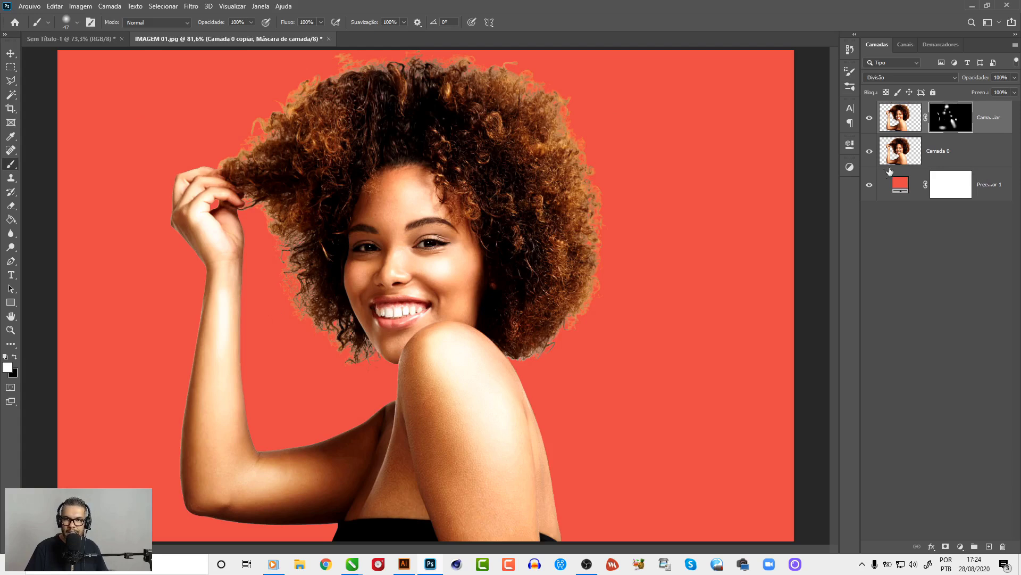
Merge Camada 0 with its masked copy and drag the merged woman onto the Sem Título-1 canvas.
{"action": "key", "text": "v"}
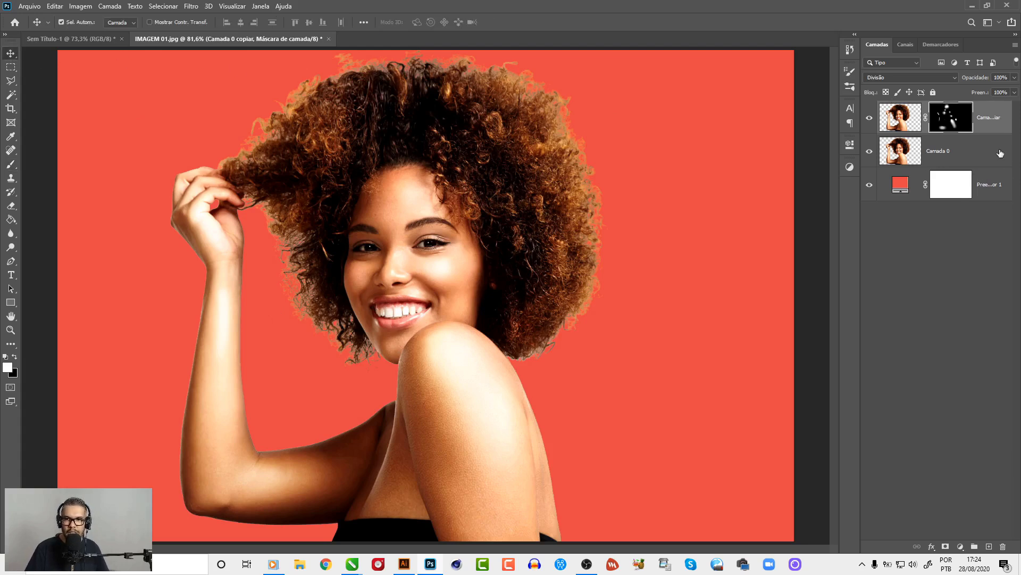
{"action": "left_click", "coordinate": [995, 154]}
{"action": "left_click", "coordinate": [995, 130], "text": "ctrl"}
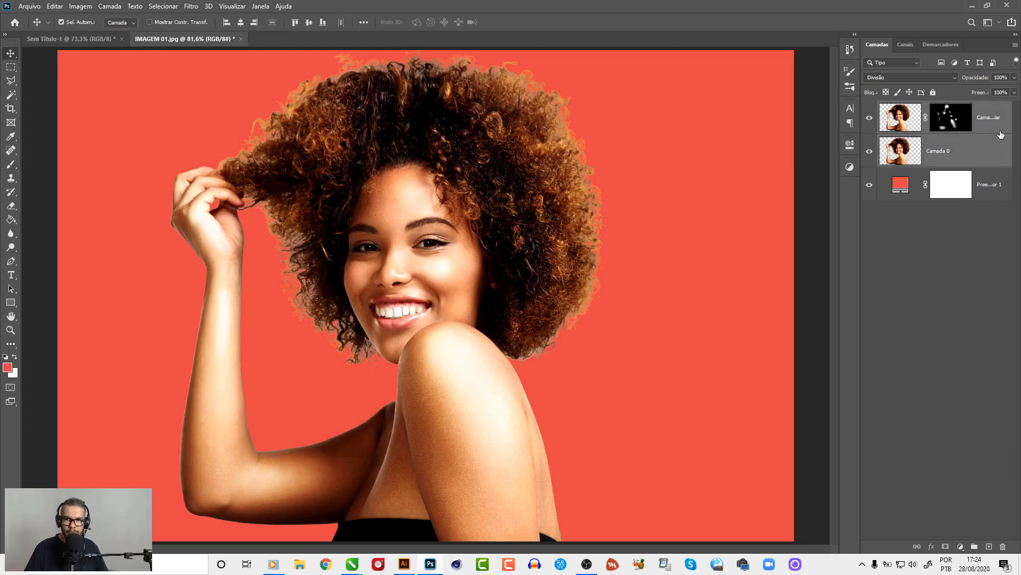
{"action": "key", "text": "ctrl+e"}
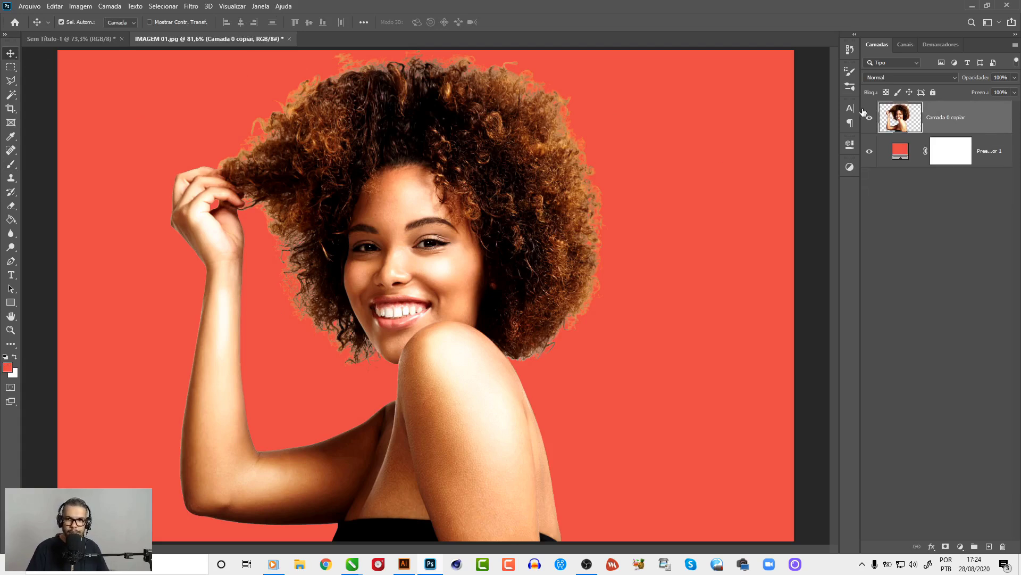
{"action": "key", "text": "ctrl+z"}
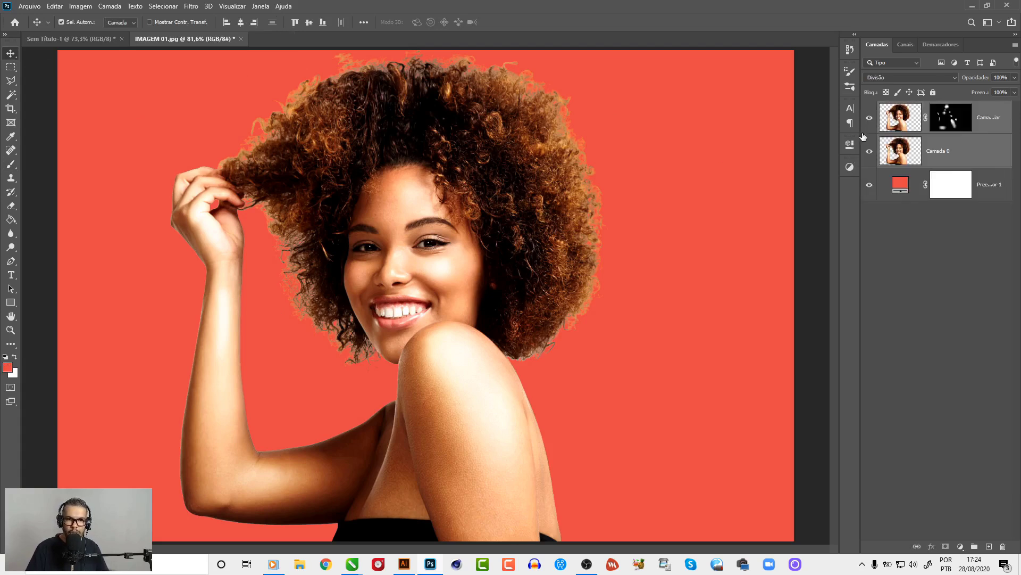
{"action": "key", "text": "ctrl+e"}
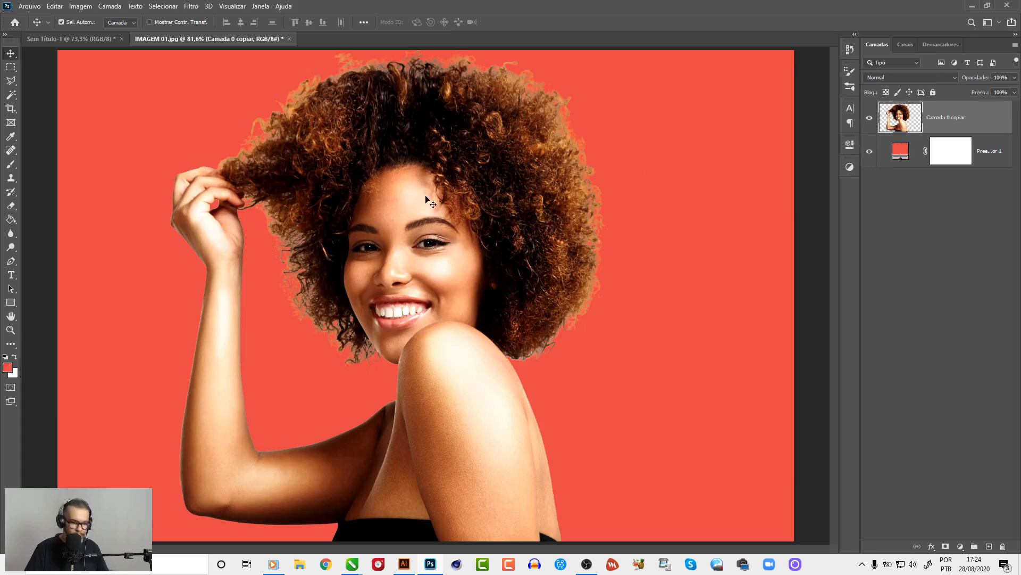
{"action": "mouse_move", "coordinate": [328, 168]}
{"action": "left_mouse_down"}
{"action": "mouse_move", "coordinate": [78, 40]}
{"action": "mouse_move", "coordinate": [319, 466]}
{"action": "left_mouse_up"}
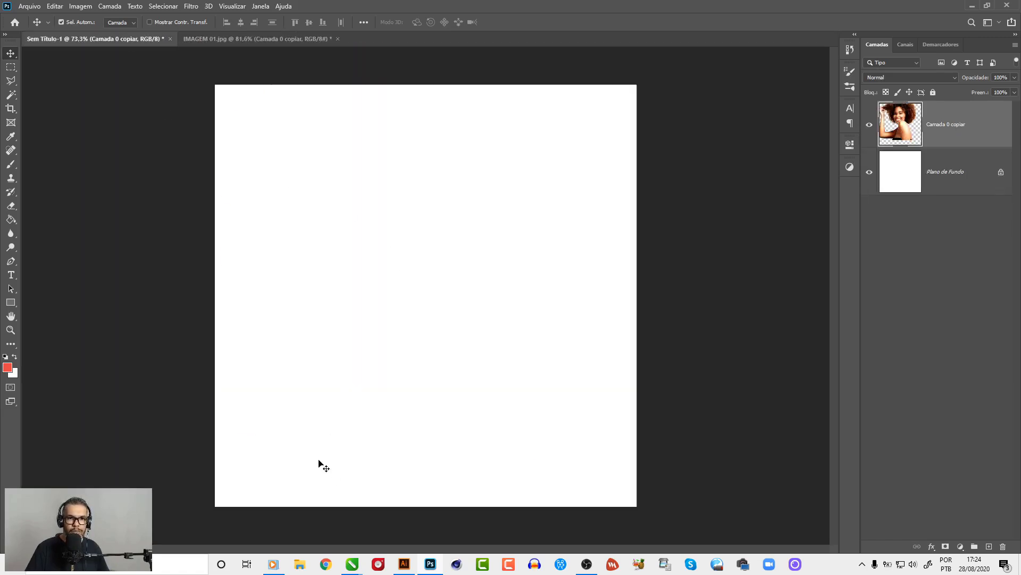
{"action": "left_click_drag", "start_coordinate": [486, 360], "coordinate": [497, 377]}
Resize the woman to fill the canvas and convert her layer to a smart object.
{"action": "key", "text": "ctrl+t"}
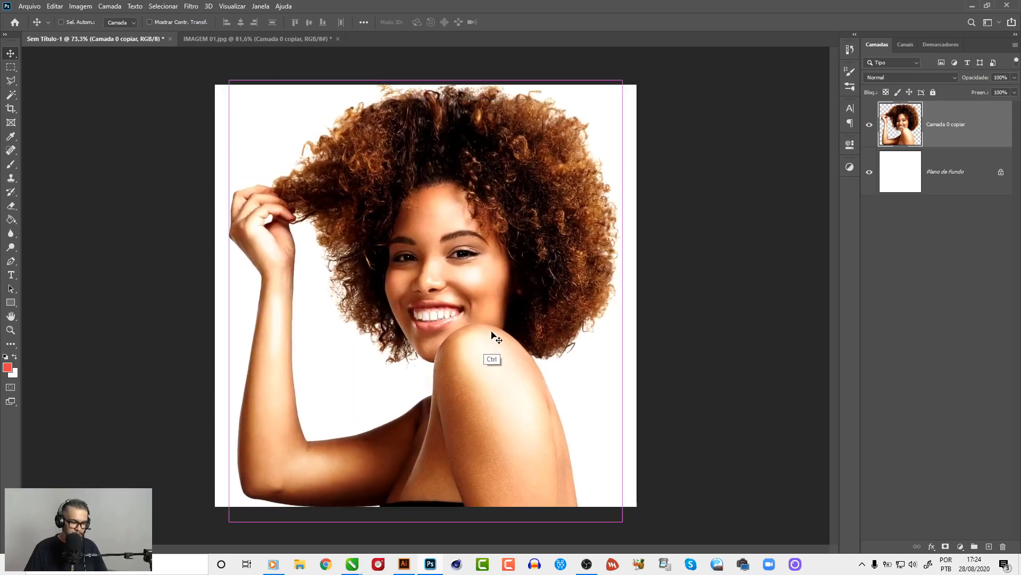
{"action": "mouse_move", "coordinate": [622, 79]}
{"action": "left_mouse_down"}
{"action": "mouse_move", "coordinate": [497, 220]}
{"action": "mouse_move", "coordinate": [675, 114]}
{"action": "left_mouse_up"}
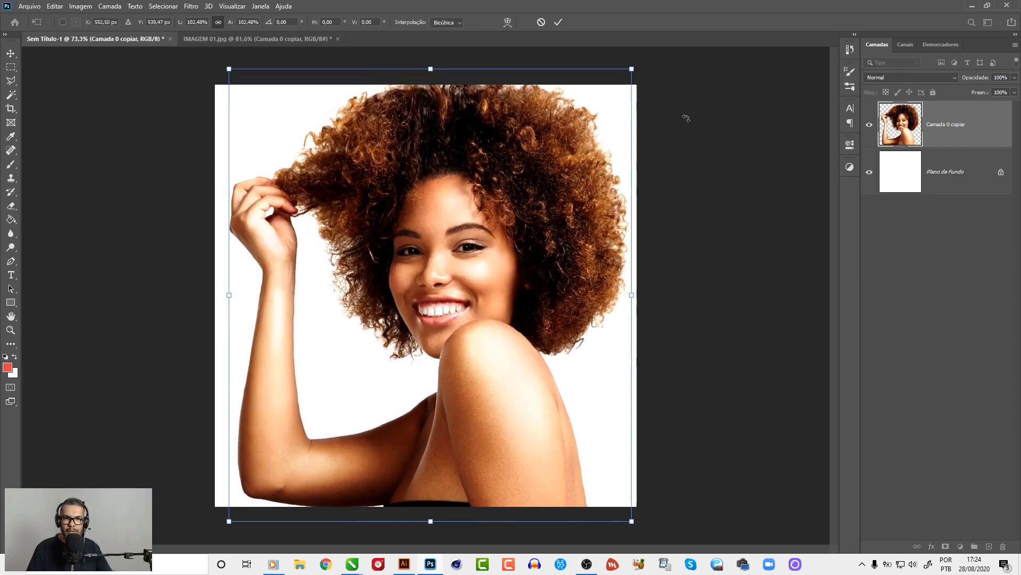
{"action": "key", "text": "Return"}
{"action": "right_click", "coordinate": [989, 131]}
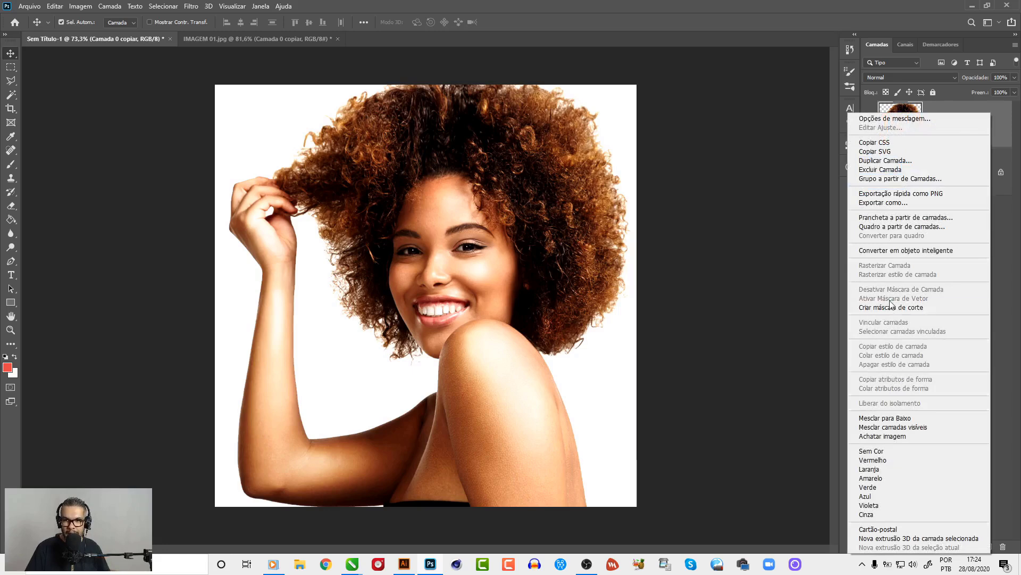
{"action": "left_click", "coordinate": [907, 250]}
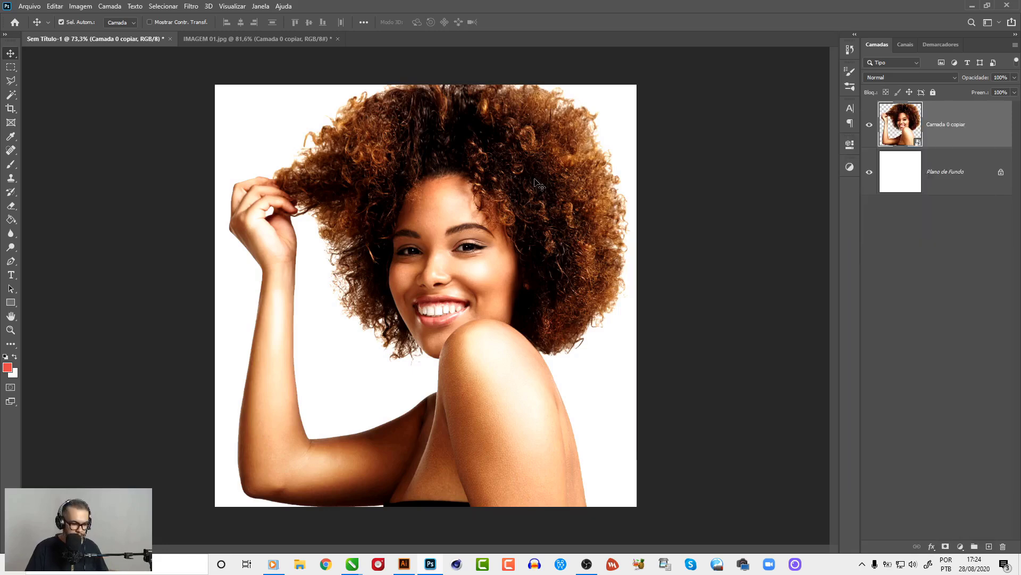
Shrink the woman to about 70% and centre her on the poster.
{"action": "key", "text": "ctrl+t"}
{"action": "left_click_drag", "start_coordinate": [637, 85], "coordinate": [497, 186]}
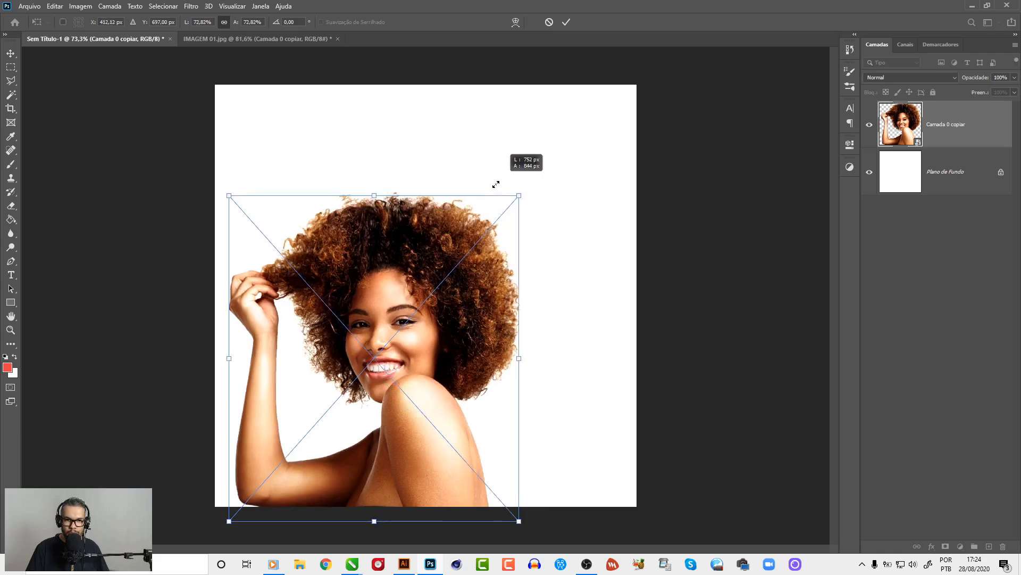
{"action": "left_click_drag", "start_coordinate": [371, 361], "coordinate": [449, 255]}
{"action": "key", "text": "Return"}
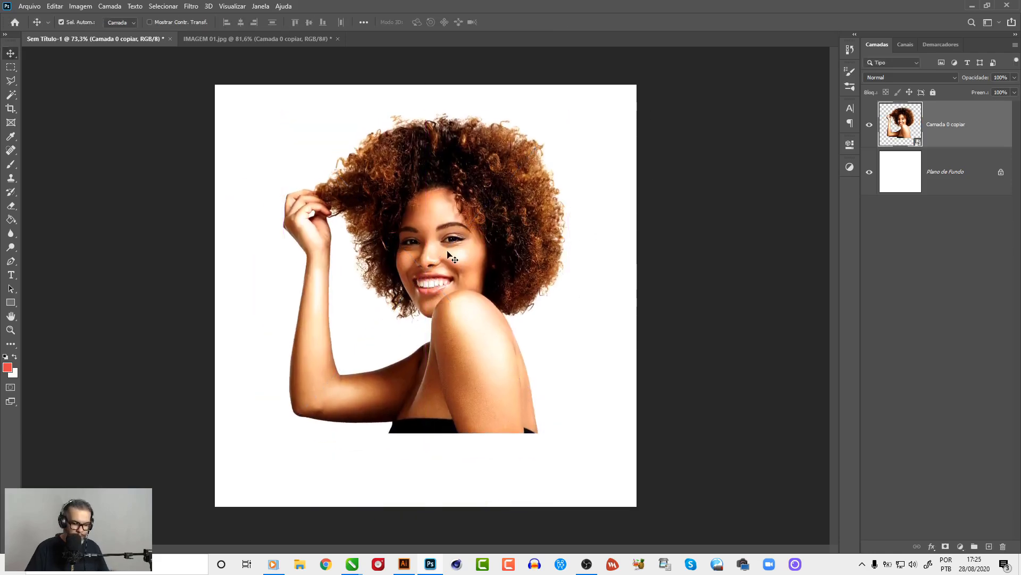
{"action": "key", "text": "ctrl+shift+p"}
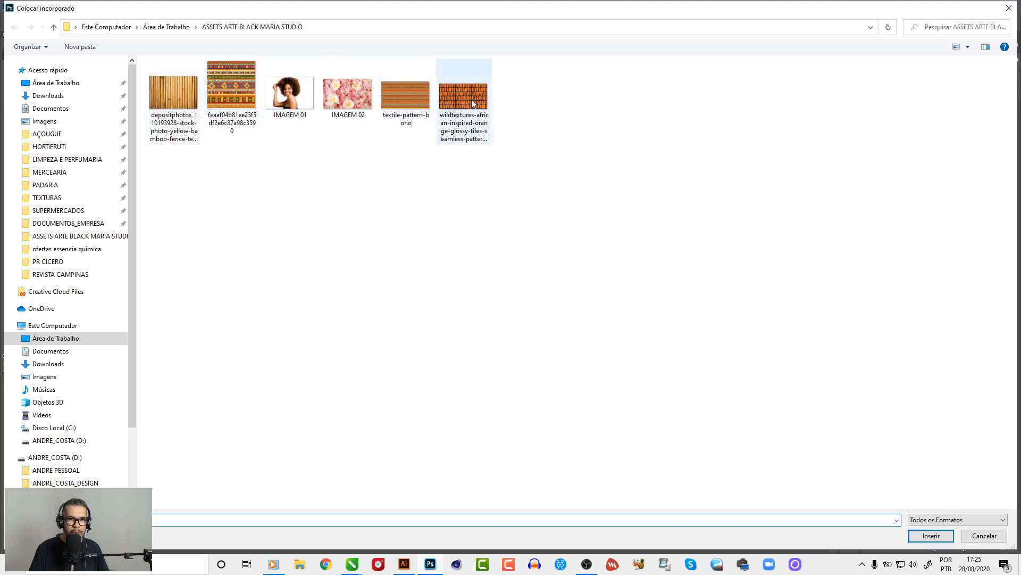
Place the IMAGEM 02 flower photo at the poster top beneath the woman, nudging her slightly left.
{"action": "left_click", "coordinate": [402, 101]}
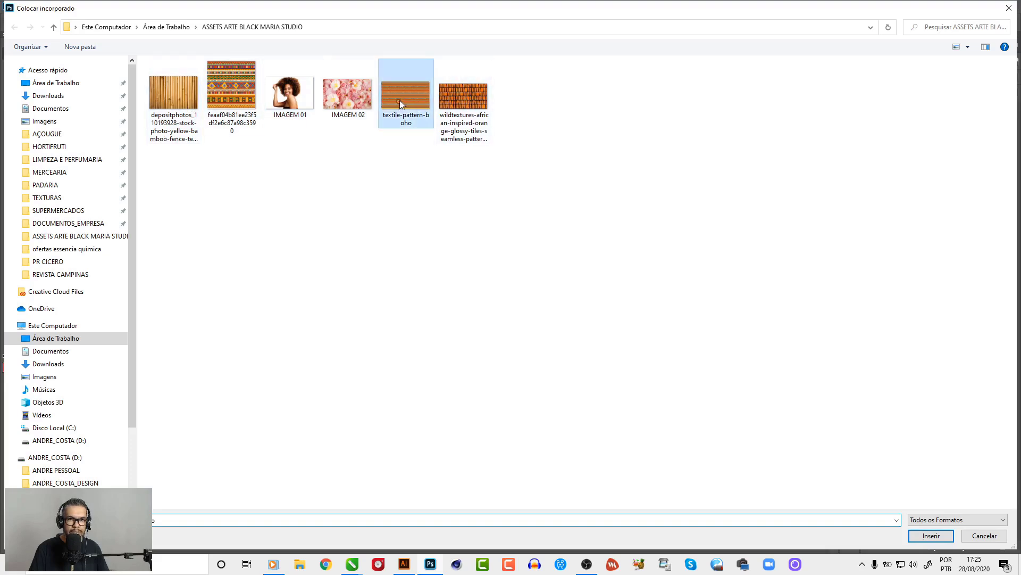
{"action": "double_click", "coordinate": [346, 101]}
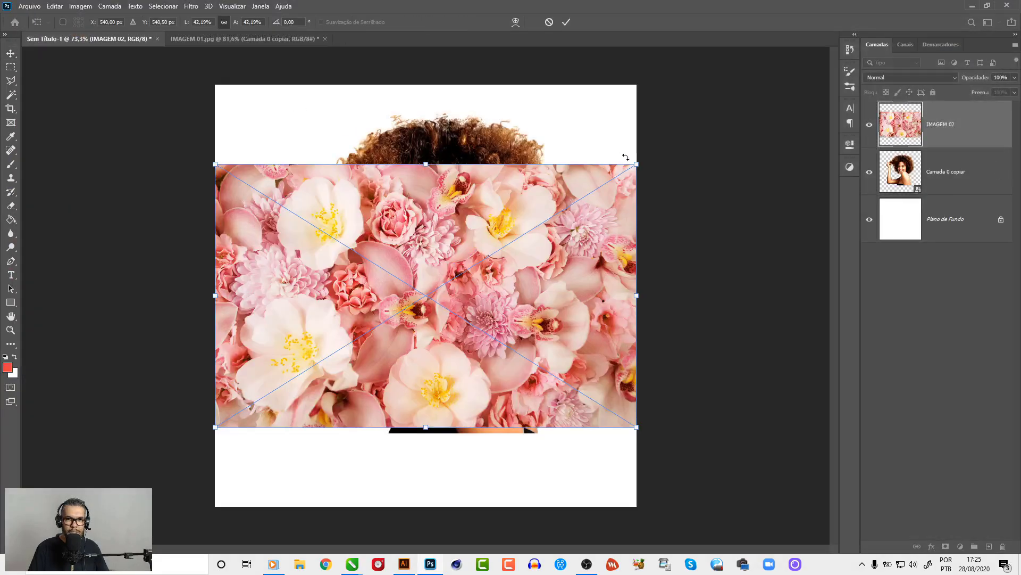
{"action": "key", "text": "Return"}
{"action": "mouse_move", "coordinate": [472, 243]}
{"action": "left_mouse_down"}
{"action": "mouse_move", "coordinate": [472, 164]}
{"action": "mouse_move", "coordinate": [490, 175]}
{"action": "left_mouse_up"}
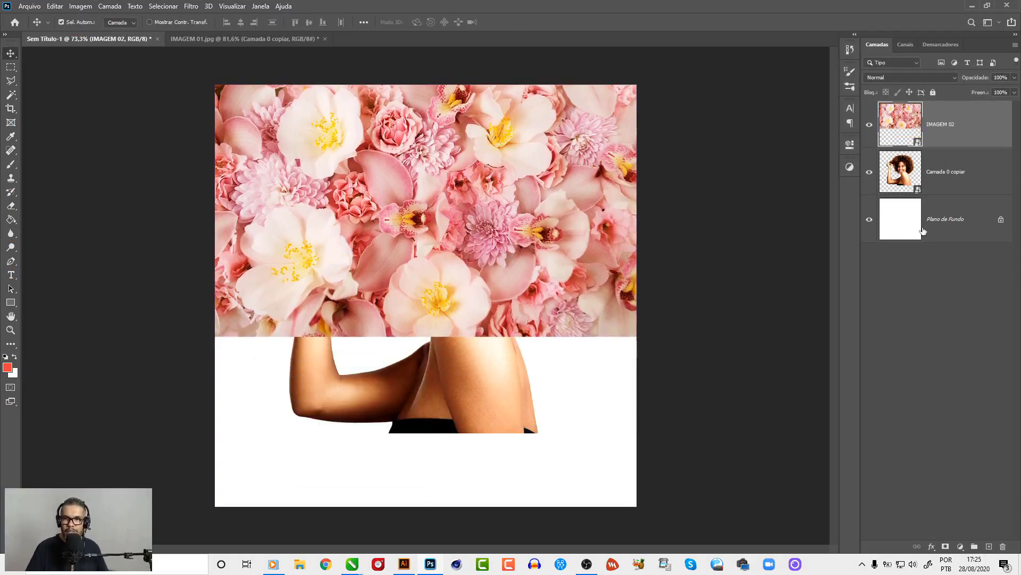
{"action": "left_click_drag", "start_coordinate": [983, 136], "coordinate": [971, 194]}
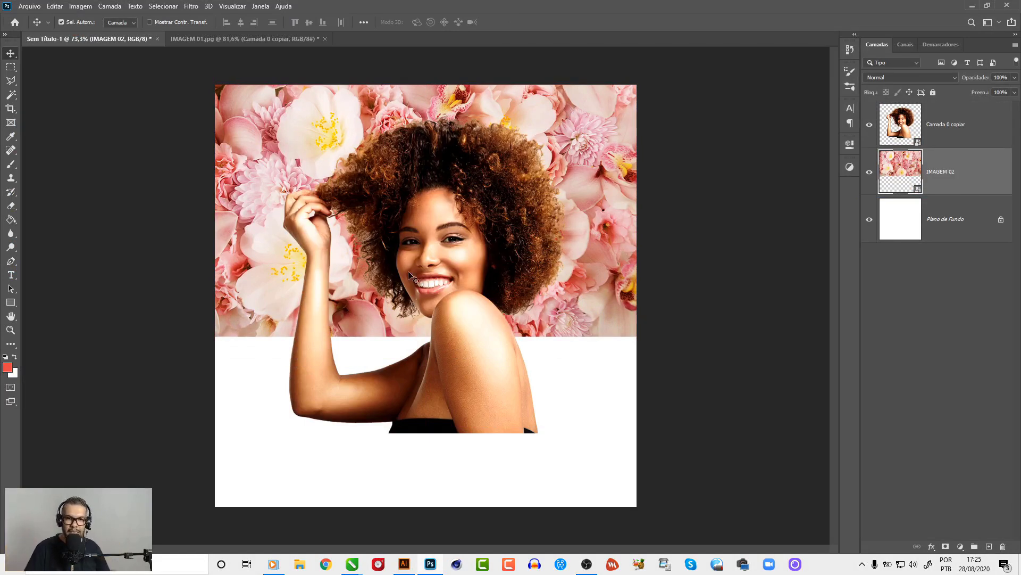
{"action": "left_click_drag", "start_coordinate": [409, 274], "coordinate": [393, 270]}
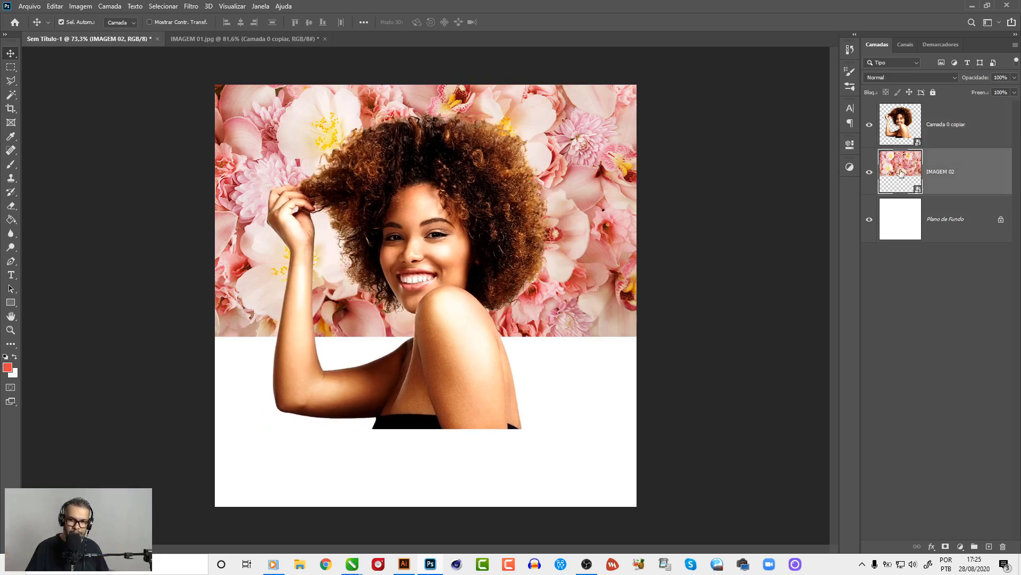
Add a layer mask to IMAGEM 02 and set up a black soft round brush at 100 px.
{"action": "left_click", "coordinate": [945, 547]}
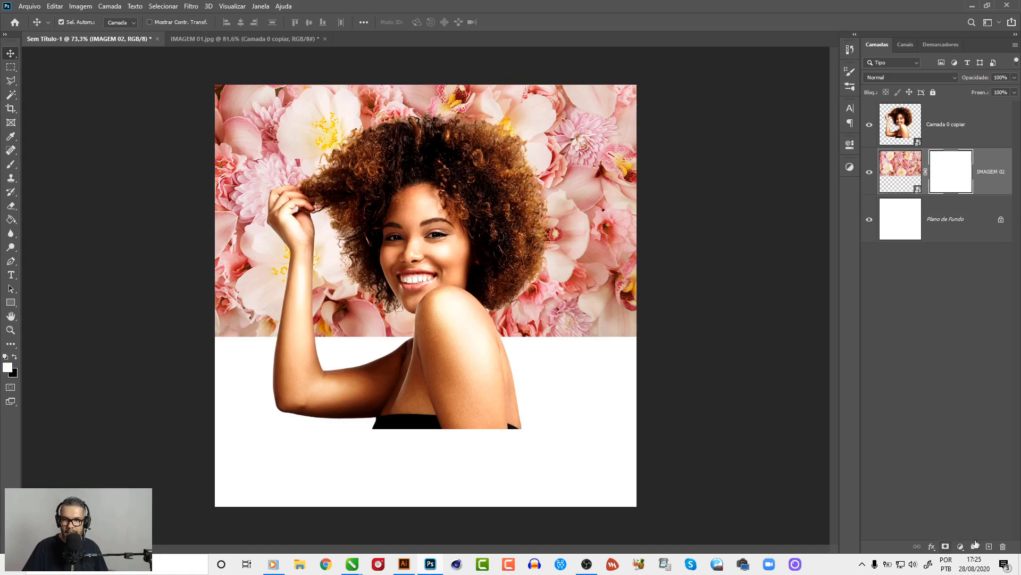
{"action": "key", "text": "b"}
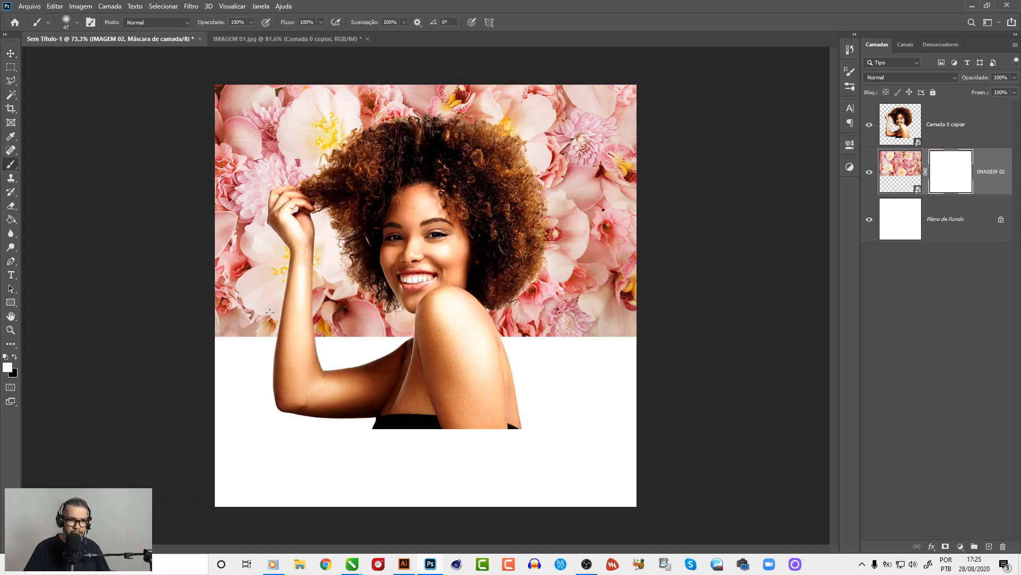
{"action": "key", "text": "x"}
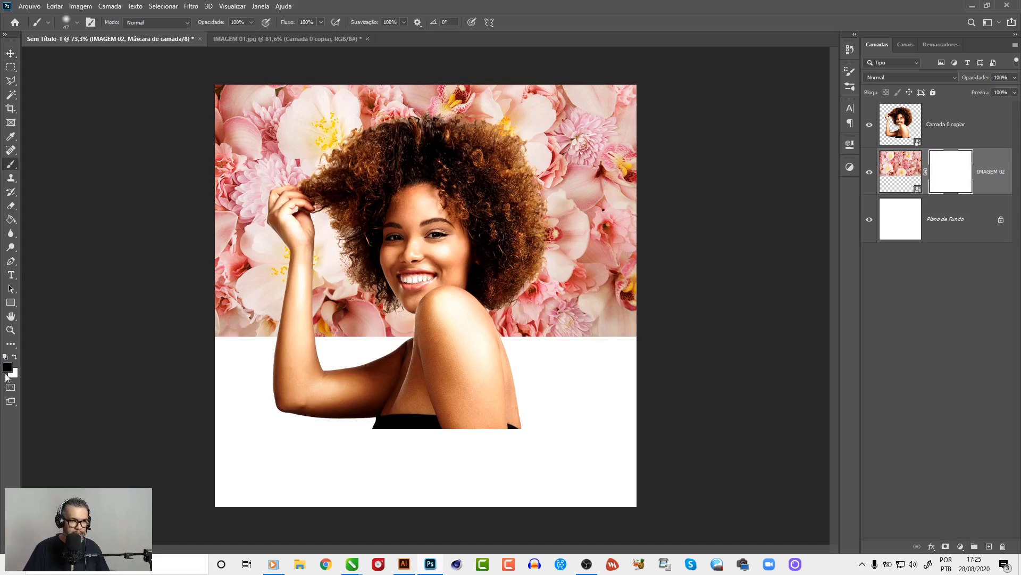
{"action": "right_click", "coordinate": [396, 307]}
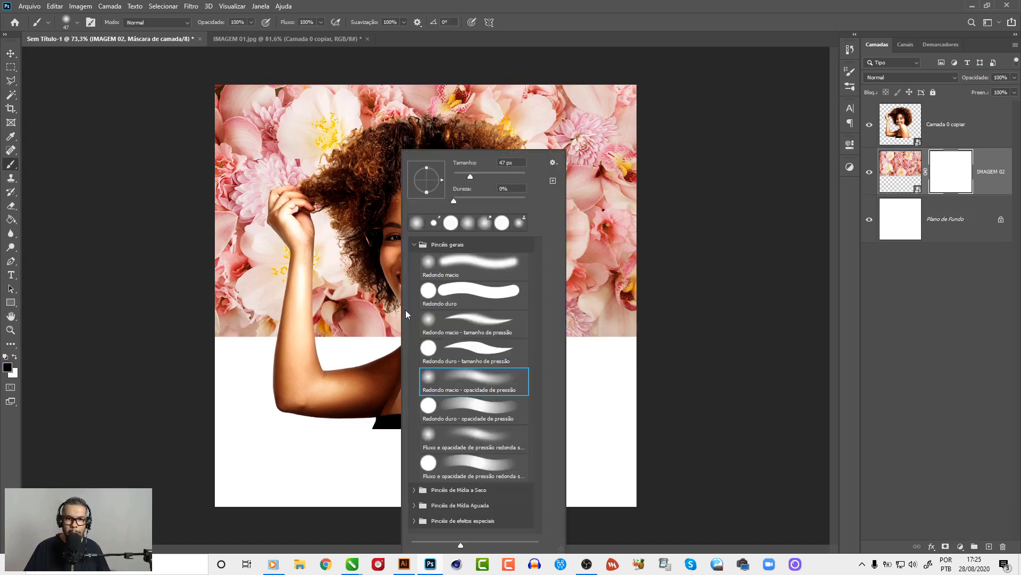
{"action": "left_click", "coordinate": [509, 177]}
{"action": "key", "text": "Return"}
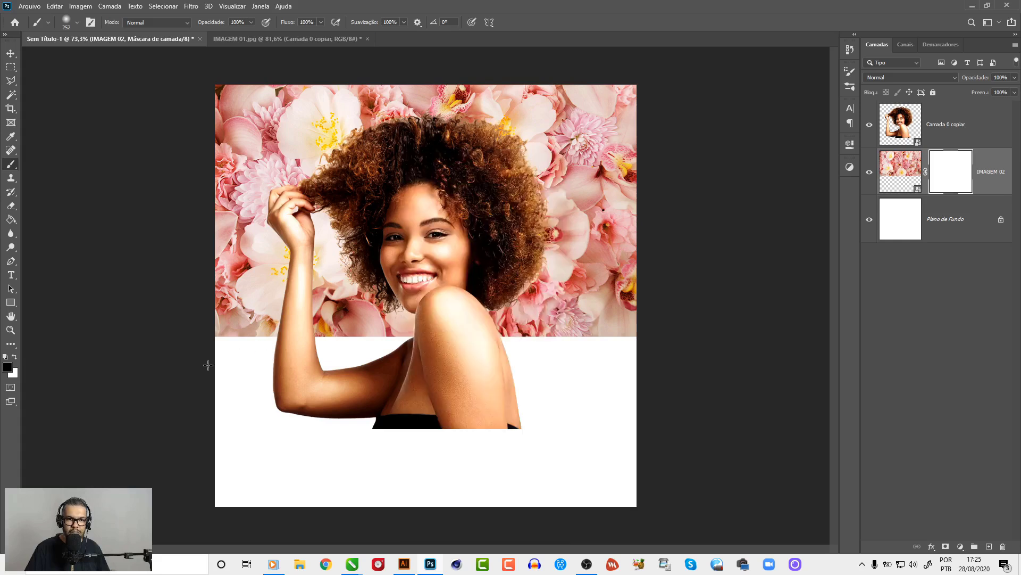
{"action": "left_click_drag", "start_coordinate": [487, 339], "coordinate": [660, 333]}
{"action": "key", "text": "ctrl+z"}
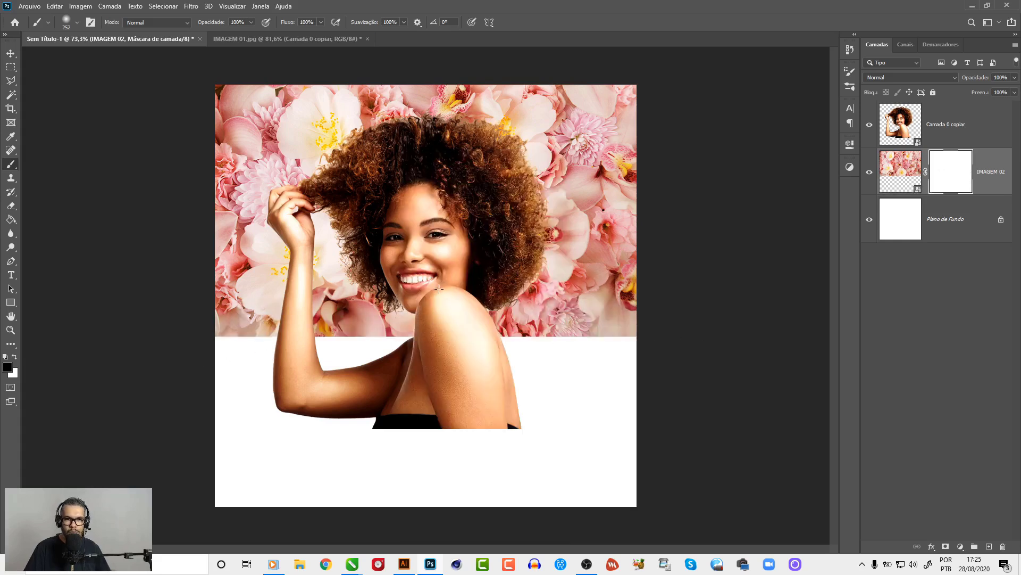
{"action": "right_click", "coordinate": [436, 292]}
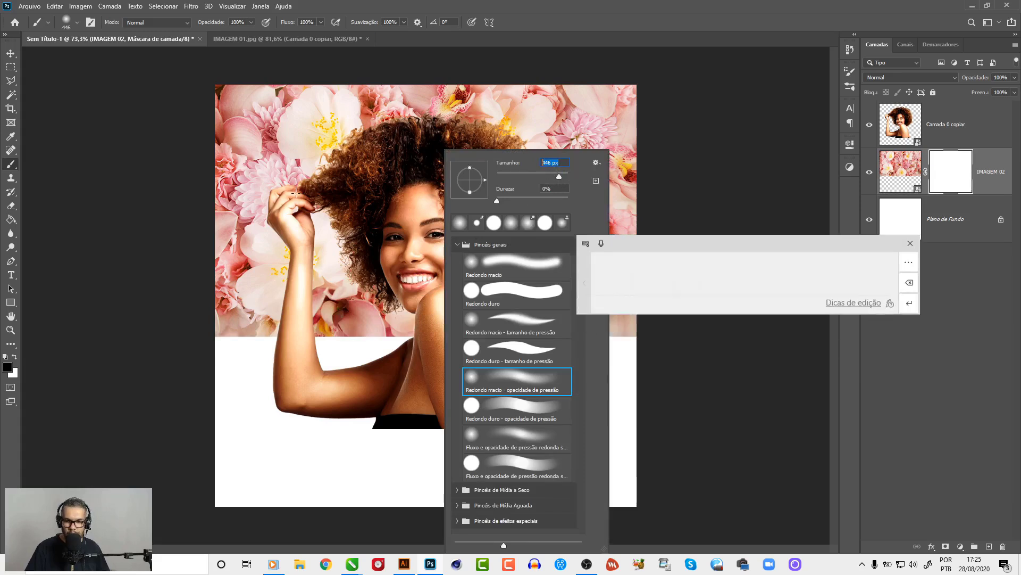
{"action": "type", "text": "100"}
{"action": "key", "text": "Return"}
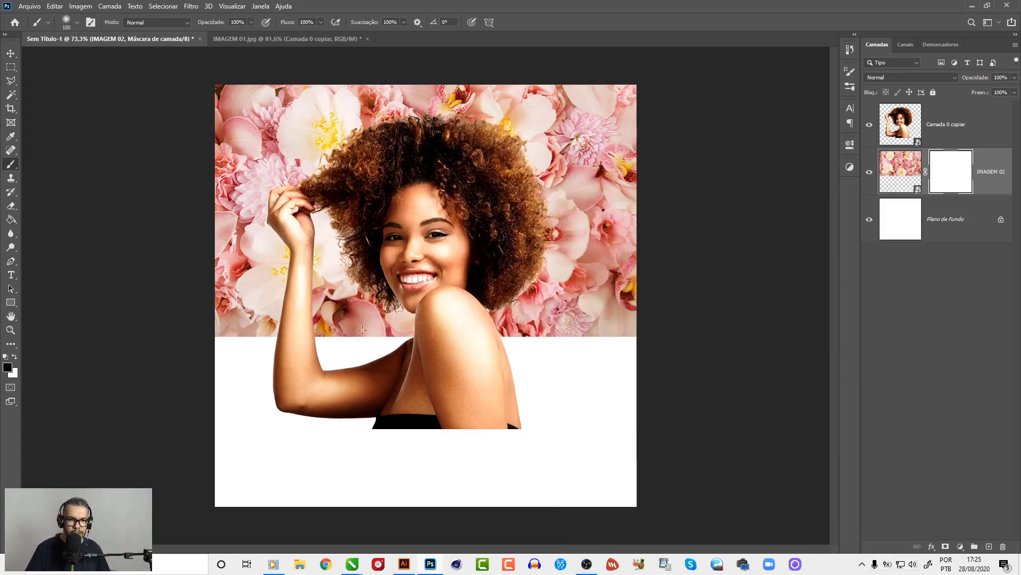
{"action": "left_click_drag", "start_coordinate": [224, 325], "coordinate": [558, 326]}
{"action": "key", "text": "ctrl+z"}
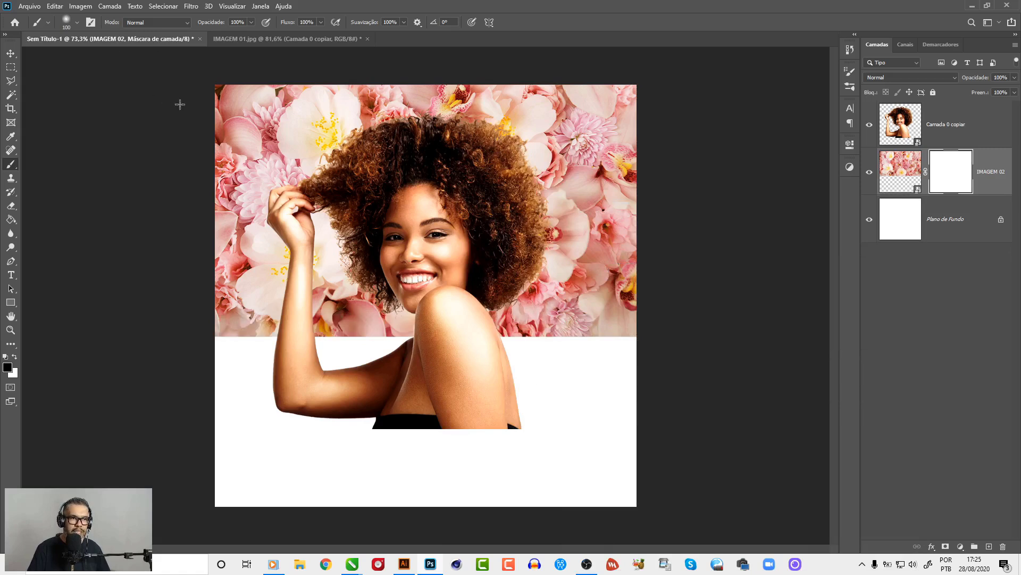
Paint the mask with a 1500 px brush to fade the flowers into white toward the bottom.
{"action": "key", "text": "bracketright"}
{"action": "key", "text": "bracketright"}
{"action": "key", "text": "bracketright"}
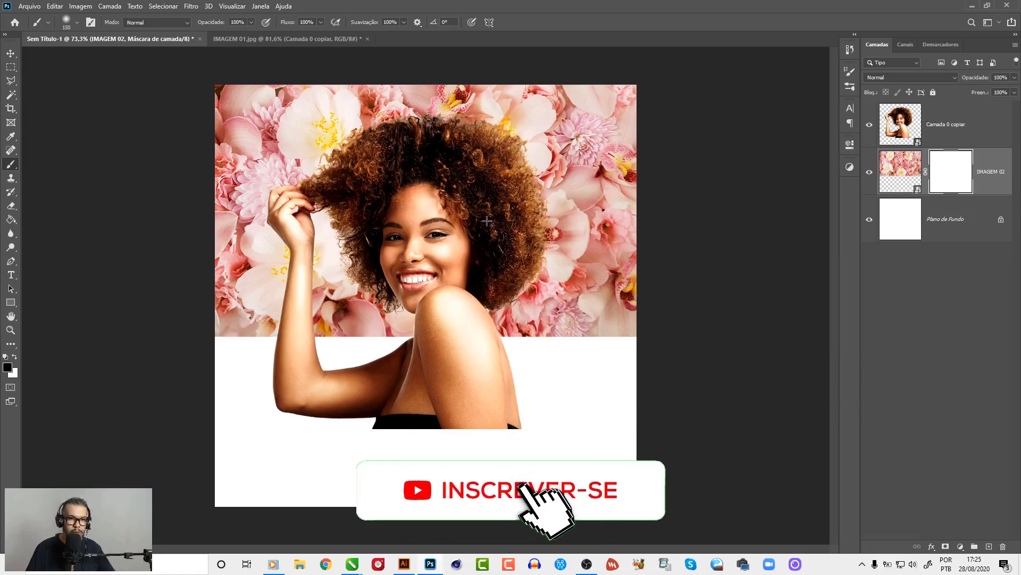
{"action": "key", "text": "bracketright"}
{"action": "key", "text": "bracketright"}
{"action": "key", "text": "bracketright"}
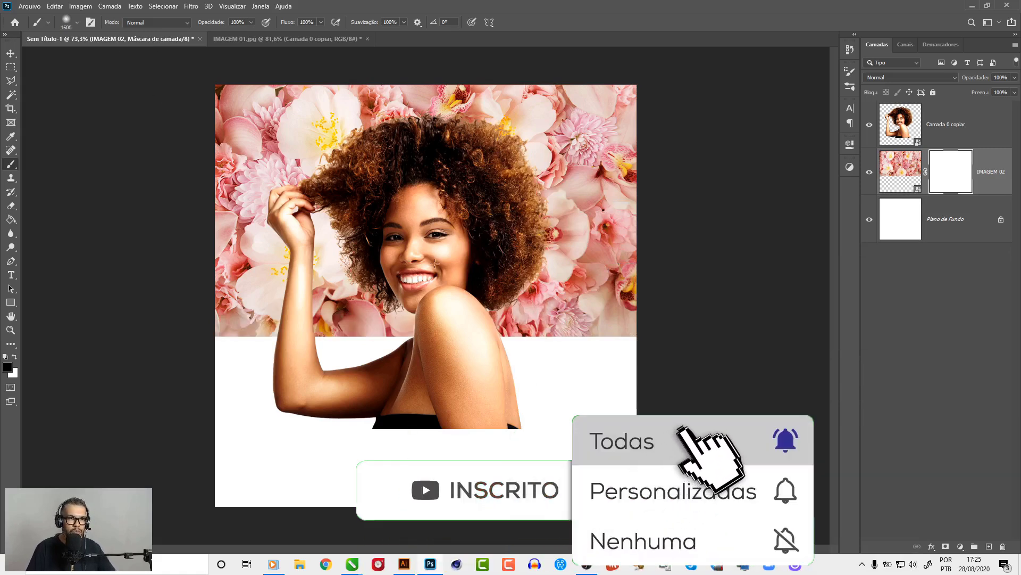
{"action": "left_click_drag", "start_coordinate": [256, 239], "coordinate": [704, 340]}
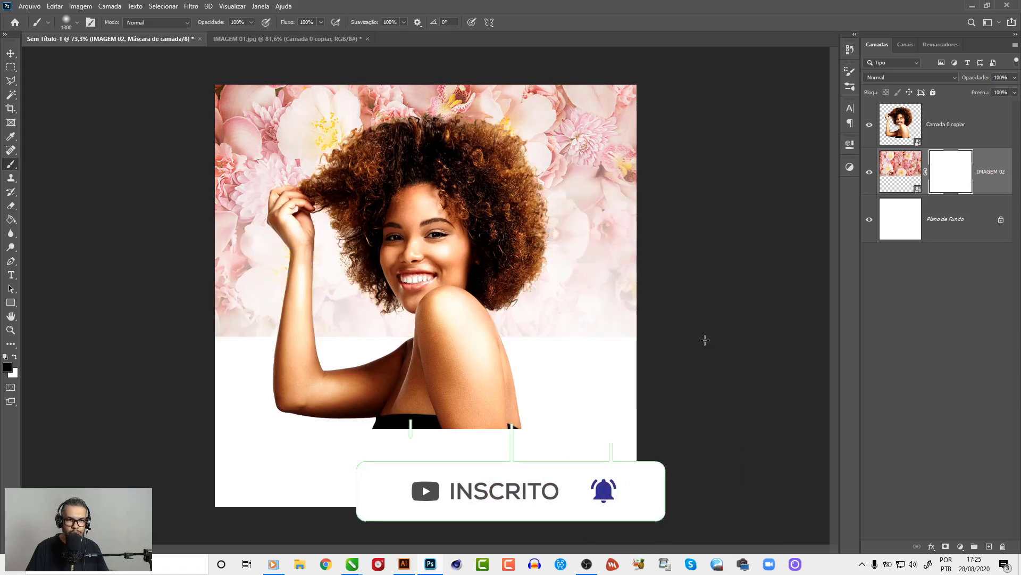
{"action": "left_click_drag", "start_coordinate": [364, 356], "coordinate": [547, 395]}
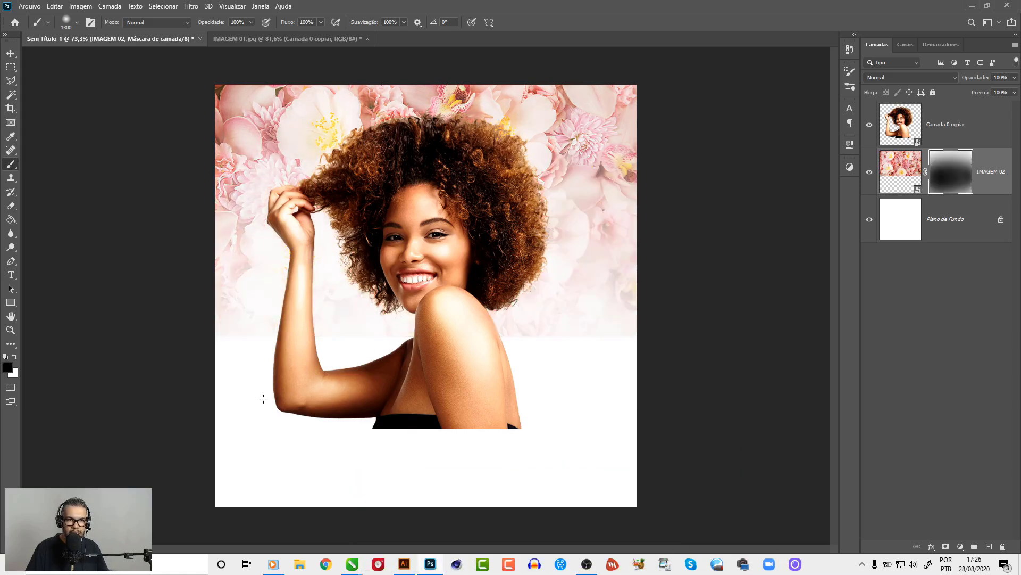
{"action": "mouse_move", "coordinate": [605, 417]}
{"action": "left_mouse_down"}
{"action": "mouse_move", "coordinate": [330, 406]}
{"action": "mouse_move", "coordinate": [707, 408]}
{"action": "mouse_move", "coordinate": [237, 395]}
{"action": "left_mouse_up"}
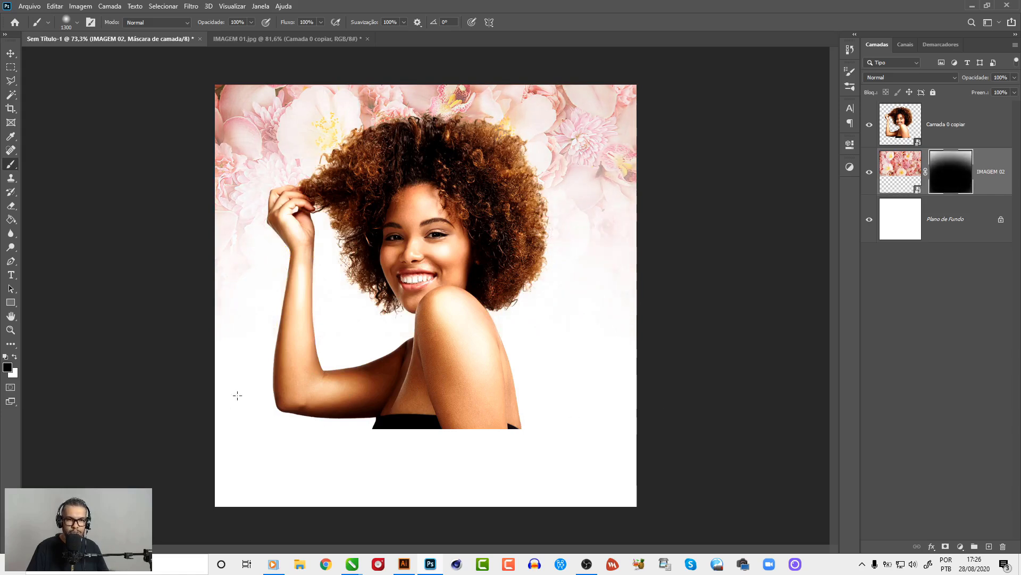
{"action": "left_click", "coordinate": [10, 53]}
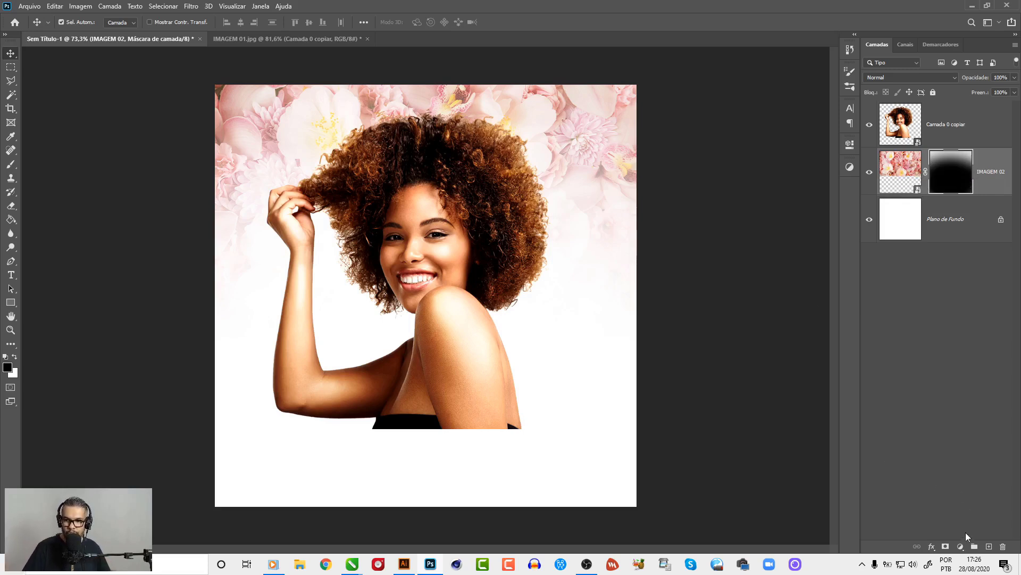
Add a Color Balance layer clipped to IMAGEM 02: Red +100, Green near 0, Yellow -54.
{"action": "left_click", "coordinate": [959, 547]}
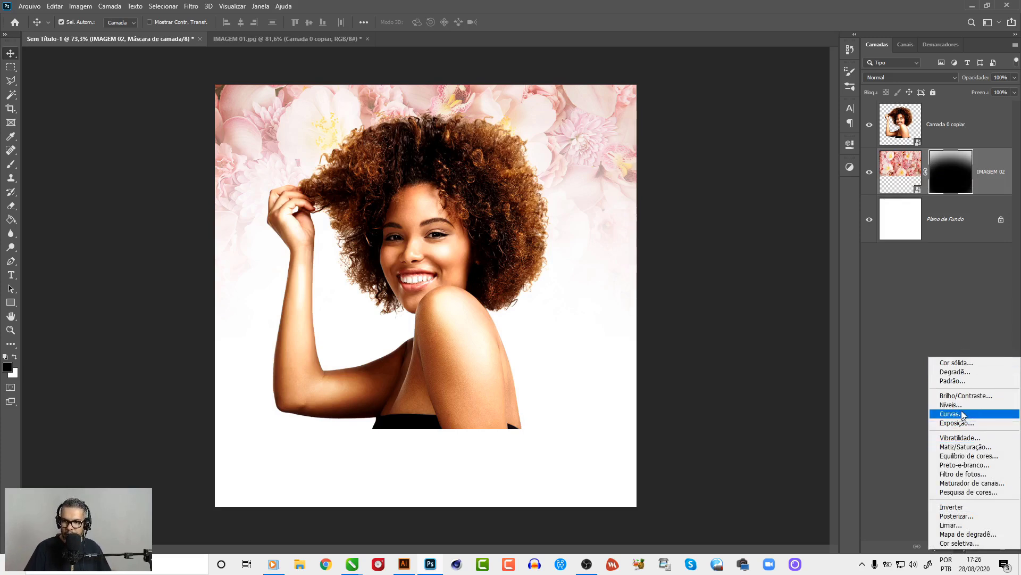
{"action": "left_click", "coordinate": [968, 456]}
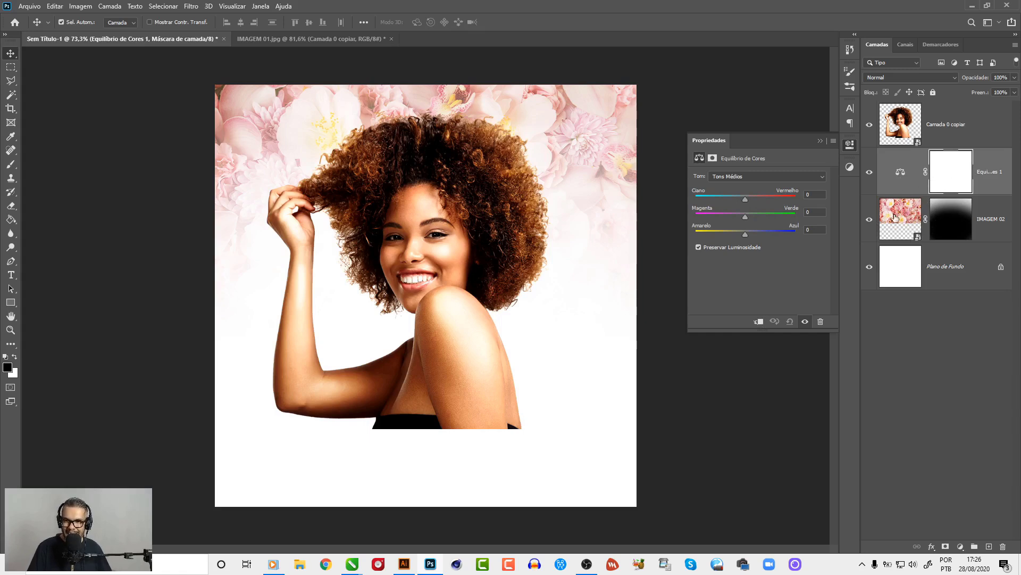
{"action": "left_click", "coordinate": [759, 322]}
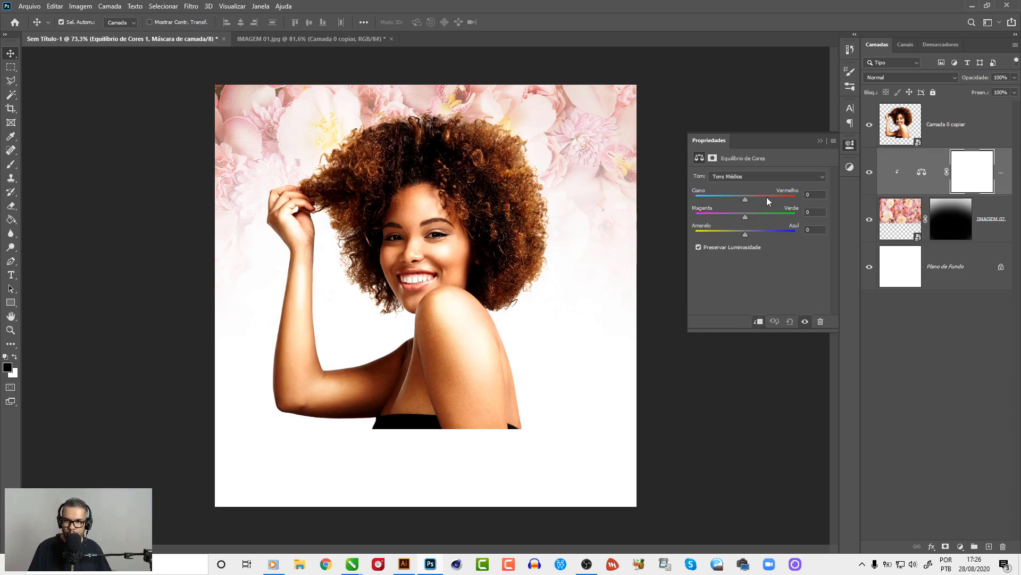
{"action": "mouse_move", "coordinate": [746, 199]}
{"action": "left_mouse_down"}
{"action": "mouse_move", "coordinate": [795, 199]}
{"action": "mouse_move", "coordinate": [779, 215]}
{"action": "left_mouse_up"}
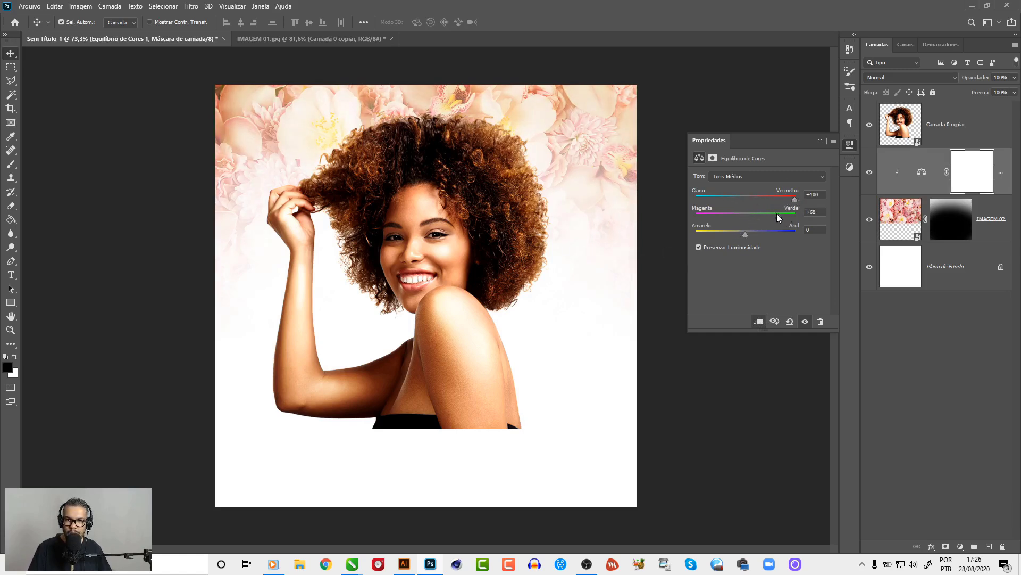
{"action": "left_click_drag", "start_coordinate": [745, 235], "coordinate": [696, 234]}
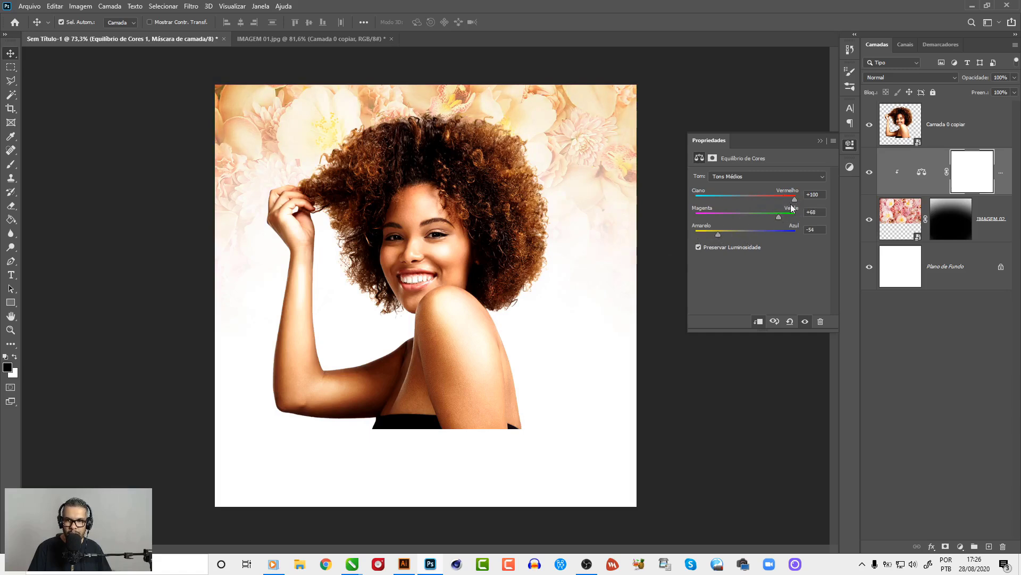
{"action": "mouse_move", "coordinate": [778, 216]}
{"action": "left_mouse_down"}
{"action": "mouse_move", "coordinate": [750, 217]}
{"action": "mouse_move", "coordinate": [760, 217]}
{"action": "left_mouse_up"}
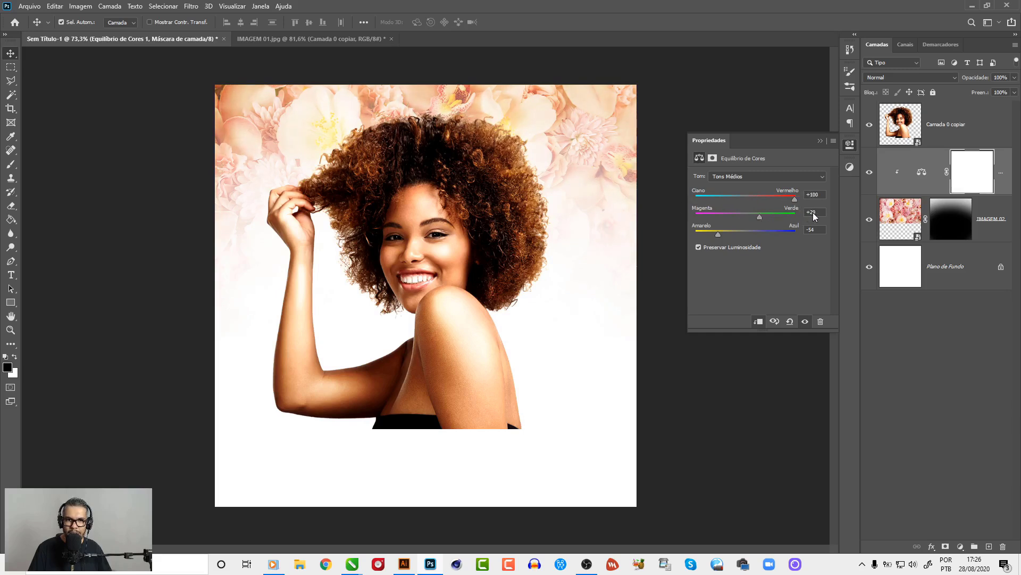
{"action": "left_click", "coordinate": [749, 216]}
{"action": "left_click", "coordinate": [820, 140]}
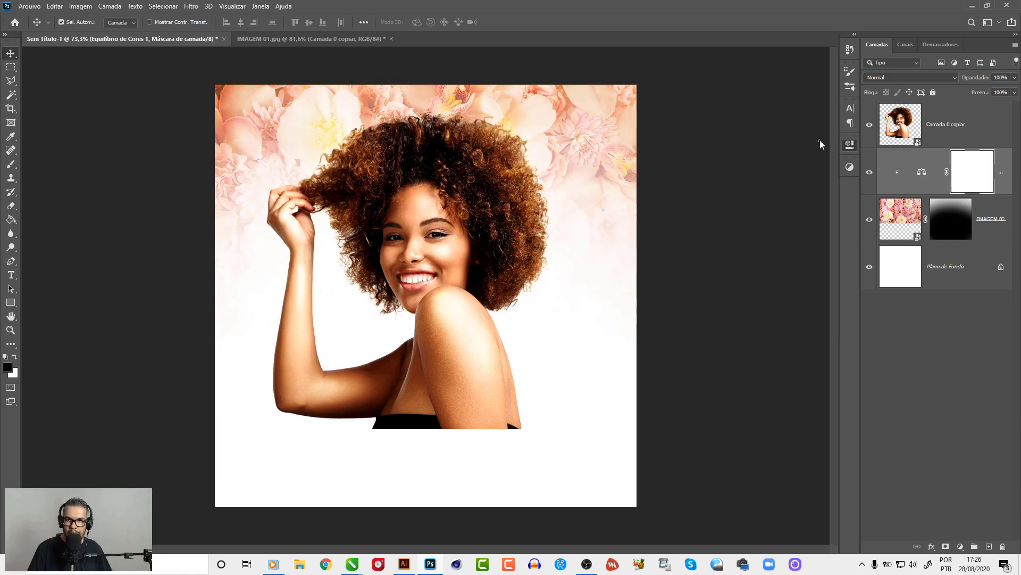
{"action": "left_click", "coordinate": [870, 173]}
{"action": "left_click", "coordinate": [870, 173]}
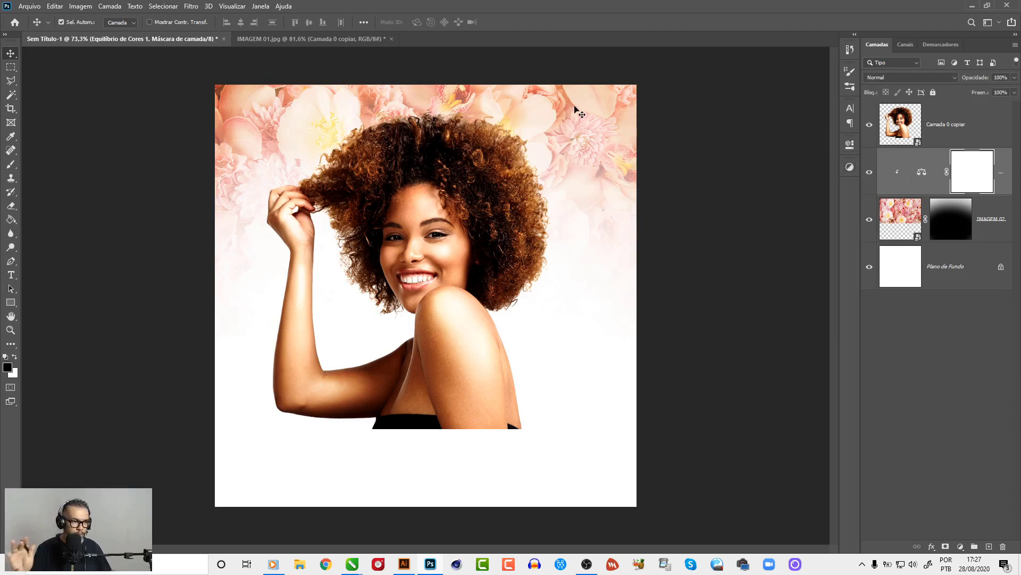
Place the African pattern image and move its layer below IMAGEM 02.
{"action": "left_click", "coordinate": [610, 294]}
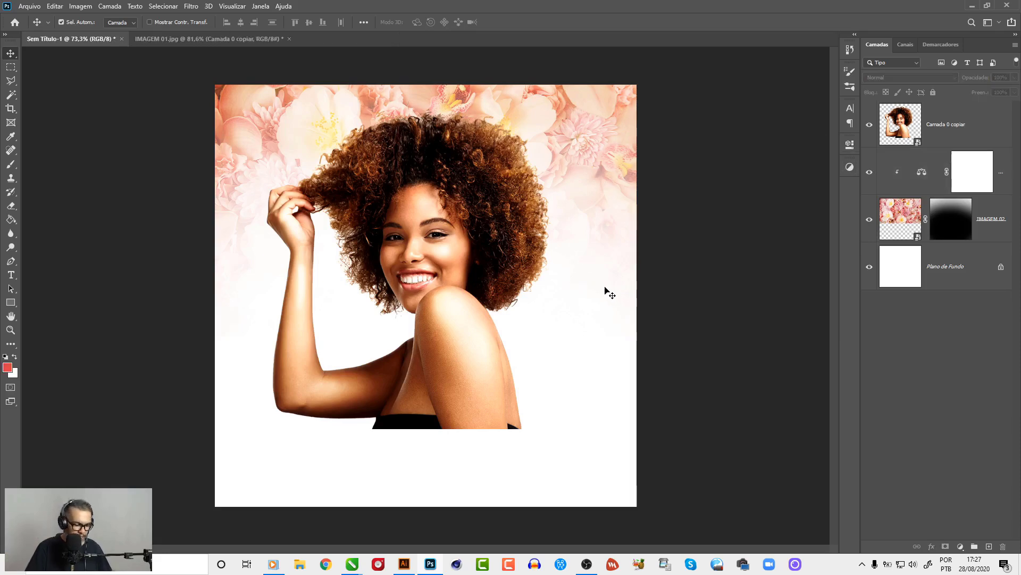
{"action": "key", "text": "ctrl+shift+p"}
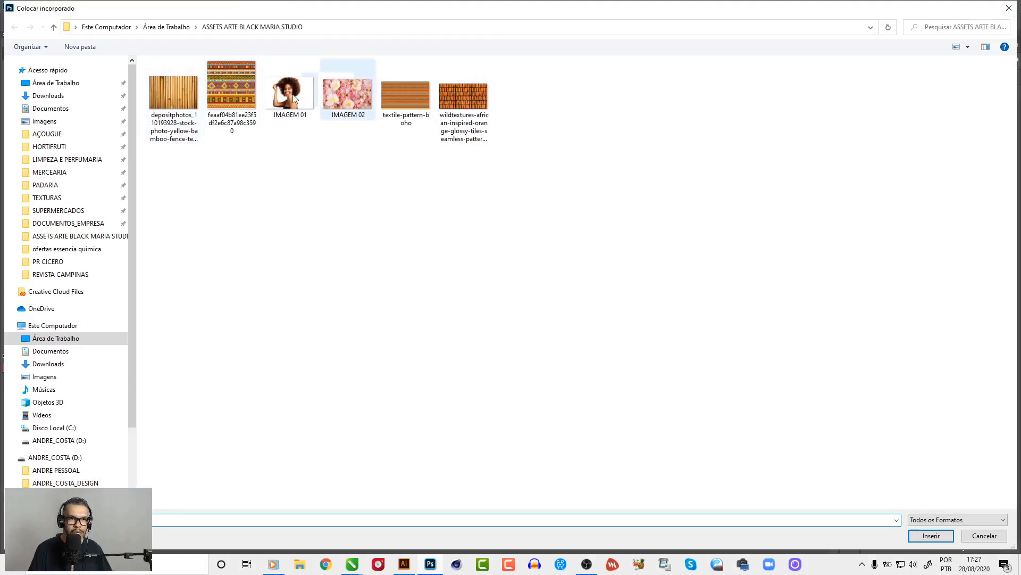
{"action": "left_click", "coordinate": [230, 97]}
{"action": "double_click", "coordinate": [241, 94]}
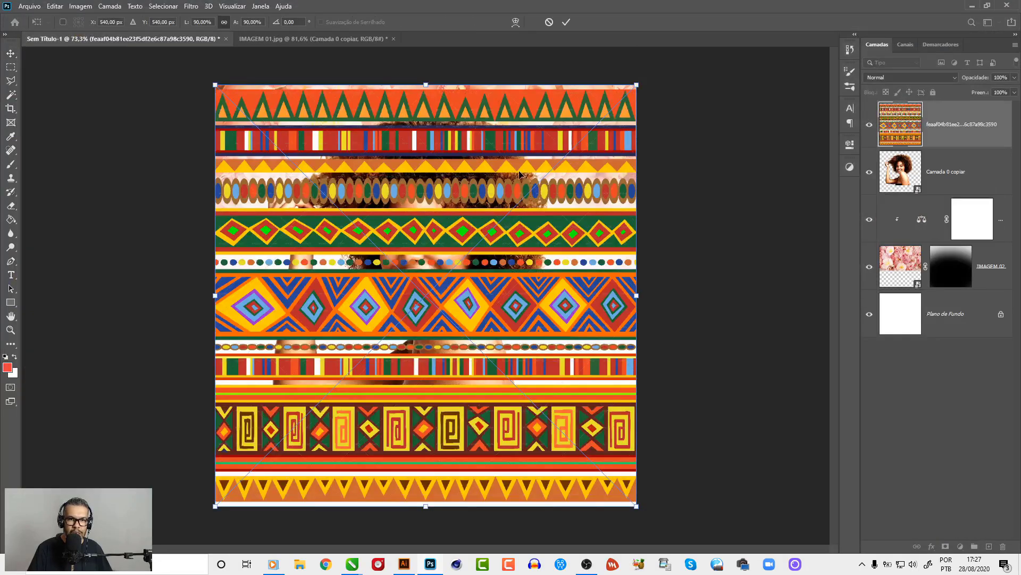
{"action": "key", "text": "Return"}
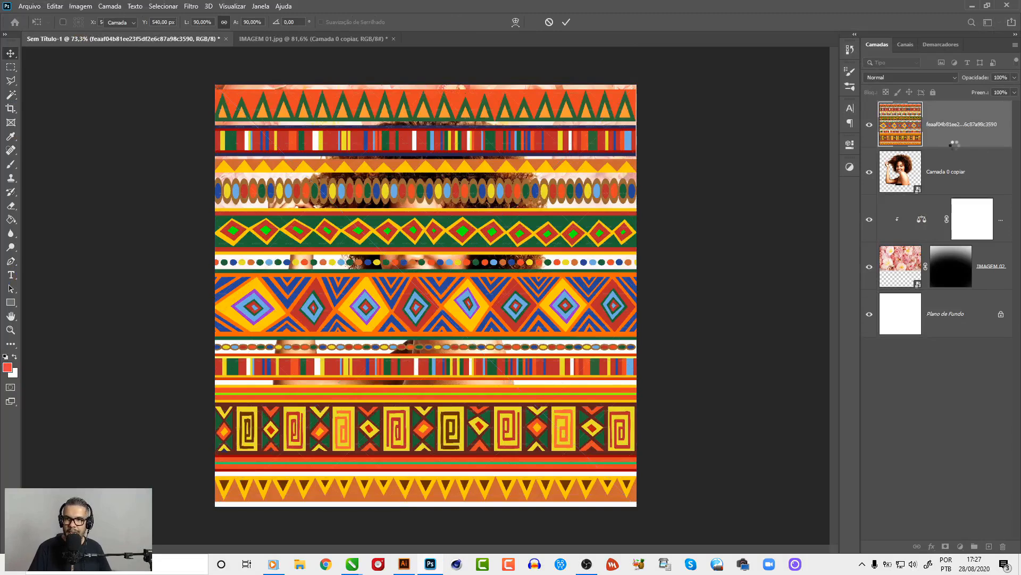
{"action": "mouse_move", "coordinate": [948, 149]}
{"action": "left_mouse_down"}
{"action": "mouse_move", "coordinate": [950, 254]}
{"action": "mouse_move", "coordinate": [897, 285]}
{"action": "left_mouse_up"}
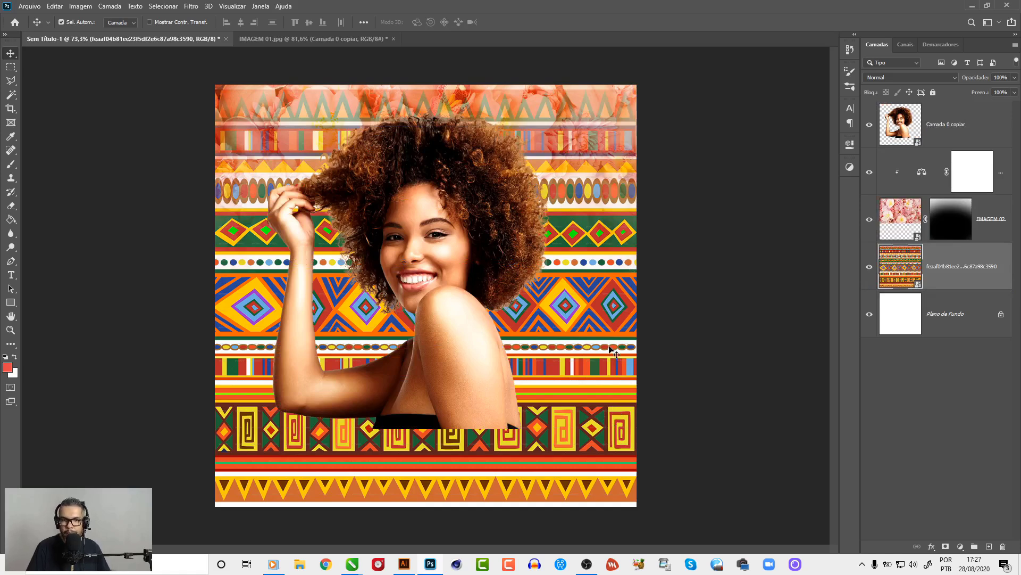
Move the pattern toward the poster bottom and enlarge it to 1184 px as a band.
{"action": "mouse_move", "coordinate": [611, 347]}
{"action": "left_mouse_down"}
{"action": "mouse_move", "coordinate": [573, 468]}
{"action": "mouse_move", "coordinate": [624, 468]}
{"action": "left_mouse_up"}
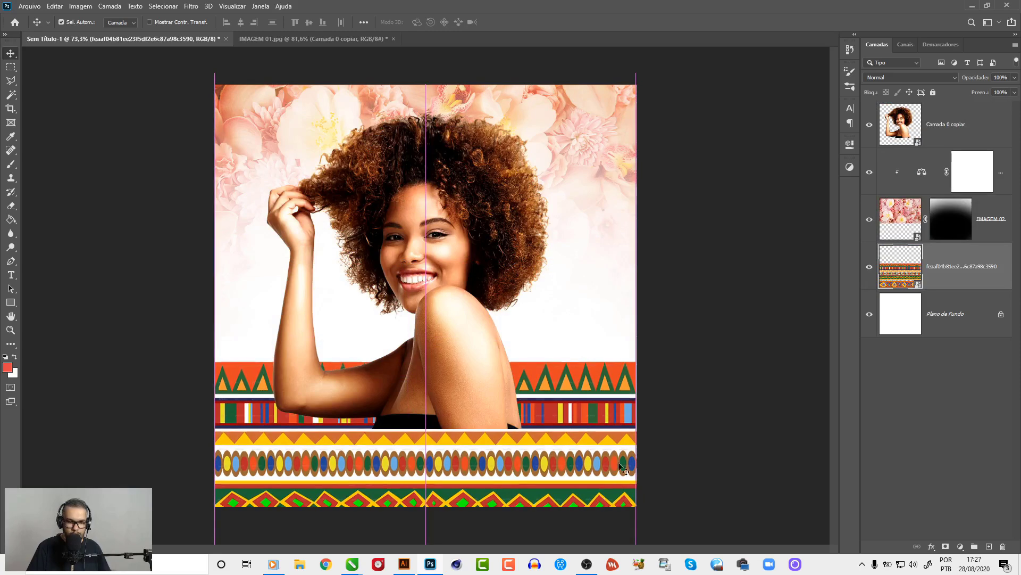
{"action": "key", "text": "ctrl+t"}
{"action": "left_click_drag", "start_coordinate": [635, 359], "coordinate": [667, 341]}
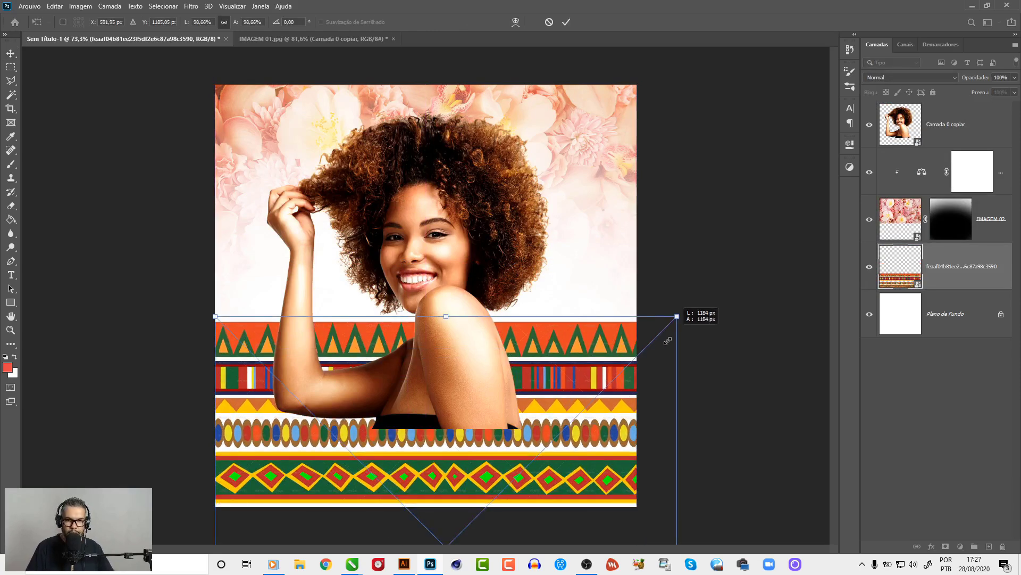
{"action": "double_click", "coordinate": [605, 407]}
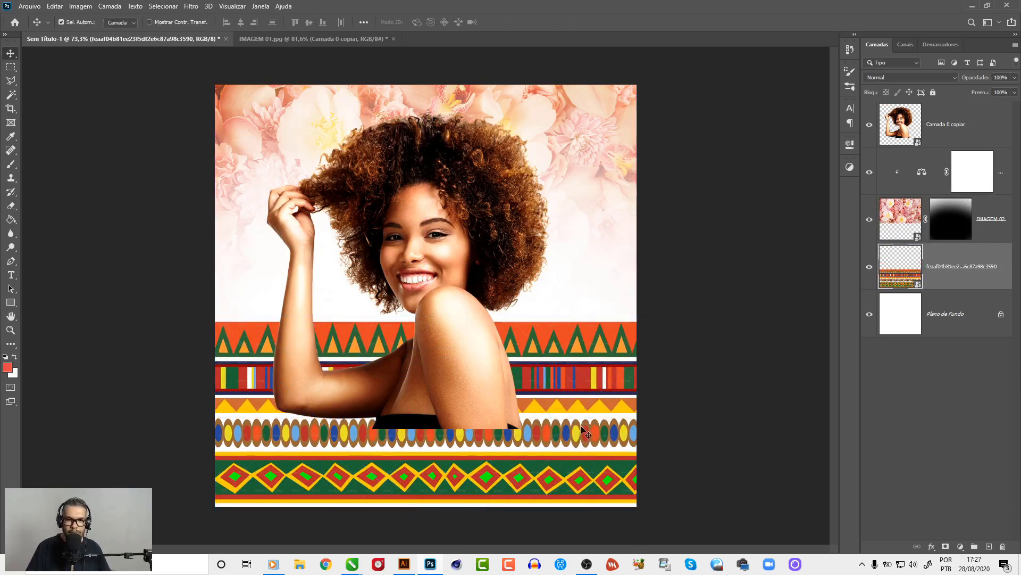
{"action": "mouse_move", "coordinate": [596, 448]}
{"action": "left_mouse_down"}
{"action": "mouse_move", "coordinate": [581, 427]}
{"action": "mouse_move", "coordinate": [600, 445]}
{"action": "left_mouse_up"}
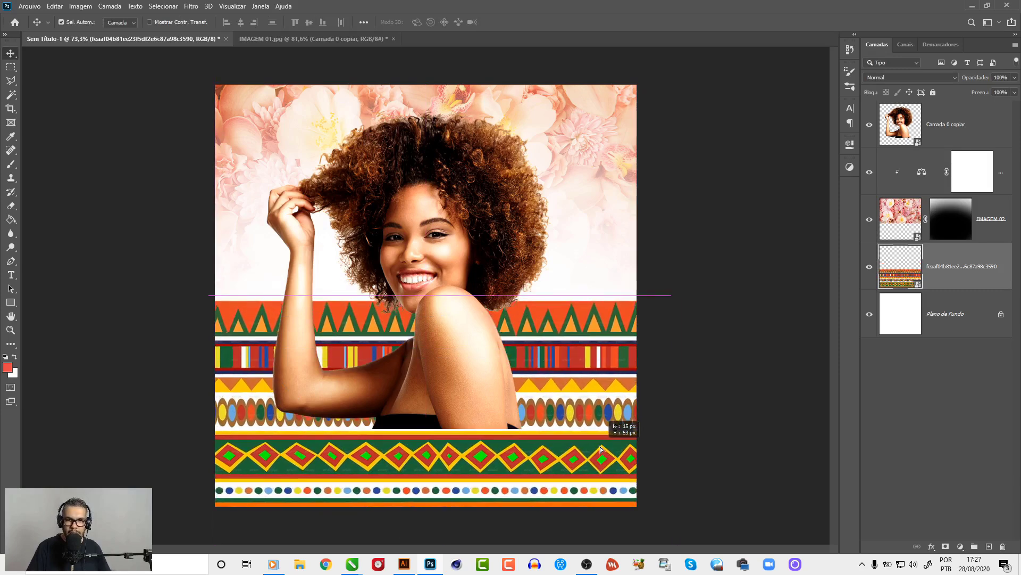
Add a layer mask to the pattern and set a soft round brush to 900 px.
{"action": "left_click", "coordinate": [946, 547]}
{"action": "key", "text": "b"}
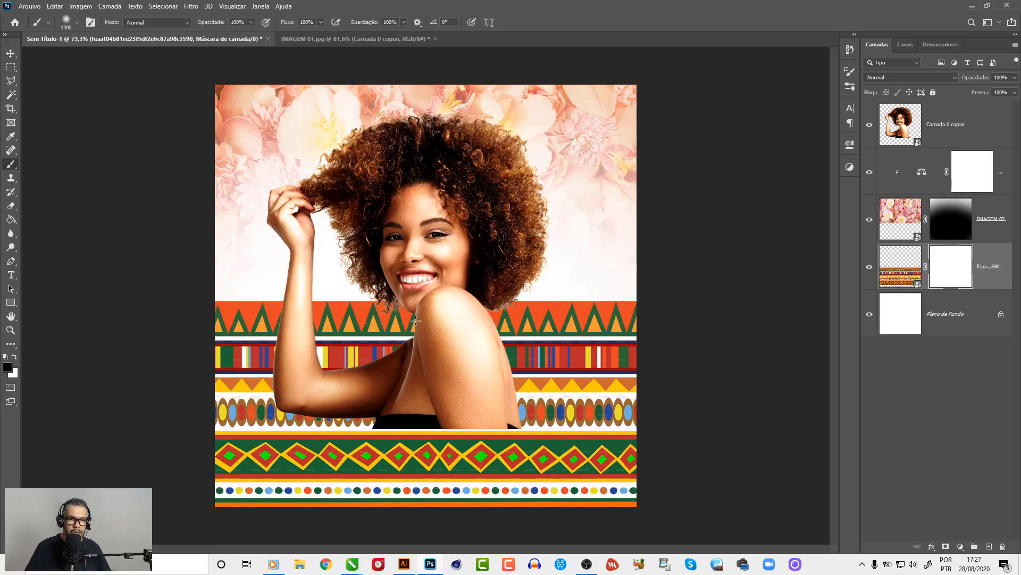
{"action": "right_click", "coordinate": [415, 320]}
{"action": "left_click", "coordinate": [505, 374]}
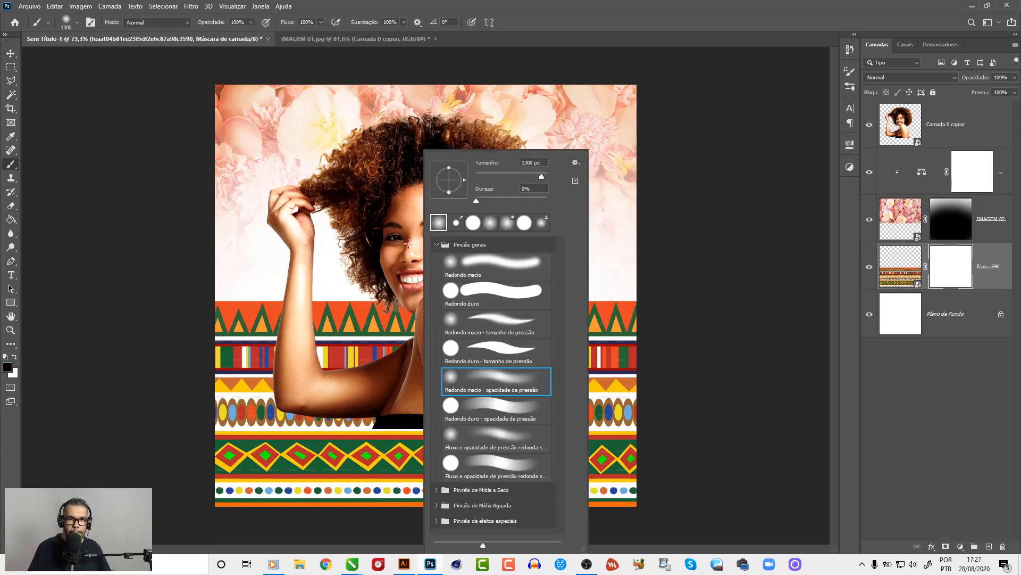
{"action": "key", "text": "Escape"}
{"action": "left_click_drag", "start_coordinate": [249, 320], "coordinate": [570, 292]}
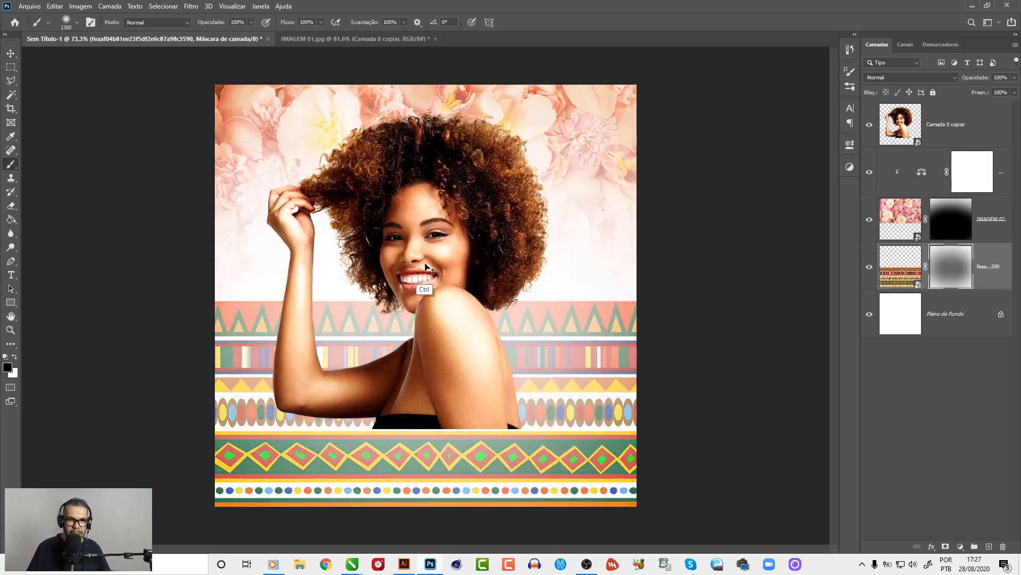
{"action": "key", "text": "ctrl+z"}
{"action": "right_click", "coordinate": [426, 259]}
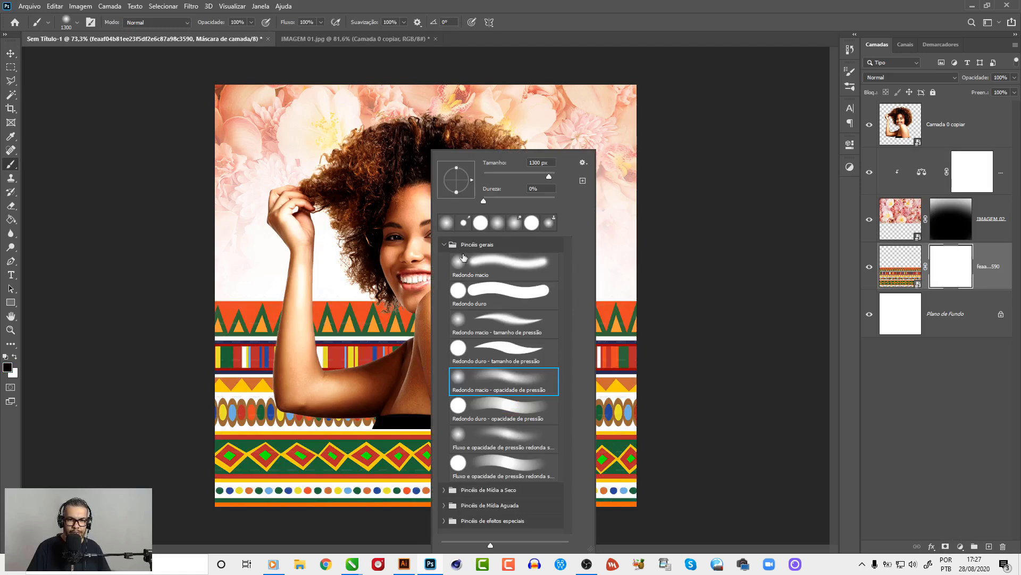
{"action": "left_click", "coordinate": [545, 164]}
{"action": "type", "text": "900"}
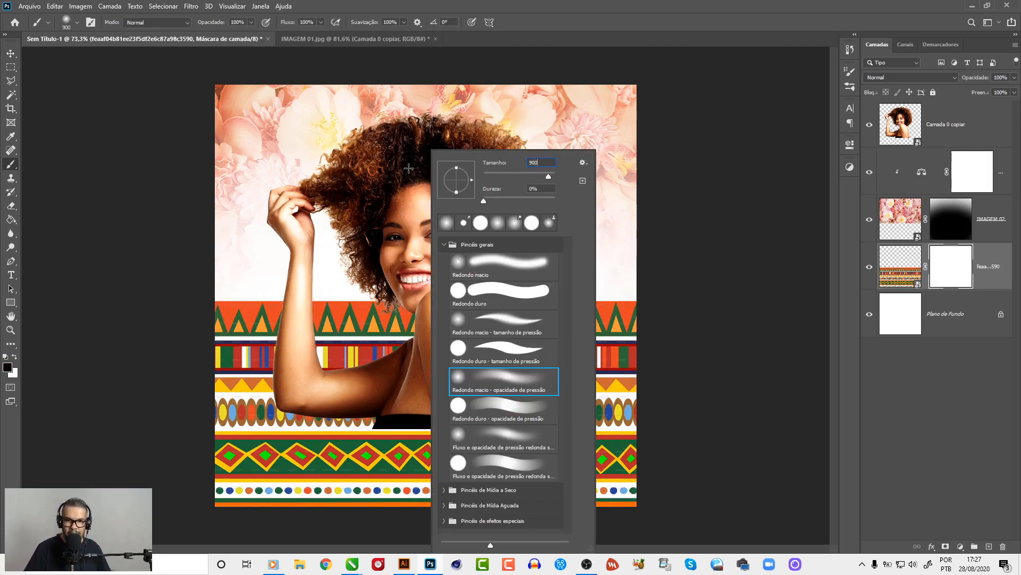
{"action": "key", "text": "Return"}
Fade the upper pattern stripes at 900 and 600 px, then move the woman 24 px lower.
{"action": "left_click_drag", "start_coordinate": [295, 297], "coordinate": [380, 227]}
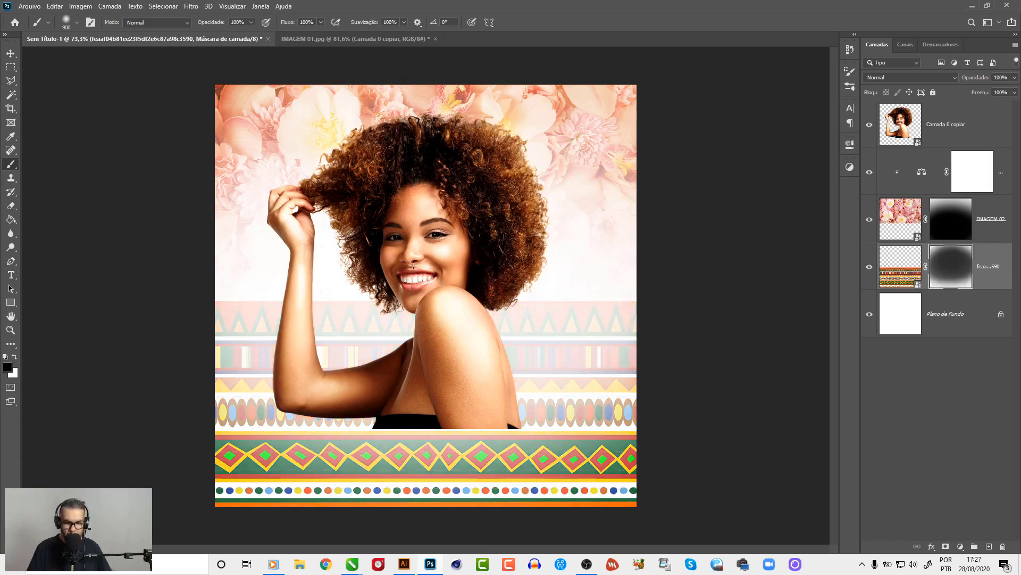
{"action": "key", "text": "bracketleft"}
{"action": "key", "text": "bracketleft"}
{"action": "key", "text": "bracketleft"}
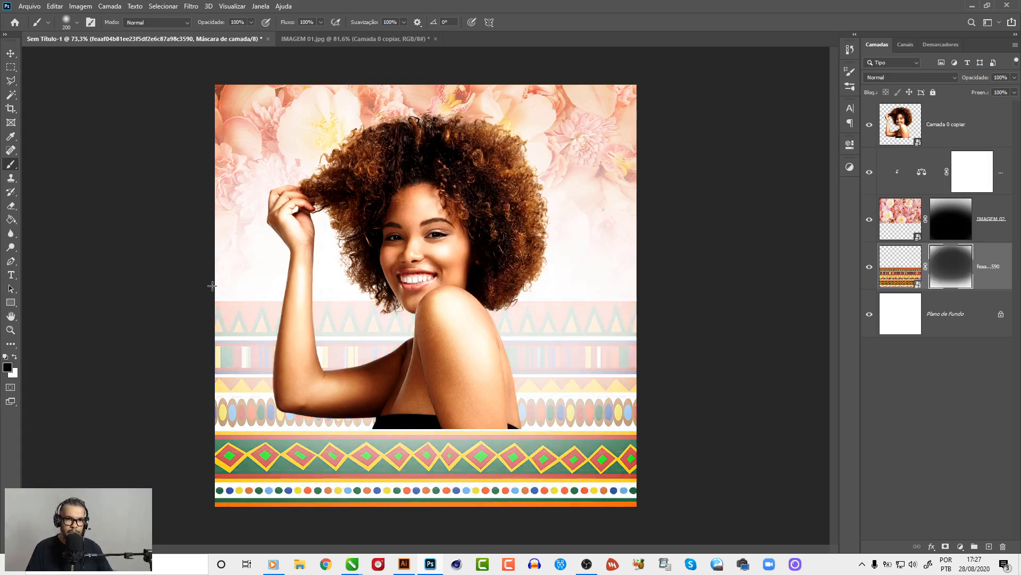
{"action": "left_click_drag", "start_coordinate": [212, 286], "coordinate": [684, 268]}
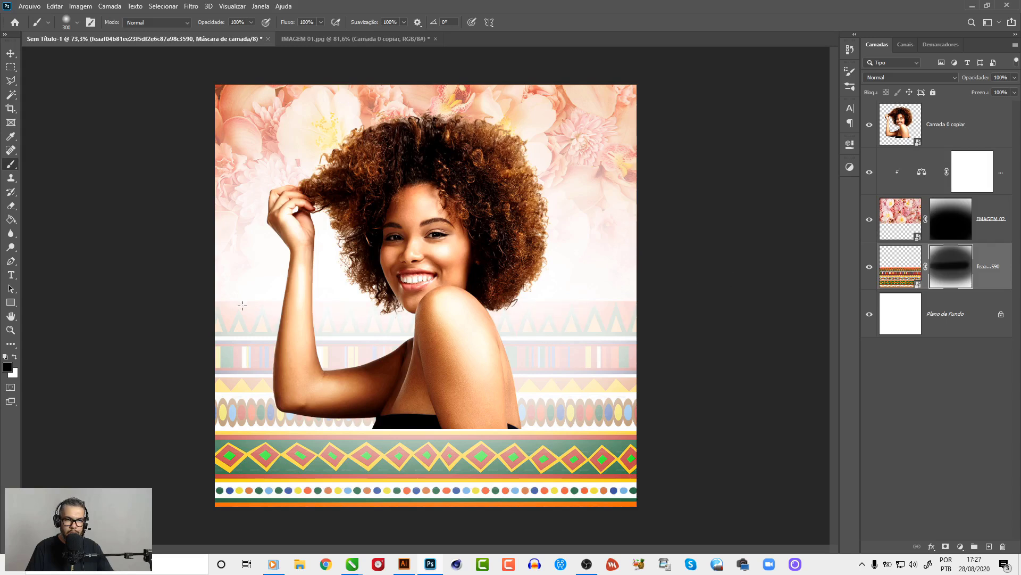
{"action": "left_click_drag", "start_coordinate": [242, 305], "coordinate": [707, 296]}
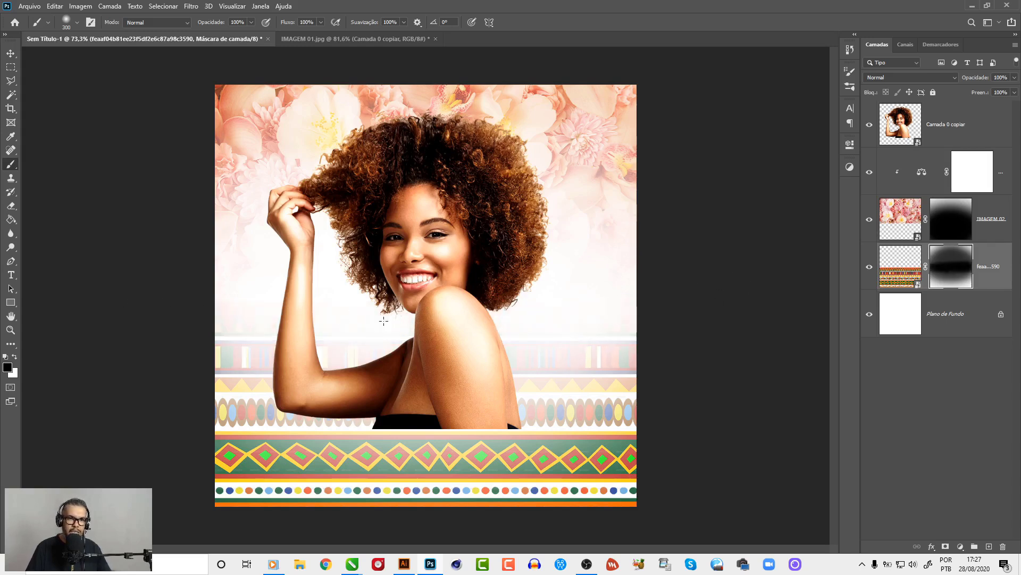
{"action": "left_click", "coordinate": [11, 53]}
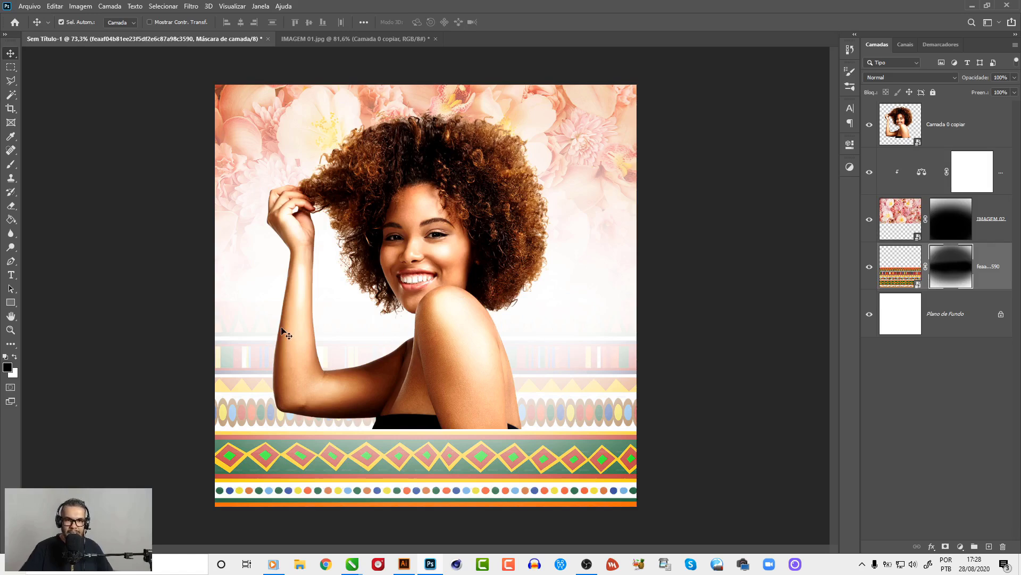
{"action": "mouse_move", "coordinate": [470, 330]}
{"action": "left_mouse_down"}
{"action": "mouse_move", "coordinate": [470, 342]}
{"action": "mouse_move", "coordinate": [463, 337]}
{"action": "left_mouse_up"}
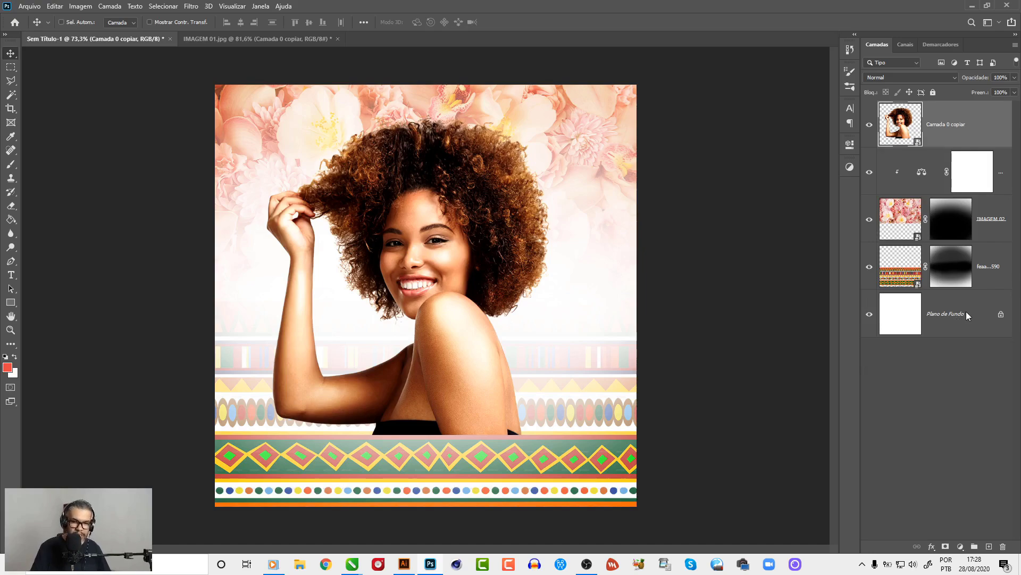
Place the bamboo fence image, shrink it and position it as a strip mid-poster.
{"action": "key", "text": "ctrl+shift+p"}
{"action": "double_click", "coordinate": [179, 98]}
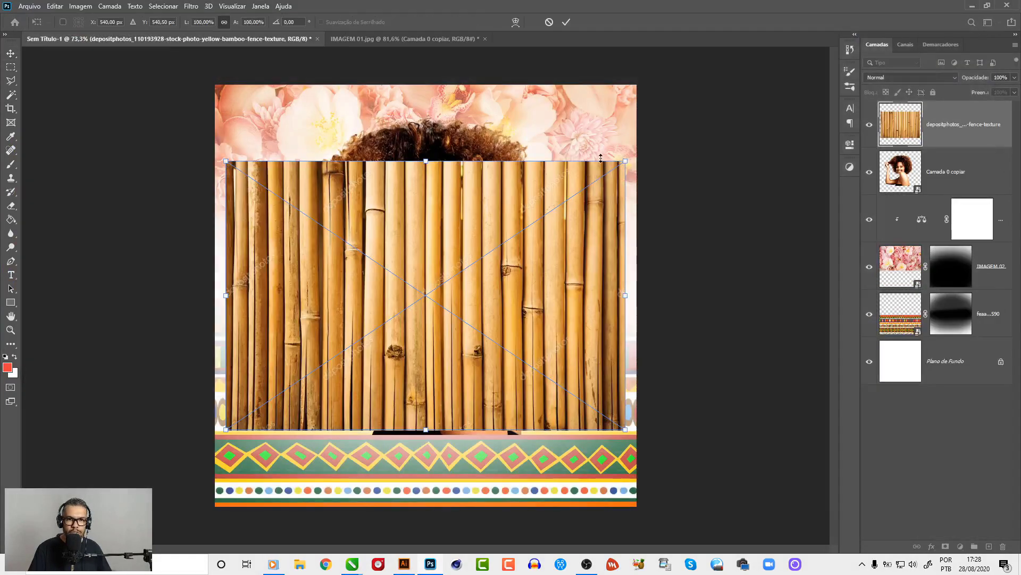
{"action": "left_click_drag", "start_coordinate": [625, 161], "coordinate": [429, 266]}
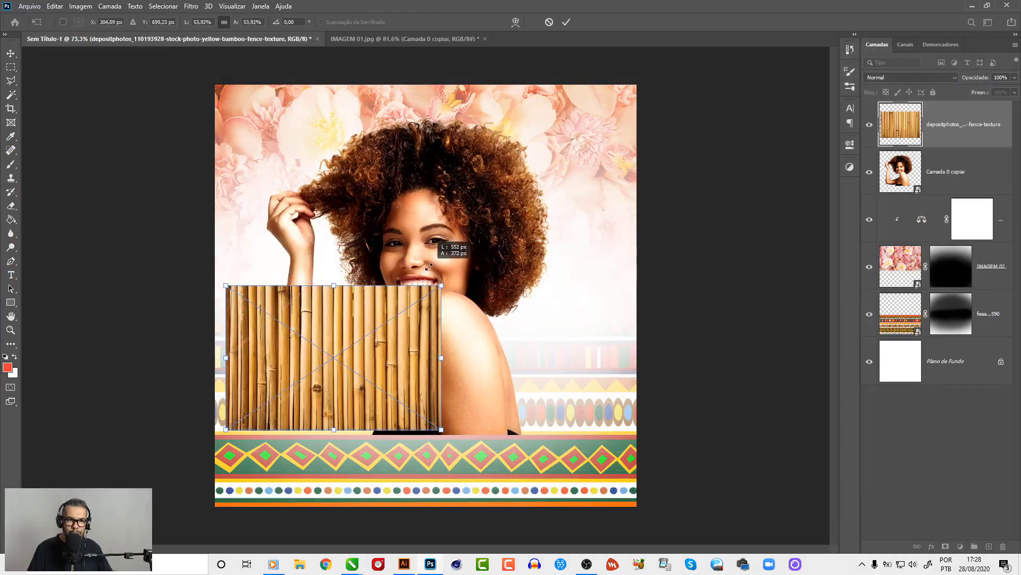
{"action": "key", "text": "Return"}
{"action": "left_click_drag", "start_coordinate": [273, 366], "coordinate": [261, 324]}
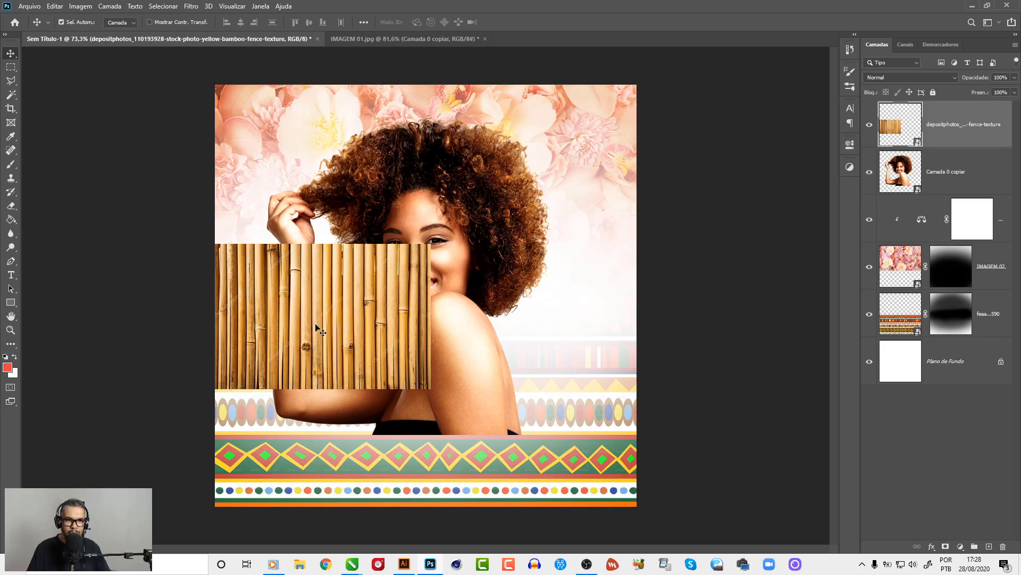
{"action": "left_click_drag", "start_coordinate": [317, 327], "coordinate": [317, 319]}
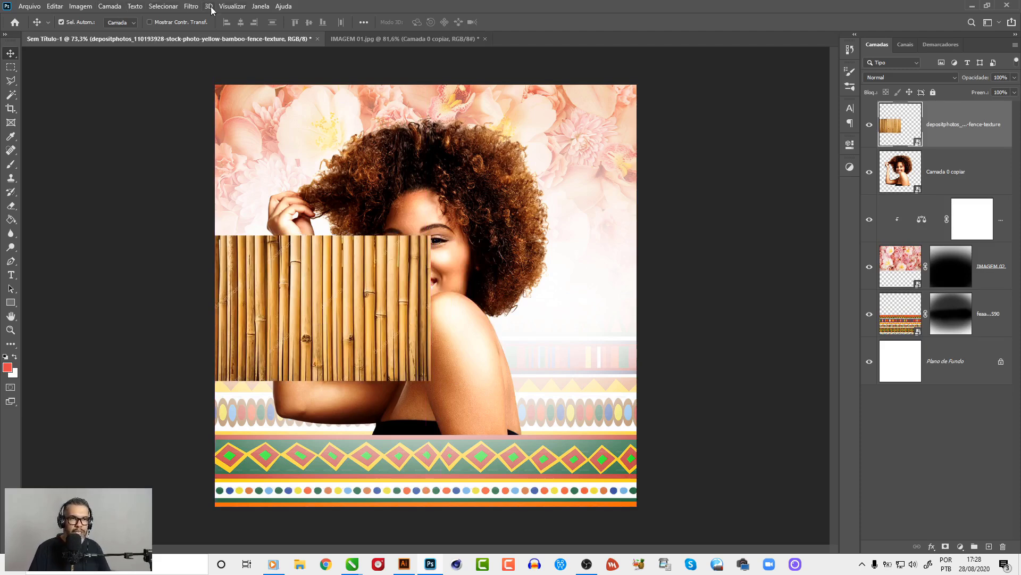
{"action": "left_click", "coordinate": [191, 8]}
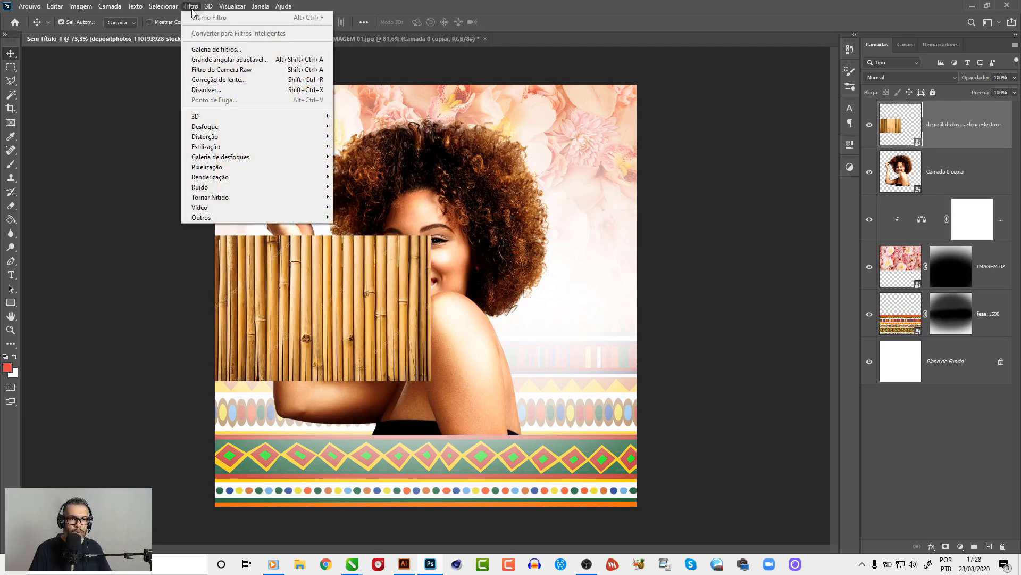
{"action": "left_click", "coordinate": [343, 311]}
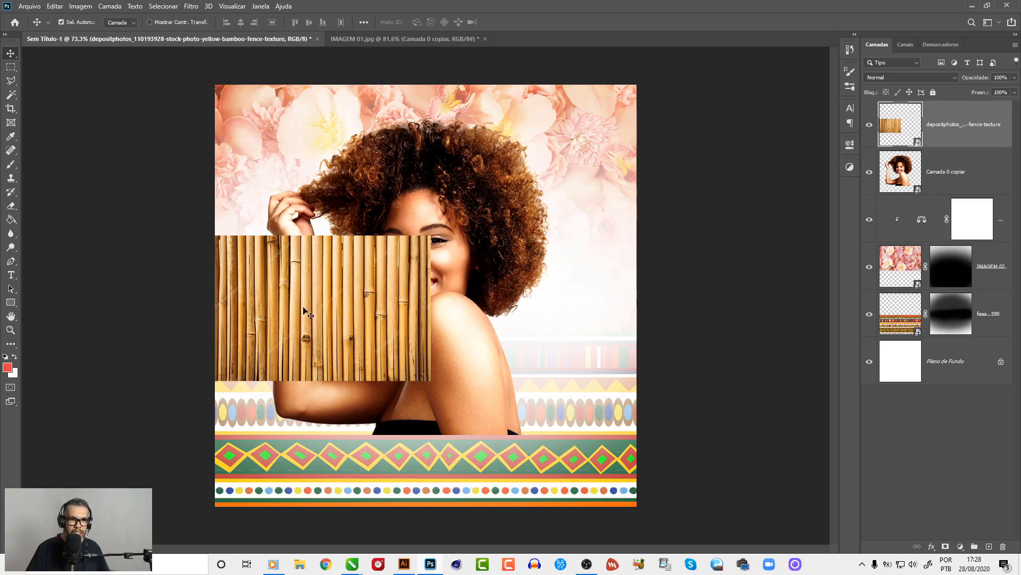
Duplicate the bamboo strip rightward, stretch both across the width, merge, and move it below the woman.
{"action": "mouse_move", "coordinate": [316, 313]}
{"action": "left_mouse_down"}
{"action": "mouse_move", "coordinate": [513, 306]}
{"action": "mouse_move", "coordinate": [445, 314]}
{"action": "left_mouse_up"}
{"action": "left_click", "coordinate": [394, 305], "text": "ctrl+shift"}
{"action": "key", "text": "ctrl+t"}
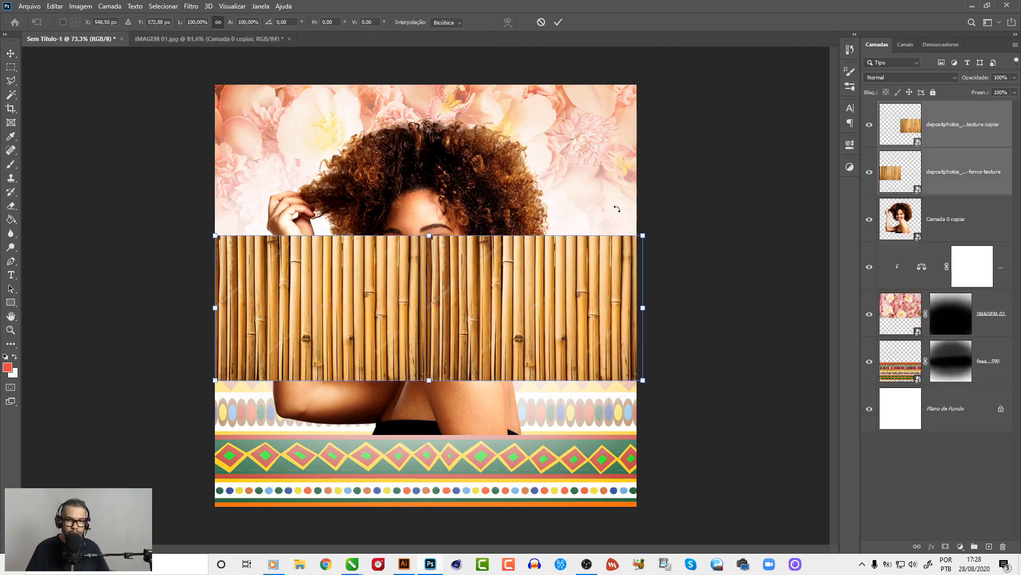
{"action": "left_click_drag", "start_coordinate": [643, 237], "coordinate": [662, 229]}
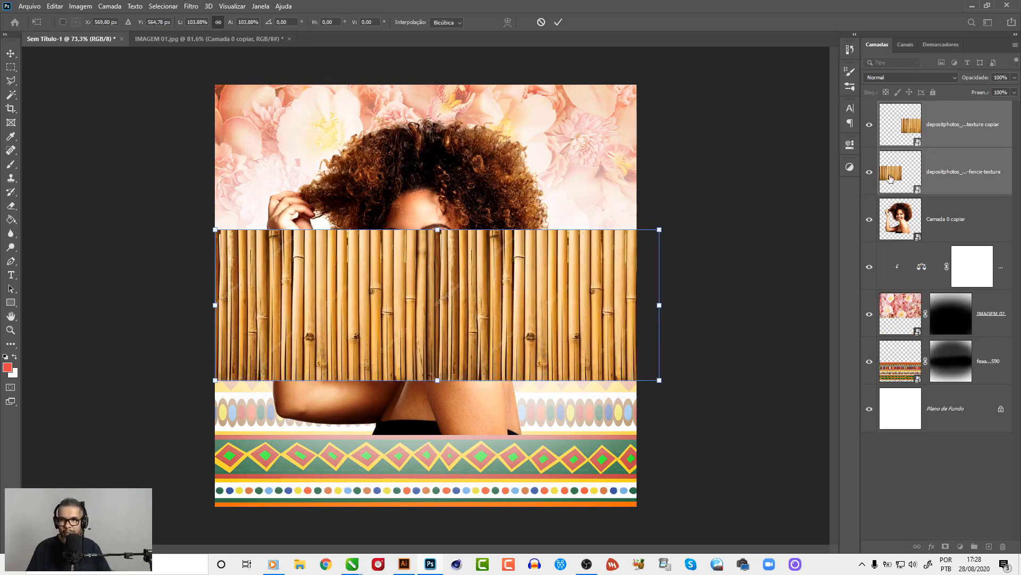
{"action": "key", "text": "Return"}
{"action": "key", "text": "ctrl+e"}
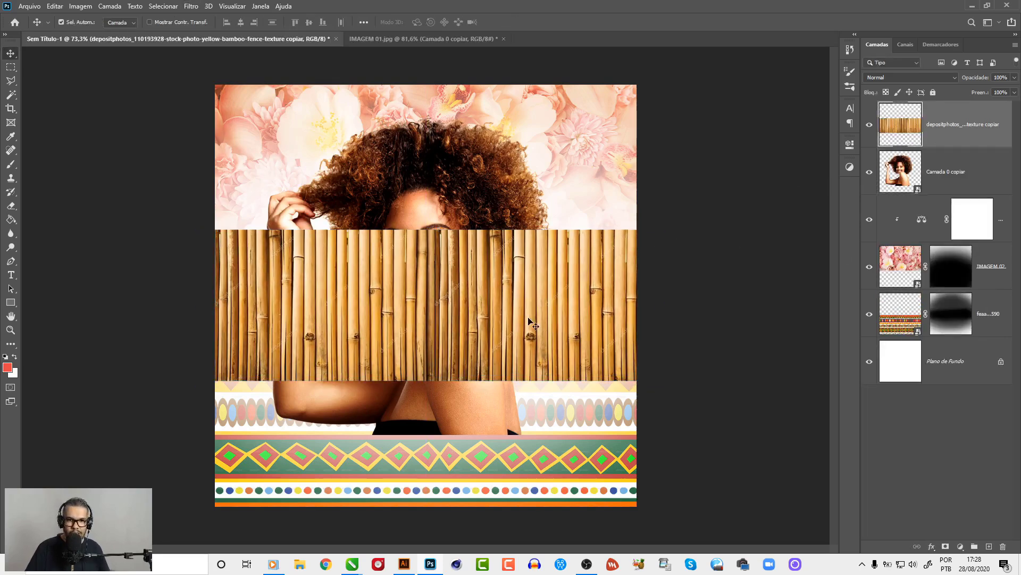
{"action": "left_click_drag", "start_coordinate": [534, 314], "coordinate": [518, 301]}
{"action": "mouse_move", "coordinate": [900, 125]}
{"action": "left_mouse_down"}
{"action": "mouse_move", "coordinate": [928, 336]}
{"action": "mouse_move", "coordinate": [945, 301]}
{"action": "mouse_move", "coordinate": [969, 314]}
{"action": "left_mouse_up"}
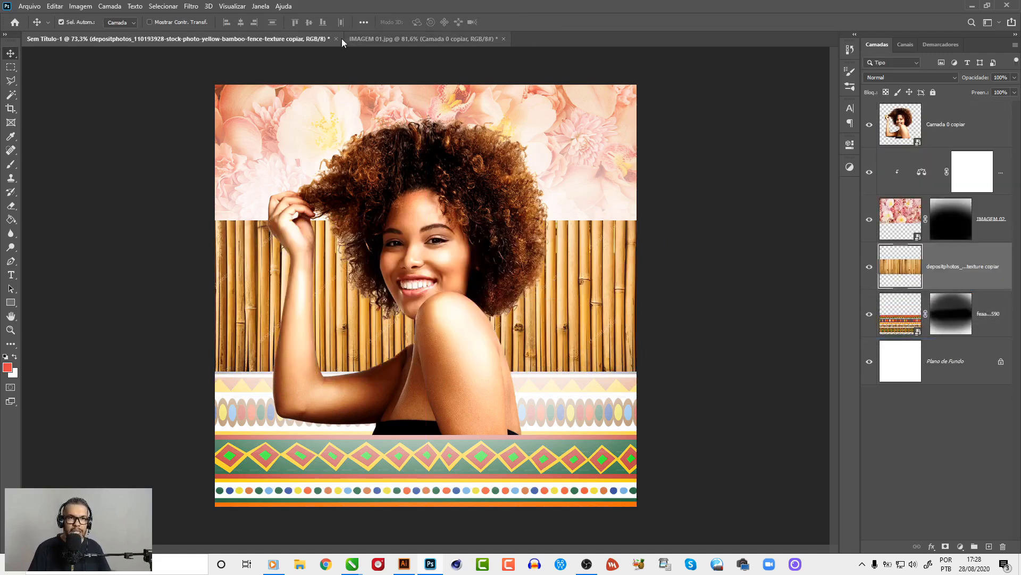
Apply a Gaussian blur (Desfoque Gaussiano) to the bamboo strip.
{"action": "left_click", "coordinate": [193, 7]}
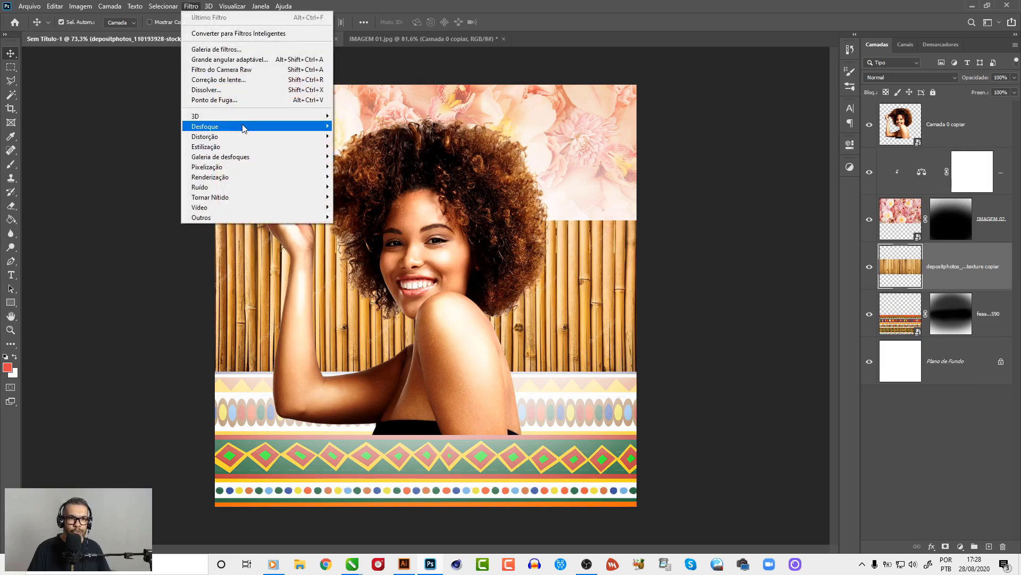
{"action": "mouse_move", "coordinate": [205, 126]}
{"action": "left_click", "coordinate": [407, 189]}
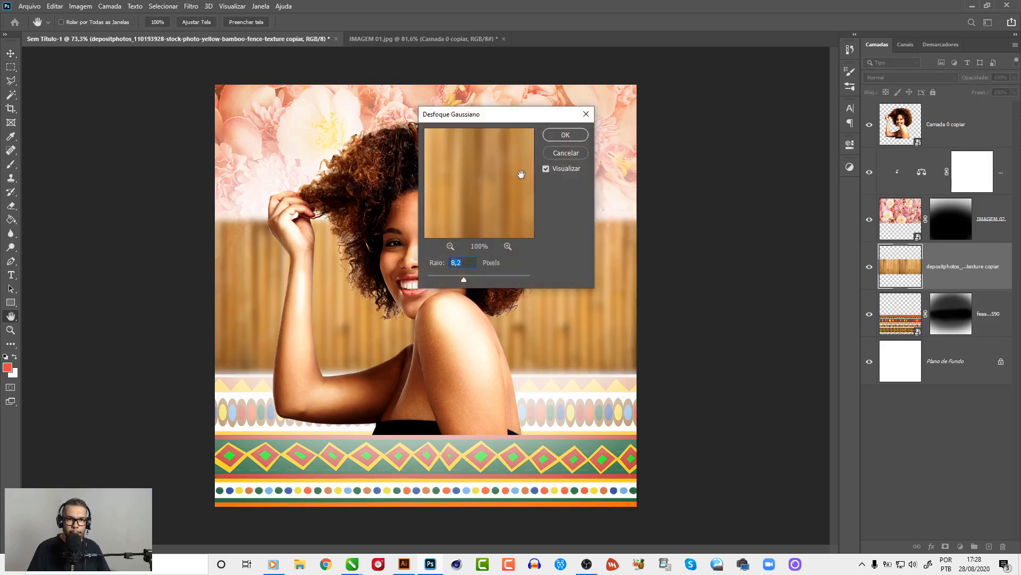
{"action": "left_click_drag", "start_coordinate": [477, 282], "coordinate": [461, 278]}
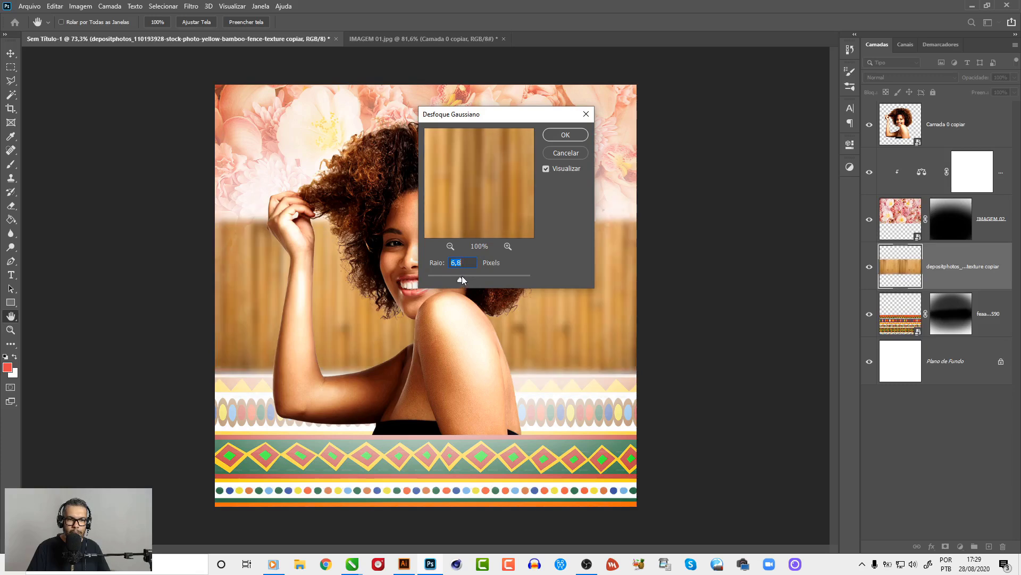
{"action": "left_click", "coordinate": [565, 134]}
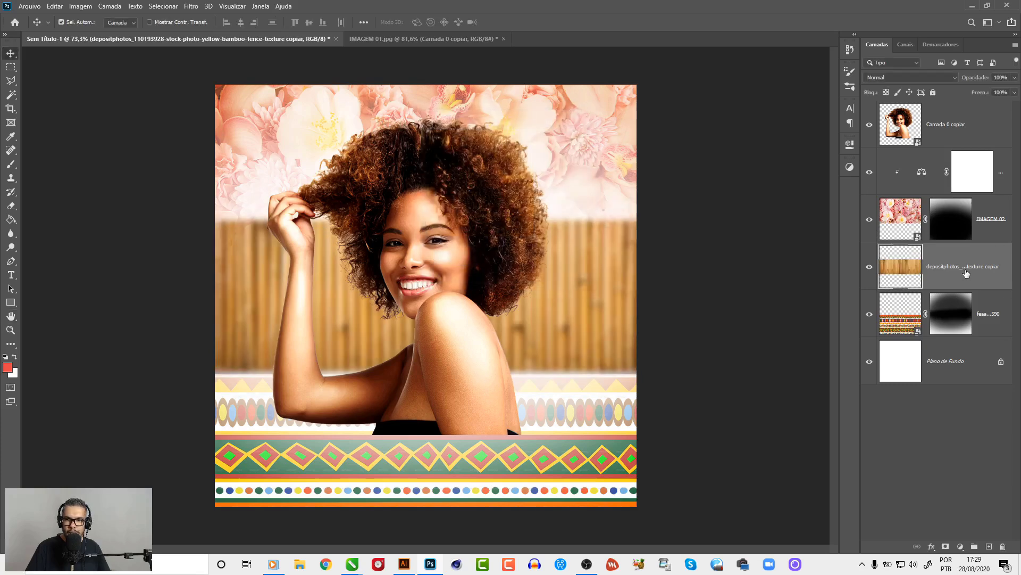
Move the bamboo layer below the pattern layer and set its blend mode to Luz Linear.
{"action": "mouse_move", "coordinate": [966, 274]}
{"action": "left_mouse_down"}
{"action": "mouse_move", "coordinate": [966, 341]}
{"action": "mouse_move", "coordinate": [943, 333]}
{"action": "left_mouse_up"}
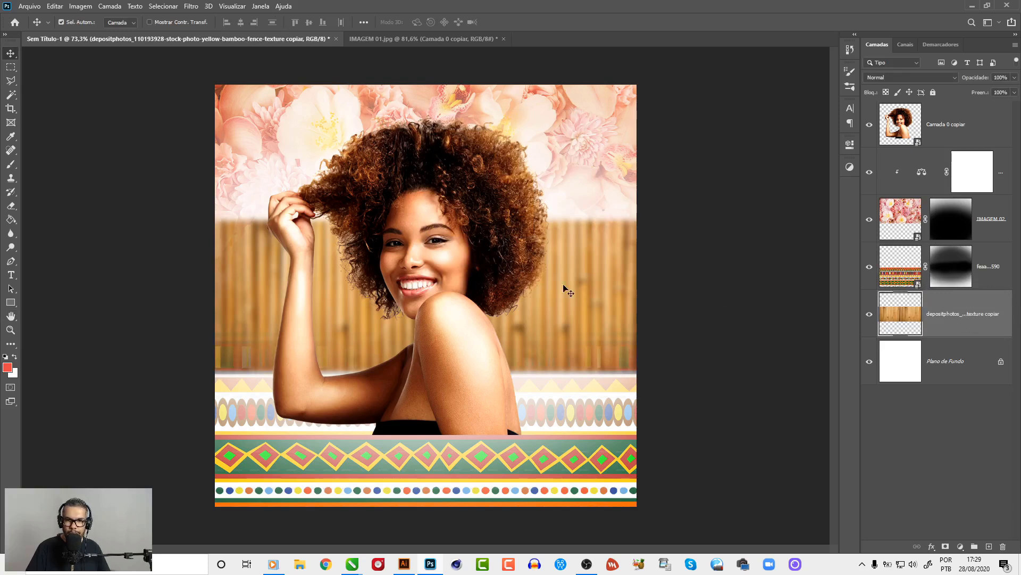
{"action": "left_click", "coordinate": [947, 78]}
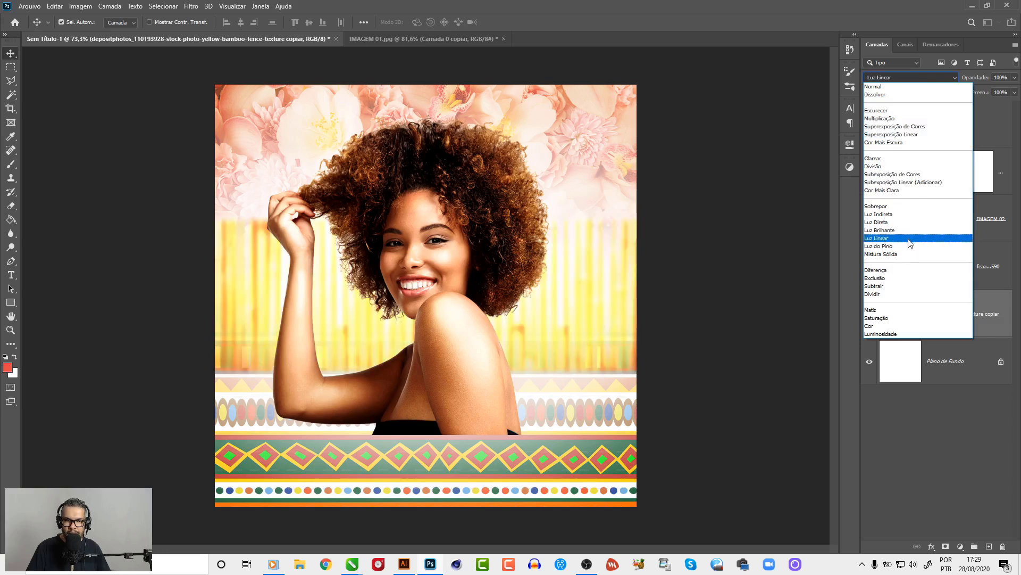
{"action": "left_click", "coordinate": [902, 243]}
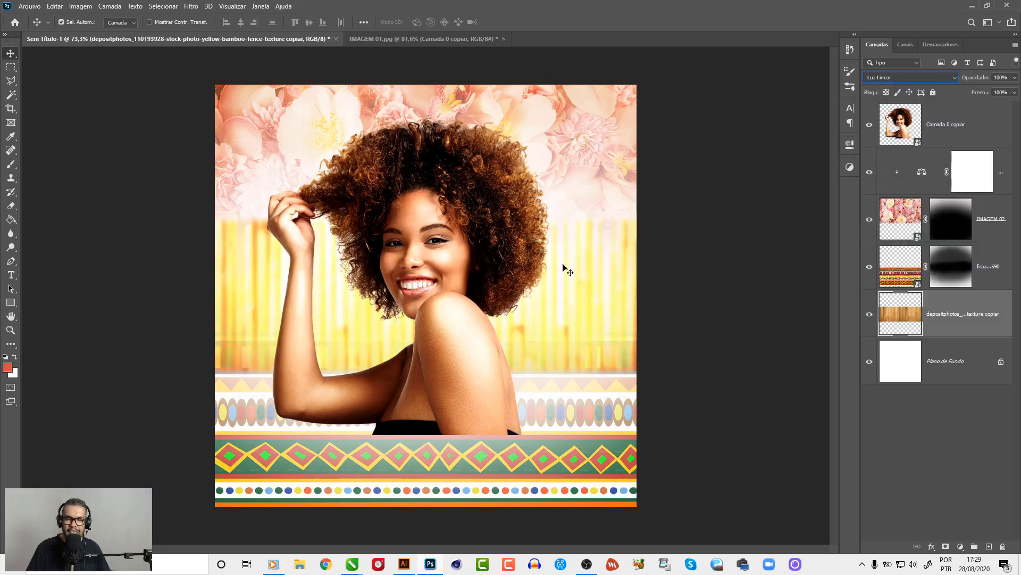
{"action": "key", "text": "Up"}
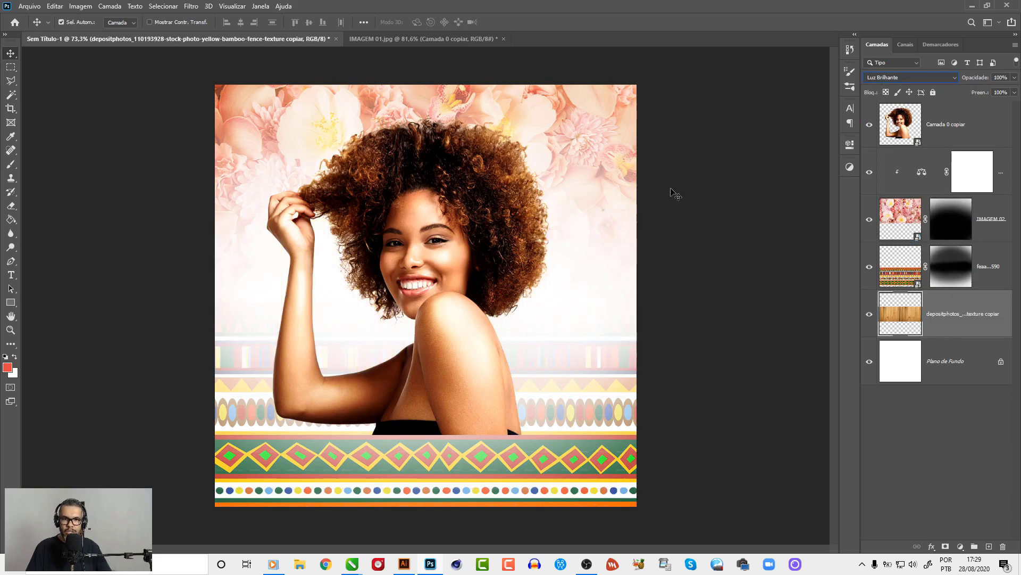
{"action": "key", "text": "Up"}
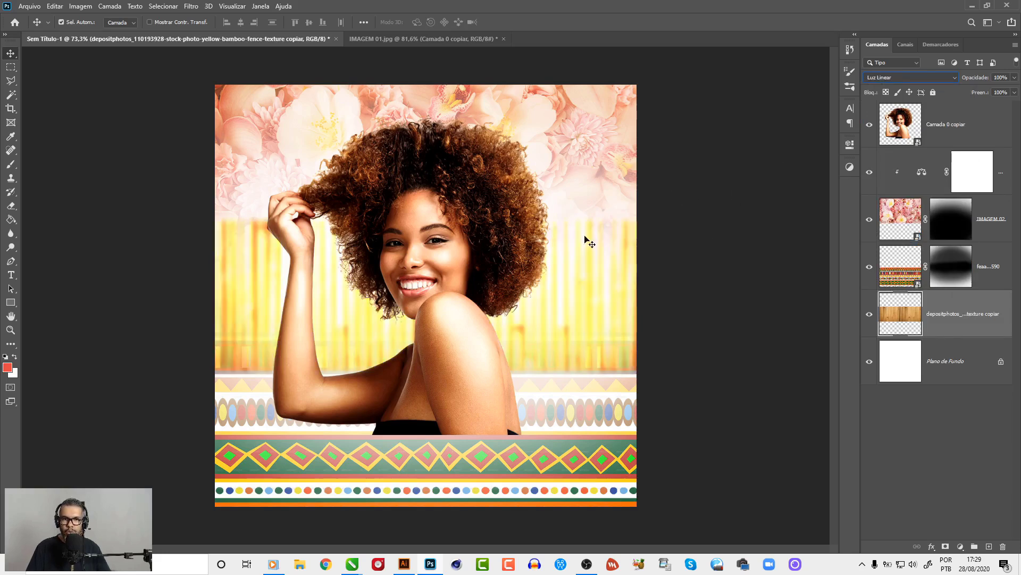
{"action": "left_click", "coordinate": [632, 288]}
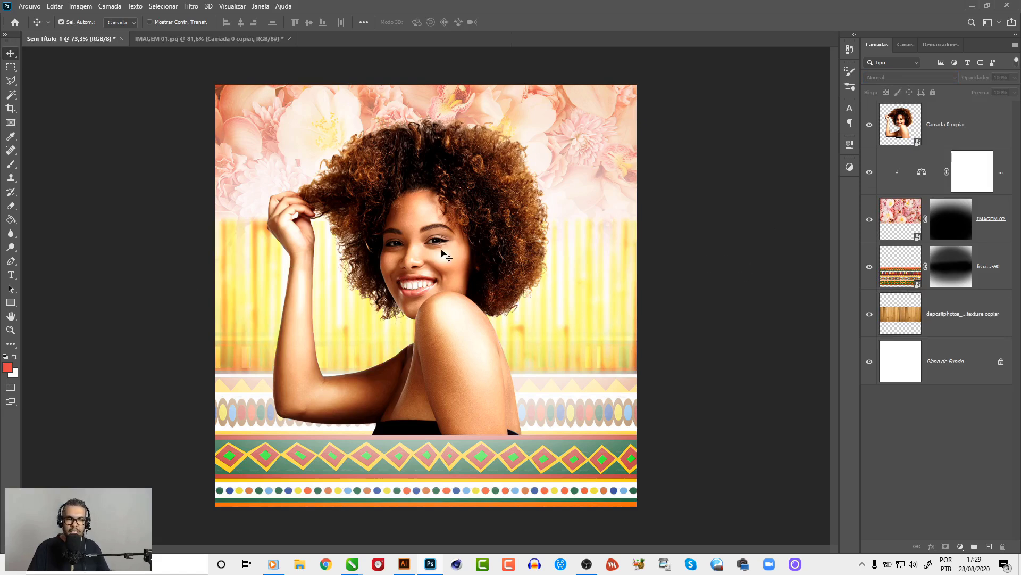
Mask Camada 0 copiar, brushing black over the woman's black top and arm underside.
{"action": "left_click", "coordinate": [924, 116]}
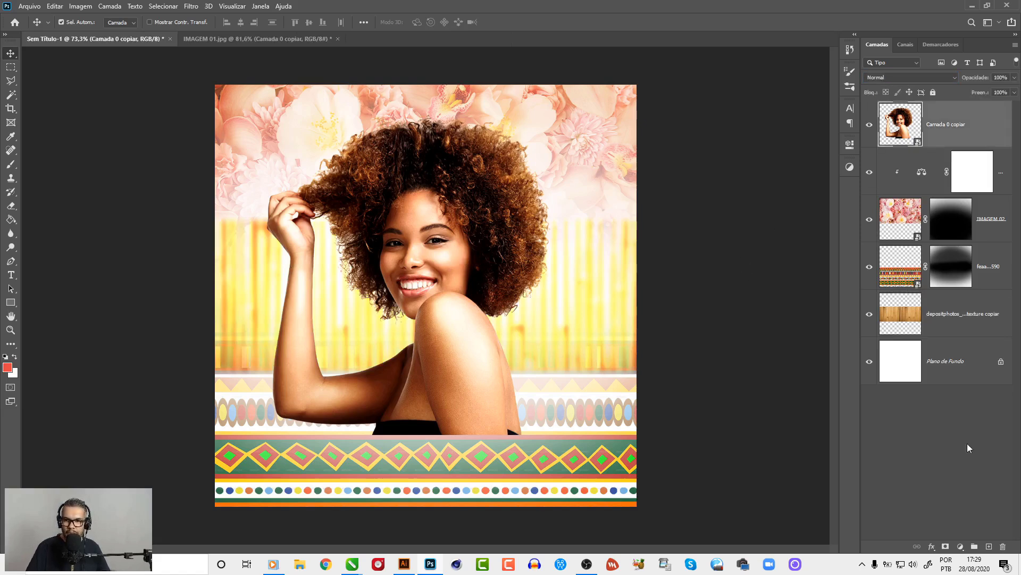
{"action": "left_click", "coordinate": [946, 546]}
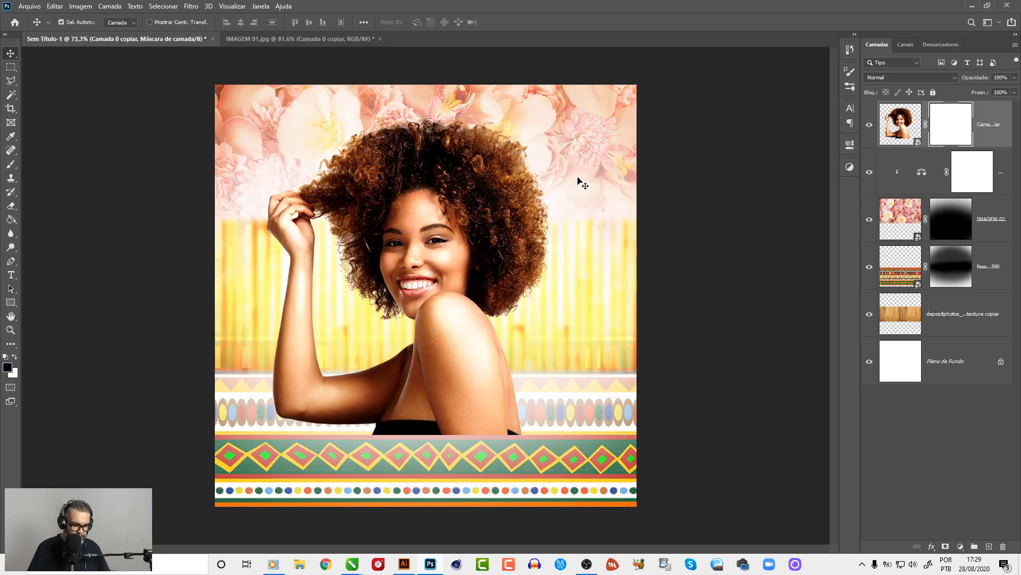
{"action": "key", "text": "b"}
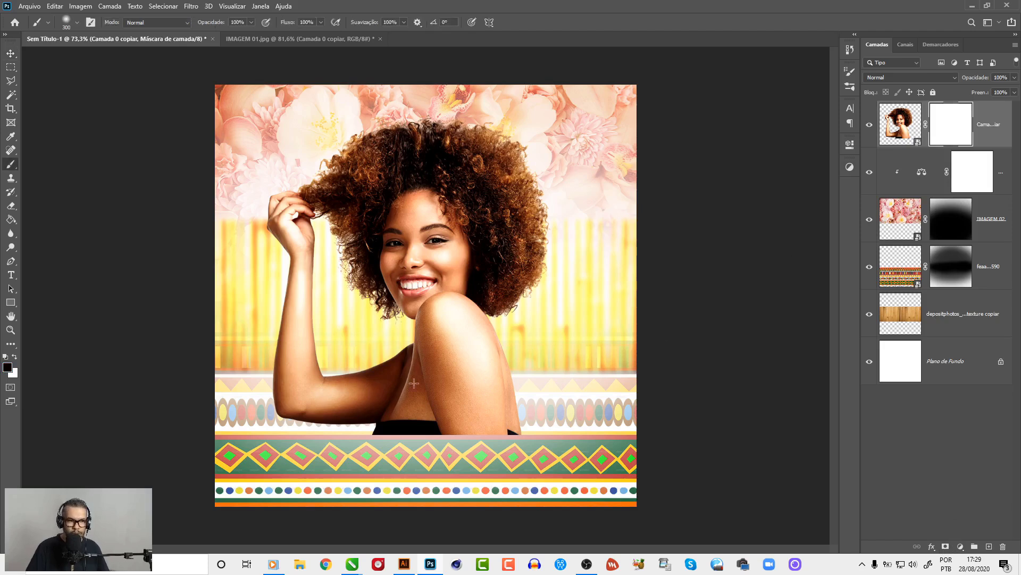
{"action": "left_click_drag", "start_coordinate": [422, 436], "coordinate": [471, 420]}
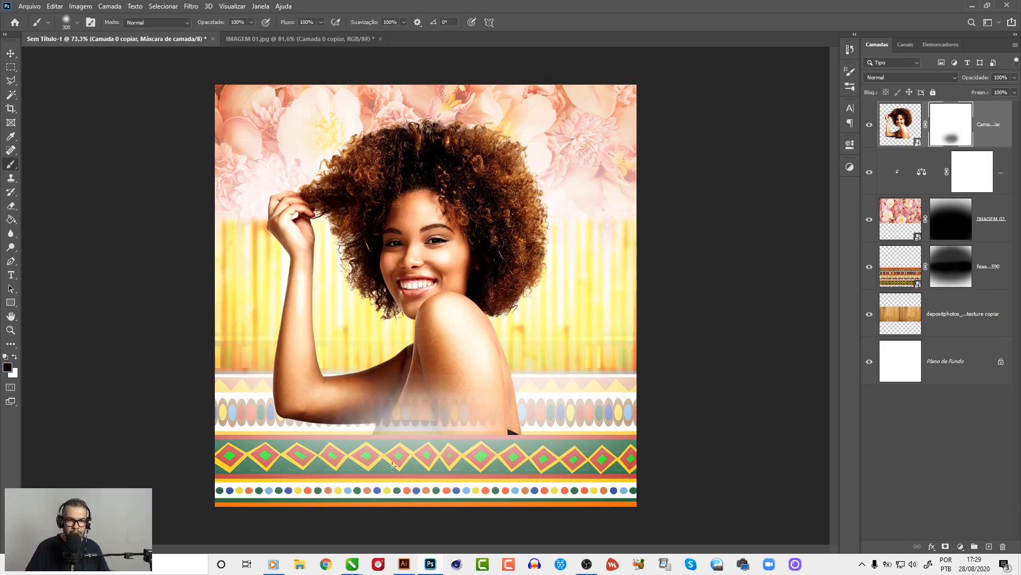
{"action": "left_click_drag", "start_coordinate": [388, 420], "coordinate": [500, 425]}
{"action": "mouse_move", "coordinate": [327, 480]}
{"action": "left_mouse_down"}
{"action": "mouse_move", "coordinate": [226, 468]}
{"action": "mouse_move", "coordinate": [381, 460]}
{"action": "mouse_move", "coordinate": [298, 453]}
{"action": "mouse_move", "coordinate": [415, 457]}
{"action": "left_mouse_up"}
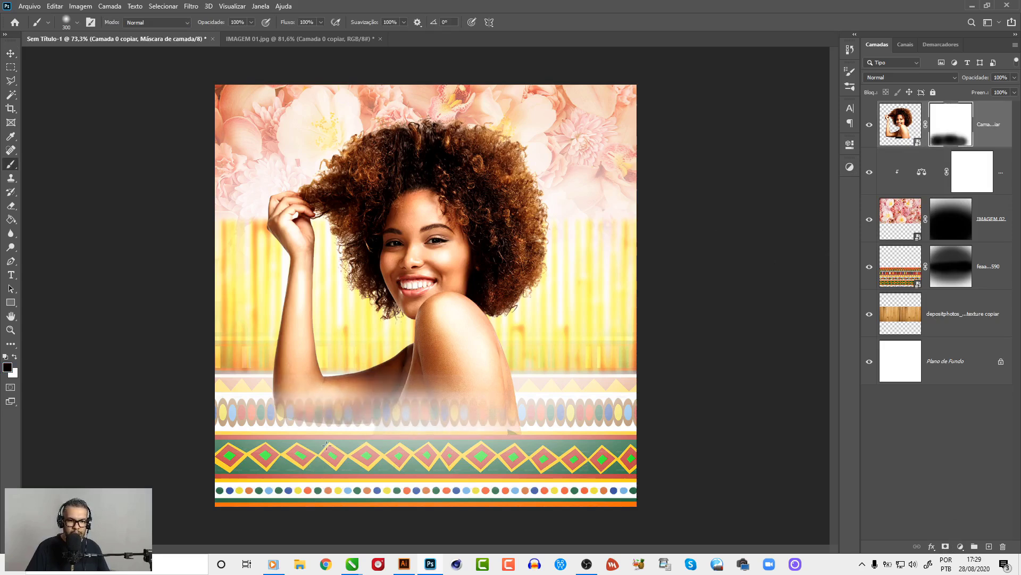
{"action": "left_click_drag", "start_coordinate": [319, 457], "coordinate": [495, 456]}
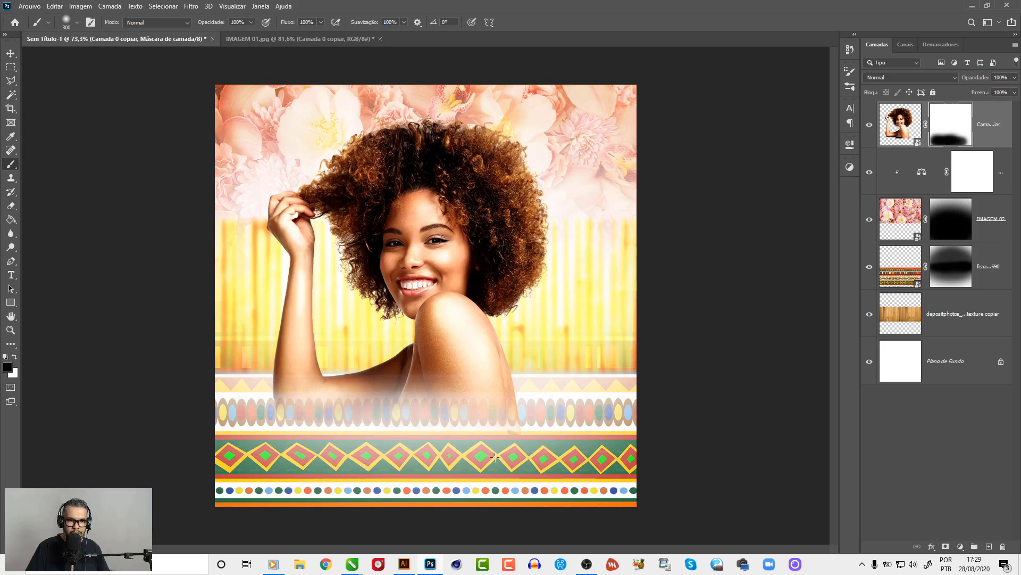
{"action": "left_click_drag", "start_coordinate": [354, 401], "coordinate": [431, 410]}
{"action": "left_click", "coordinate": [16, 54]}
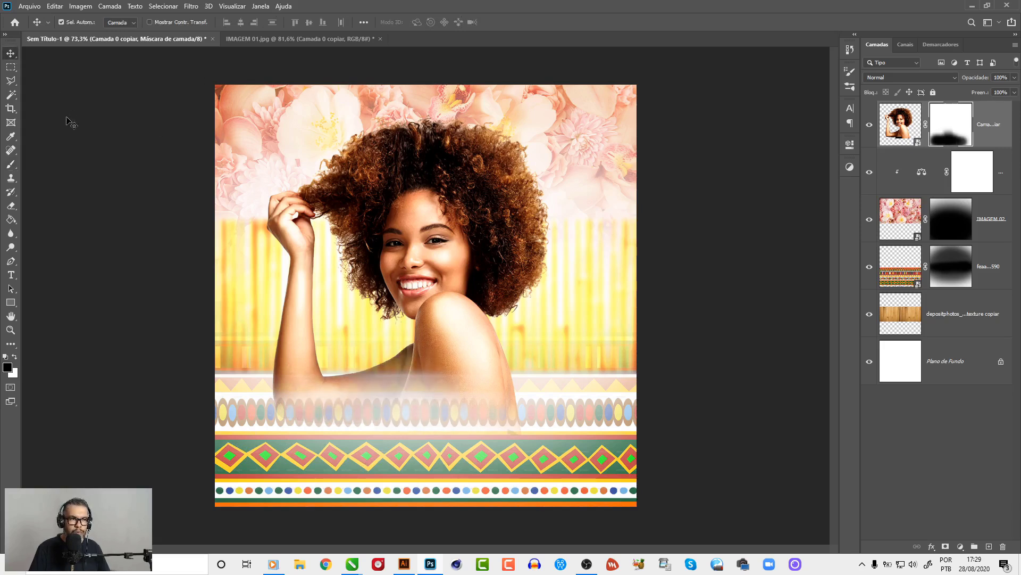
{"action": "left_click", "coordinate": [72, 121]}
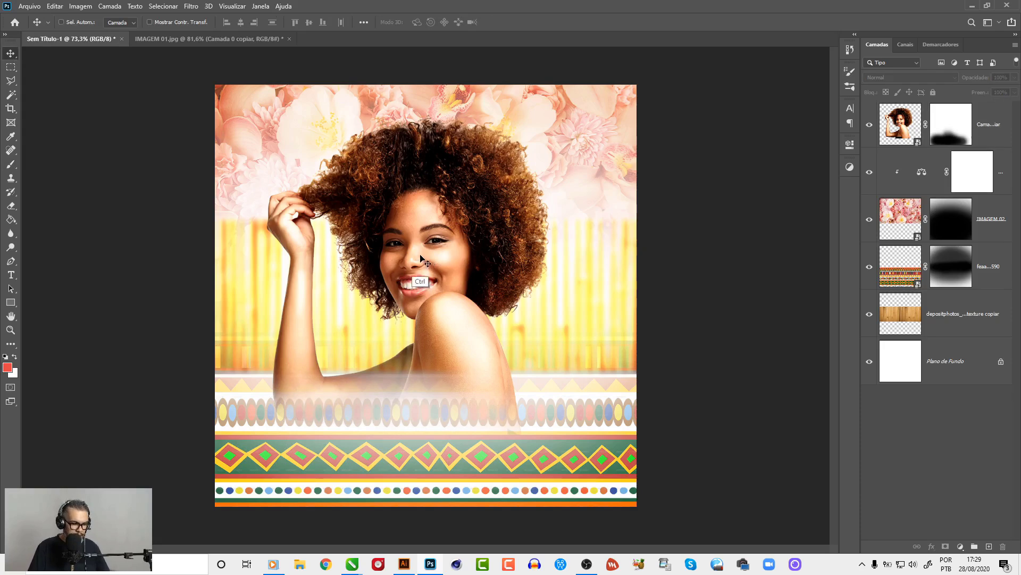
Save the poster as POST STUDIO AFRO.psd, accepting the compatibility prompt.
{"action": "key", "text": "ctrl+s"}
{"action": "mouse_move", "coordinate": [55, 337]}
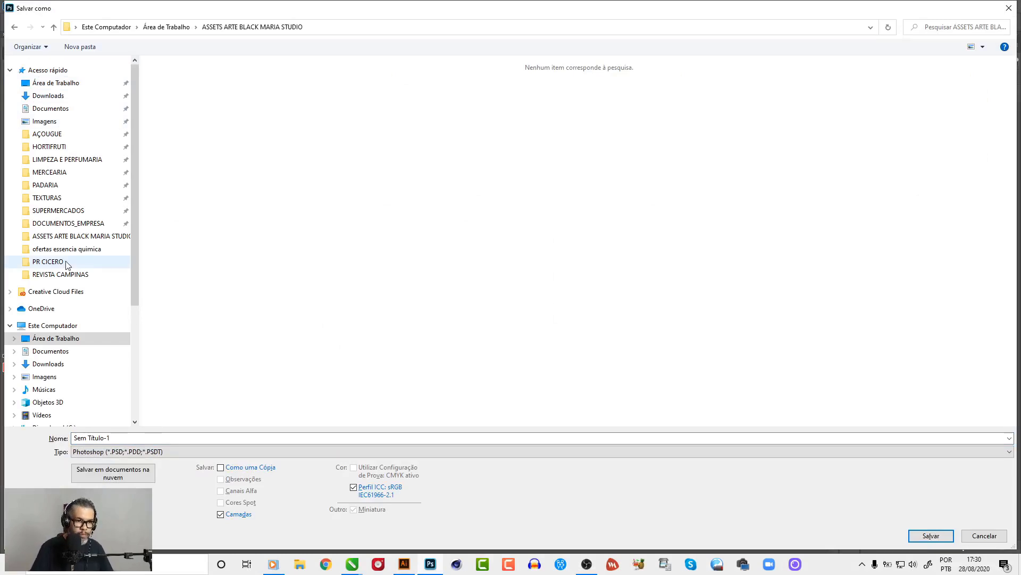
{"action": "left_click", "coordinate": [118, 438]}
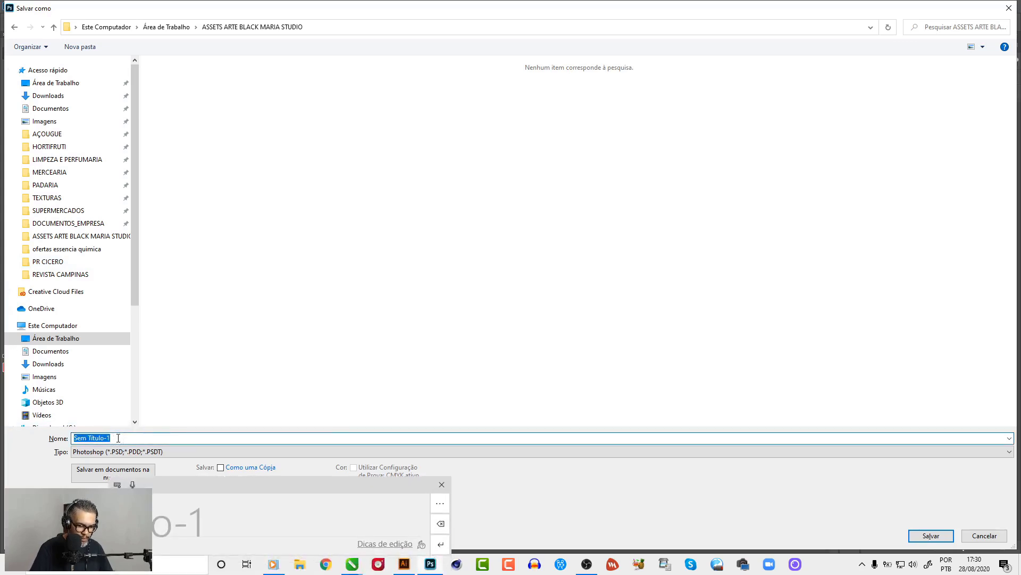
{"action": "type", "text": "POST STUDIO AFR"}
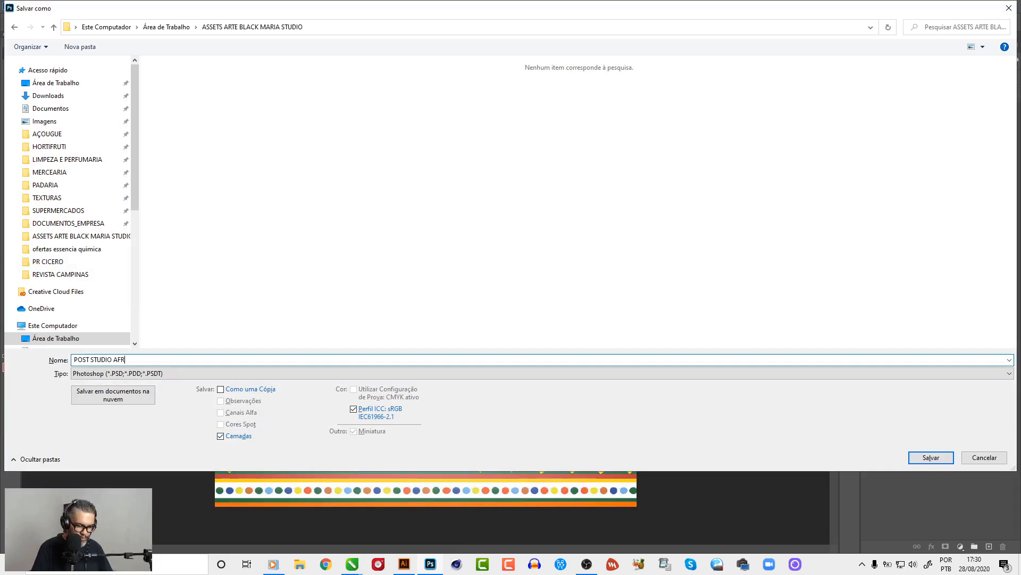
{"action": "key", "text": "Return"}
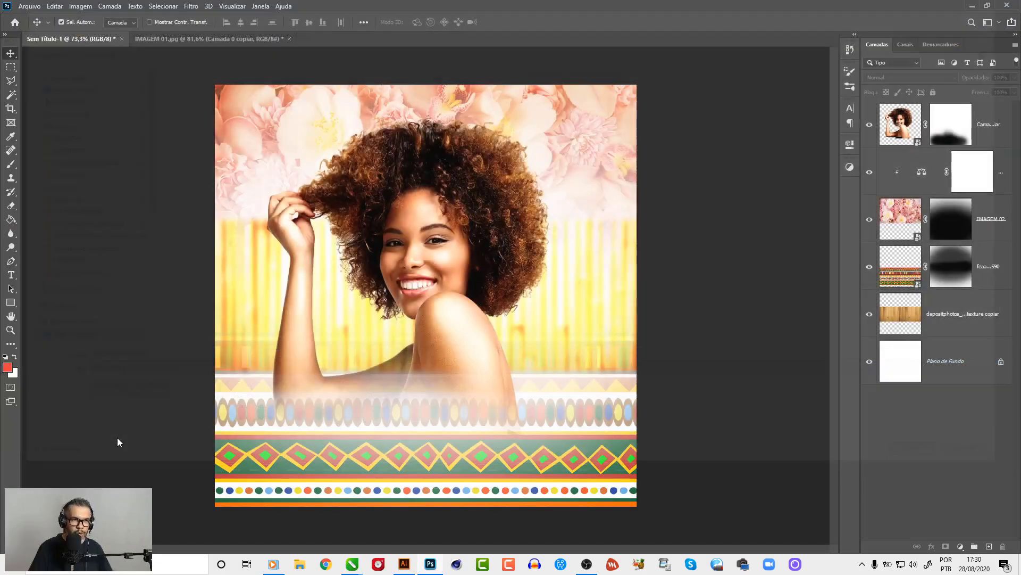
{"action": "left_click", "coordinate": [663, 160]}
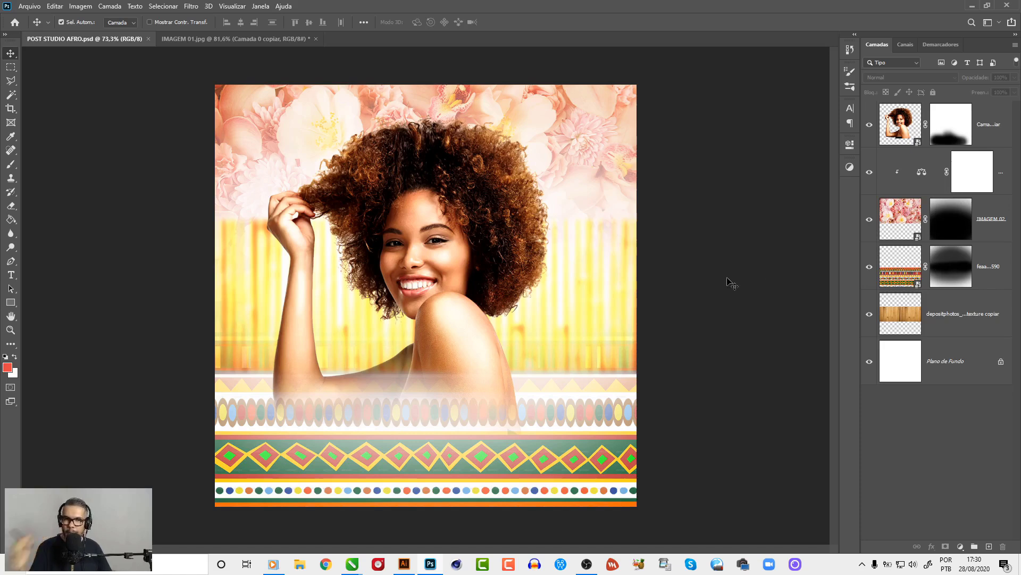
Group the four background layers, from IMAGEM 02 to the bamboo, into a group named BG.
{"action": "left_click", "coordinate": [898, 129]}
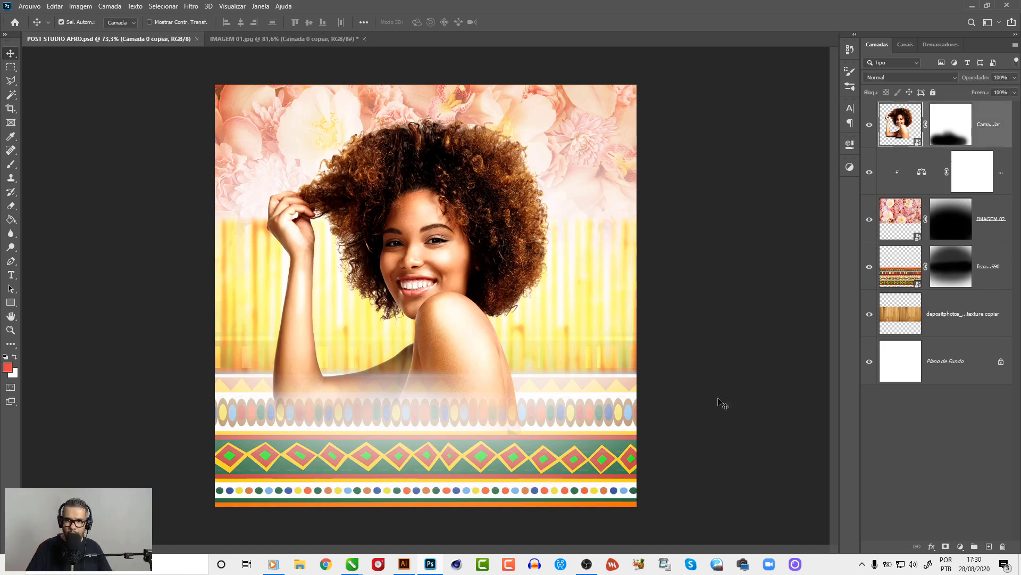
{"action": "left_click", "coordinate": [988, 215]}
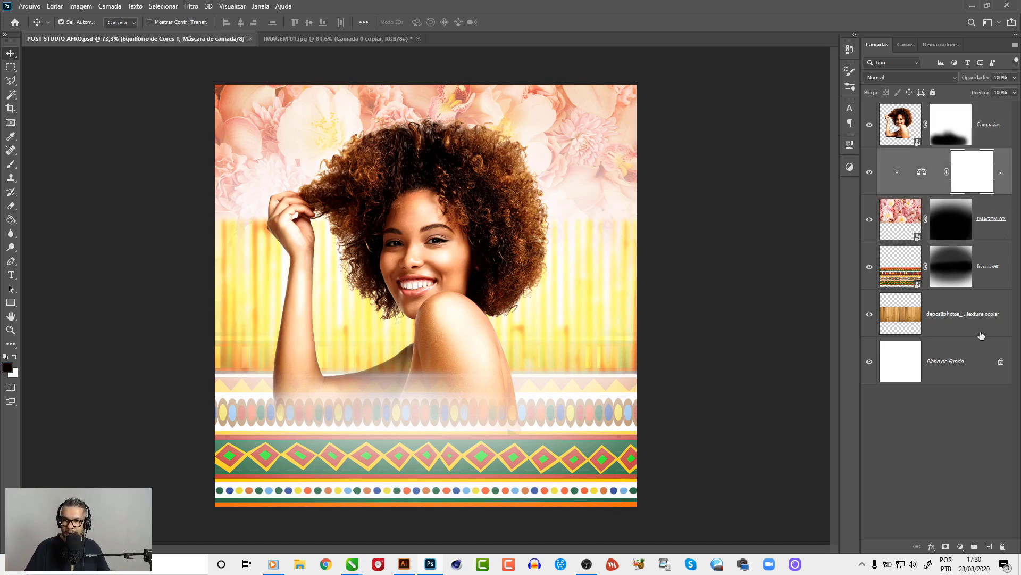
{"action": "left_click", "coordinate": [1008, 328], "text": "shift"}
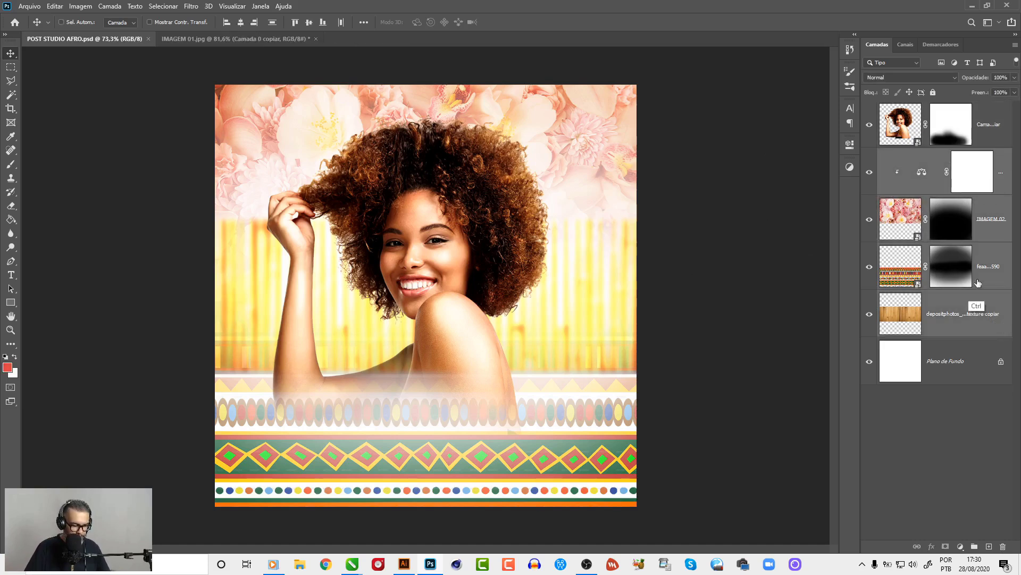
{"action": "key", "text": "ctrl+g"}
{"action": "double_click", "coordinate": [910, 155]}
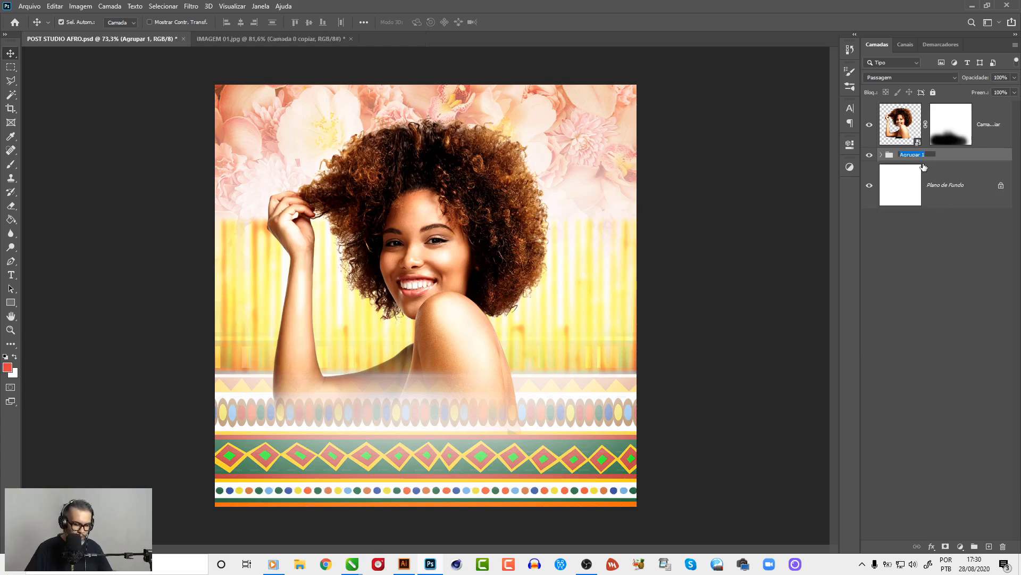
{"action": "type", "text": "BG"}
{"action": "key", "text": "Return"}
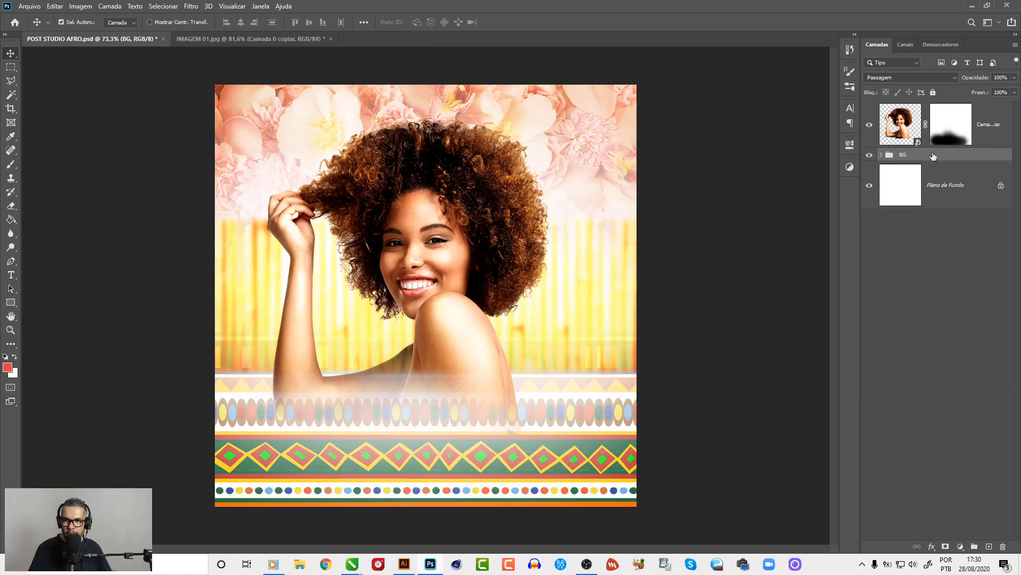
Put the woman's cut-out layer in its own group named MODELO and collapse it.
{"action": "left_click", "coordinate": [992, 130]}
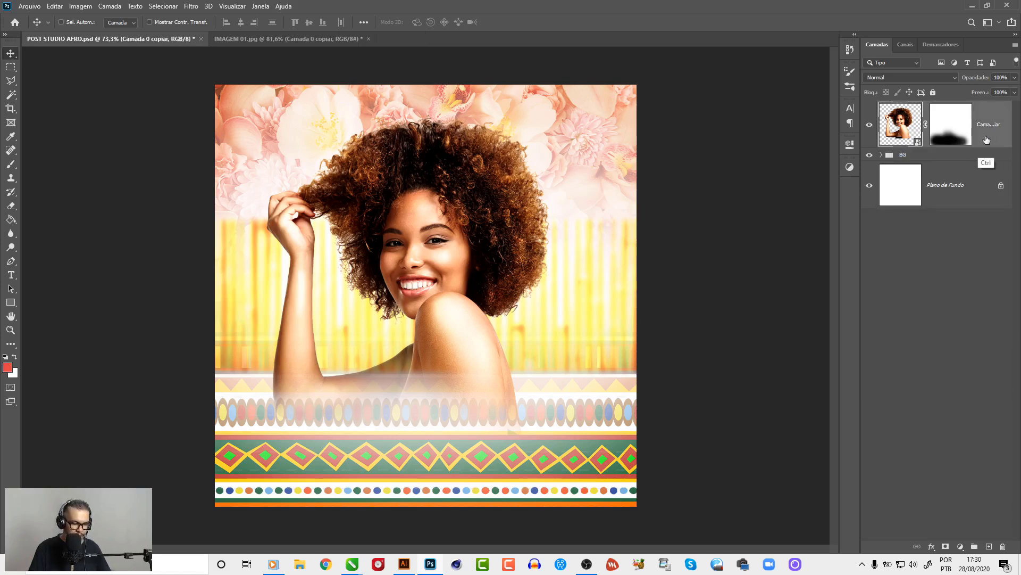
{"action": "key", "text": "ctrl+g"}
{"action": "double_click", "coordinate": [912, 108]}
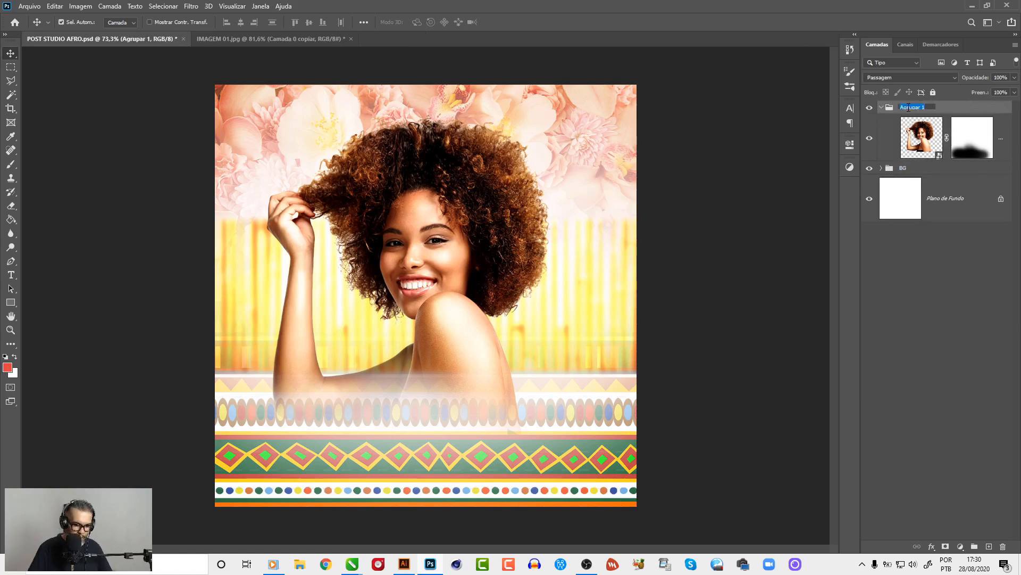
{"action": "type", "text": "MODELO"}
{"action": "key", "text": "Return"}
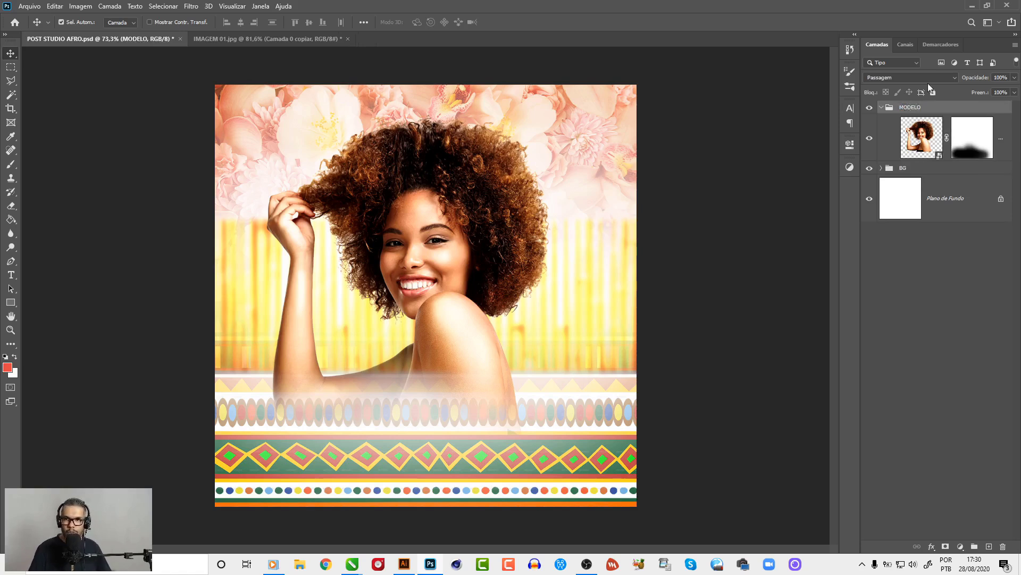
{"action": "left_click", "coordinate": [939, 198]}
{"action": "left_click", "coordinate": [881, 108]}
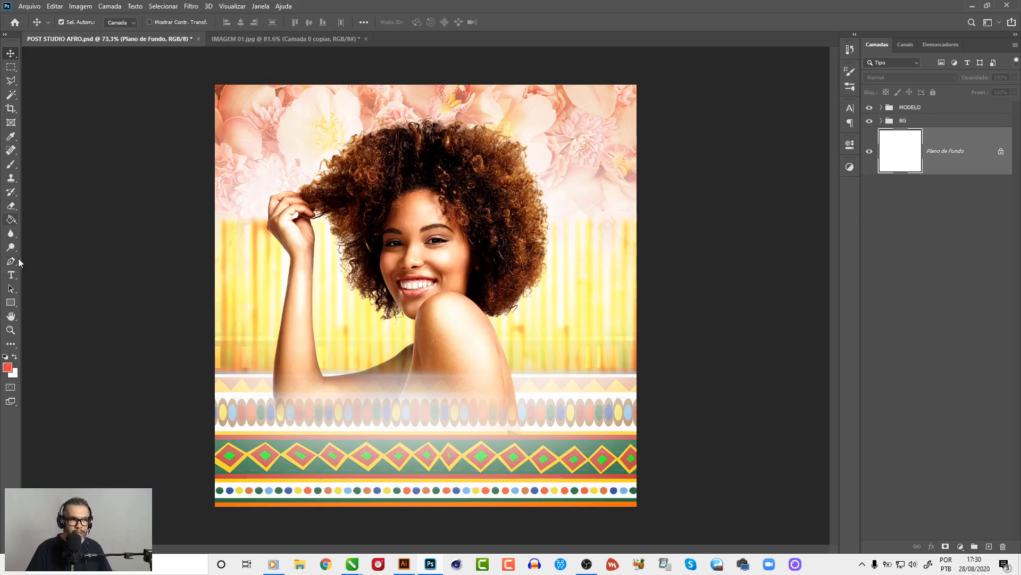
Type an enlarged ESPECIALIZADOS EM over the woman's shoulder and move its layer to the top.
{"action": "left_click", "coordinate": [11, 275]}
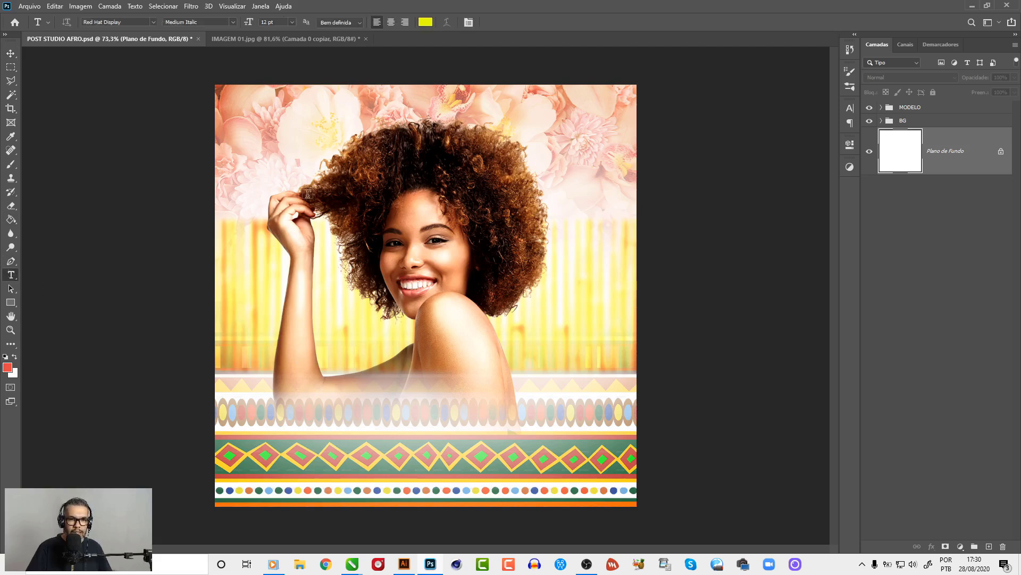
{"action": "left_click", "coordinate": [324, 335]}
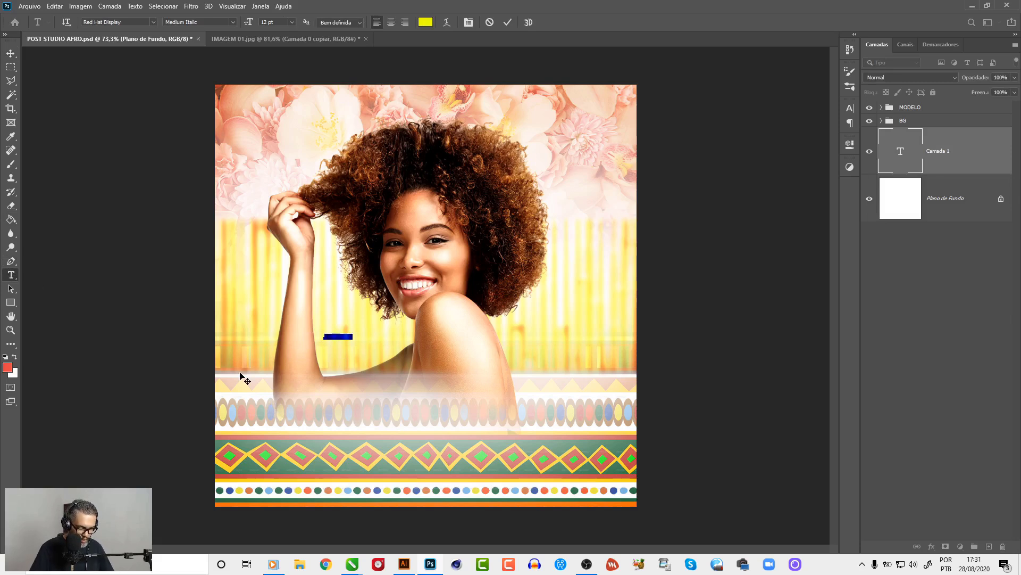
{"action": "type", "text": "ST"}
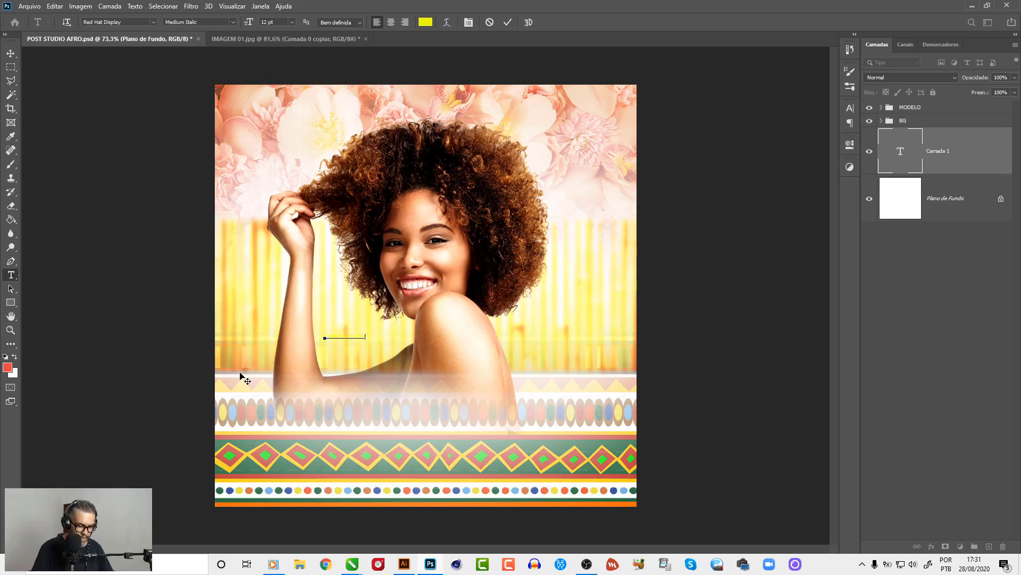
{"action": "left_click", "coordinate": [11, 53]}
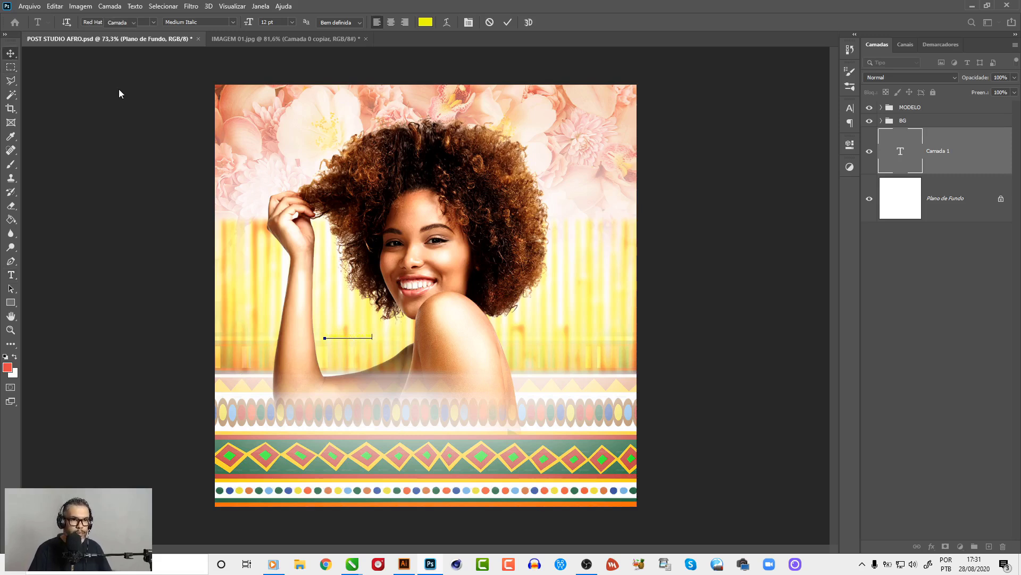
{"action": "key", "text": "ctrl+t"}
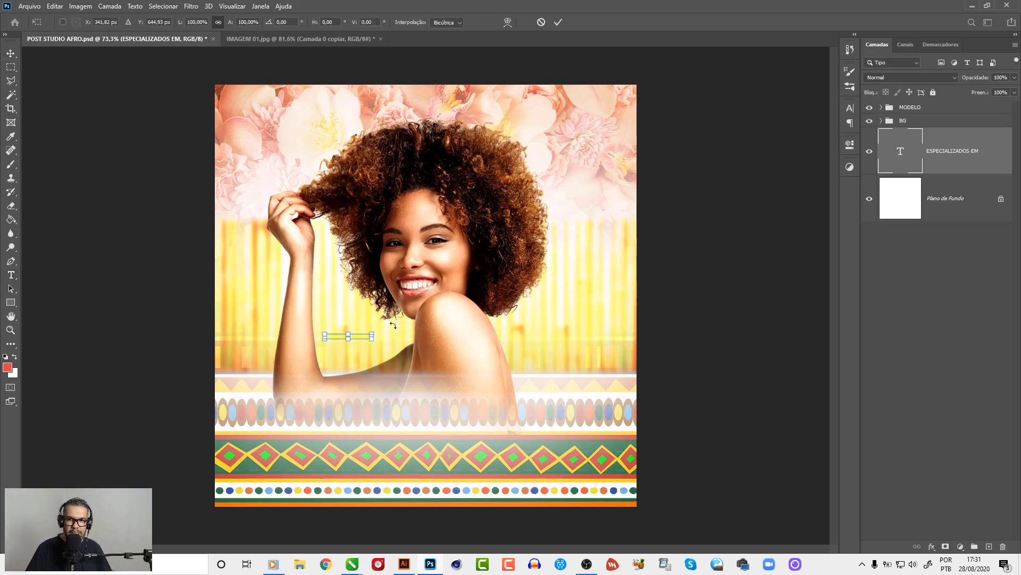
{"action": "left_click_drag", "start_coordinate": [409, 322], "coordinate": [529, 277]}
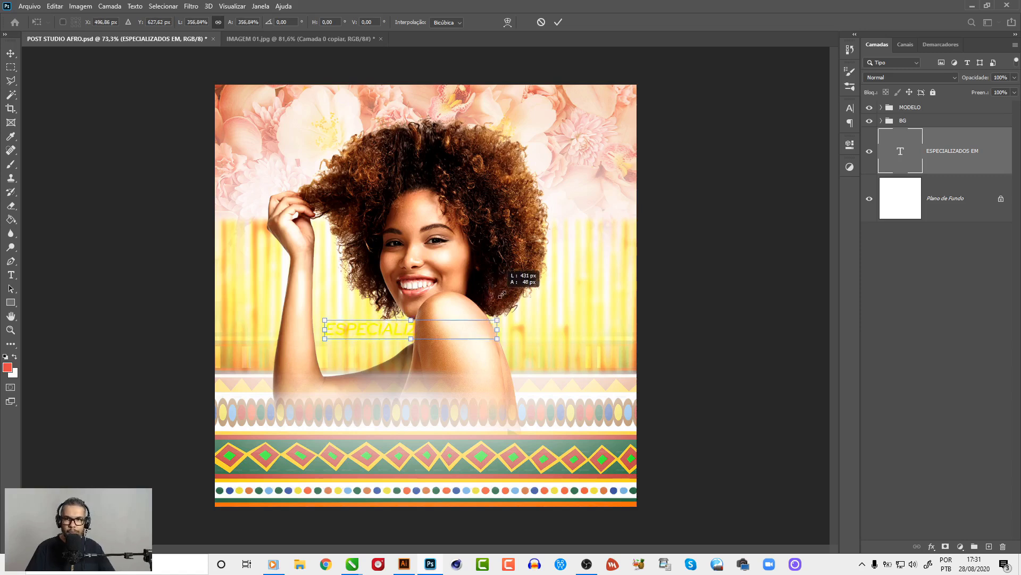
{"action": "key", "text": "Return"}
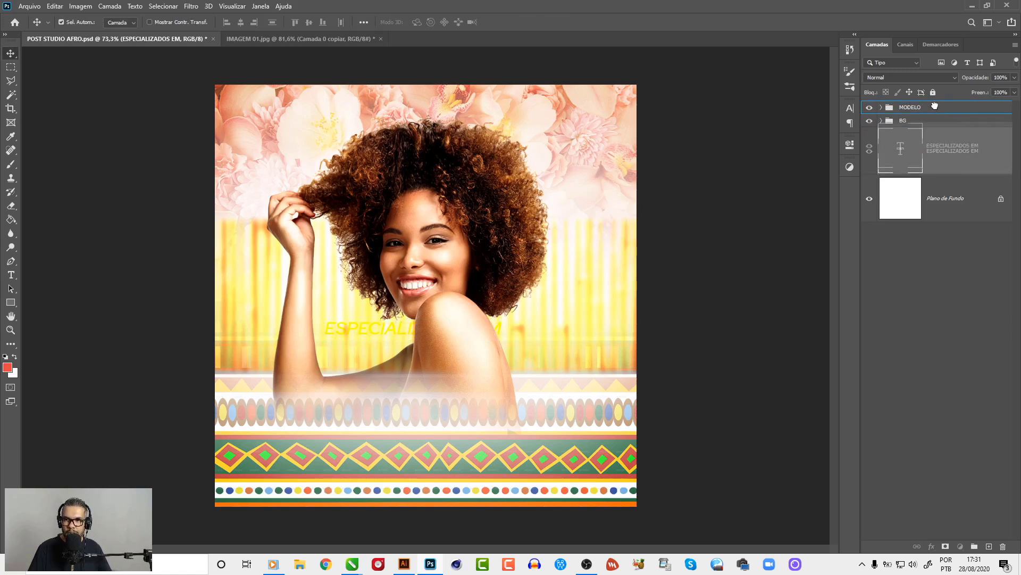
{"action": "left_click_drag", "start_coordinate": [928, 101], "coordinate": [929, 102]}
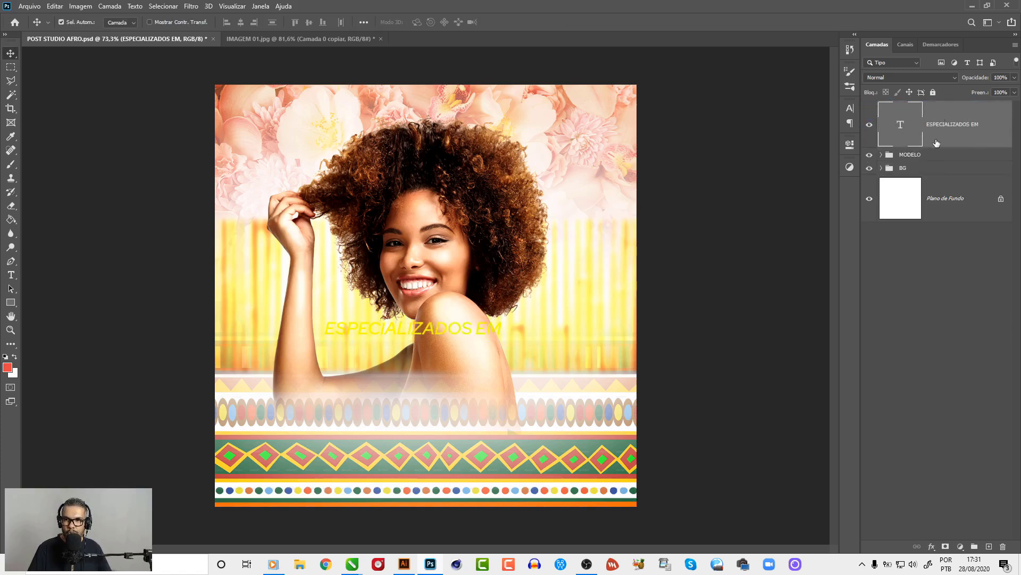
Set ESPECIALIZADOS EM to the Active font and centre it horizontally on the poster.
{"action": "left_click", "coordinate": [852, 109]}
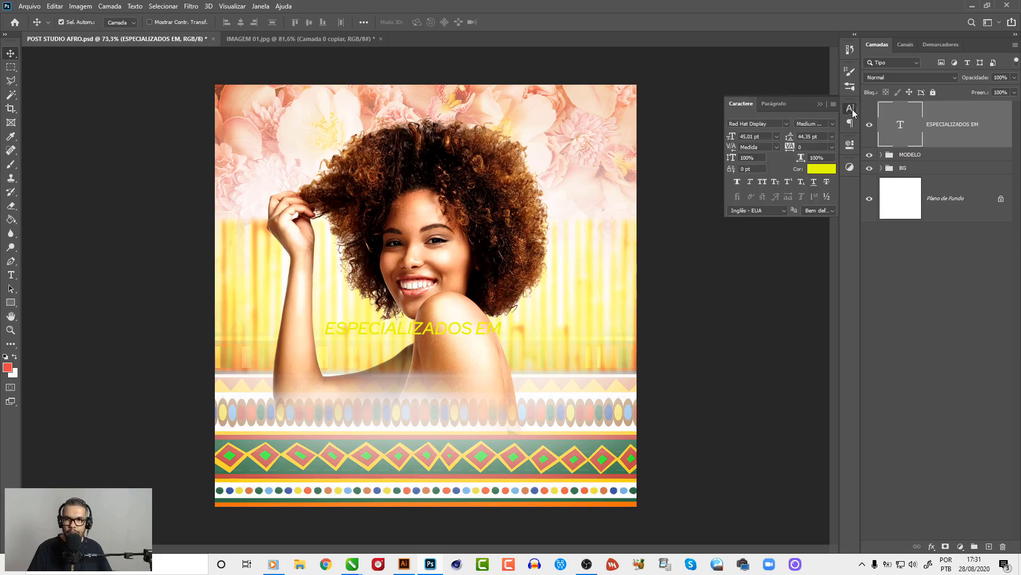
{"action": "left_click", "coordinate": [787, 124]}
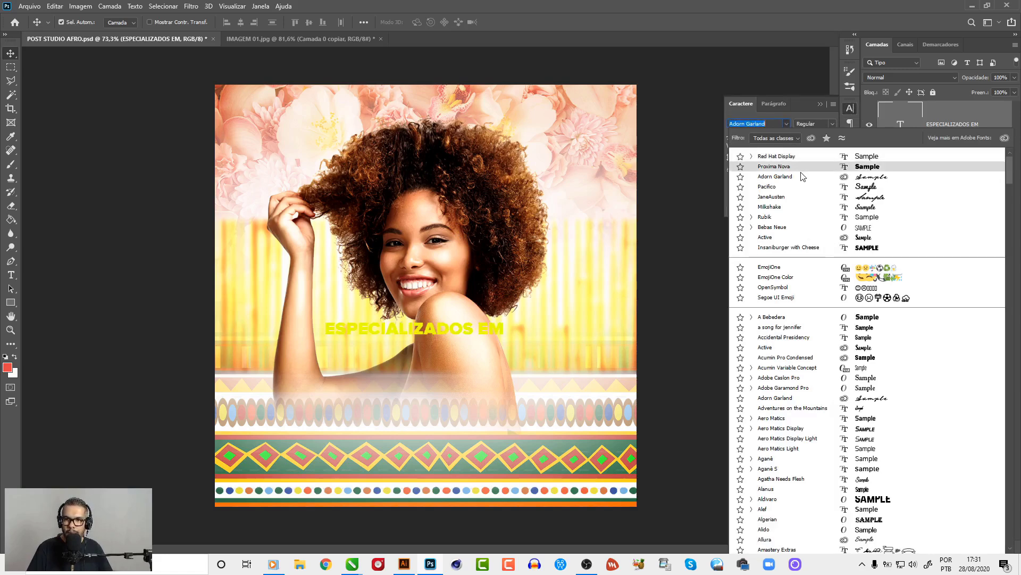
{"action": "left_click", "coordinate": [768, 239]}
{"action": "mouse_move", "coordinate": [432, 333]}
{"action": "left_mouse_down"}
{"action": "mouse_move", "coordinate": [459, 345]}
{"action": "mouse_move", "coordinate": [555, 316]}
{"action": "left_mouse_up"}
{"action": "key", "text": "ctrl+t"}
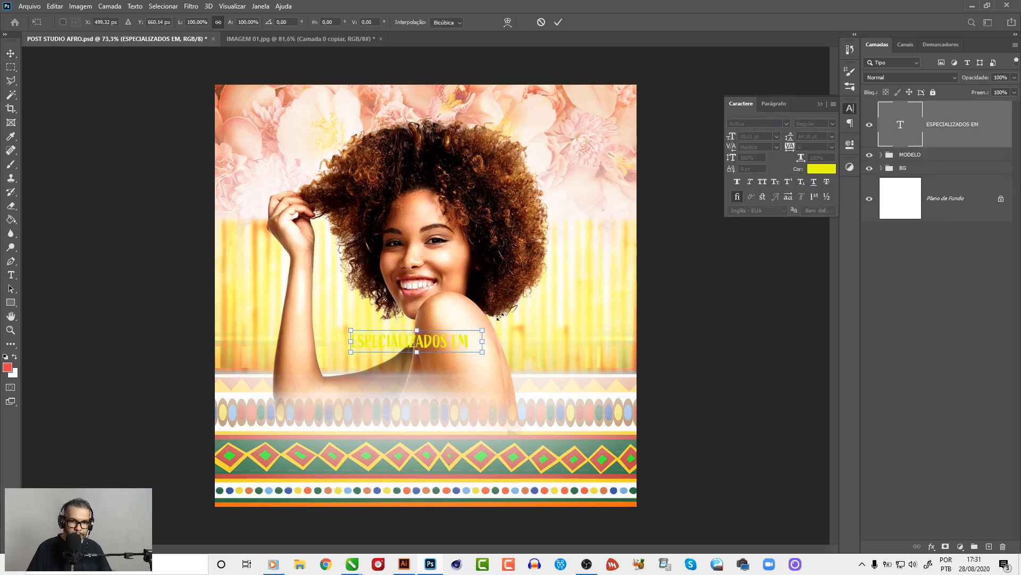
{"action": "key", "text": "Return"}
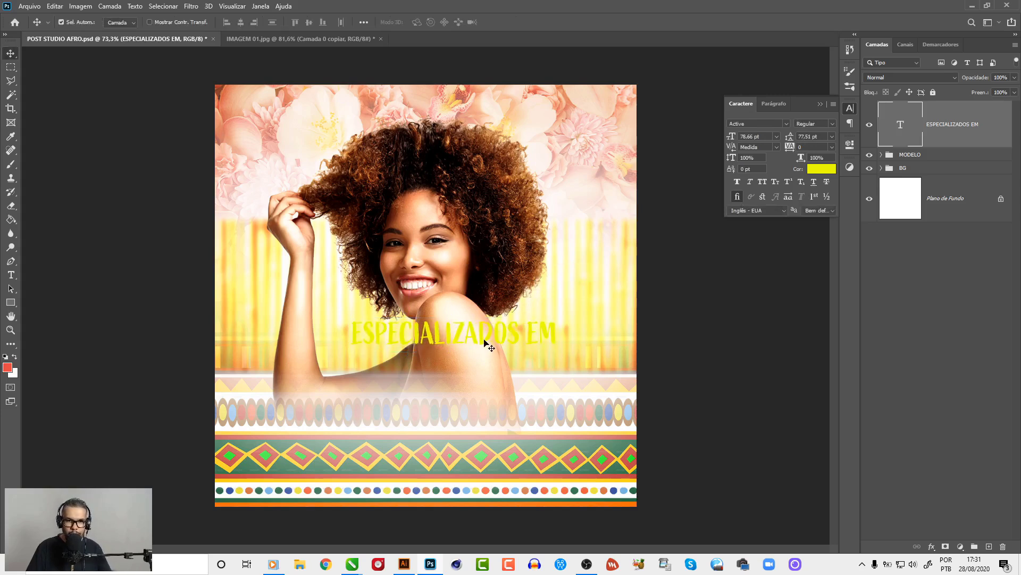
{"action": "mouse_move", "coordinate": [485, 337]}
{"action": "left_mouse_down"}
{"action": "mouse_move", "coordinate": [457, 338]}
{"action": "mouse_move", "coordinate": [434, 398]}
{"action": "left_mouse_up"}
Add a copied text line reading AFRO below it and colour it dark brown #715123.
{"action": "key", "text": "t"}
{"action": "triple_click", "coordinate": [412, 381]}
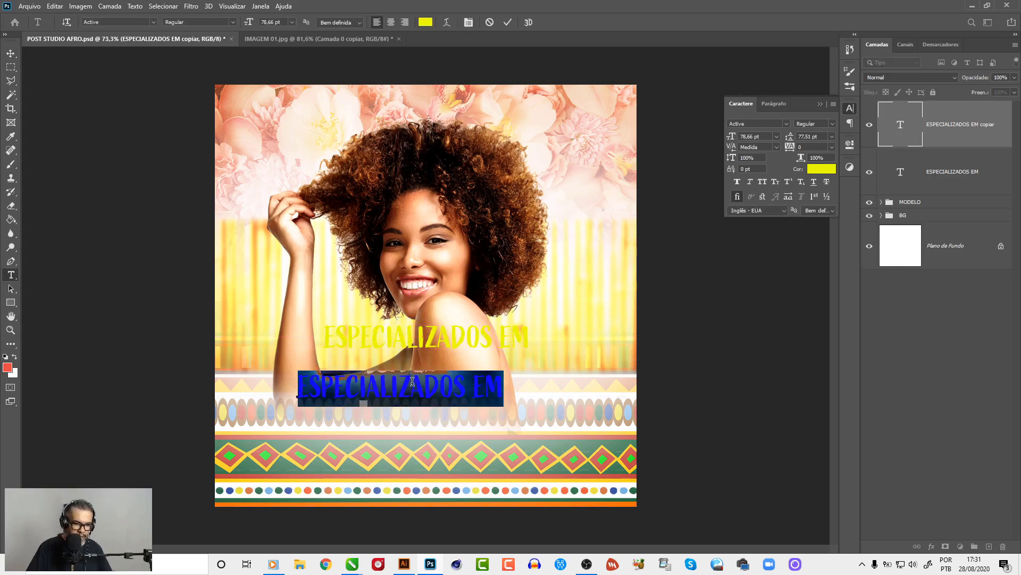
{"action": "type", "text": "AF"}
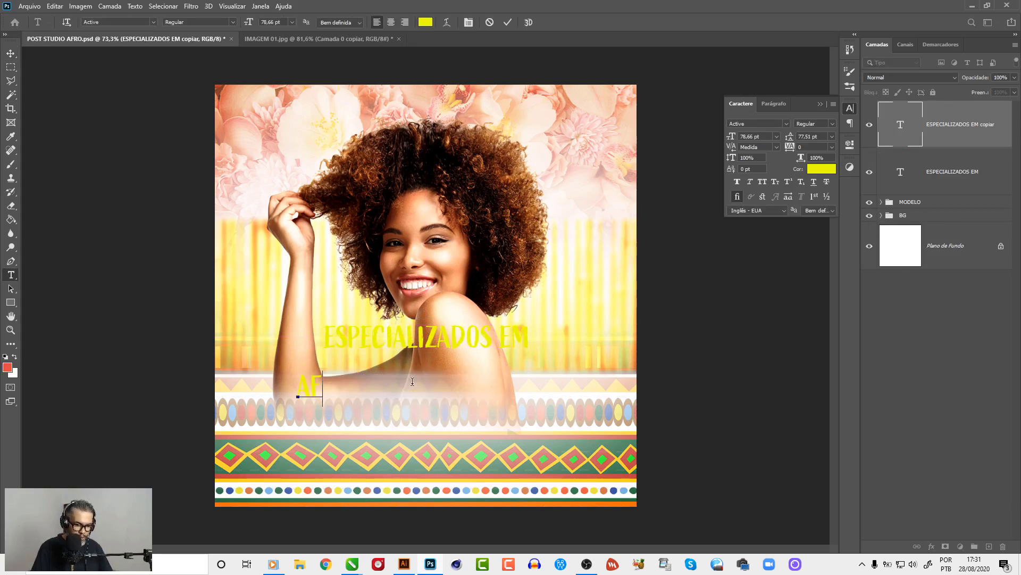
{"action": "type", "text": "RO"}
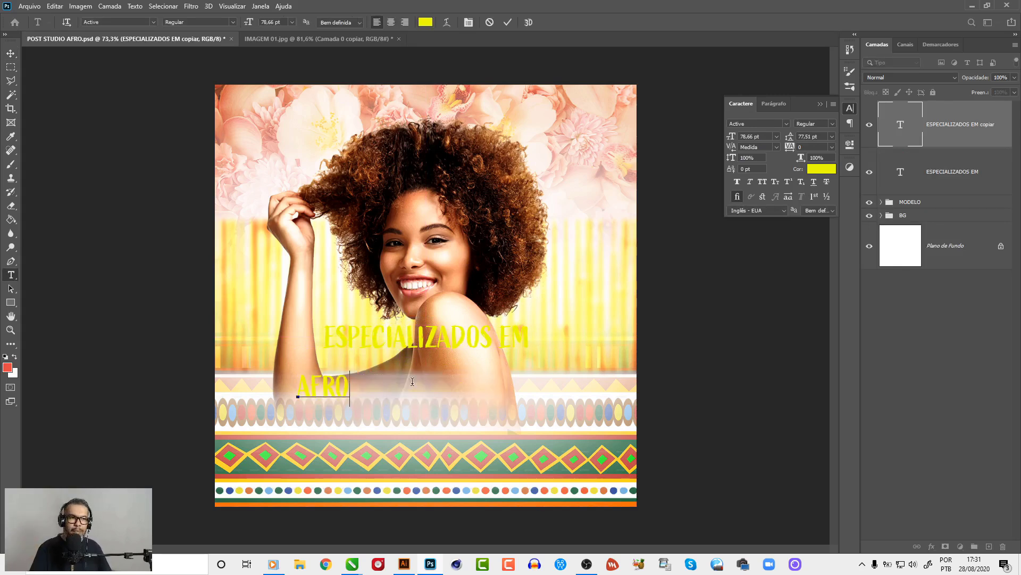
{"action": "left_click", "coordinate": [12, 55]}
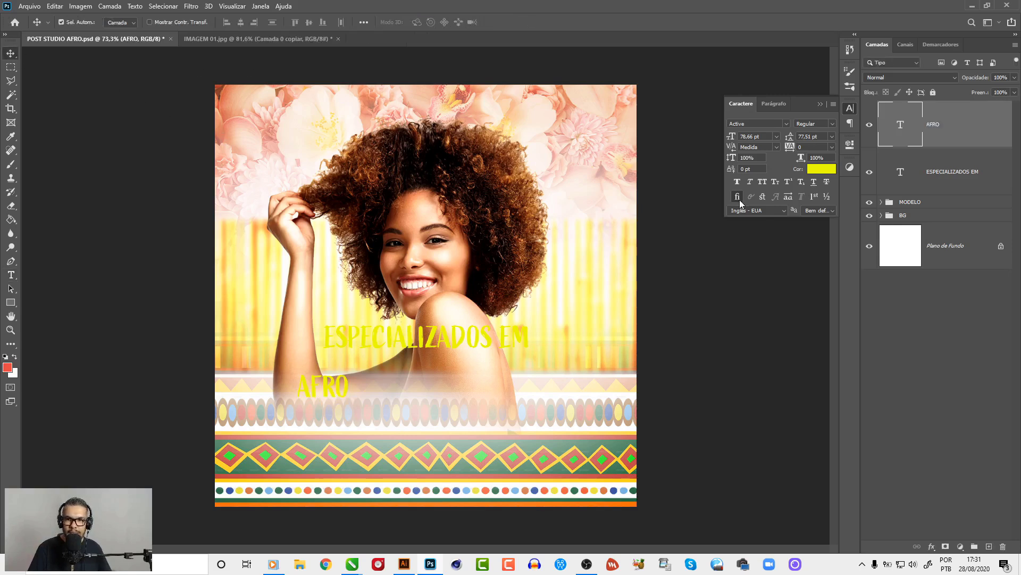
{"action": "left_click", "coordinate": [813, 169]}
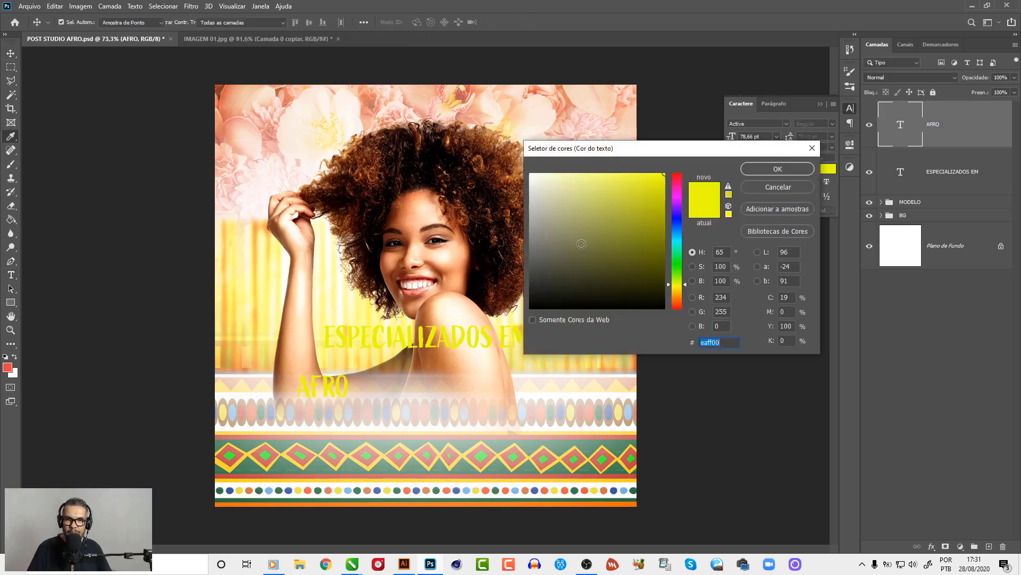
{"action": "left_click_drag", "start_coordinate": [678, 271], "coordinate": [678, 295]}
{"action": "left_click_drag", "start_coordinate": [615, 233], "coordinate": [621, 258]}
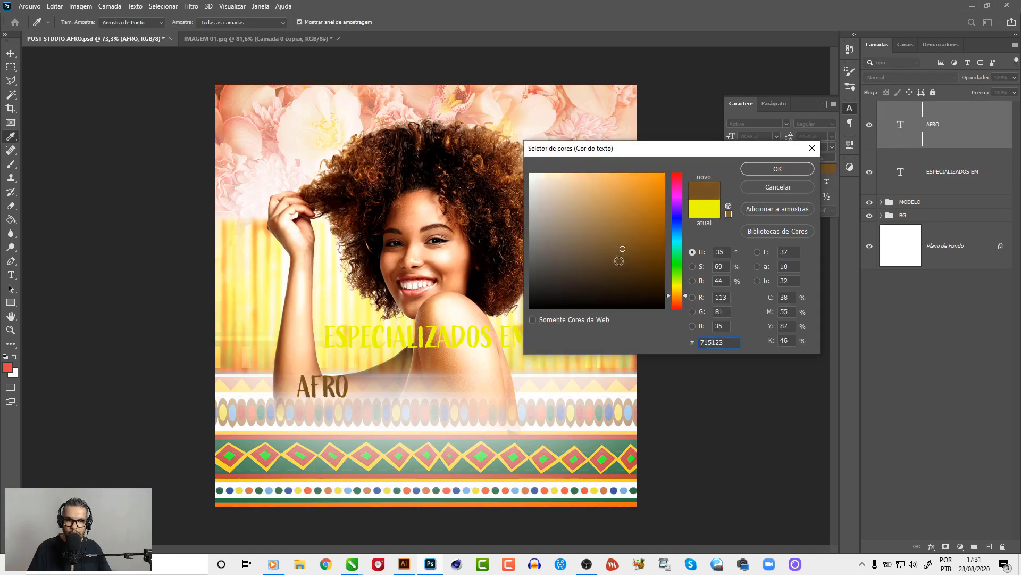
{"action": "left_click", "coordinate": [786, 169]}
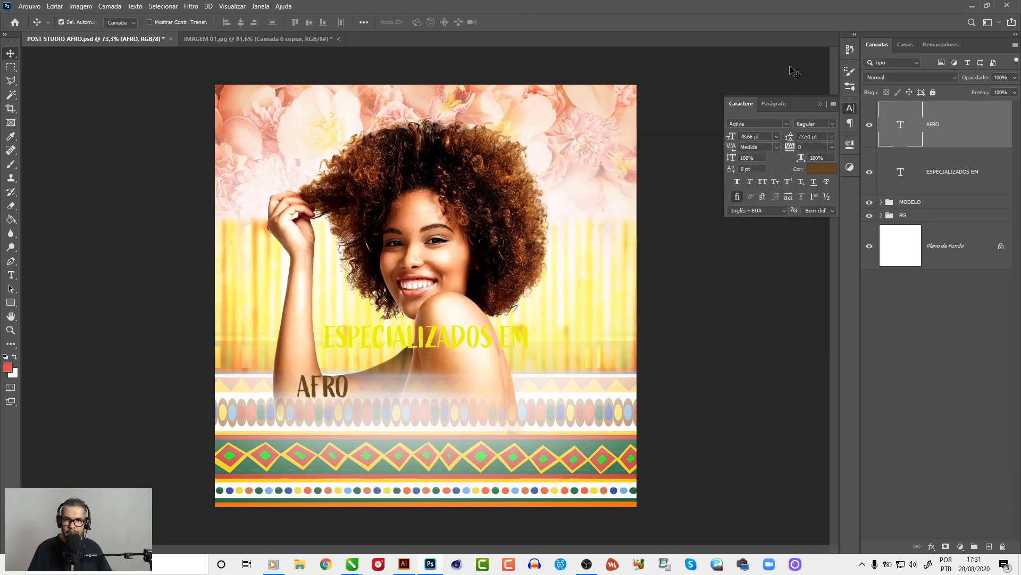
Retype AFRO as lowercase 'afro' in the JaneAusten script font and enlarge it to about 369%.
{"action": "left_click", "coordinate": [787, 124]}
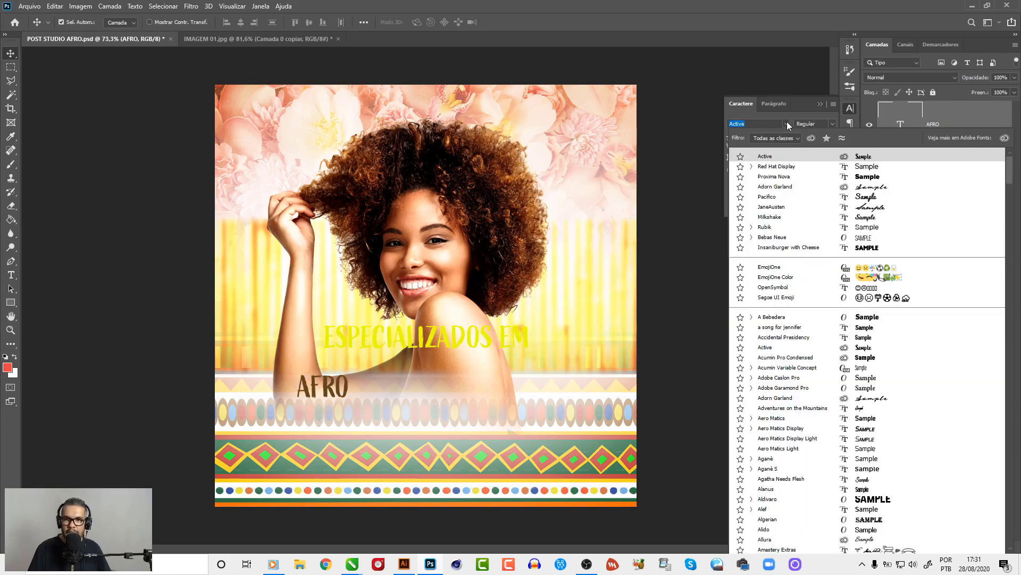
{"action": "left_click", "coordinate": [825, 212]}
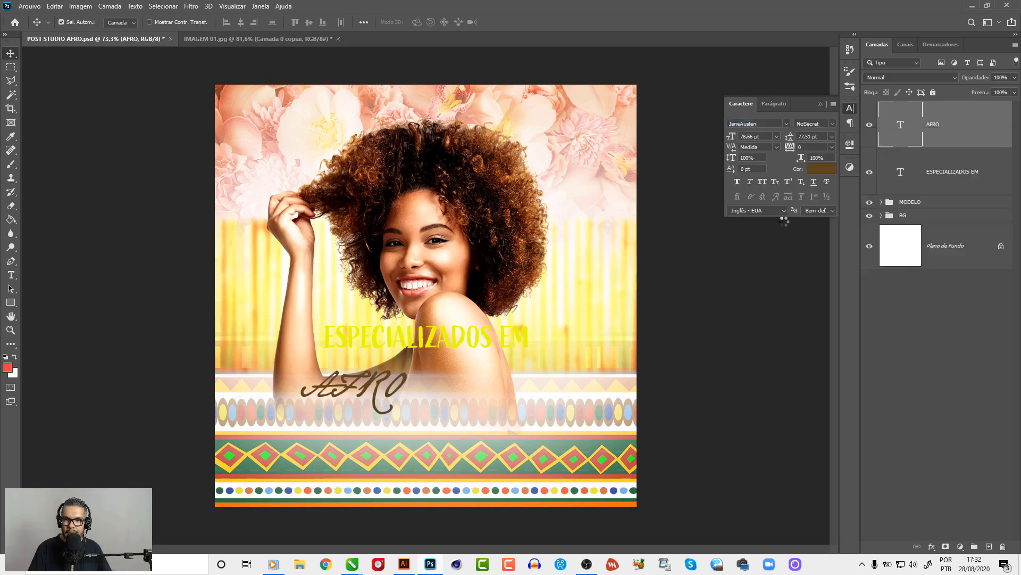
{"action": "key", "text": "t"}
{"action": "double_click", "coordinate": [381, 384]}
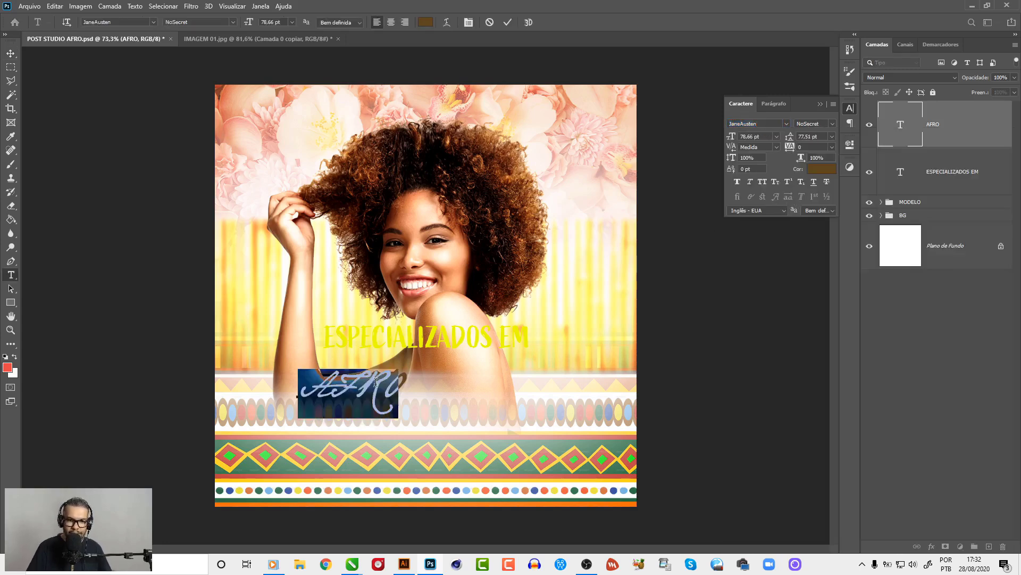
{"action": "left_click", "coordinate": [376, 381]}
{"action": "key", "text": "ctrl+a"}
{"action": "type", "text": "afro"}
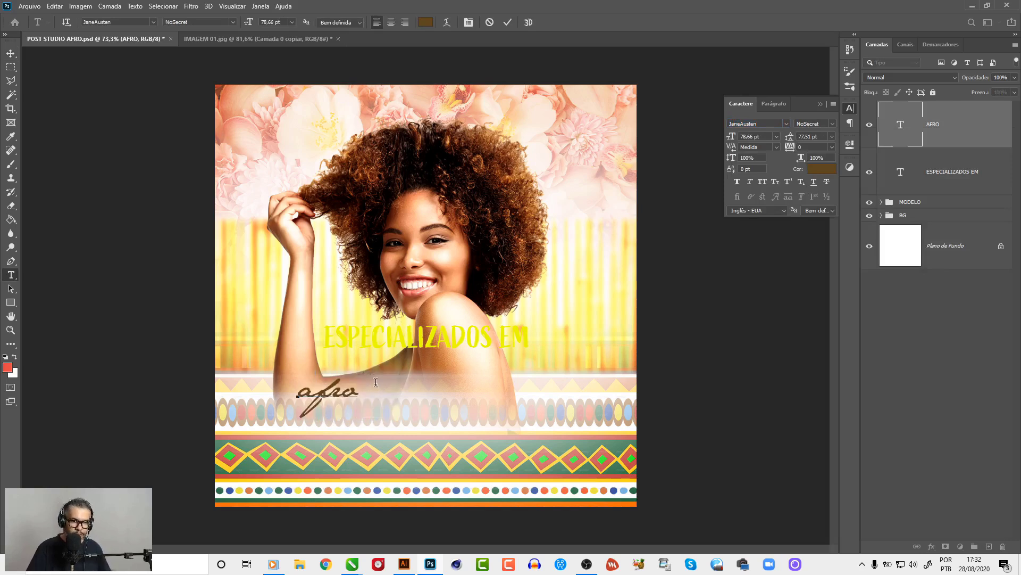
{"action": "key", "text": "ctrl+Return"}
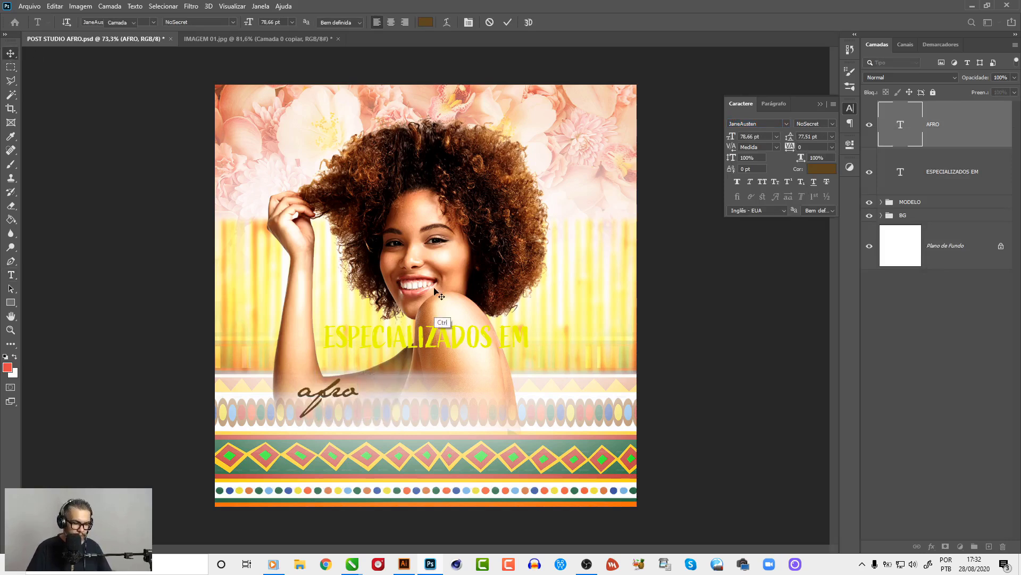
{"action": "key", "text": "ctrl+t"}
{"action": "left_click_drag", "start_coordinate": [360, 371], "coordinate": [570, 286]}
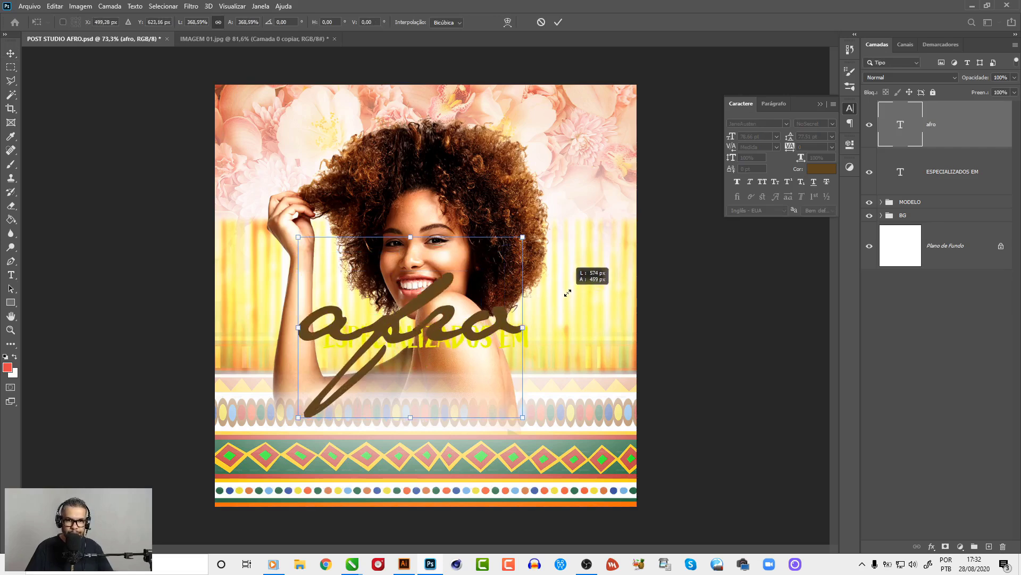
{"action": "key", "text": "Return"}
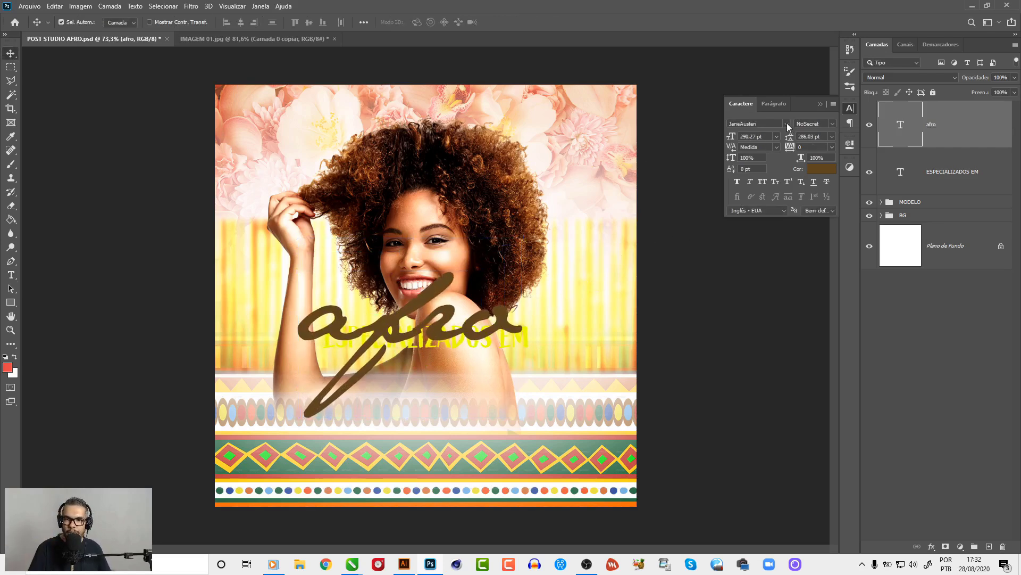
Switch afro to the Adorn Garland font and reposition afro and ESPECIALIZADOS EM.
{"action": "left_click", "coordinate": [786, 124]}
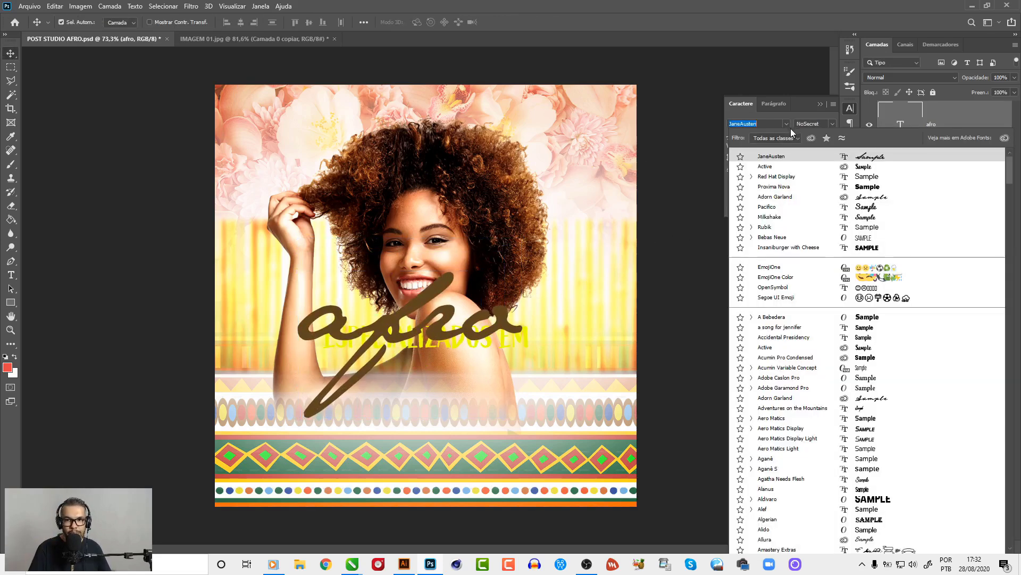
{"action": "left_click", "coordinate": [788, 198]}
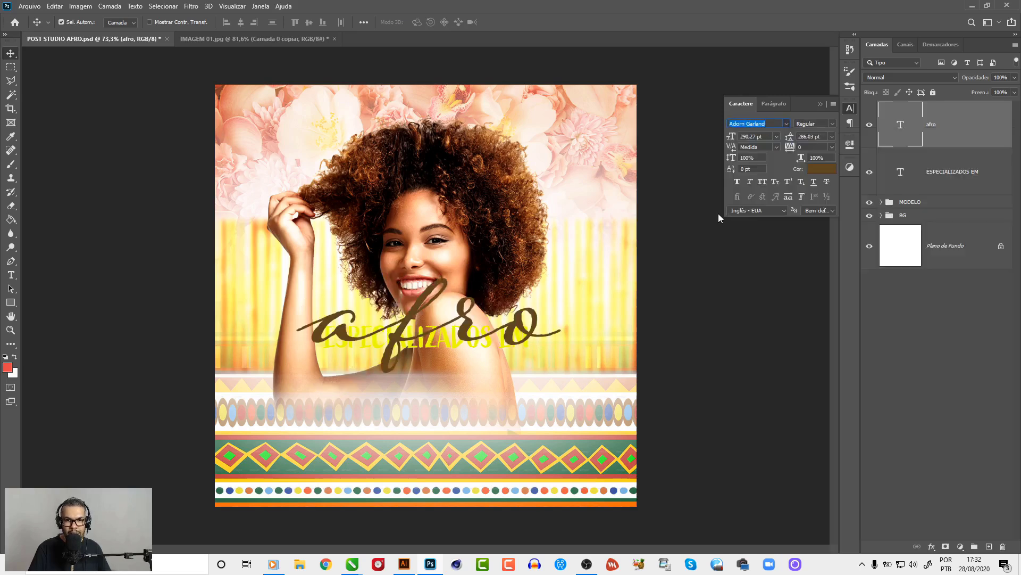
{"action": "left_click_drag", "start_coordinate": [471, 331], "coordinate": [468, 397]}
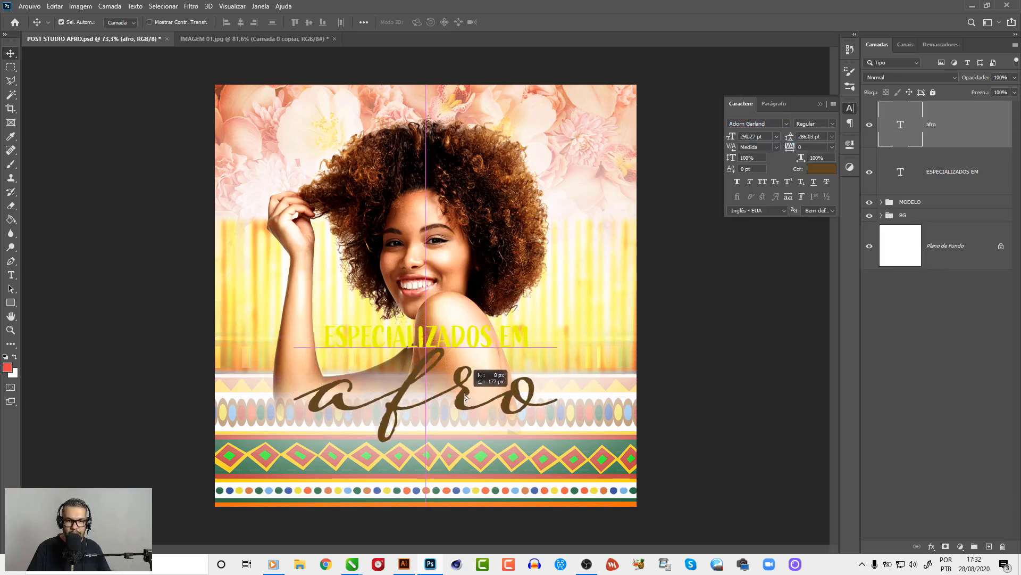
{"action": "left_click_drag", "start_coordinate": [467, 397], "coordinate": [461, 407]}
{"action": "mouse_move", "coordinate": [446, 335]}
{"action": "left_mouse_down"}
{"action": "mouse_move", "coordinate": [457, 320]}
{"action": "mouse_move", "coordinate": [437, 109]}
{"action": "left_mouse_up"}
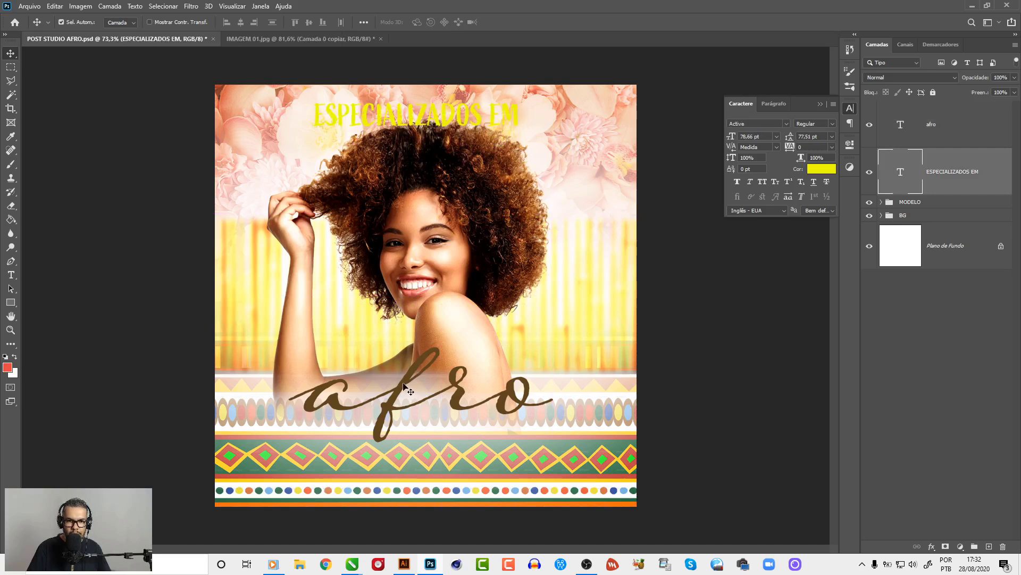
{"action": "left_click_drag", "start_coordinate": [415, 391], "coordinate": [413, 365]}
Enlarge afro about 115% and settle ESPECIALIZADOS EM just above it below the chin.
{"action": "key", "text": "ctrl+t"}
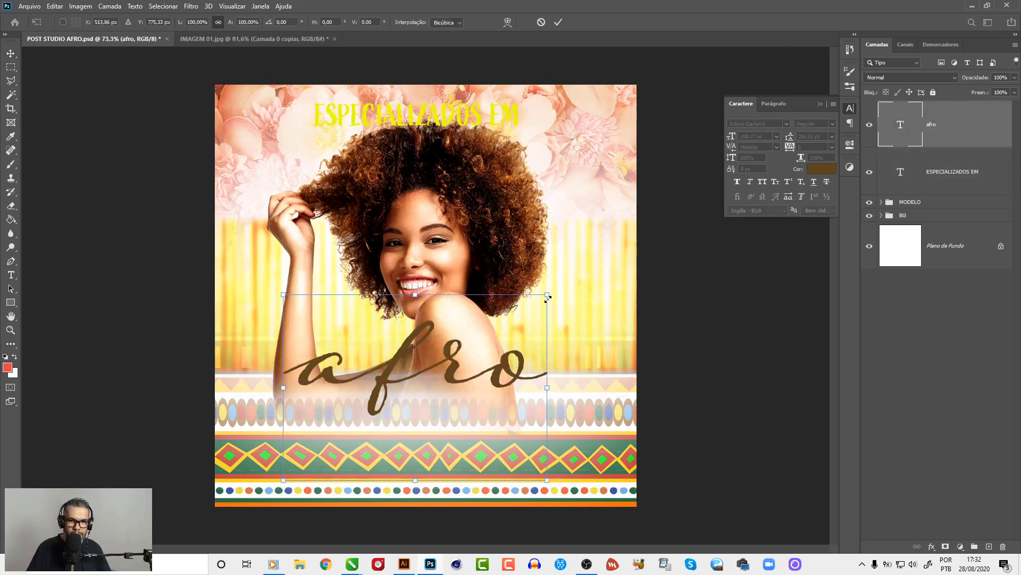
{"action": "left_click_drag", "start_coordinate": [547, 294], "coordinate": [588, 266]}
{"action": "key", "text": "Return"}
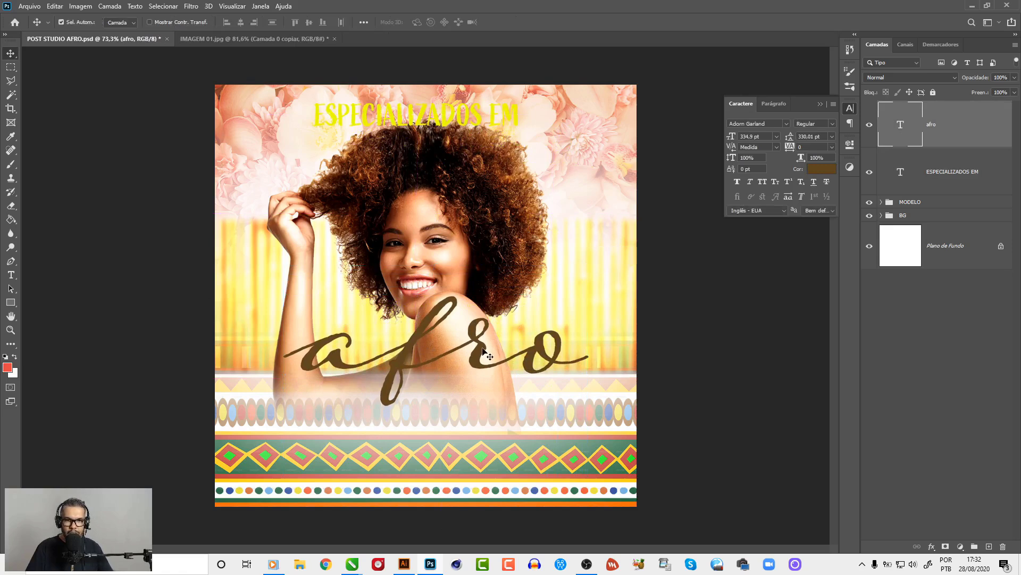
{"action": "left_click_drag", "start_coordinate": [504, 331], "coordinate": [481, 381]}
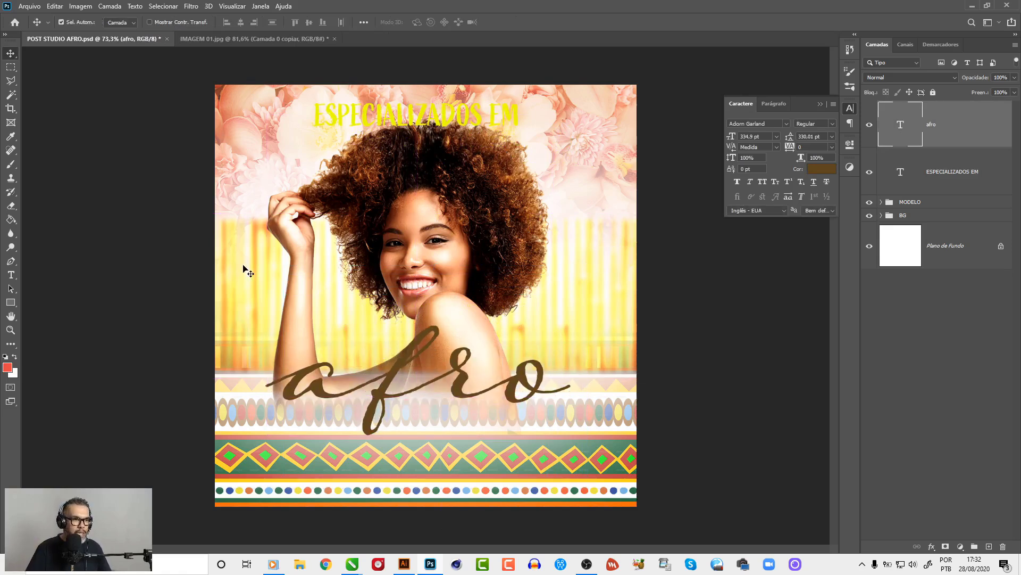
{"action": "left_click", "coordinate": [441, 124]}
{"action": "left_click_drag", "start_coordinate": [441, 125], "coordinate": [491, 294]}
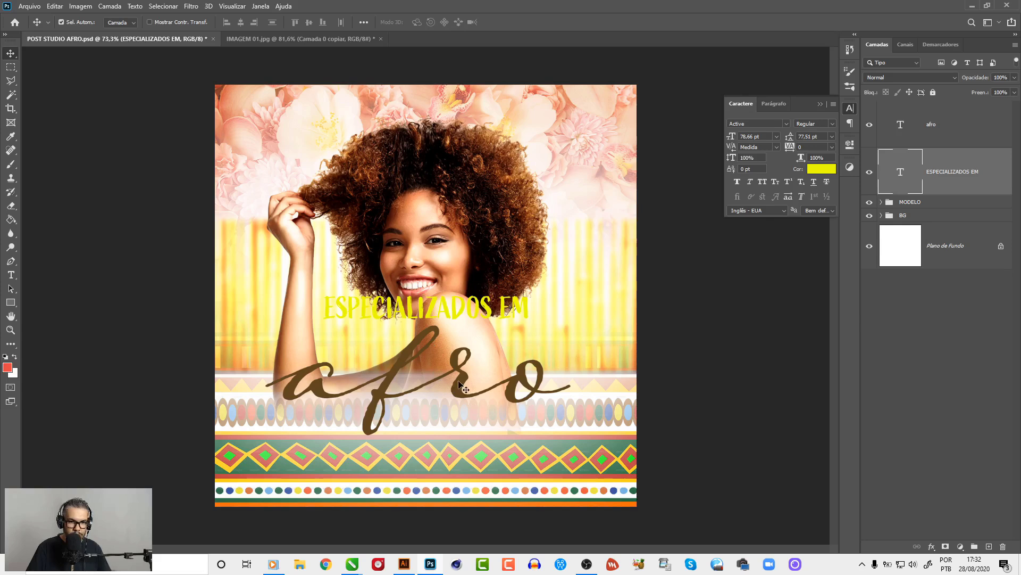
{"action": "left_click_drag", "start_coordinate": [459, 383], "coordinate": [466, 407]}
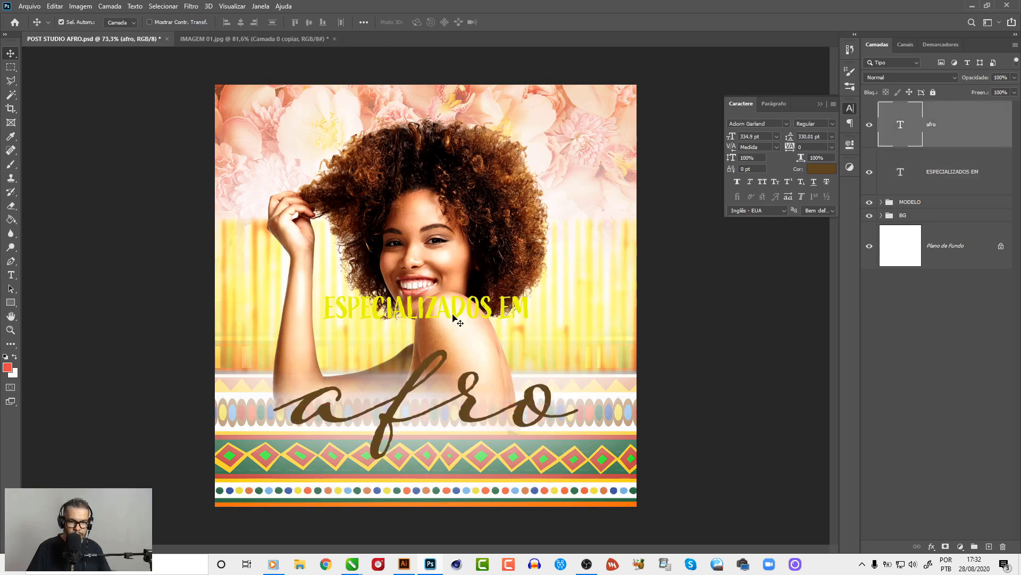
{"action": "mouse_move", "coordinate": [464, 312]}
{"action": "left_mouse_down"}
{"action": "mouse_move", "coordinate": [489, 323]}
{"action": "mouse_move", "coordinate": [460, 314]}
{"action": "left_mouse_up"}
Shrink ESPECIALIZADOS EM and colour it with the brown sampled from afro.
{"action": "key", "text": "ctrl+t"}
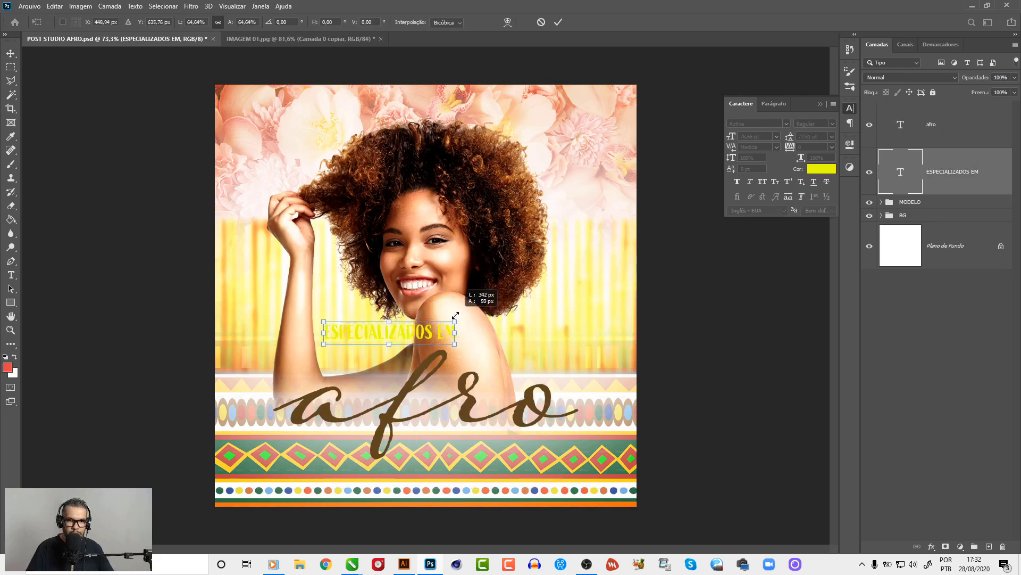
{"action": "key", "text": "Return"}
{"action": "left_click", "coordinate": [819, 171]}
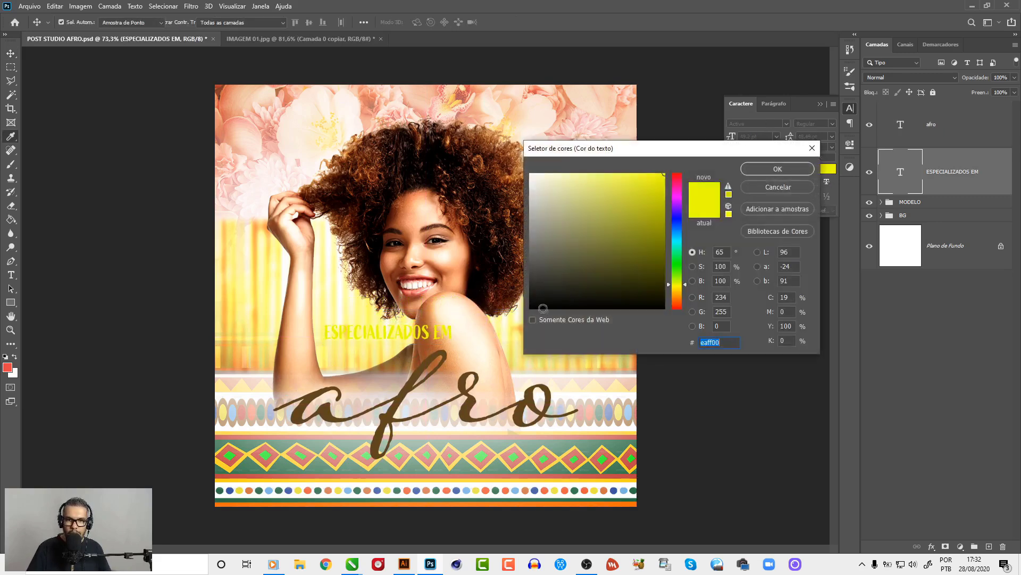
{"action": "left_click", "coordinate": [446, 348]}
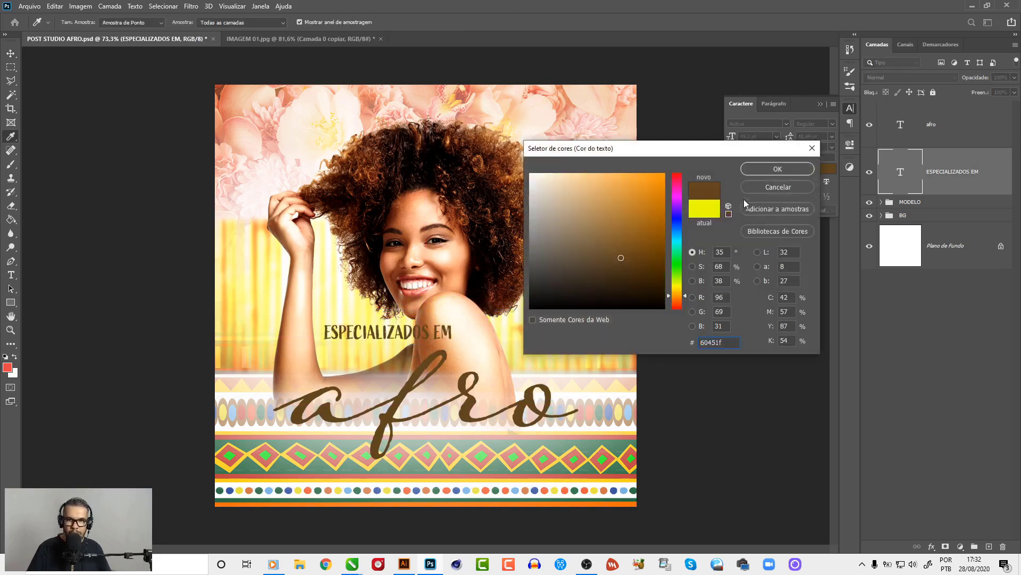
{"action": "left_click", "coordinate": [753, 171]}
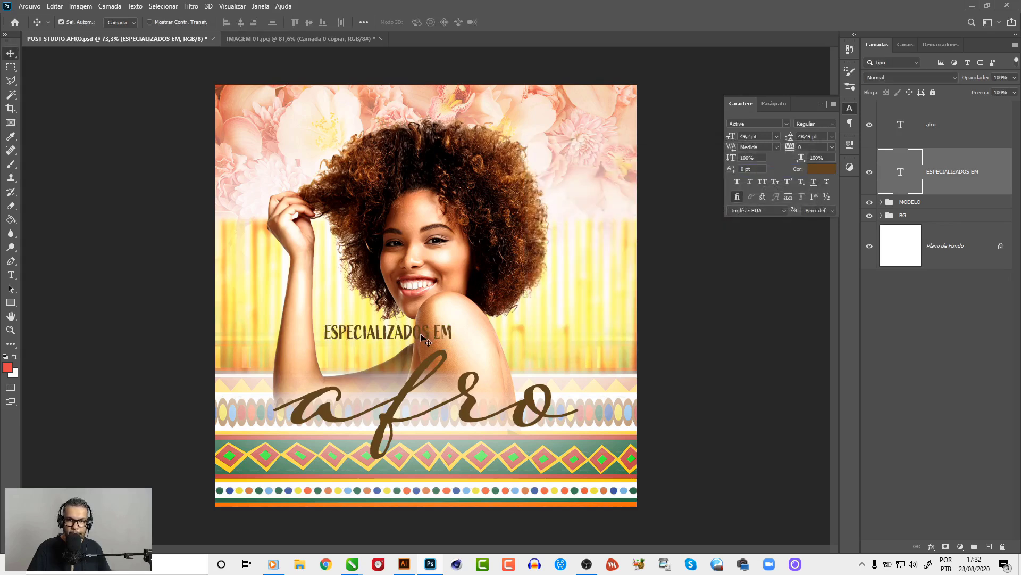
Stack ESPECIALIZADOS EM above afro, shrink it slightly, and tuck it over afro's left half.
{"action": "mouse_move", "coordinate": [420, 337]}
{"action": "left_mouse_down"}
{"action": "mouse_move", "coordinate": [366, 373]}
{"action": "mouse_move", "coordinate": [395, 364]}
{"action": "left_mouse_up"}
{"action": "key", "text": "ctrl+z"}
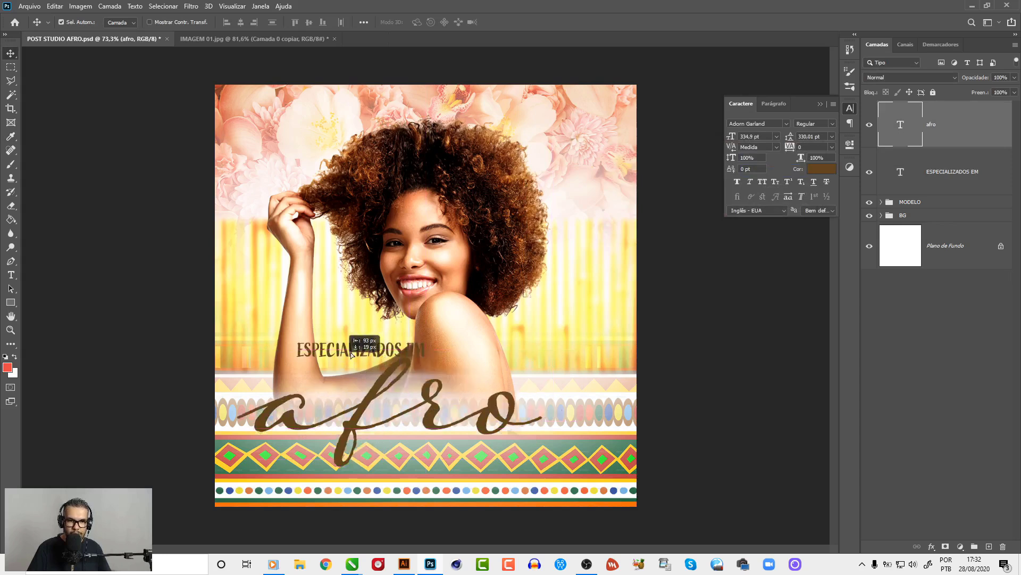
{"action": "key", "text": "ctrl+shift+z"}
{"action": "left_click_drag", "start_coordinate": [952, 172], "coordinate": [936, 187]}
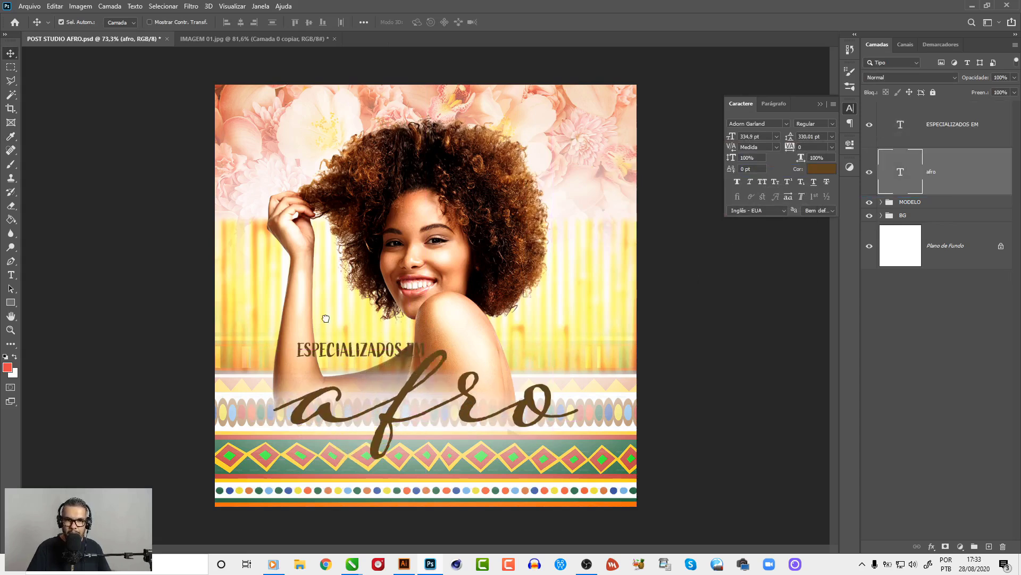
{"action": "left_click_drag", "start_coordinate": [384, 355], "coordinate": [363, 371]}
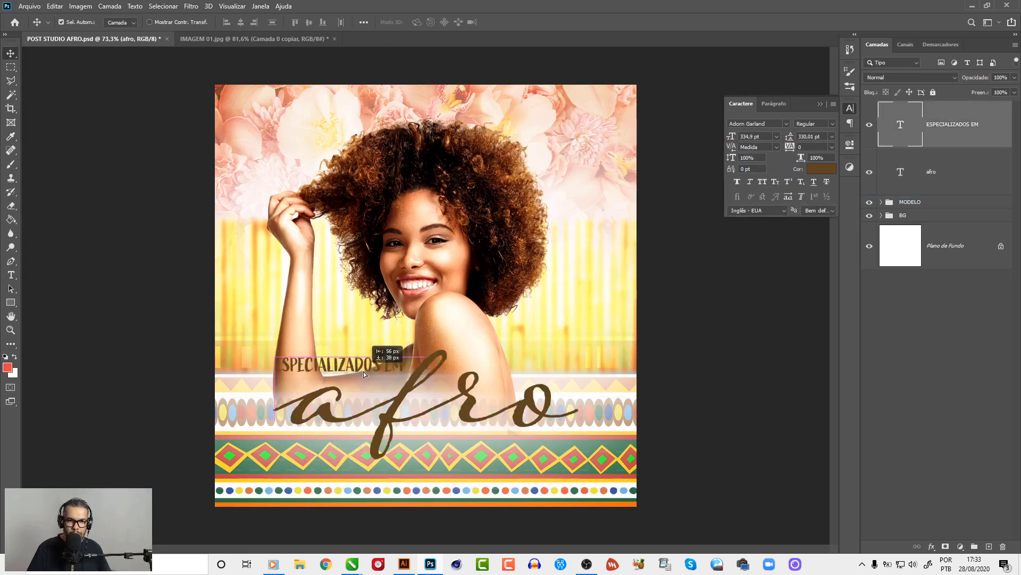
{"action": "key", "text": "ctrl+t"}
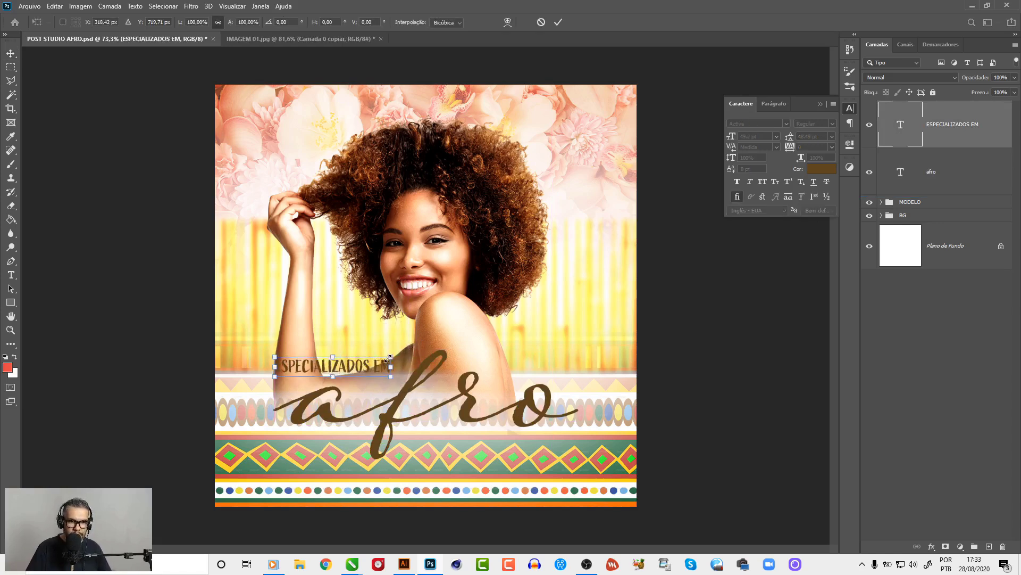
{"action": "mouse_move", "coordinate": [408, 355]}
{"action": "left_mouse_down"}
{"action": "mouse_move", "coordinate": [377, 360]}
{"action": "mouse_move", "coordinate": [380, 375]}
{"action": "mouse_move", "coordinate": [403, 393]}
{"action": "left_mouse_up"}
{"action": "key", "text": "Return"}
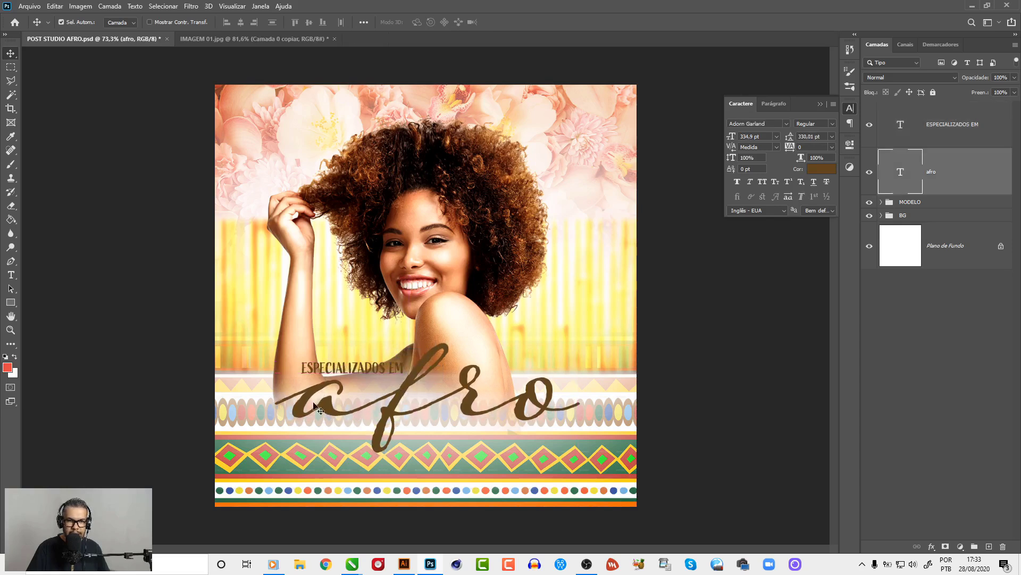
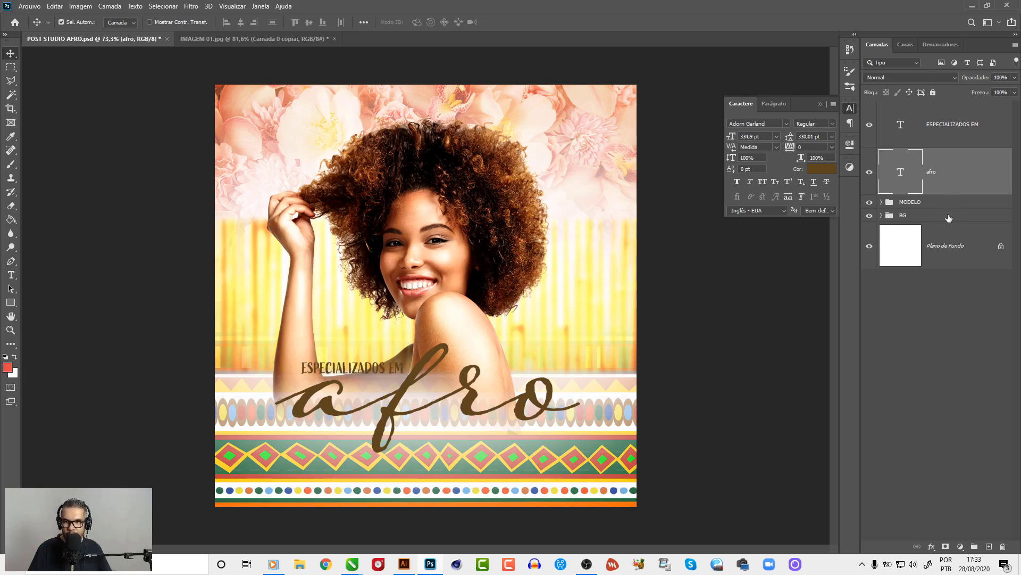
Add a new empty layer, Camada 1, directly above the BG group.
{"action": "left_click", "coordinate": [921, 217]}
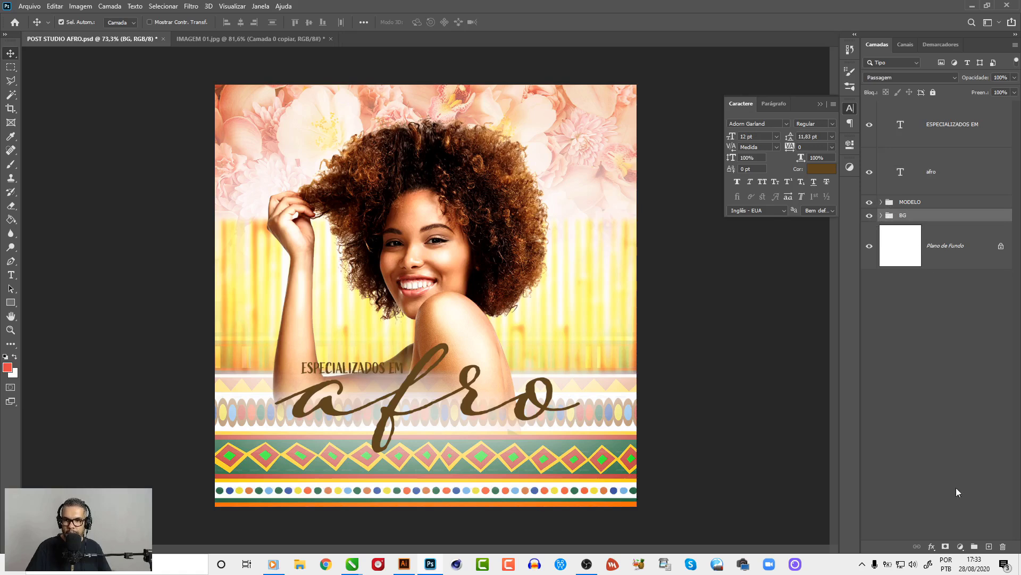
{"action": "left_click", "coordinate": [960, 547]}
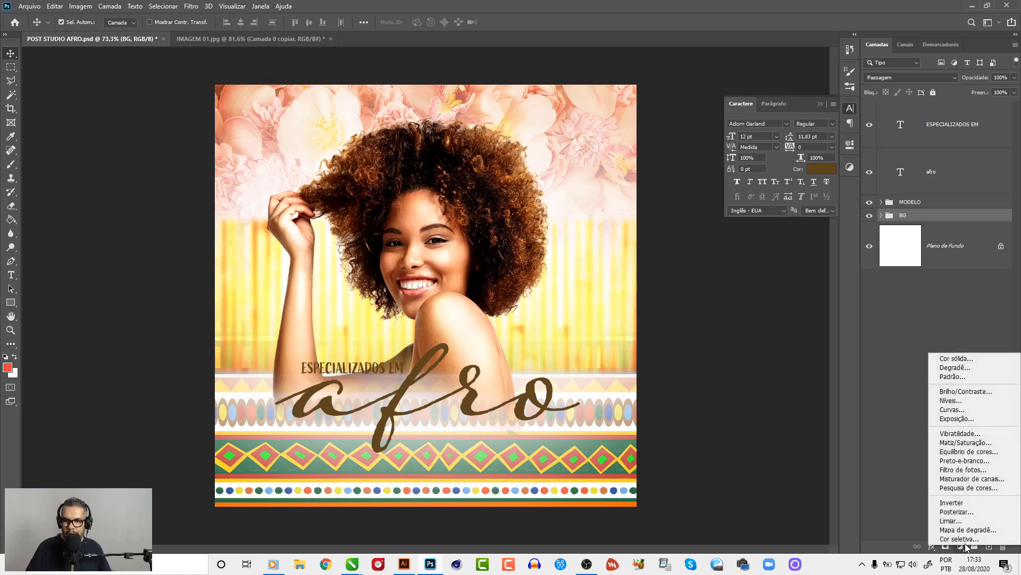
{"action": "key", "text": "Escape"}
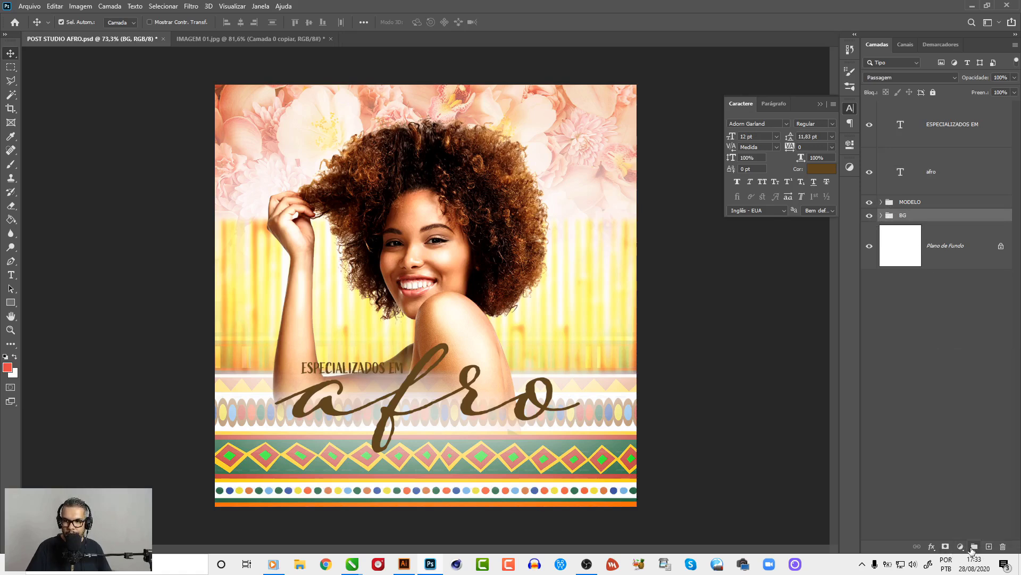
{"action": "left_click", "coordinate": [989, 547]}
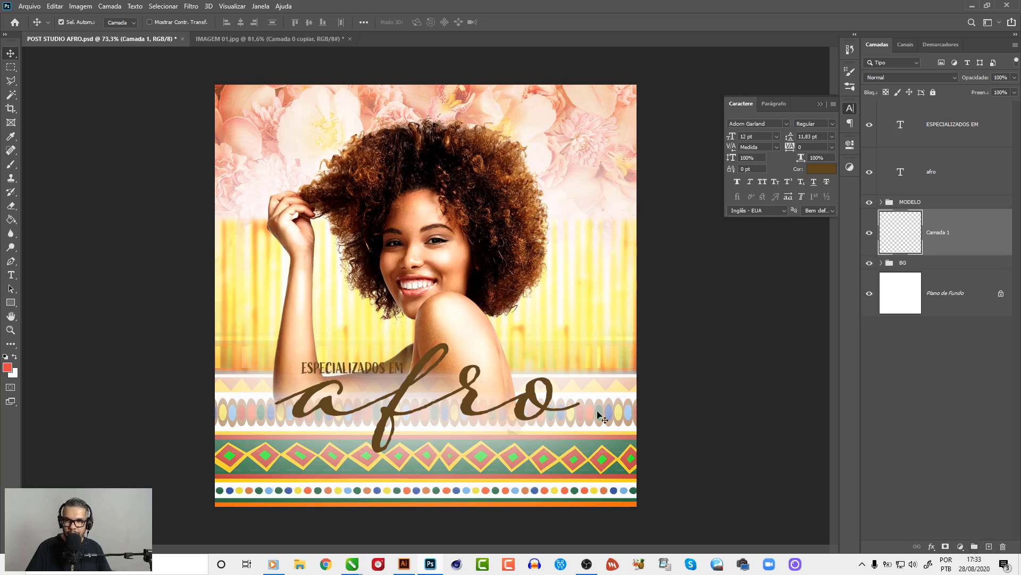
Try pink brush strokes over the afro title, then undo them.
{"action": "key", "text": "b"}
{"action": "left_click_drag", "start_coordinate": [293, 404], "coordinate": [538, 377]}
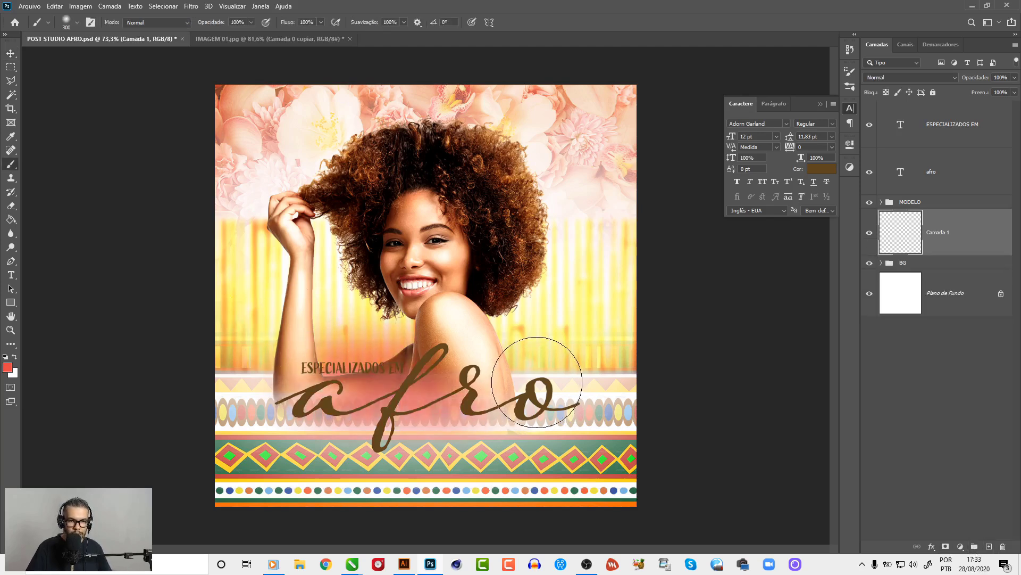
{"action": "left_click_drag", "start_coordinate": [298, 404], "coordinate": [616, 388]}
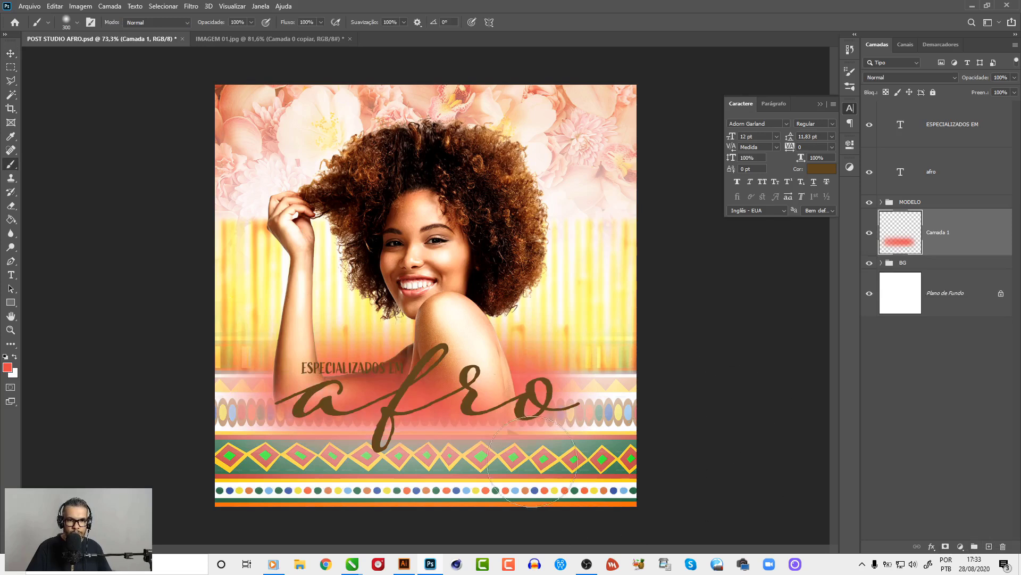
{"action": "key", "text": "ctrl+z"}
{"action": "key", "text": "ctrl+z"}
{"action": "key", "text": "ctrl+shift+z"}
{"action": "key", "text": "ctrl+shift+z"}
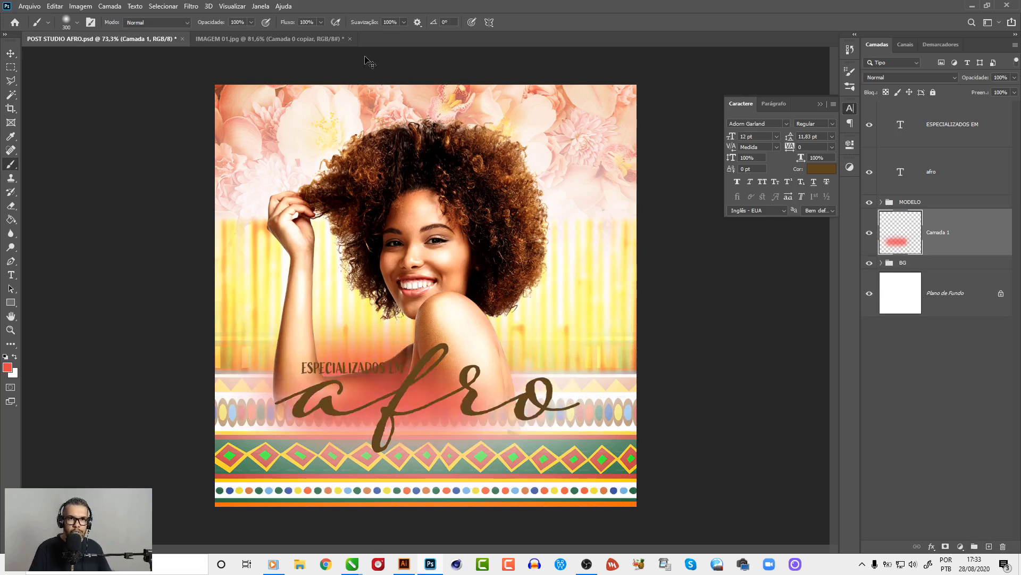
{"action": "key", "text": "ctrl+z"}
{"action": "key", "text": "ctrl+z"}
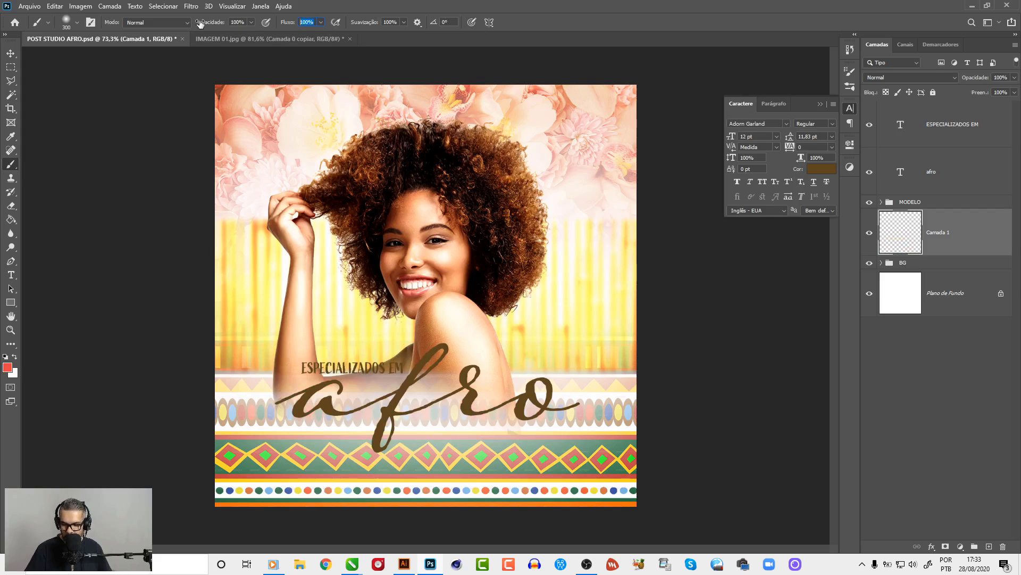
{"action": "type", "text": "15"}
Set the brush Flow to 100% and Smoothing to 0%, undoing the test strokes.
{"action": "key", "text": "Return"}
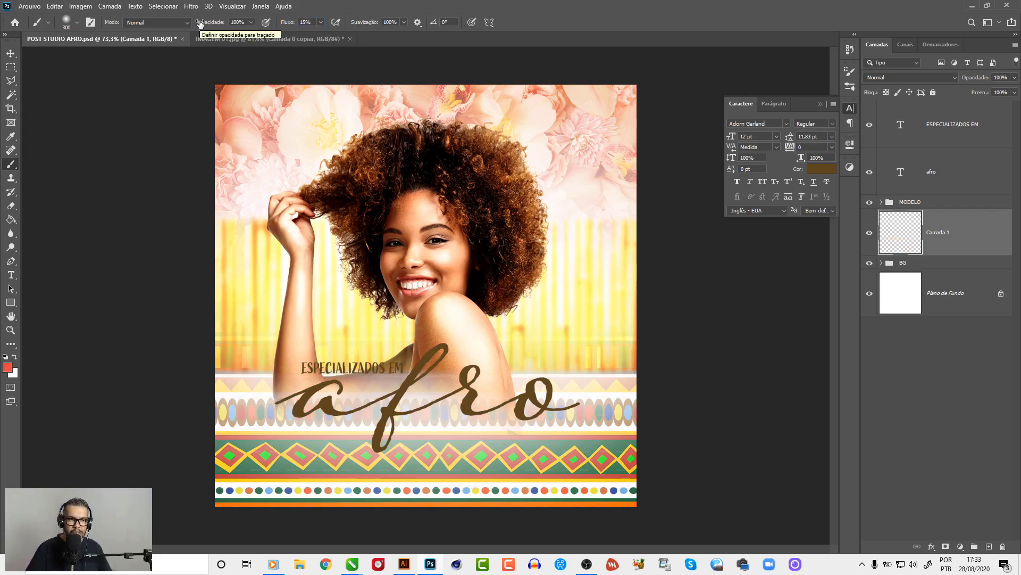
{"action": "left_click_drag", "start_coordinate": [270, 399], "coordinate": [319, 395]}
{"action": "key", "text": "ctrl+z"}
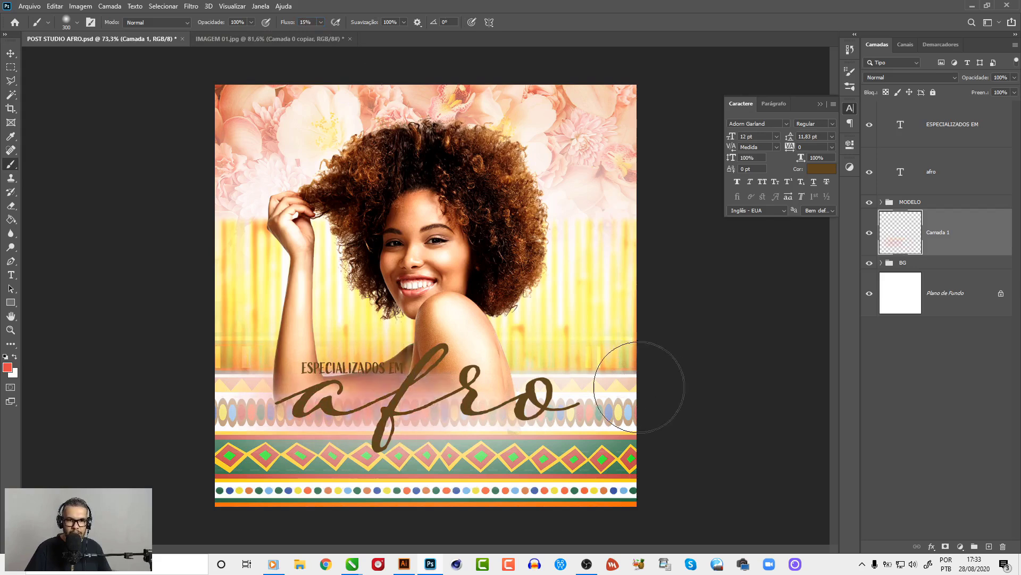
{"action": "left_click", "coordinate": [307, 23]}
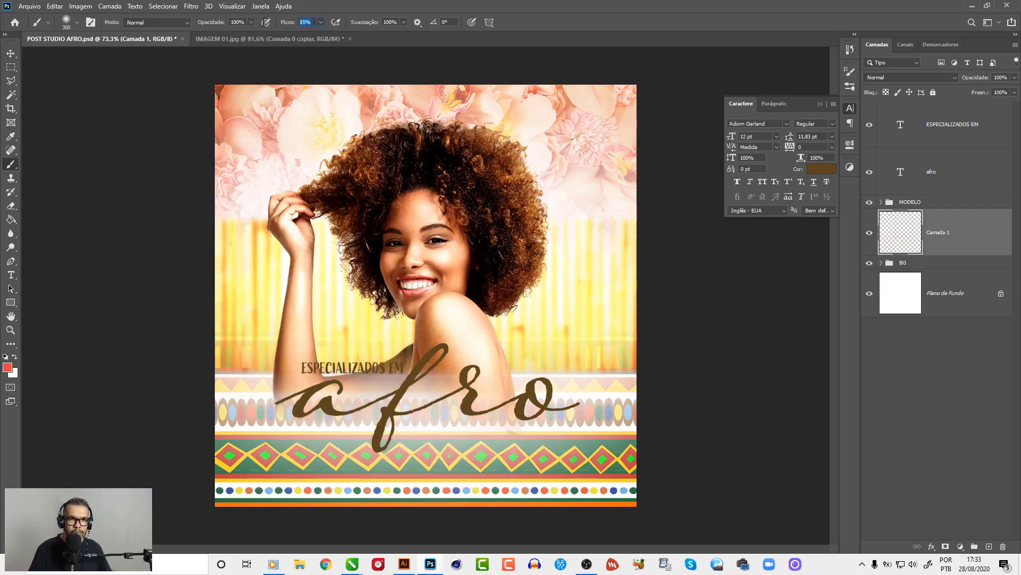
{"action": "type", "text": "100"}
{"action": "key", "text": "Return"}
{"action": "left_click", "coordinate": [398, 22]}
{"action": "type", "text": "0"}
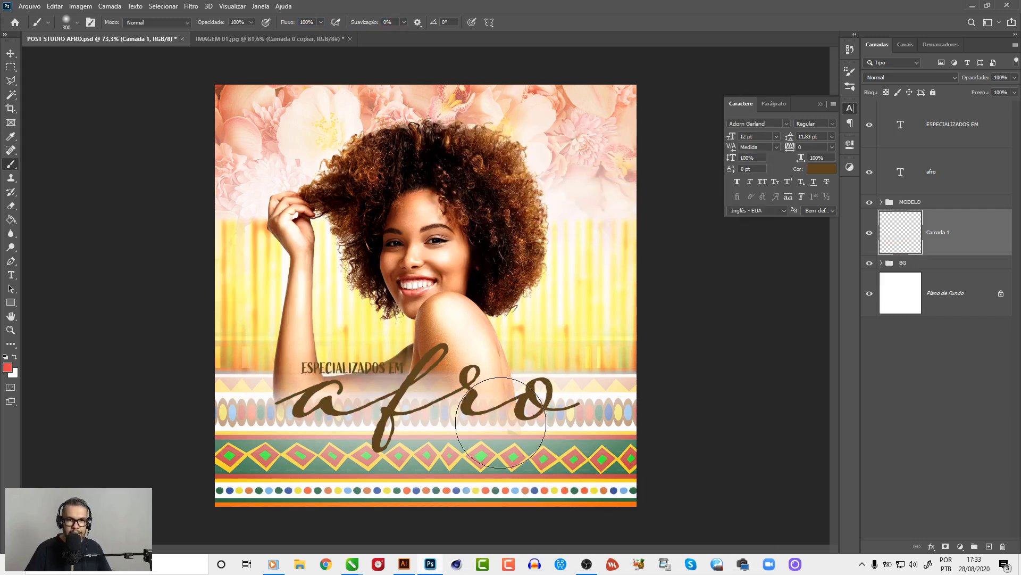
{"action": "left_click_drag", "start_coordinate": [559, 373], "coordinate": [379, 355]}
{"action": "key", "text": "ctrl+z"}
{"action": "key", "text": "ctrl+shift+z"}
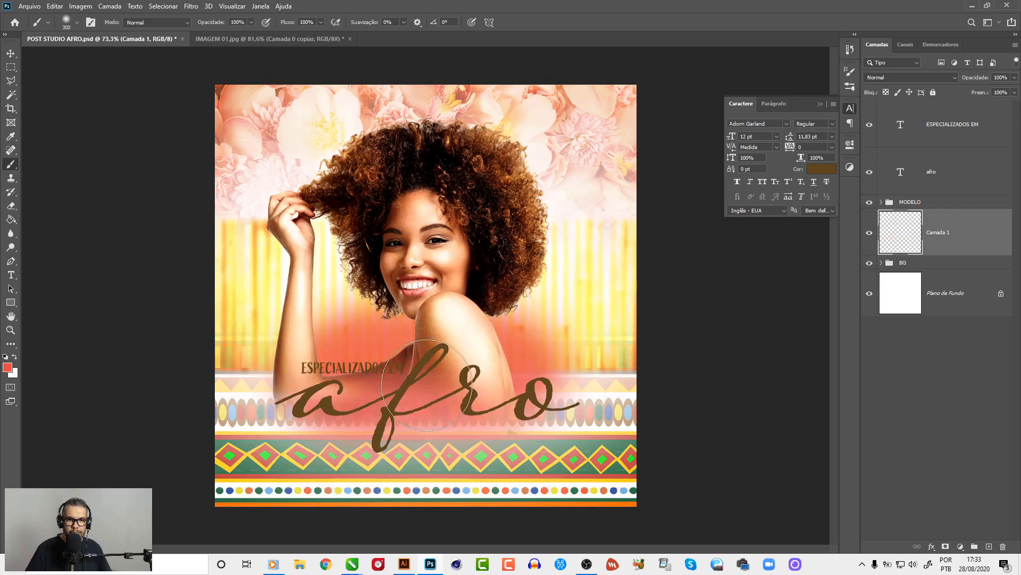
{"action": "key", "text": "ctrl+z"}
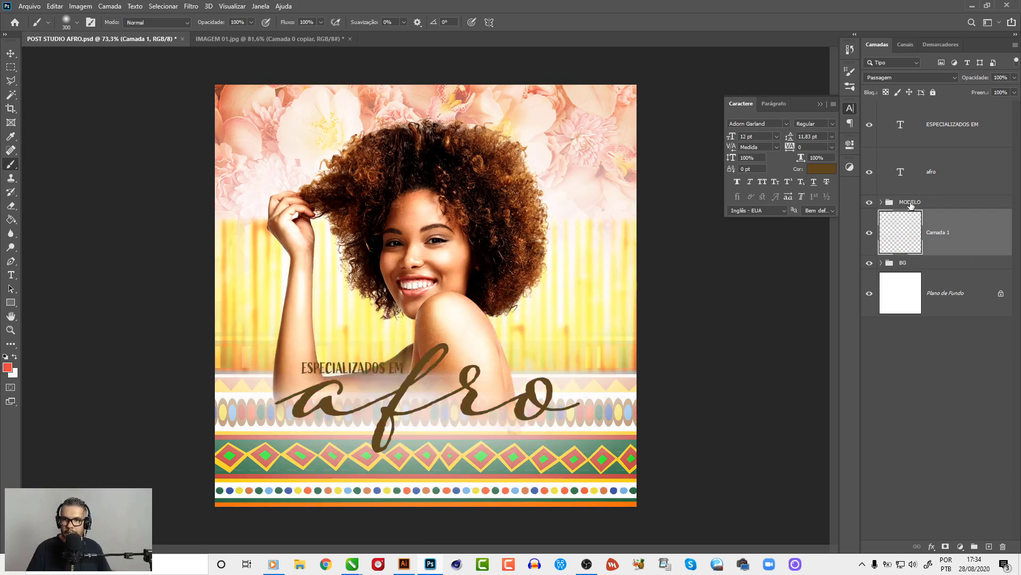
Move Camada 1 into the MODELO group above the photo.
{"action": "left_click", "coordinate": [911, 203]}
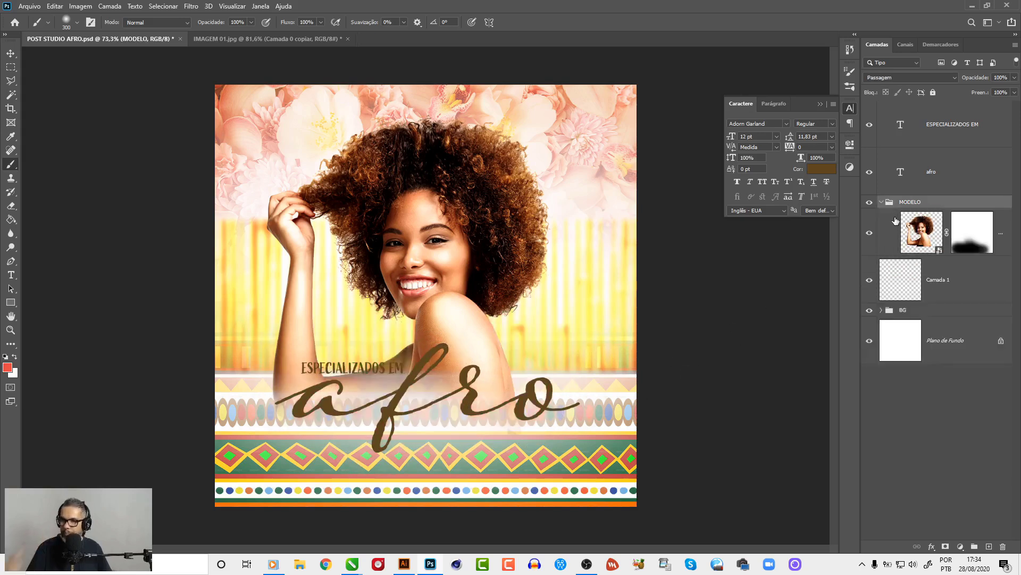
{"action": "left_click_drag", "start_coordinate": [898, 271], "coordinate": [918, 213]}
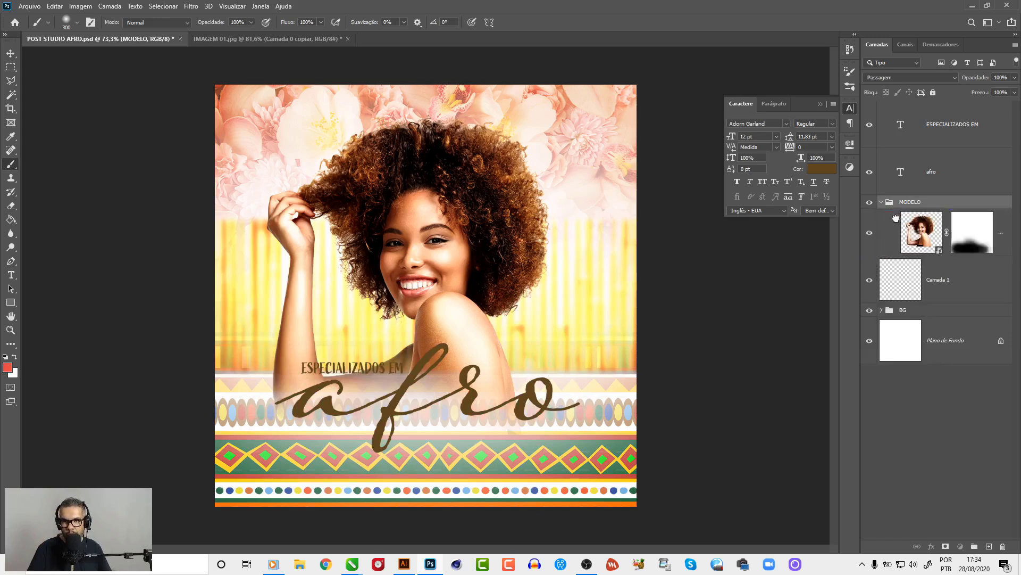
{"action": "left_click_drag", "start_coordinate": [347, 391], "coordinate": [440, 420]}
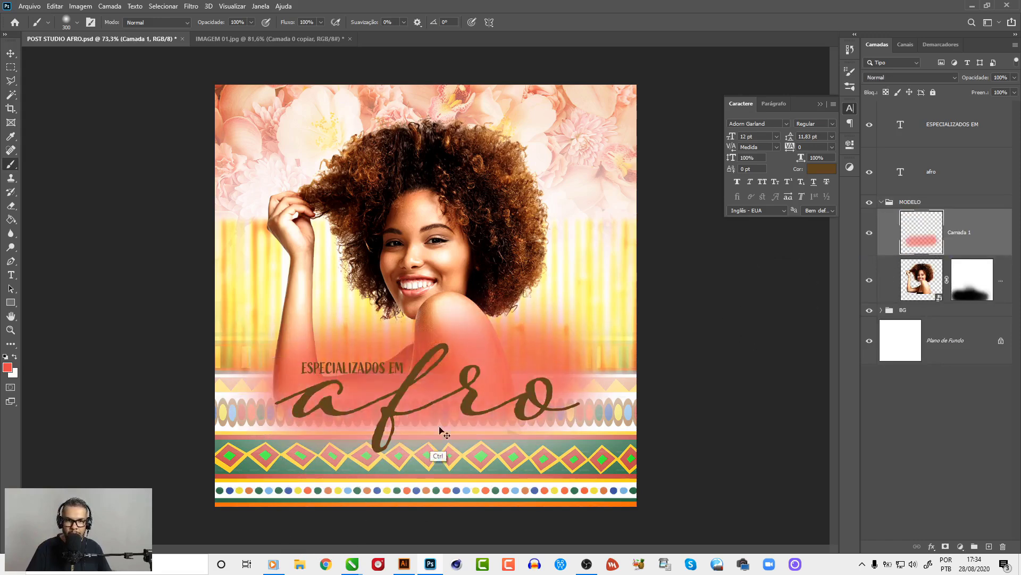
{"action": "key", "text": "ctrl+z"}
{"action": "left_click_drag", "start_coordinate": [341, 372], "coordinate": [424, 396]}
{"action": "key", "text": "ctrl+z"}
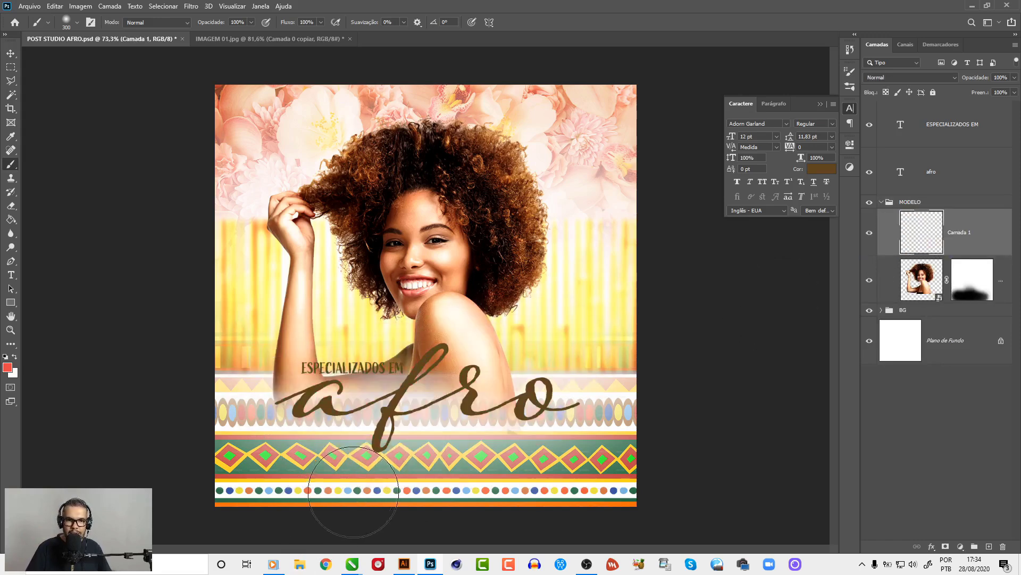
Paint soft white haze behind the afro title with white as foreground colour.
{"action": "key", "text": "d"}
{"action": "key", "text": "x"}
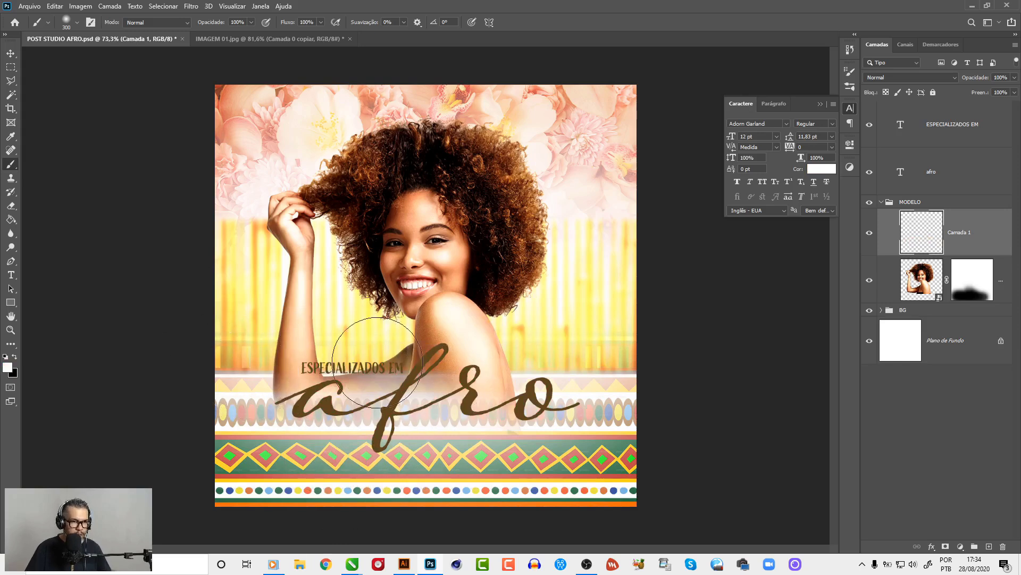
{"action": "left_click_drag", "start_coordinate": [298, 400], "coordinate": [559, 434]}
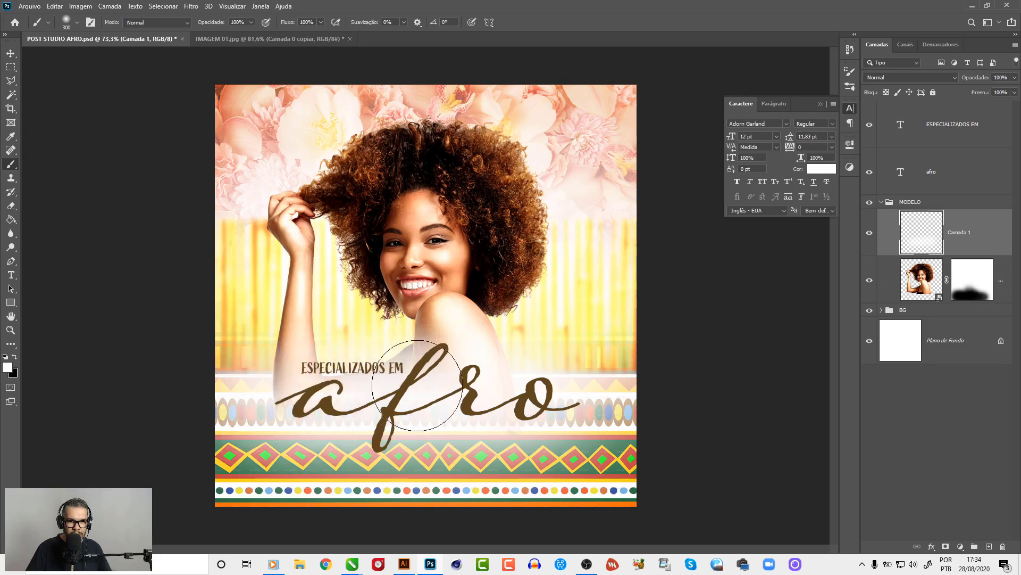
{"action": "left_click_drag", "start_coordinate": [404, 396], "coordinate": [529, 459]}
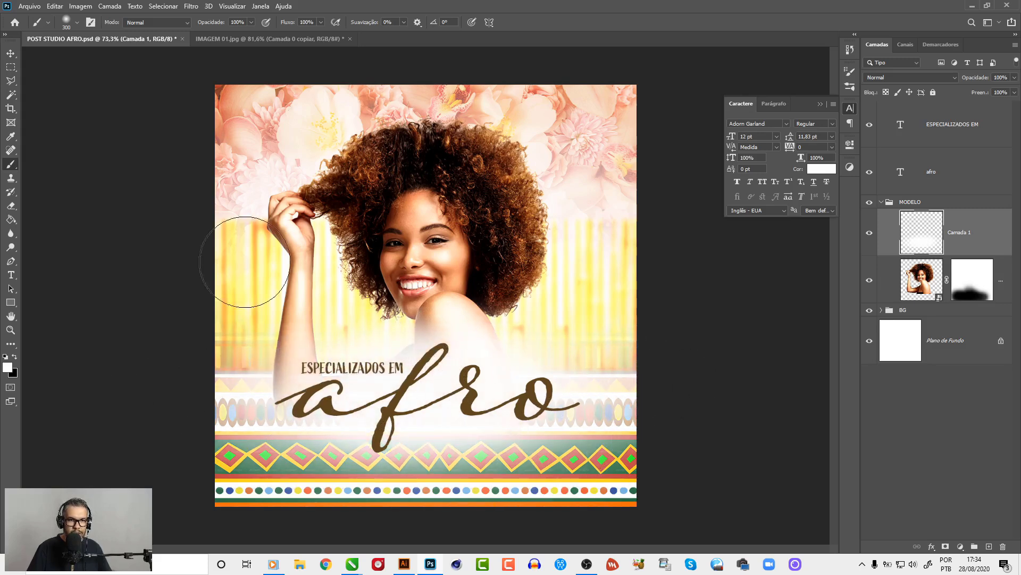
{"action": "key", "text": "v"}
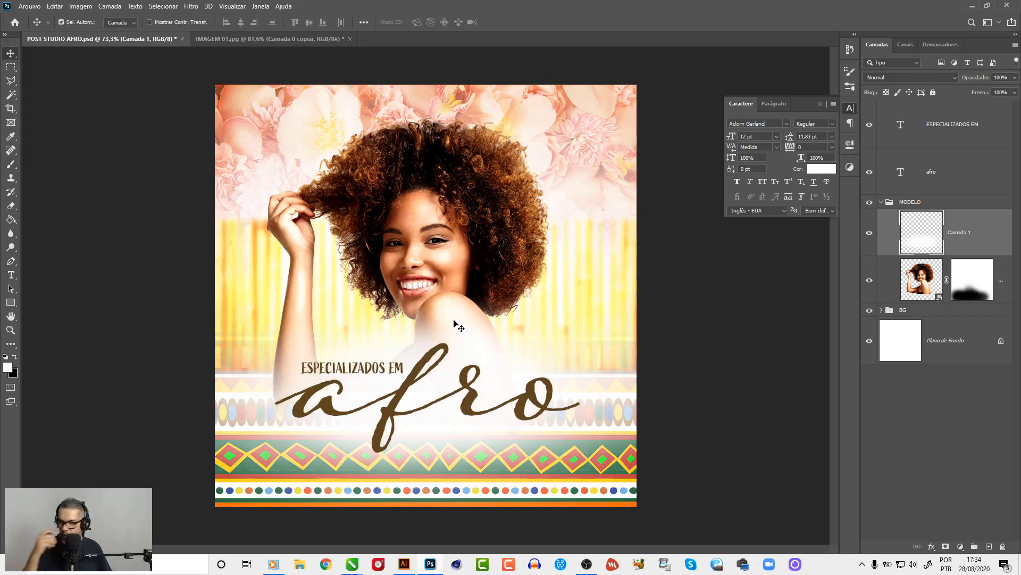
Set Camada 1's blend mode to Dissolver so the white haze becomes speckled grain.
{"action": "left_click", "coordinate": [955, 78]}
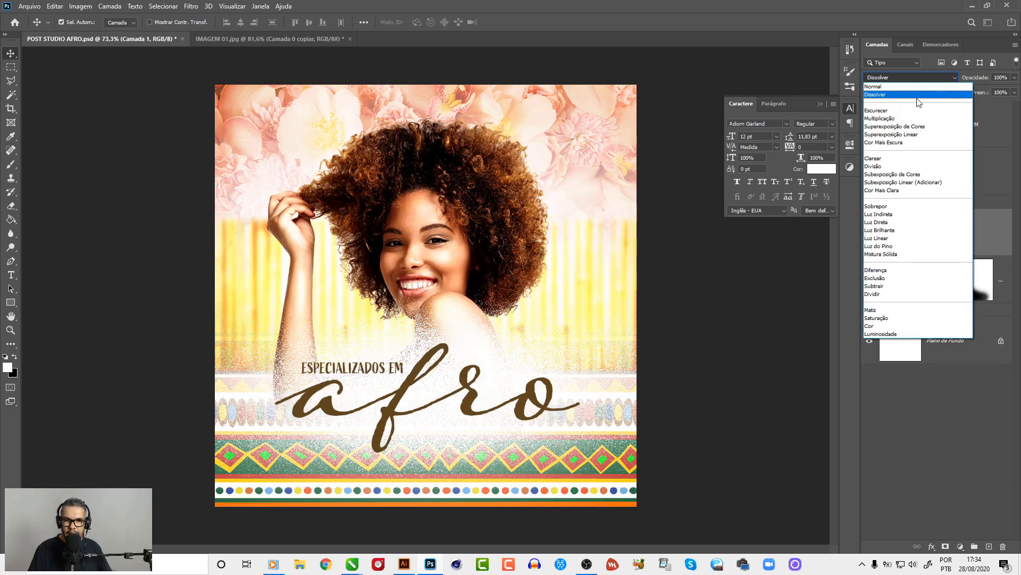
{"action": "left_click", "coordinate": [908, 97]}
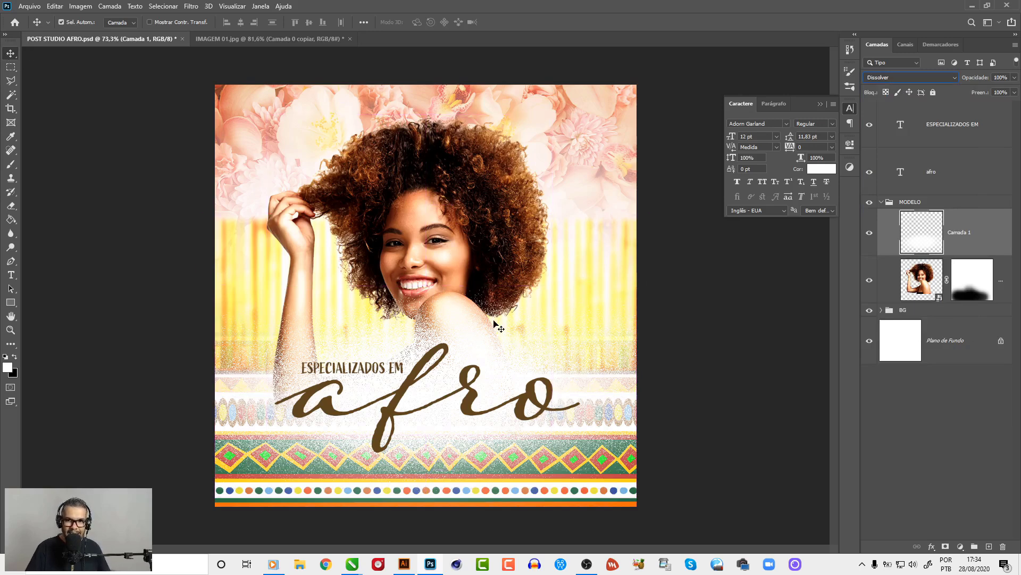
{"action": "key", "text": "ctrl+t"}
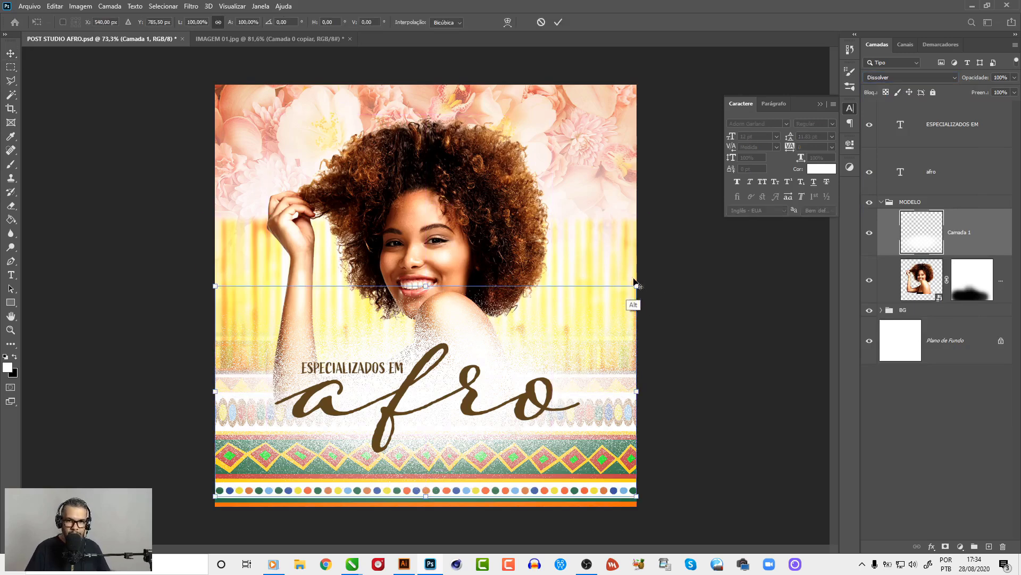
Shrink the haze and afro title slightly and move ESPECIALIZADOS EM down 15 px.
{"action": "left_click_drag", "start_coordinate": [637, 285], "coordinate": [585, 299]}
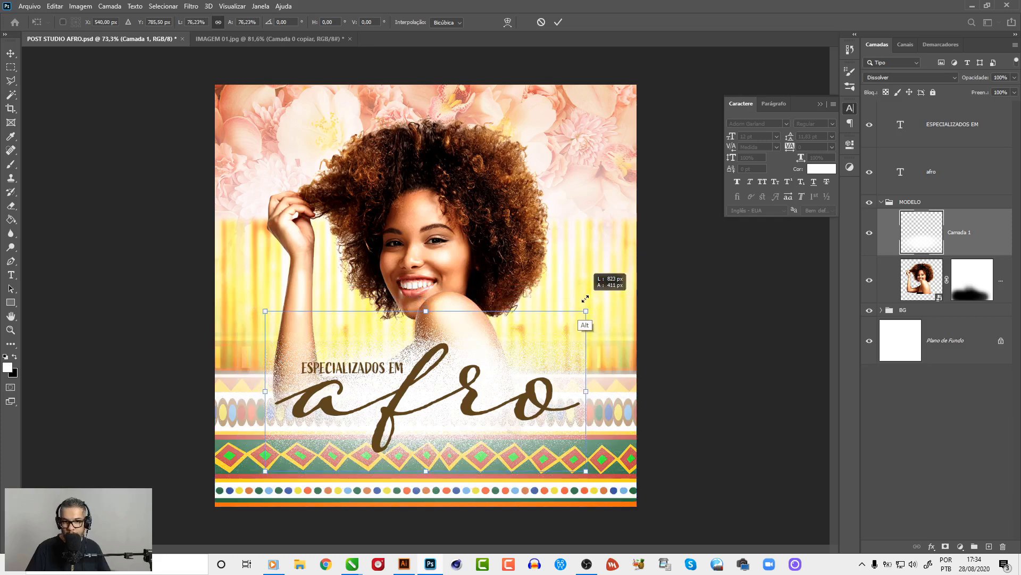
{"action": "key", "text": "Return"}
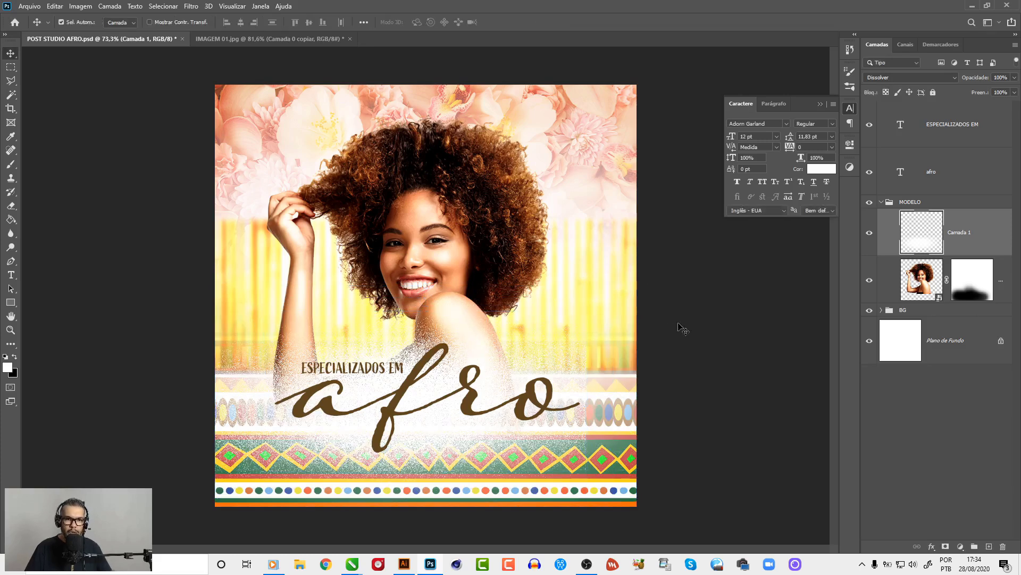
{"action": "key", "text": "alt+bracketright"}
{"action": "key", "text": "ctrl+t"}
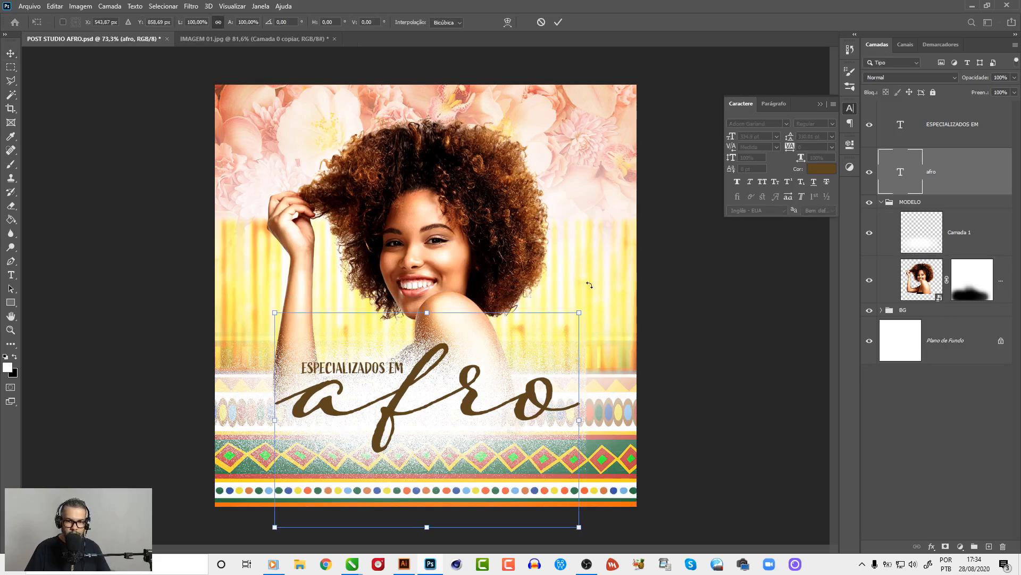
{"action": "left_click_drag", "start_coordinate": [582, 313], "coordinate": [558, 320]}
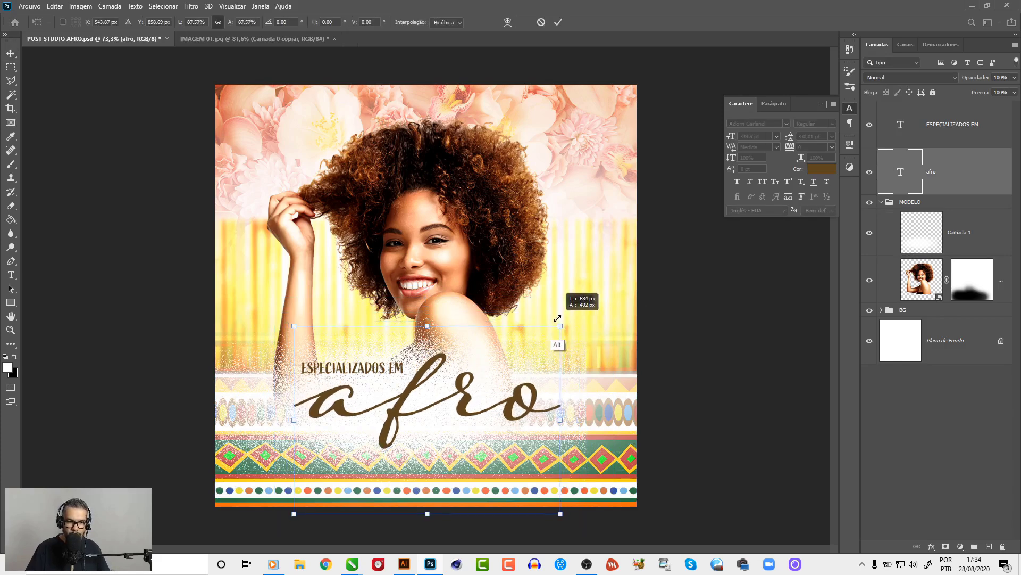
{"action": "key", "text": "Return"}
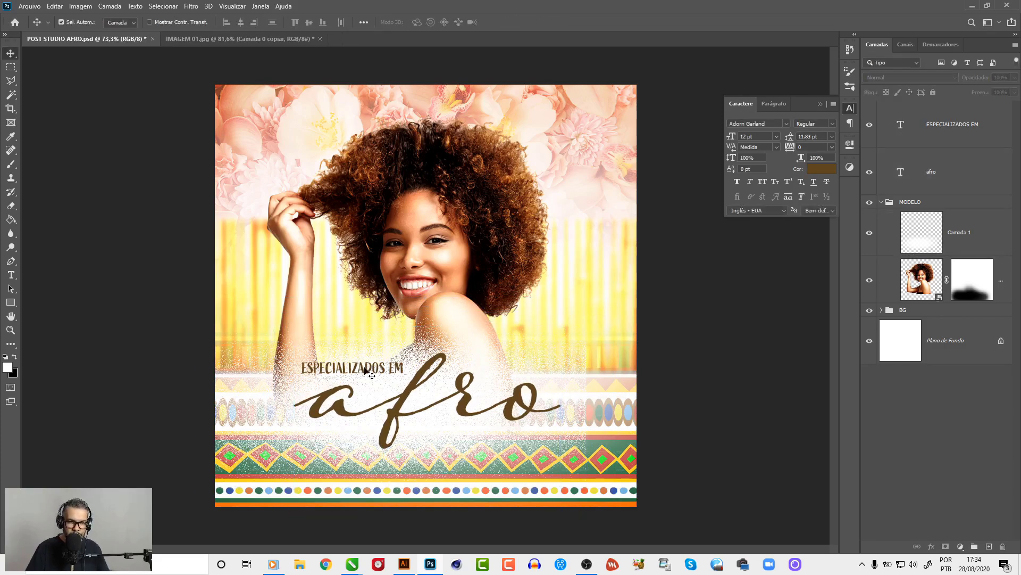
{"action": "left_click_drag", "start_coordinate": [363, 371], "coordinate": [363, 379]}
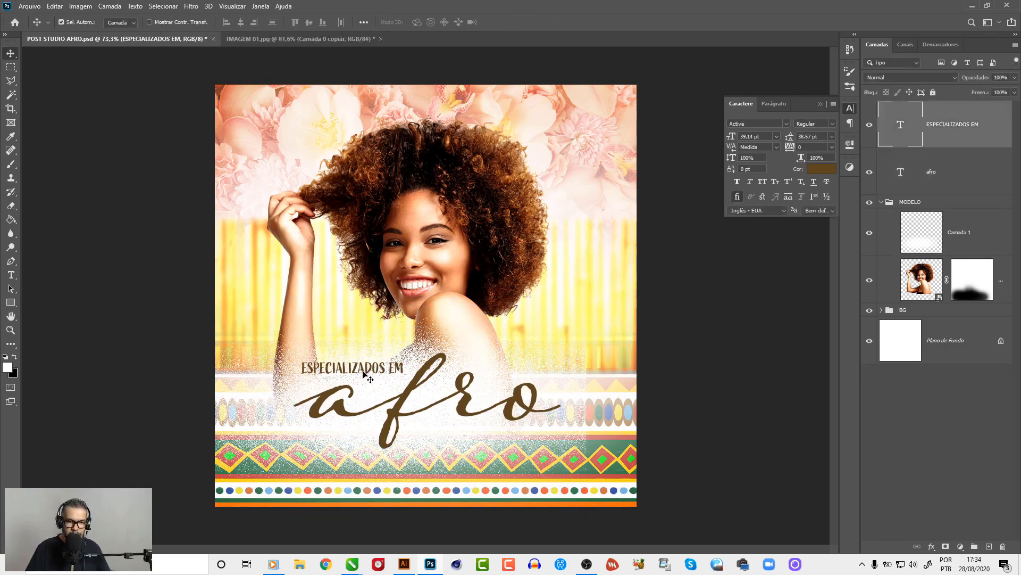
Rescale the speckled patch to 122% width, 74.76% height behind the title band.
{"action": "left_click", "coordinate": [426, 348]}
{"action": "key", "text": "ctrl+t"}
{"action": "left_click_drag", "start_coordinate": [588, 312], "coordinate": [605, 301]}
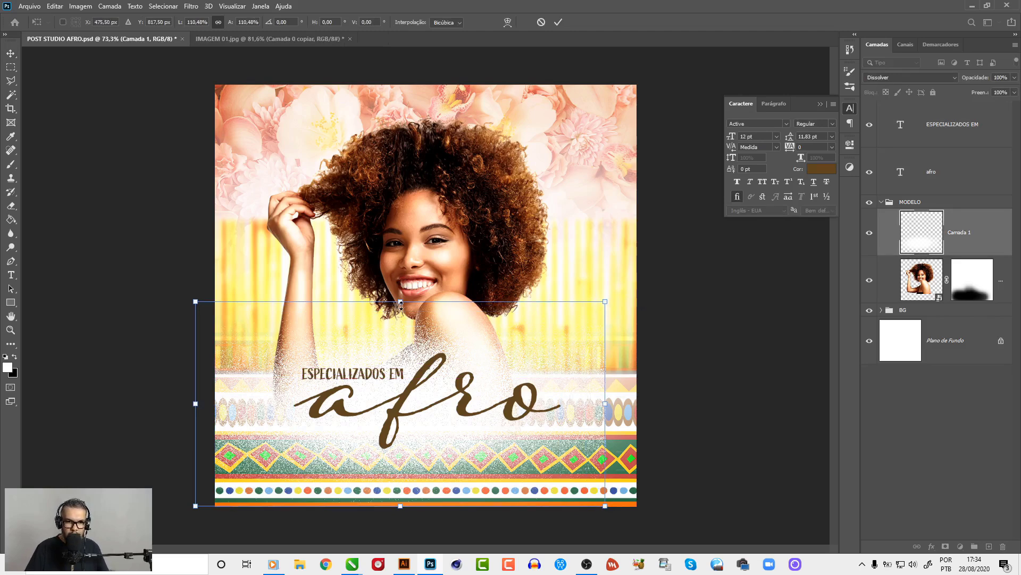
{"action": "left_click_drag", "start_coordinate": [401, 302], "coordinate": [400, 367]}
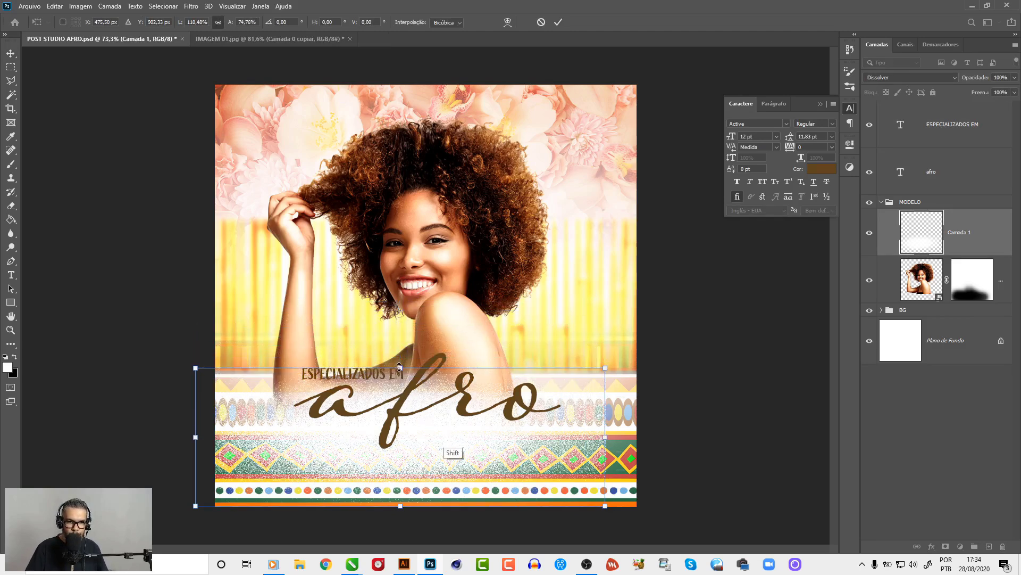
{"action": "left_click_drag", "start_coordinate": [425, 415], "coordinate": [440, 379]}
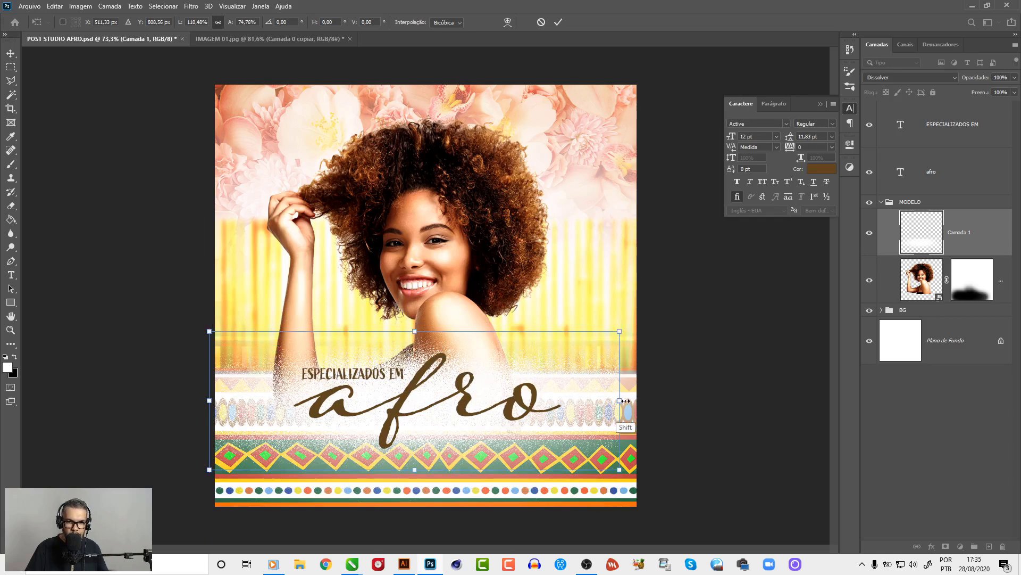
{"action": "mouse_move", "coordinate": [623, 402]}
{"action": "left_mouse_down"}
{"action": "mouse_move", "coordinate": [662, 401]}
{"action": "mouse_move", "coordinate": [579, 392]}
{"action": "left_mouse_up"}
{"action": "key", "text": "Return"}
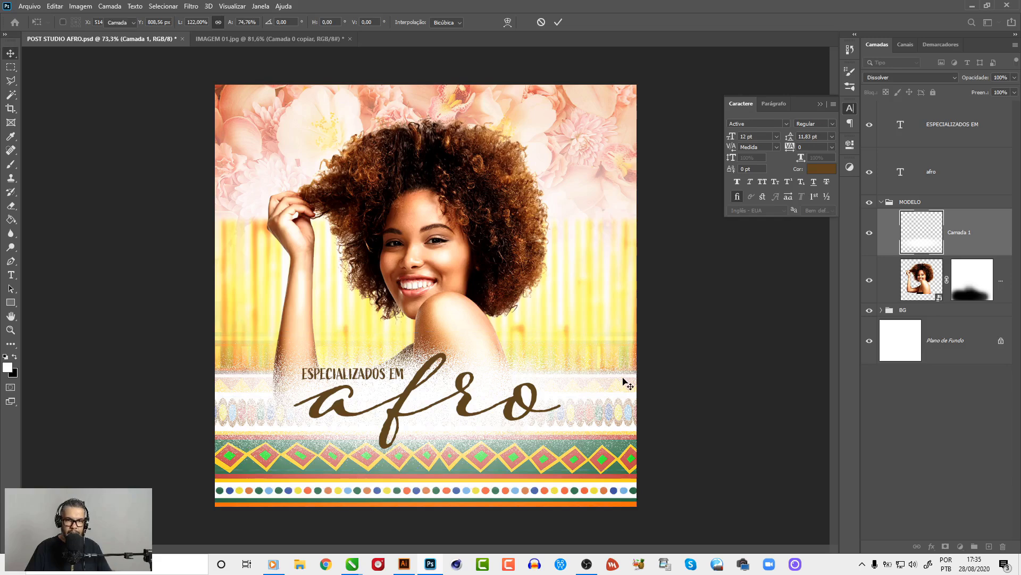
{"action": "left_click", "coordinate": [687, 349]}
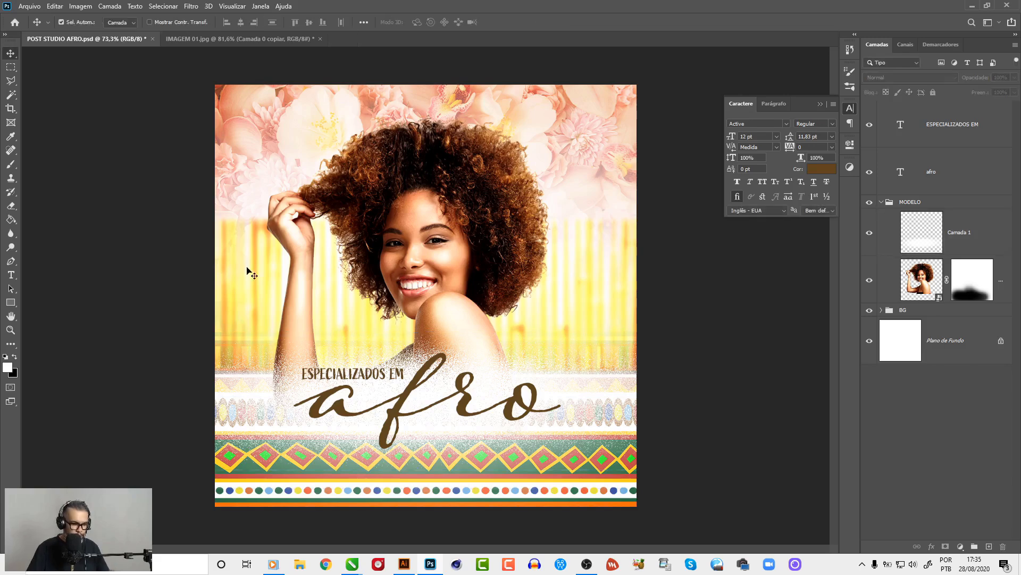
Save the post and shift the yellow bamboo texture layer lower.
{"action": "key", "text": "ctrl+s"}
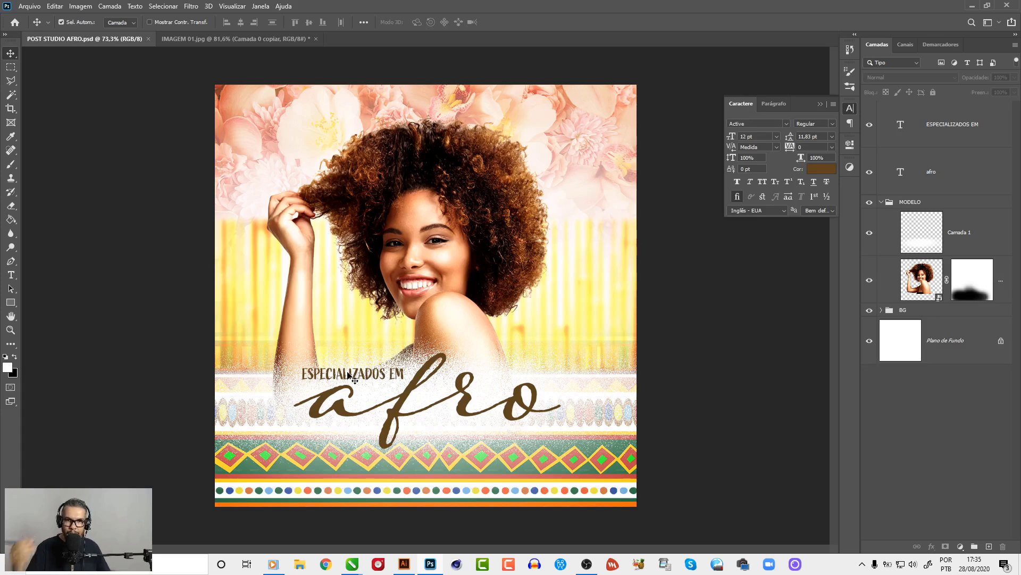
{"action": "left_click_drag", "start_coordinate": [584, 128], "coordinate": [585, 126]}
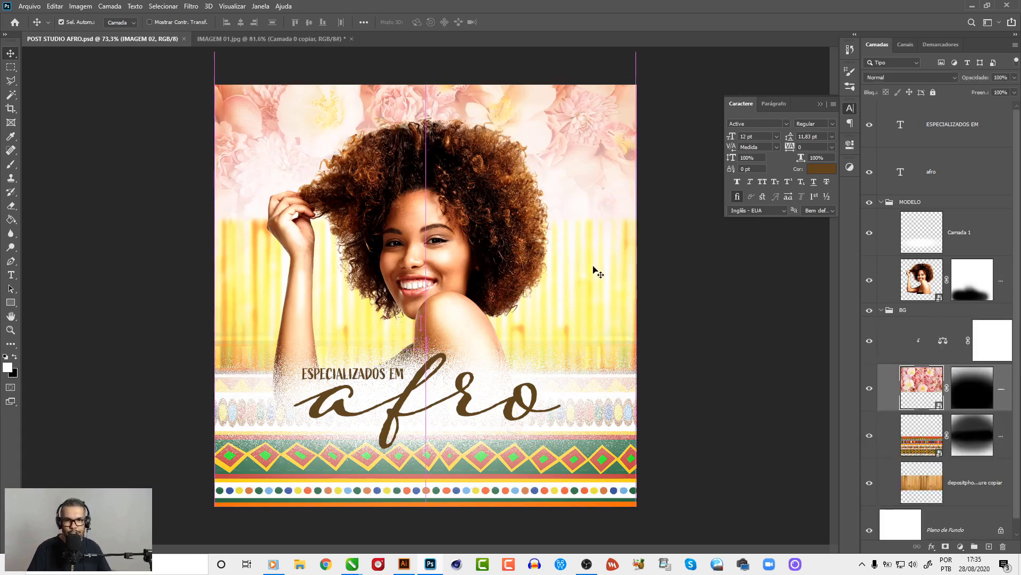
{"action": "left_click", "coordinate": [596, 314]}
{"action": "left_click_drag", "start_coordinate": [596, 316], "coordinate": [589, 353]}
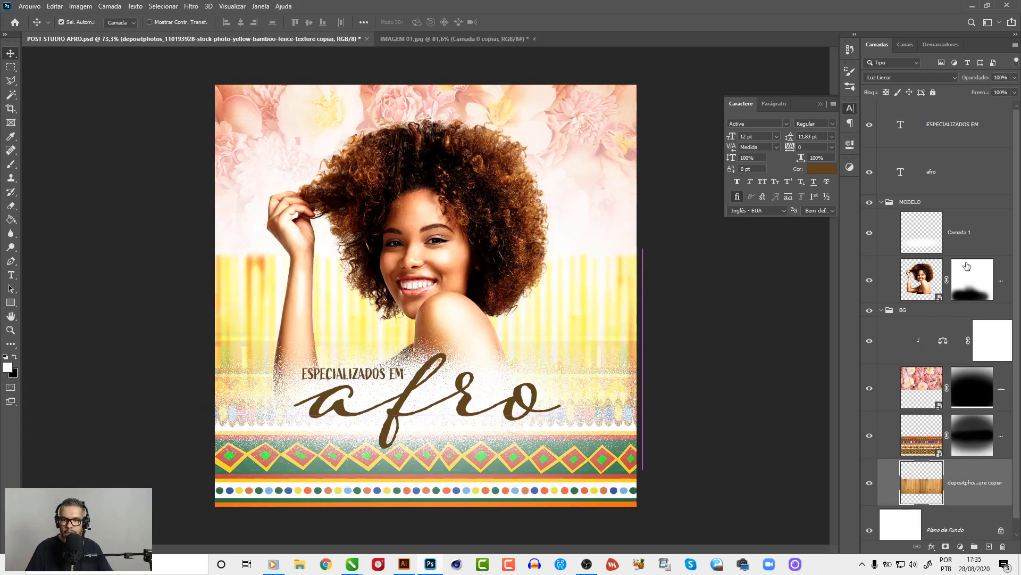
{"action": "left_click", "coordinate": [707, 331]}
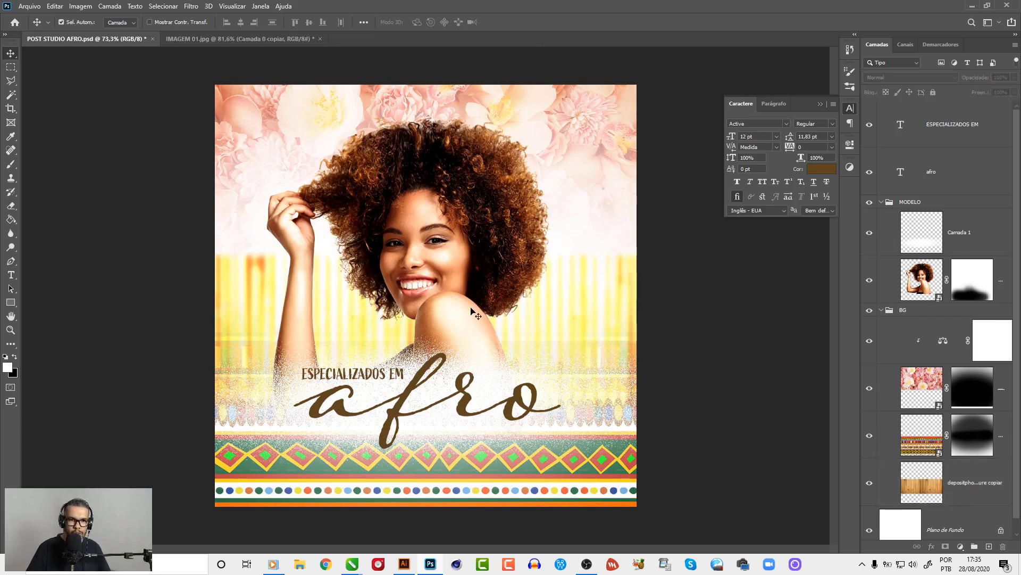
Collapse the Character panel, zoom in on the title, and select ESPECIALIZADOS EM.
{"action": "left_click", "coordinate": [820, 105]}
{"action": "key", "text": "z"}
{"action": "left_click_drag", "start_coordinate": [215, 307], "coordinate": [581, 439]}
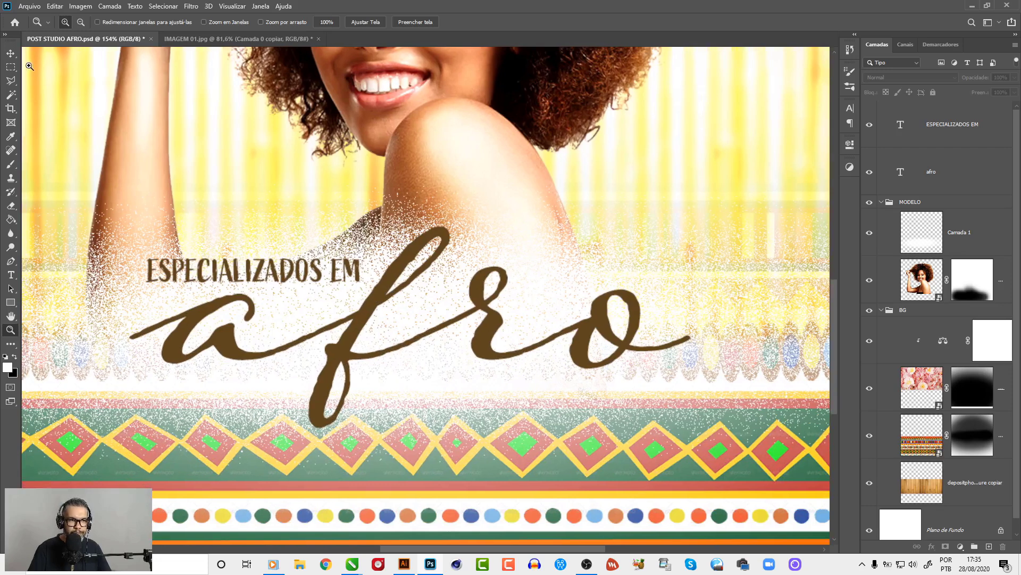
{"action": "left_click", "coordinate": [13, 54]}
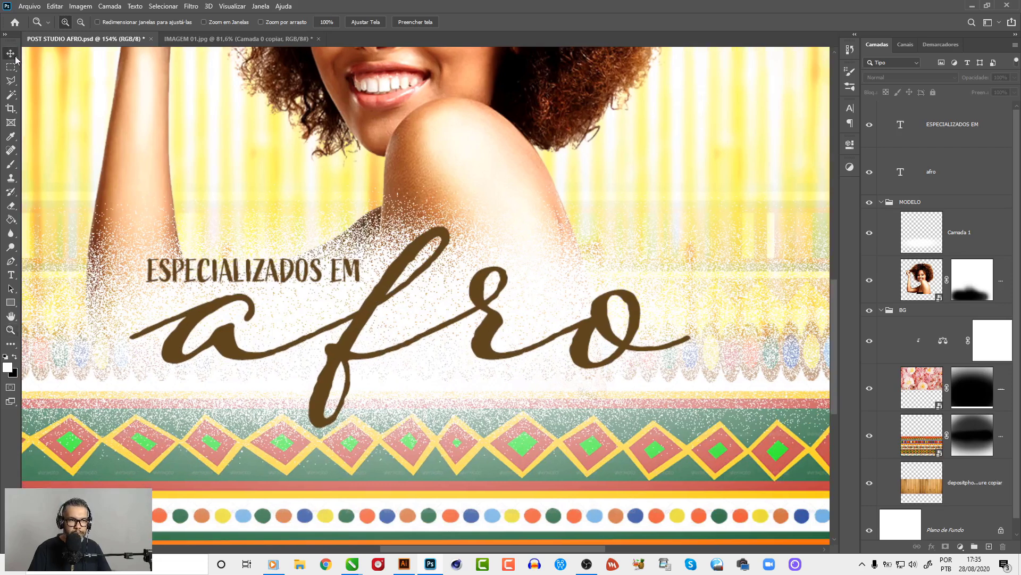
{"action": "left_click", "coordinate": [360, 270]}
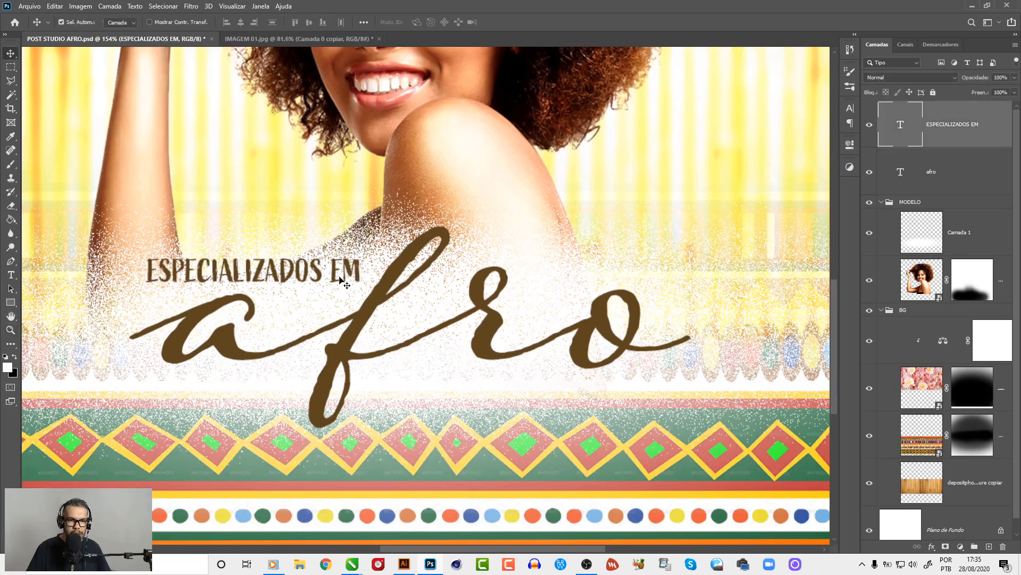
Duplicate ESPECIALIZADOS EM, then delete the copy and select the afro text.
{"action": "left_click_drag", "start_coordinate": [335, 276], "coordinate": [524, 384]}
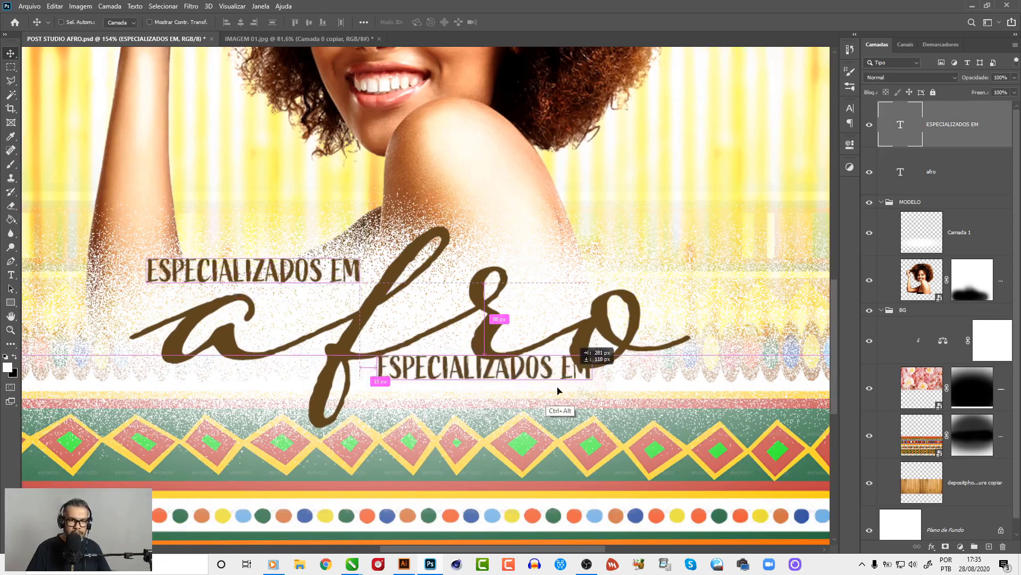
{"action": "double_click", "coordinate": [524, 384]}
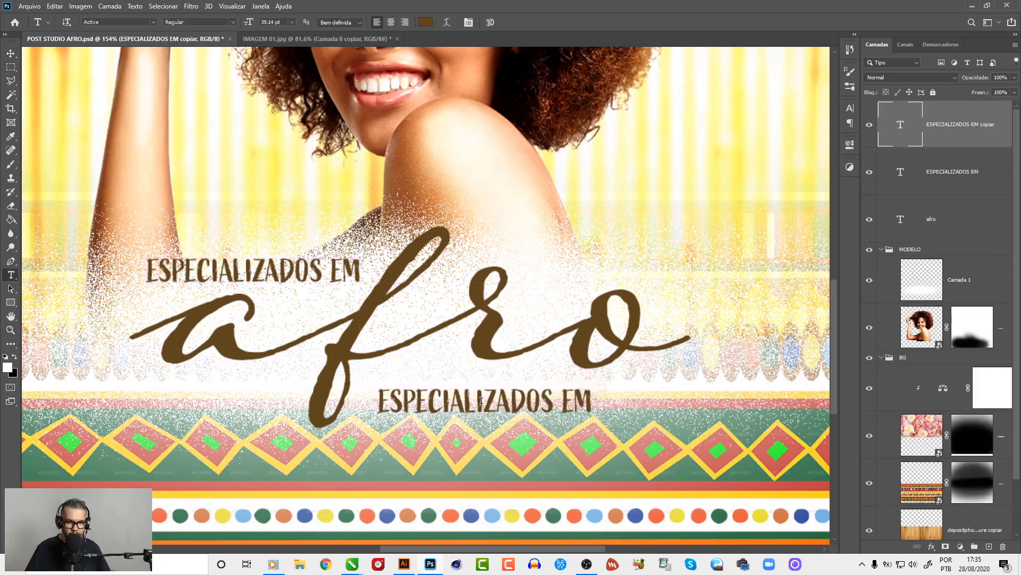
{"action": "left_click", "coordinate": [9, 53]}
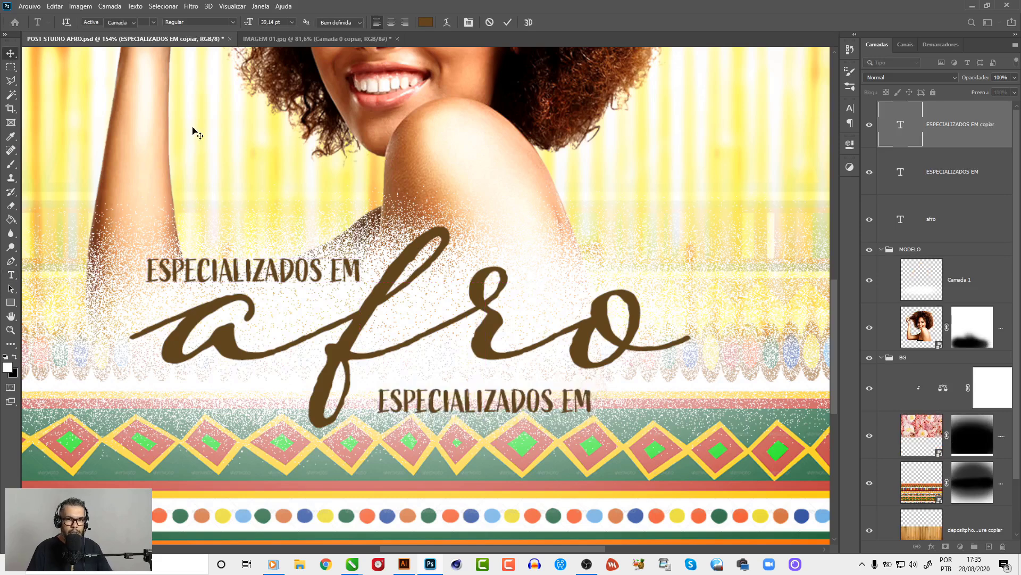
{"action": "key", "text": "Delete"}
{"action": "left_click", "coordinate": [495, 328], "text": "ctrl"}
Duplicate the afro text below and change the copy's text to 'hair'.
{"action": "left_click_drag", "start_coordinate": [530, 414], "coordinate": [590, 485]}
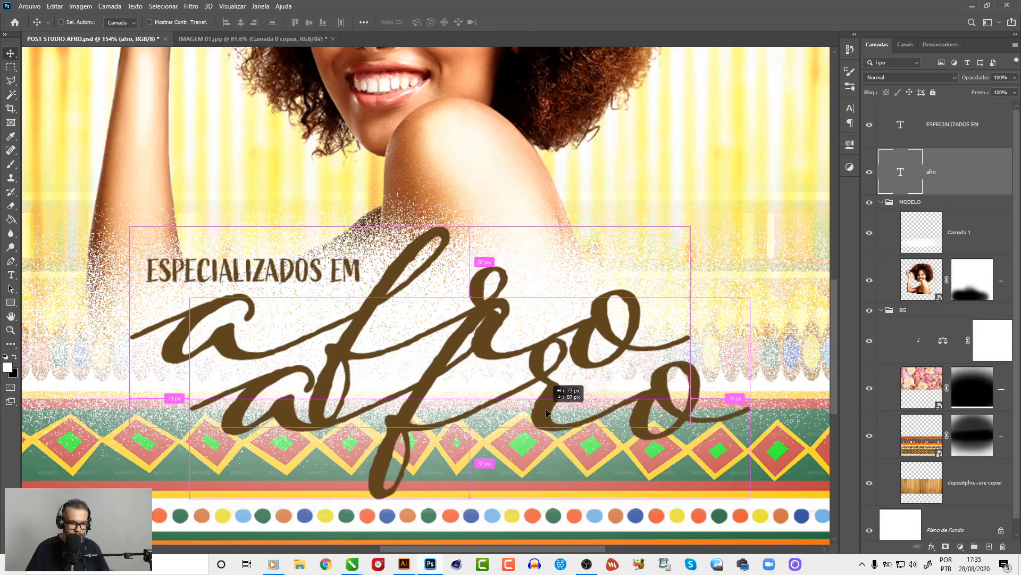
{"action": "key", "text": "t"}
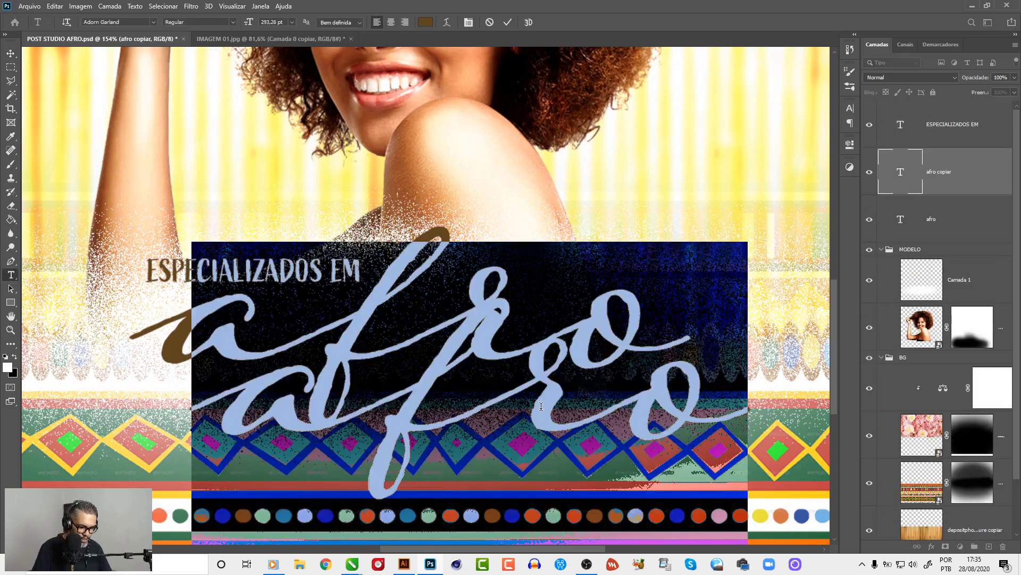
{"action": "type", "text": "ahar"}
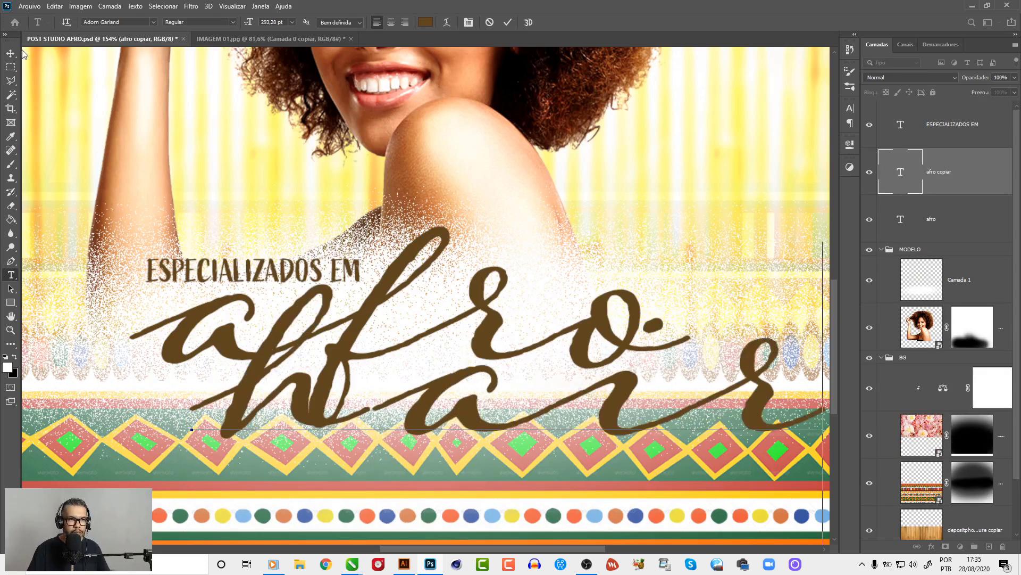
{"action": "key", "text": "ctrl+Return"}
Scale 'hair' to about 41%, tuck it beneath afro, and fit the post in view.
{"action": "key", "text": "ctrl+t"}
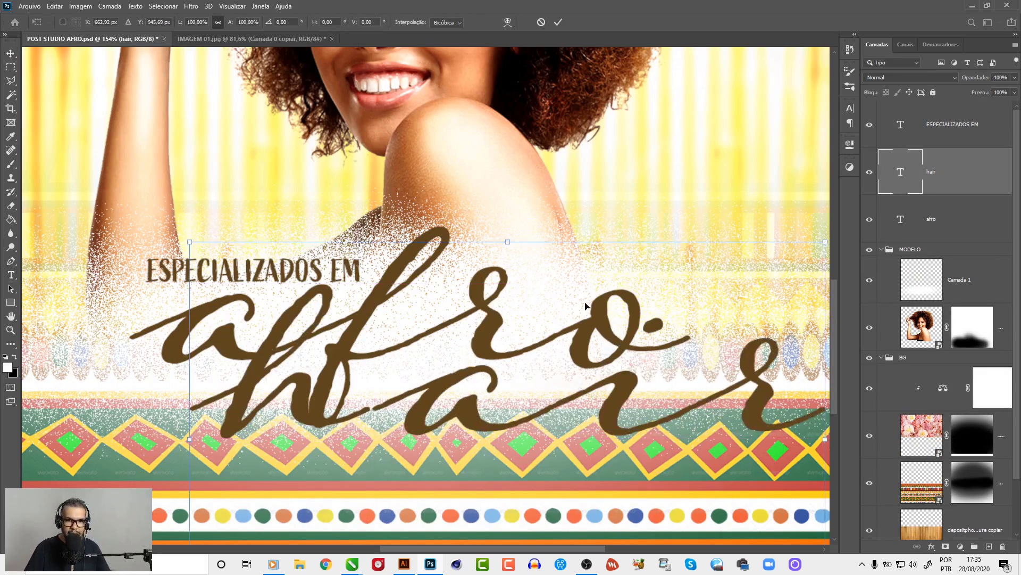
{"action": "mouse_move", "coordinate": [190, 242]}
{"action": "left_mouse_down"}
{"action": "mouse_move", "coordinate": [605, 519]}
{"action": "mouse_move", "coordinate": [413, 374]}
{"action": "left_mouse_up"}
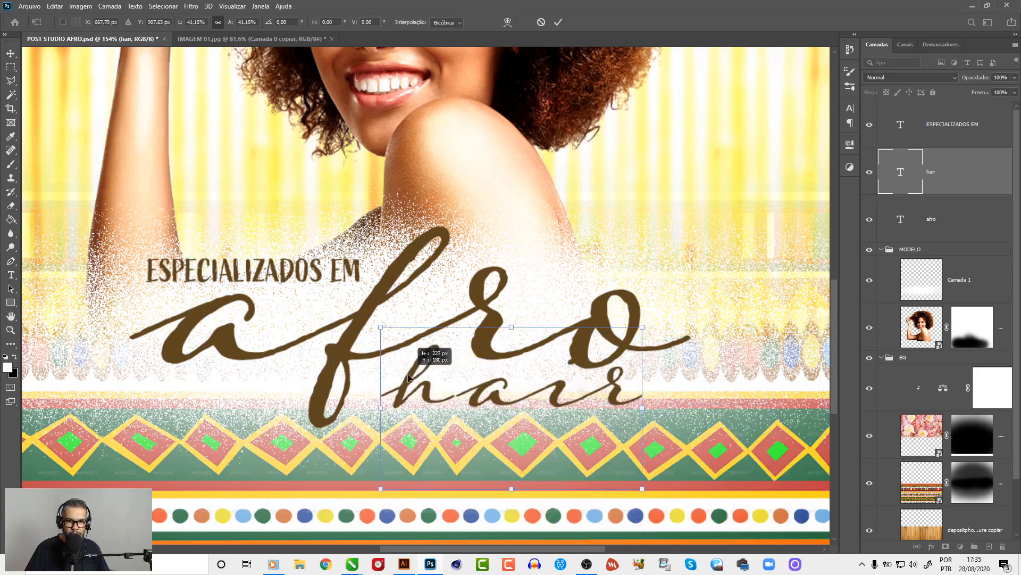
{"action": "key", "text": "Return"}
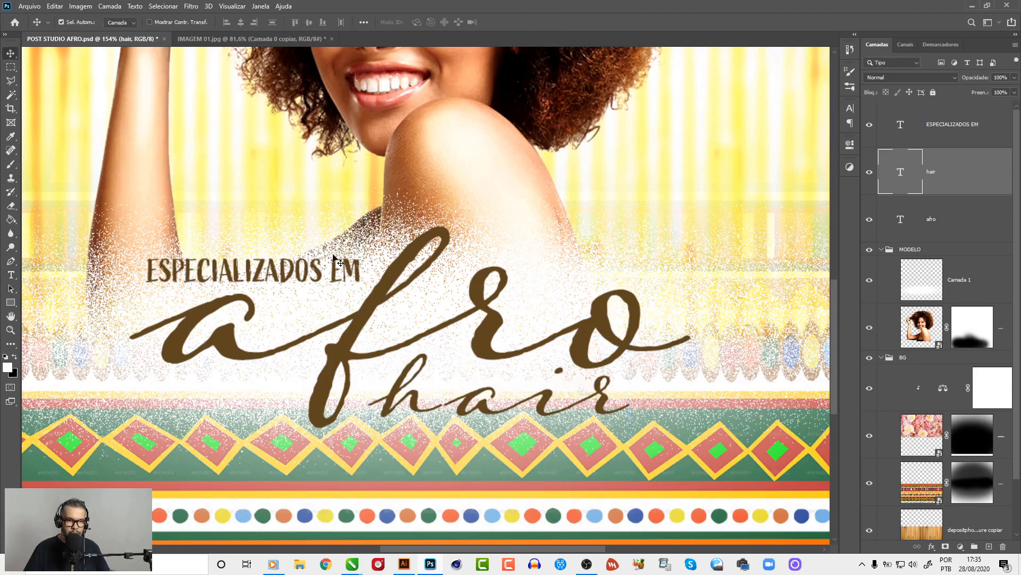
{"action": "left_click_drag", "start_coordinate": [440, 403], "coordinate": [455, 406]}
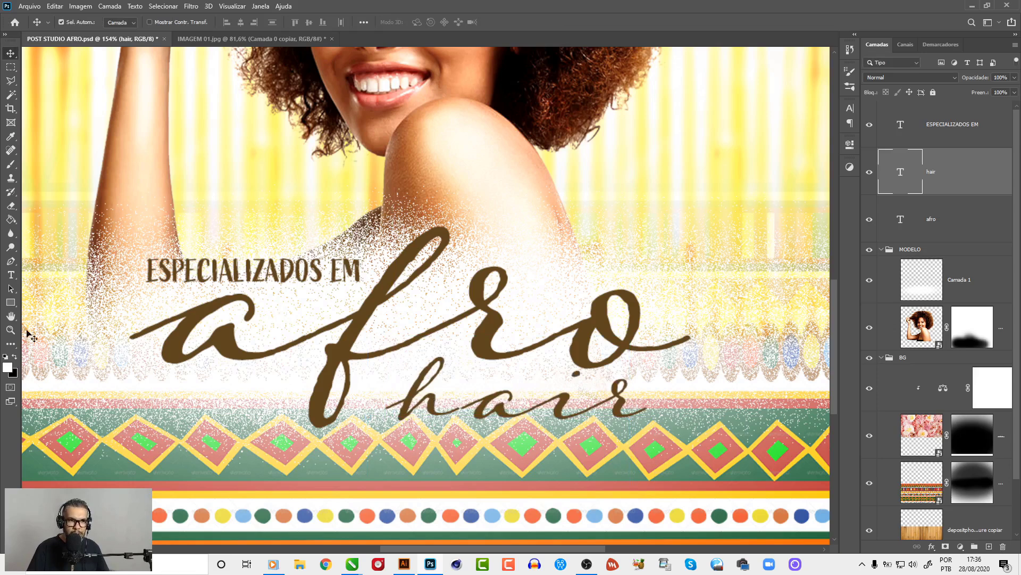
{"action": "double_click", "coordinate": [19, 315]}
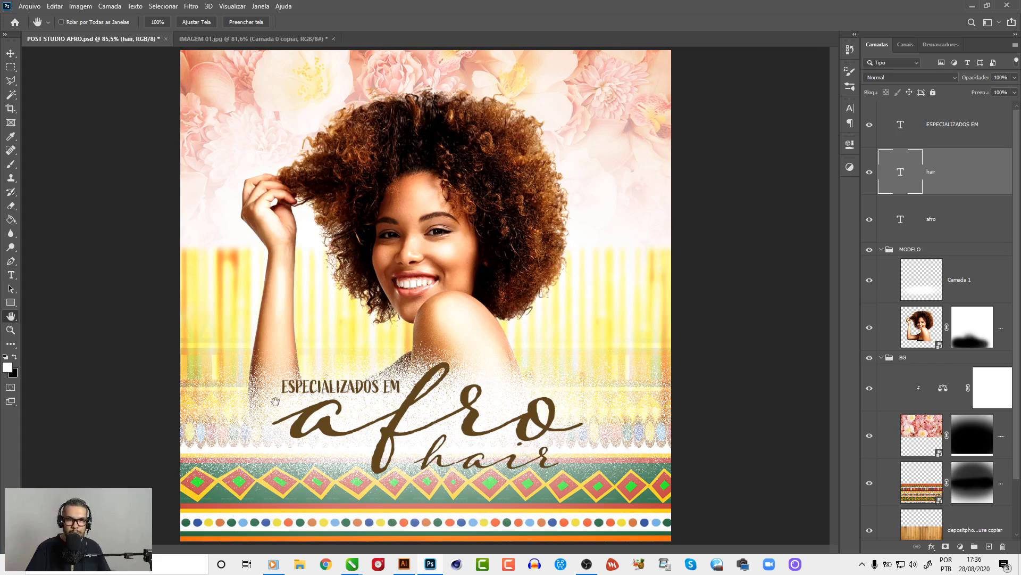
Draw a white 664 × 154 px rectangle centred along the bottom edge over the dotted band.
{"action": "left_click", "coordinate": [10, 53]}
{"action": "left_click", "coordinate": [64, 137]}
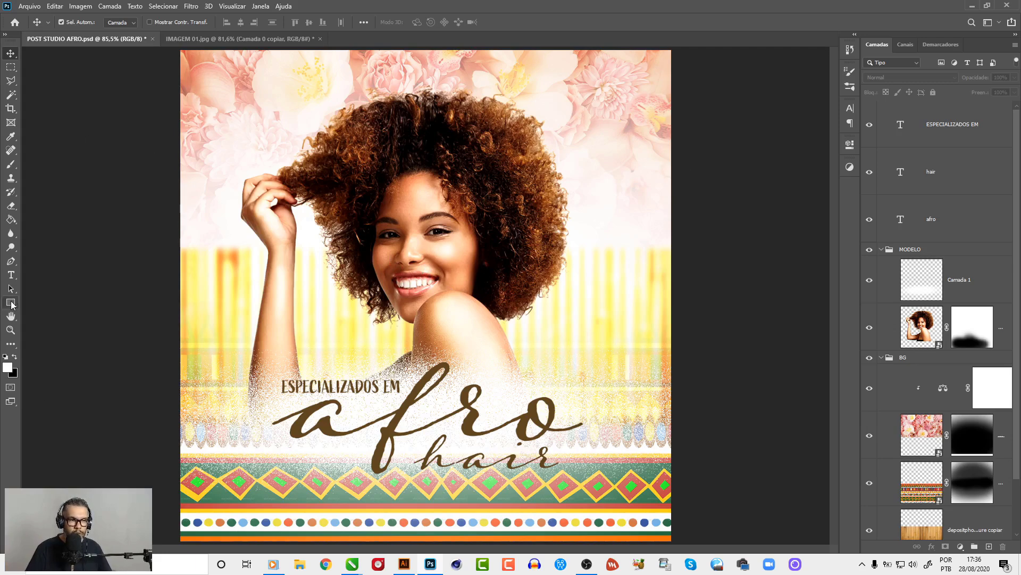
{"action": "left_click", "coordinate": [10, 303]}
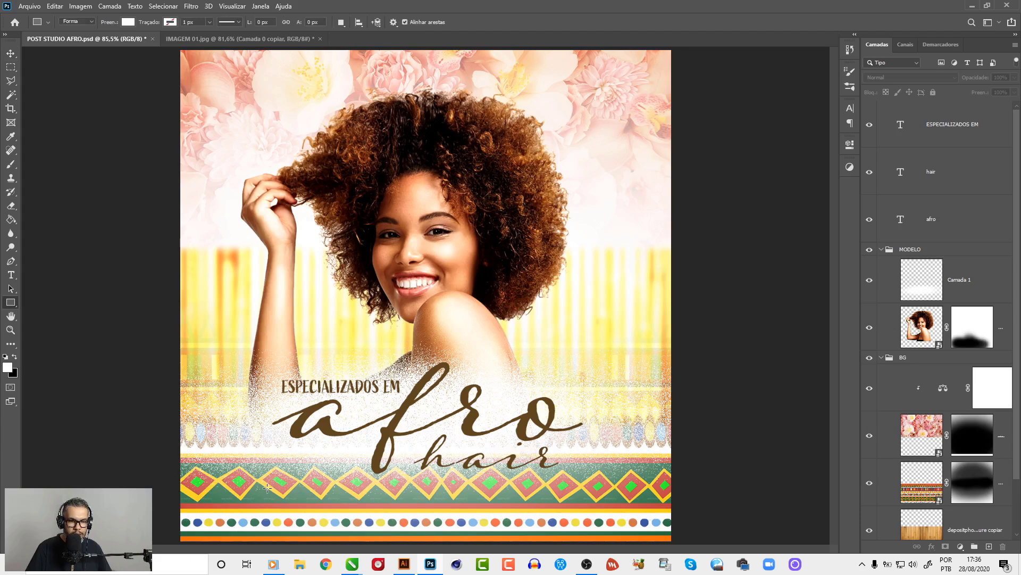
{"action": "left_click_drag", "start_coordinate": [267, 487], "coordinate": [576, 512]}
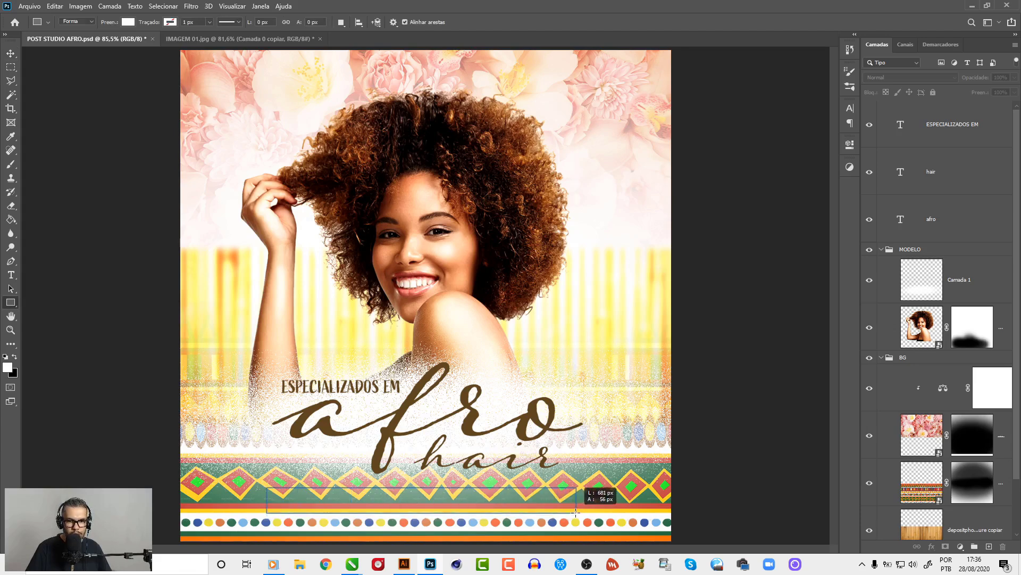
{"action": "left_click_drag", "start_coordinate": [576, 512], "coordinate": [570, 558]}
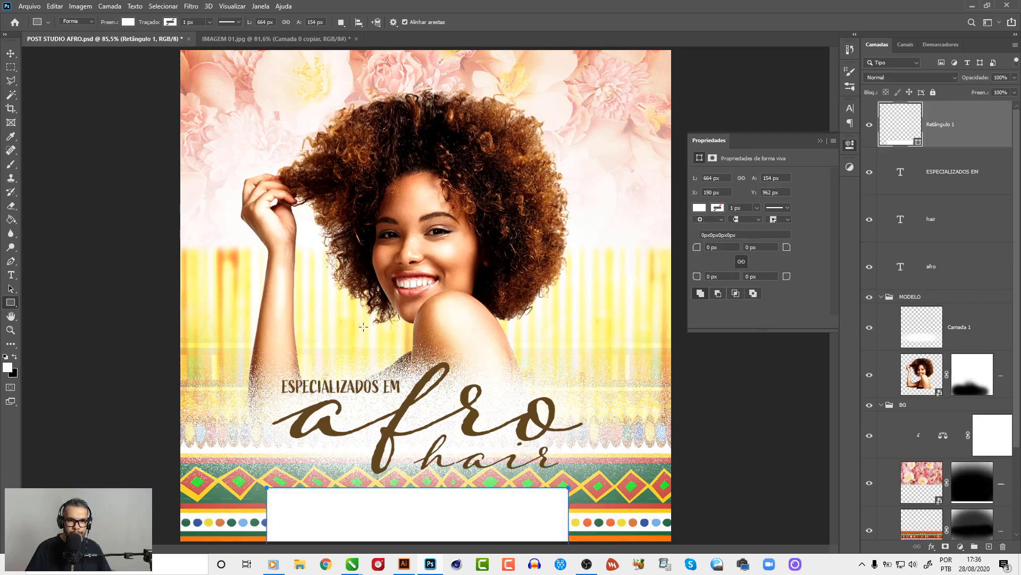
{"action": "left_click", "coordinate": [13, 57]}
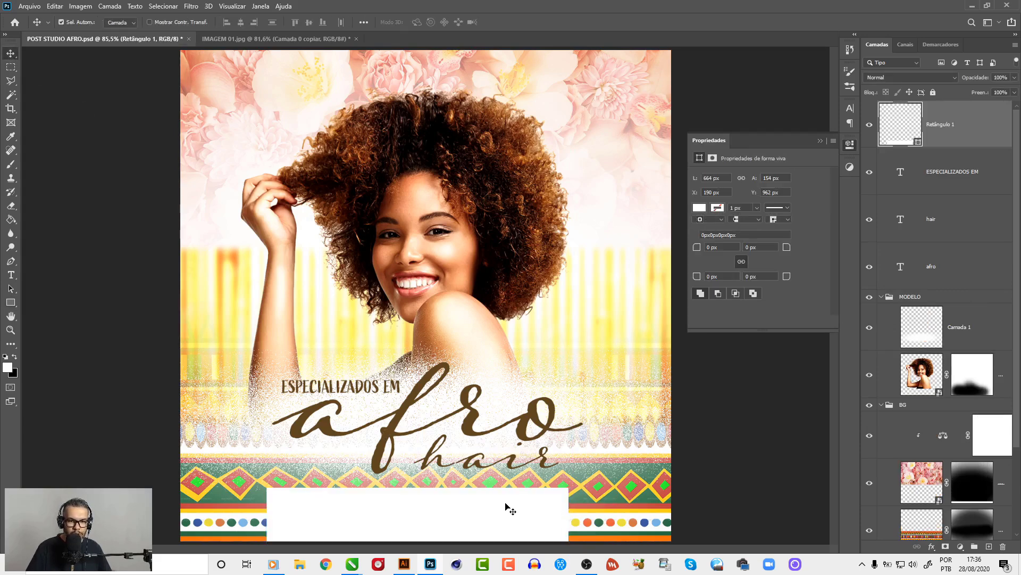
{"action": "left_click_drag", "start_coordinate": [506, 506], "coordinate": [519, 513]}
{"action": "left_click", "coordinate": [820, 141]}
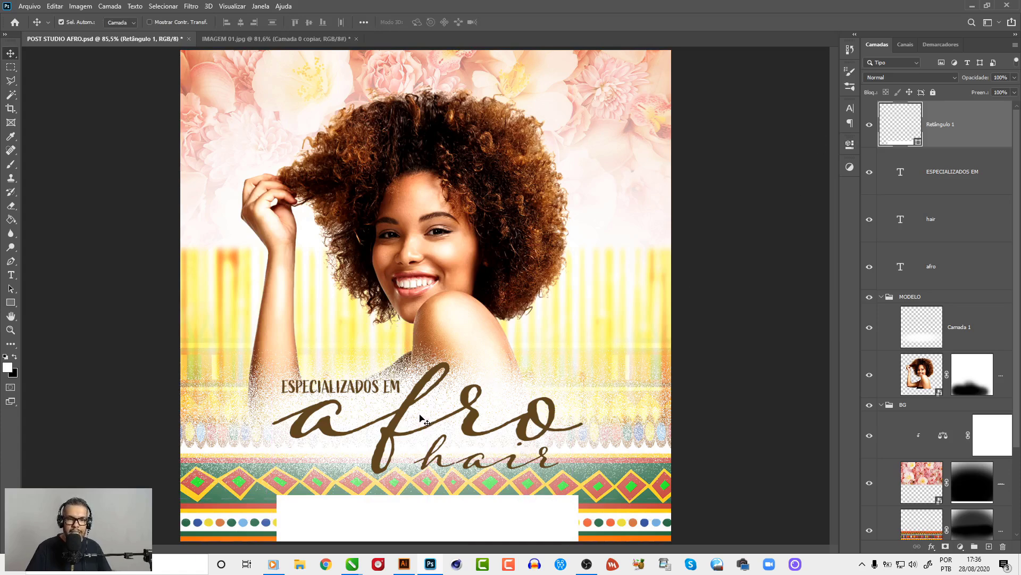
{"action": "left_click", "coordinate": [403, 412]}
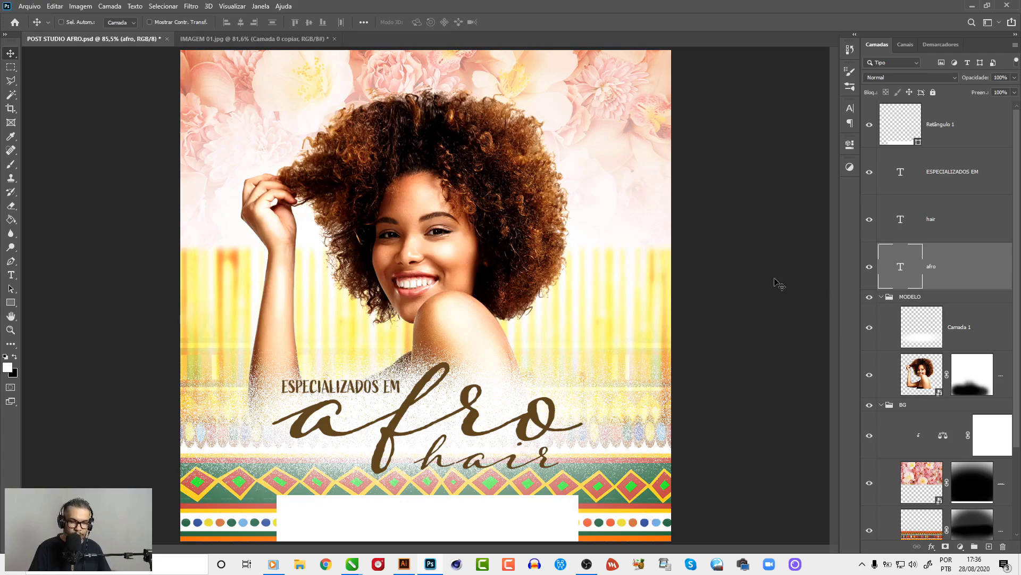
Place the wildtextures orange tile texture, enlarge it over the title, and preview clipping to afro.
{"action": "key", "text": "ctrl+shift+p"}
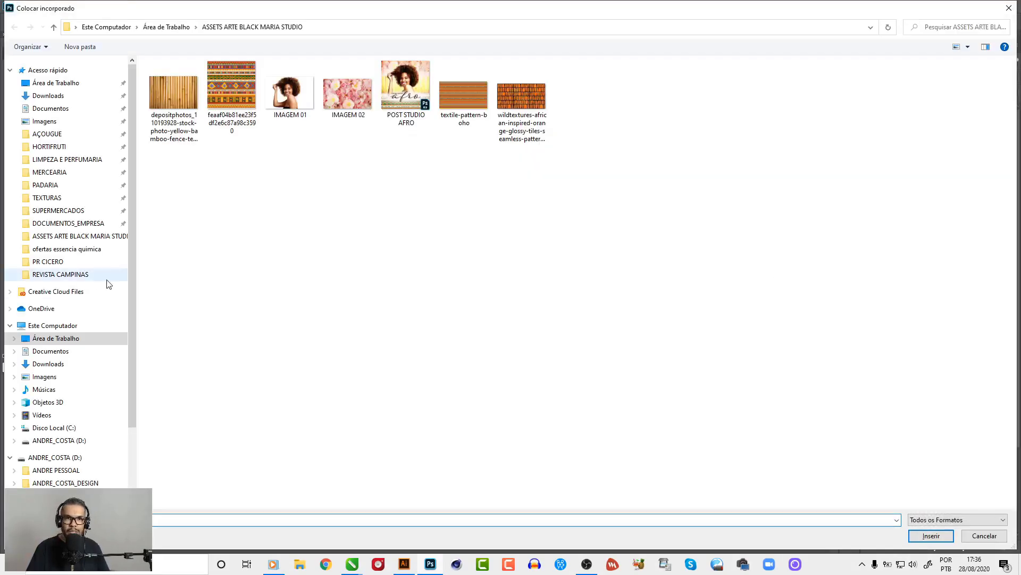
{"action": "double_click", "coordinate": [512, 98]}
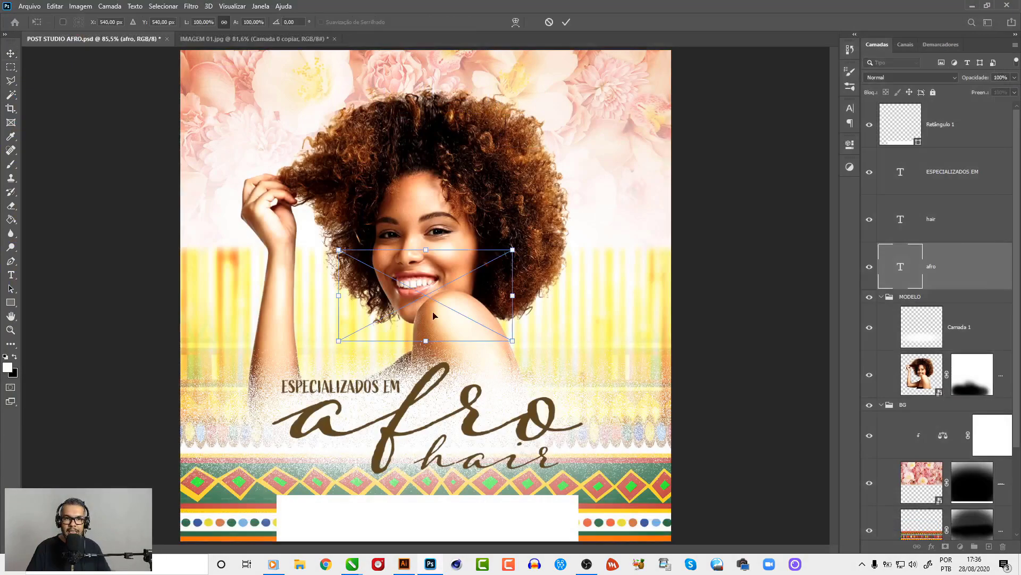
{"action": "left_click_drag", "start_coordinate": [513, 344], "coordinate": [564, 362]}
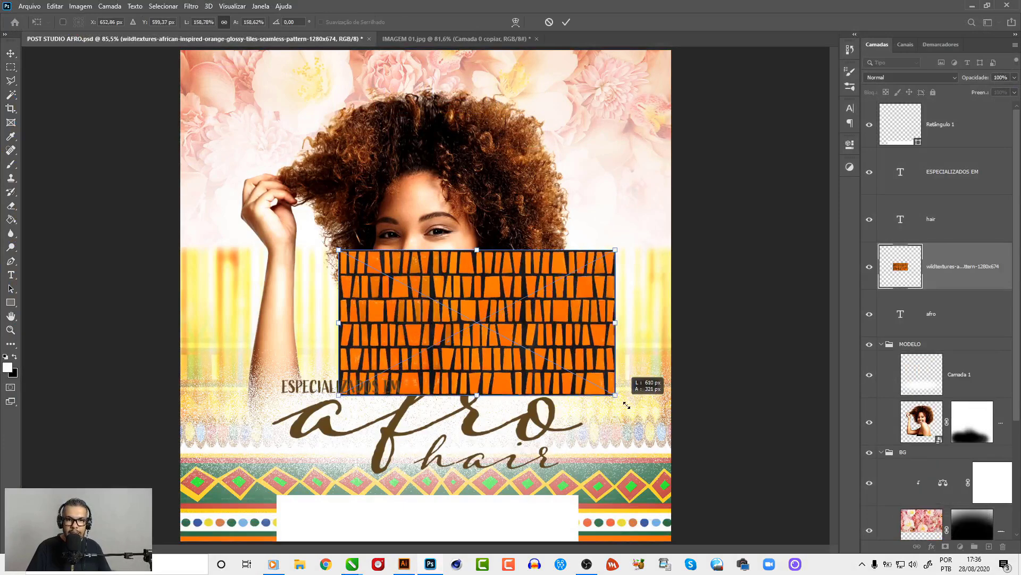
{"action": "left_click_drag", "start_coordinate": [564, 362], "coordinate": [646, 411]}
{"action": "left_click_drag", "start_coordinate": [566, 355], "coordinate": [499, 428]}
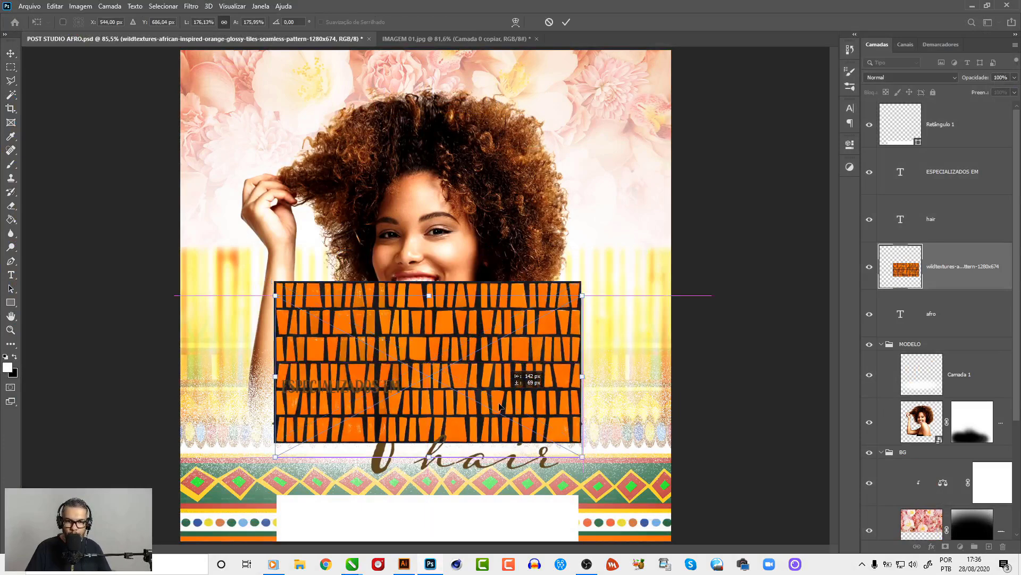
{"action": "left_click_drag", "start_coordinate": [580, 323], "coordinate": [596, 314]}
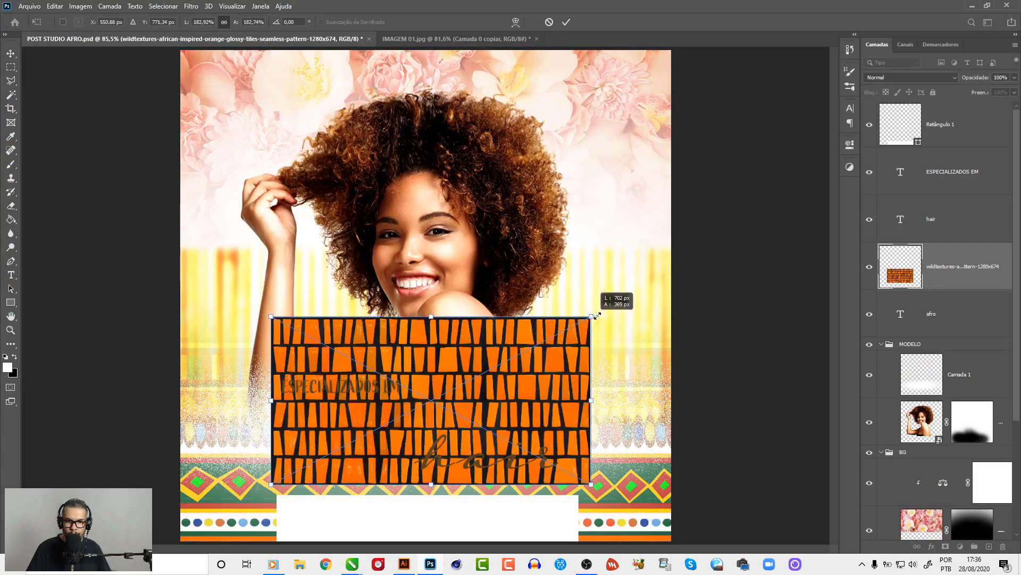
{"action": "right_click", "coordinate": [564, 385]}
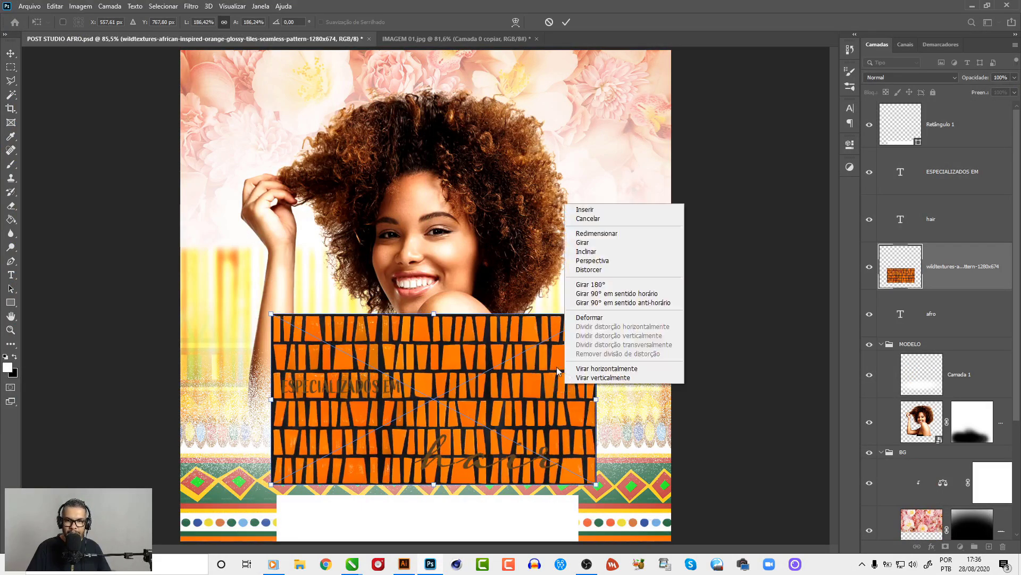
{"action": "key", "text": "Escape"}
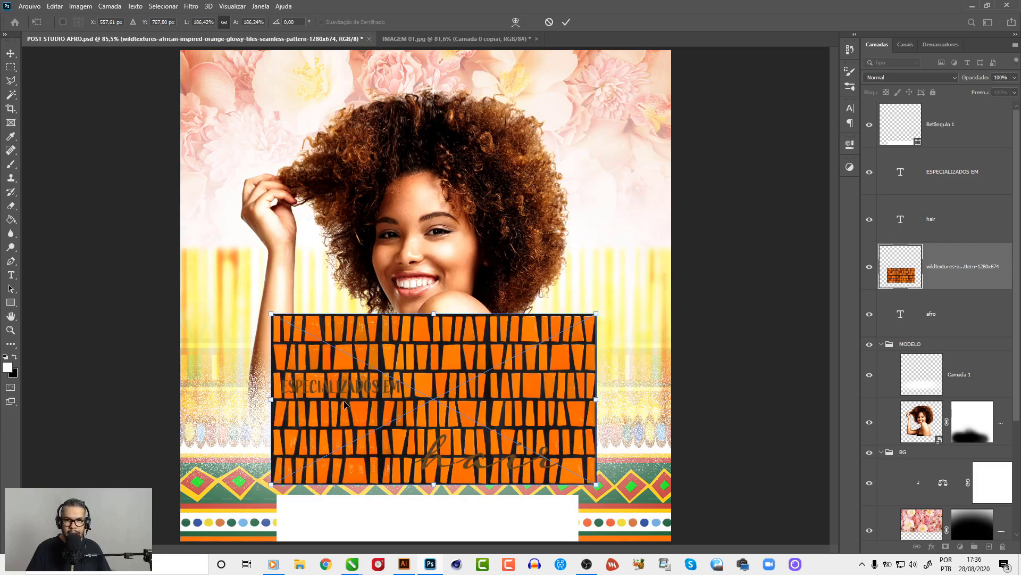
{"action": "key", "text": "Return"}
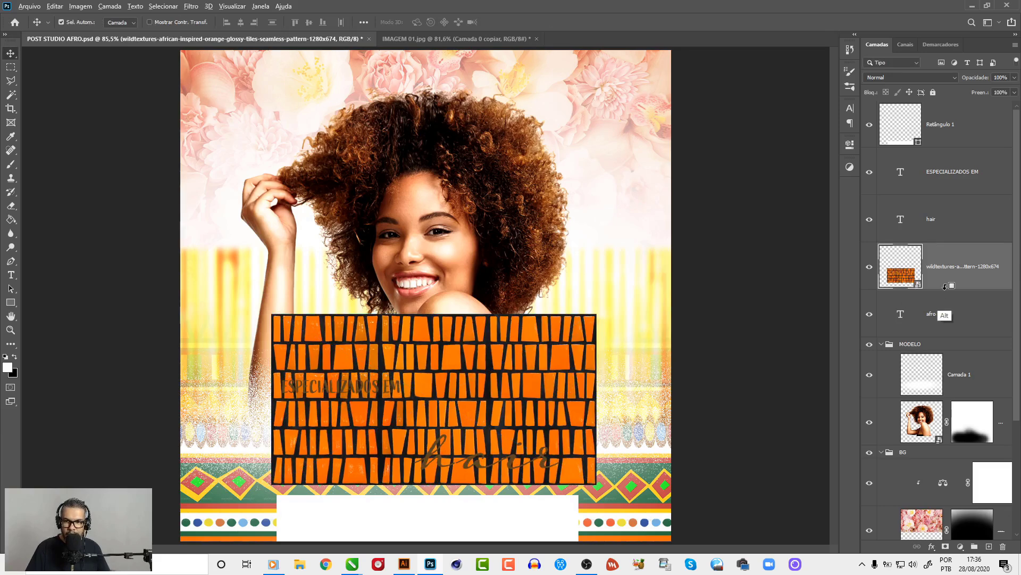
{"action": "left_click", "coordinate": [954, 288], "text": "alt"}
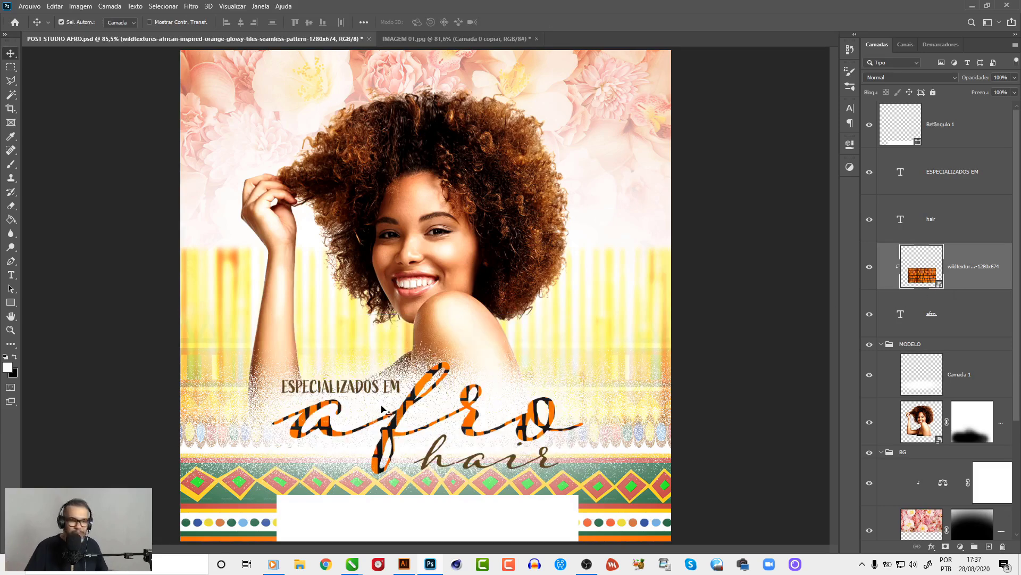
{"action": "key", "text": "ctrl+alt+g"}
Shrink the tile texture to 55% and duplicate it into side-by-side strips.
{"action": "left_click", "coordinate": [511, 285], "text": "ctrl"}
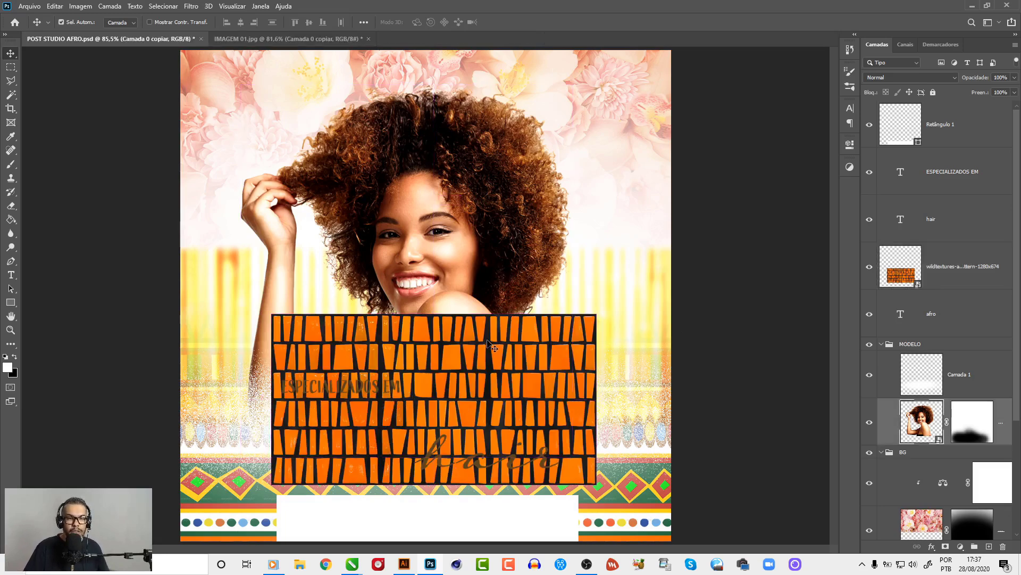
{"action": "left_click", "coordinate": [472, 374], "text": "ctrl"}
{"action": "left_click_drag", "start_coordinate": [472, 374], "coordinate": [413, 215]}
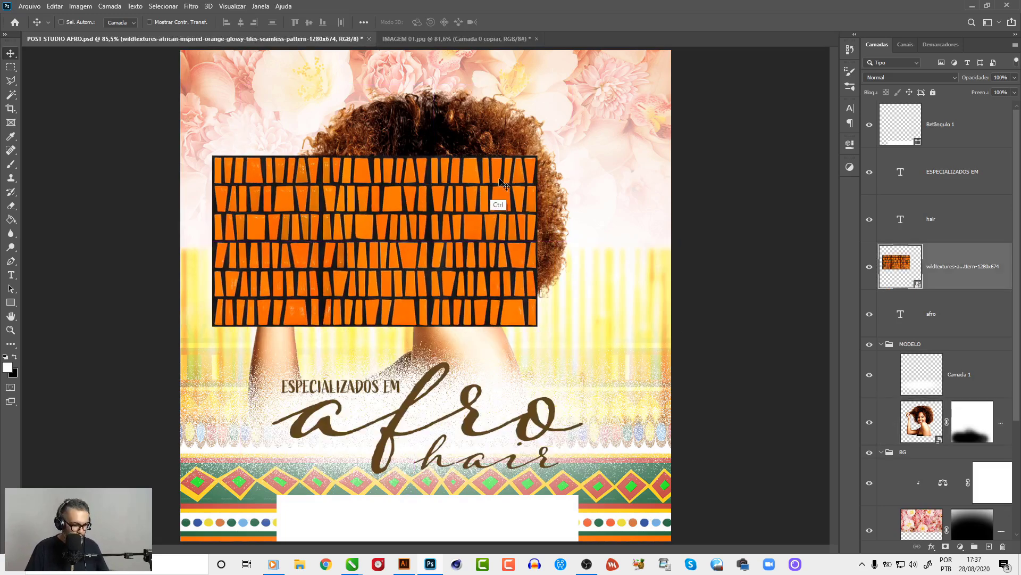
{"action": "key", "text": "ctrl+t"}
{"action": "left_click_drag", "start_coordinate": [537, 155], "coordinate": [294, 252]}
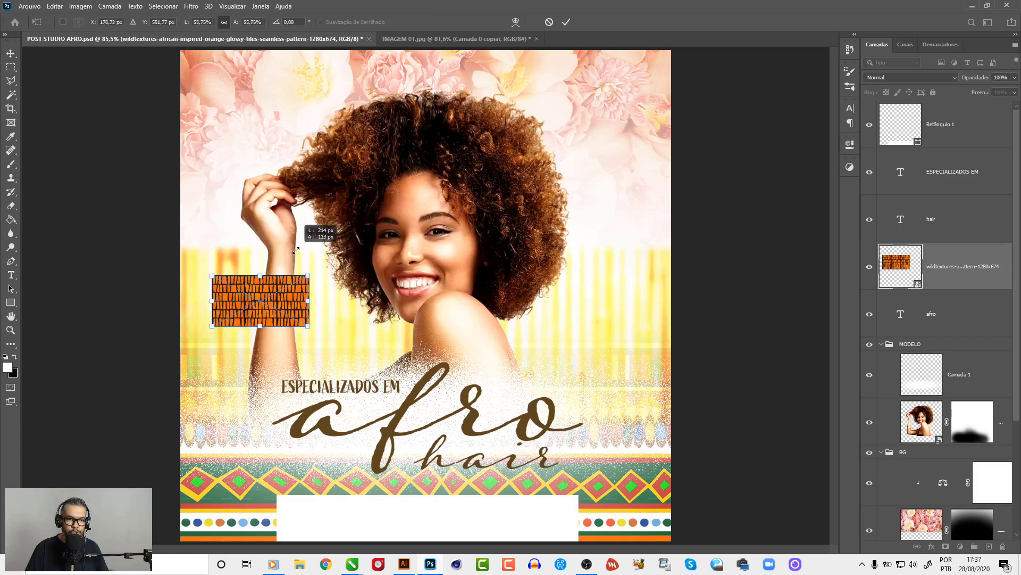
{"action": "key", "text": "Return"}
{"action": "mouse_move", "coordinate": [256, 316]}
{"action": "left_mouse_down"}
{"action": "mouse_move", "coordinate": [321, 267]}
{"action": "mouse_move", "coordinate": [408, 267]}
{"action": "left_mouse_up"}
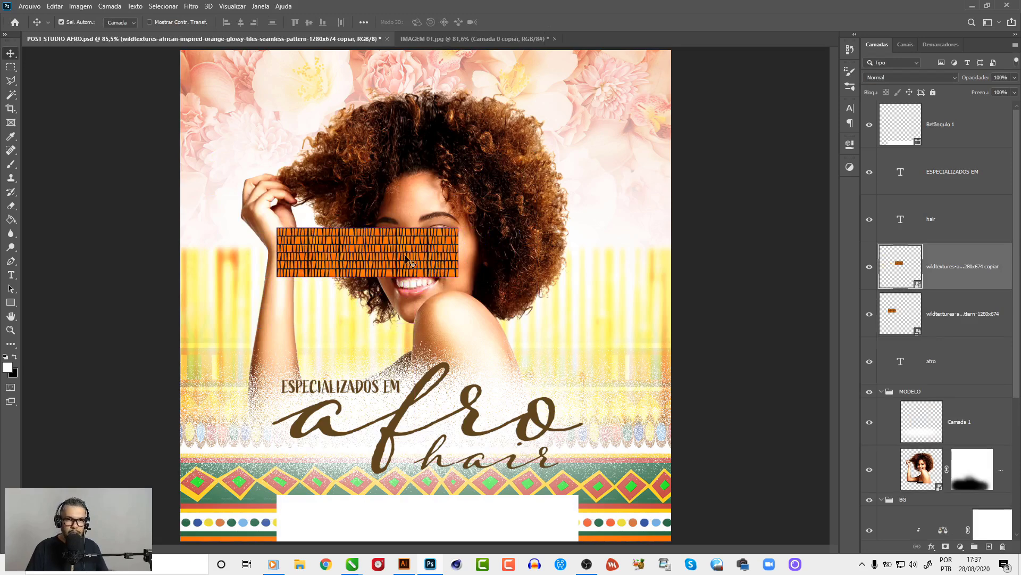
{"action": "mouse_move", "coordinate": [398, 259]}
{"action": "left_mouse_down"}
{"action": "mouse_move", "coordinate": [462, 262]}
{"action": "mouse_move", "coordinate": [405, 306]}
{"action": "mouse_move", "coordinate": [406, 295]}
{"action": "left_mouse_up"}
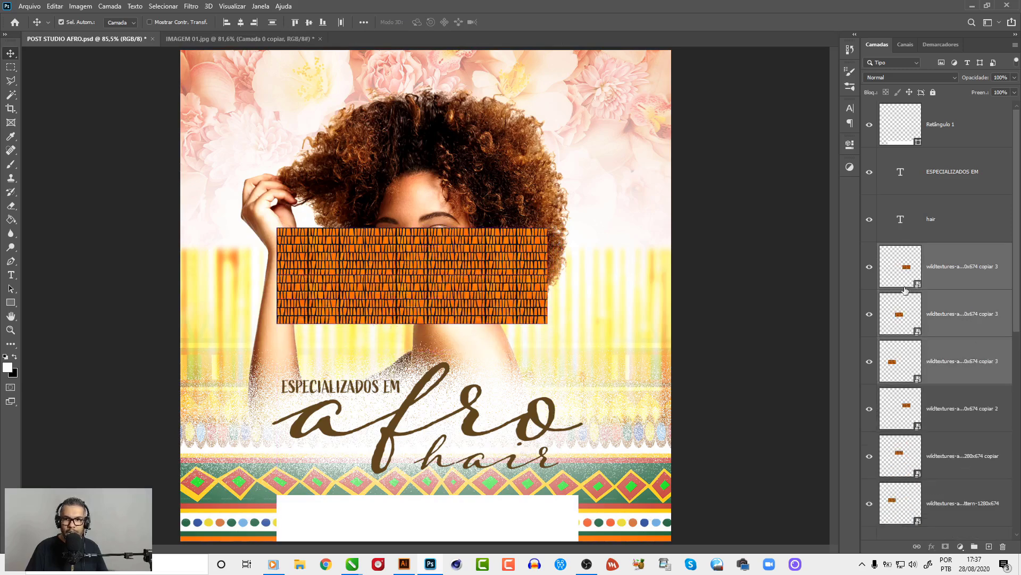
Merge the texture strips and stretch the block to about 120% × 125% over the lettering.
{"action": "left_click", "coordinate": [963, 507]}
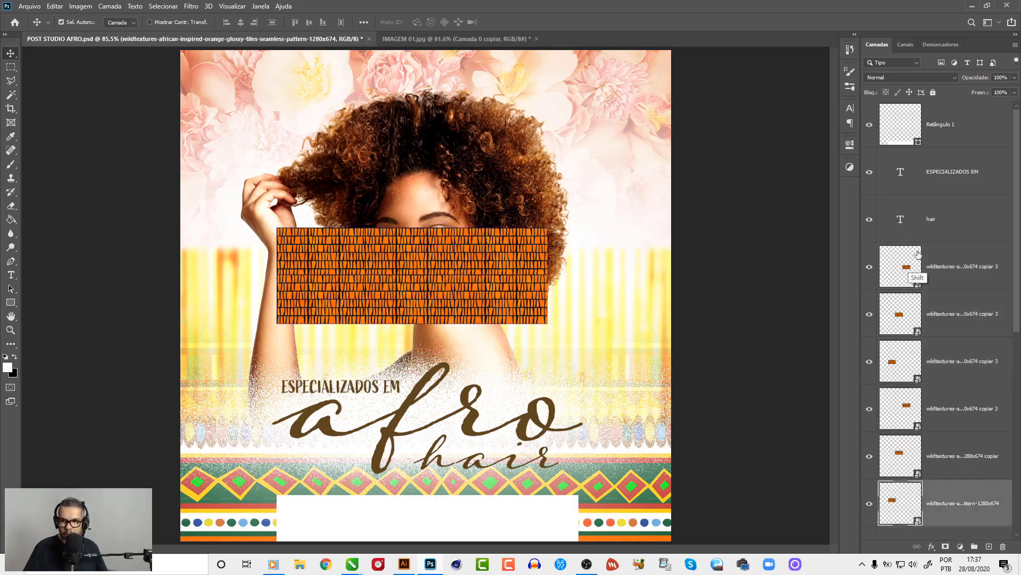
{"action": "left_click", "coordinate": [939, 269], "text": "shift"}
{"action": "key", "text": "ctrl+e"}
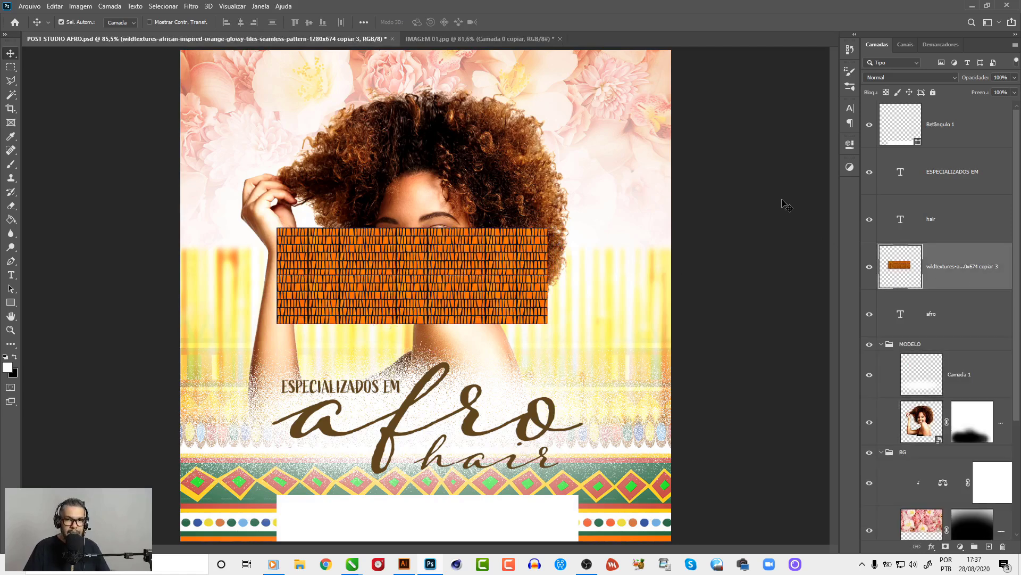
{"action": "left_click_drag", "start_coordinate": [456, 293], "coordinate": [444, 426]}
{"action": "key", "text": "ctrl+t"}
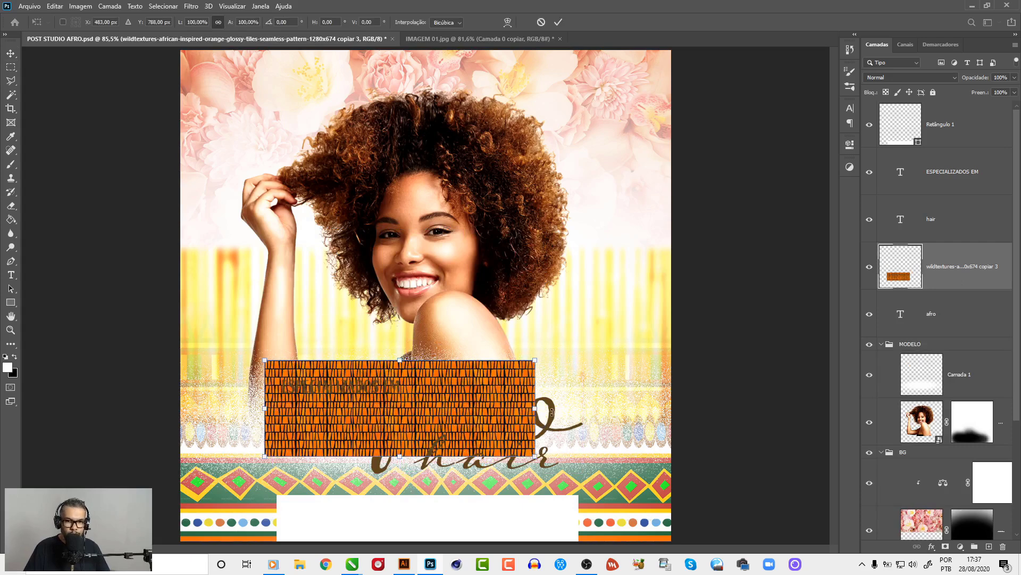
{"action": "left_click_drag", "start_coordinate": [537, 409], "coordinate": [581, 411]}
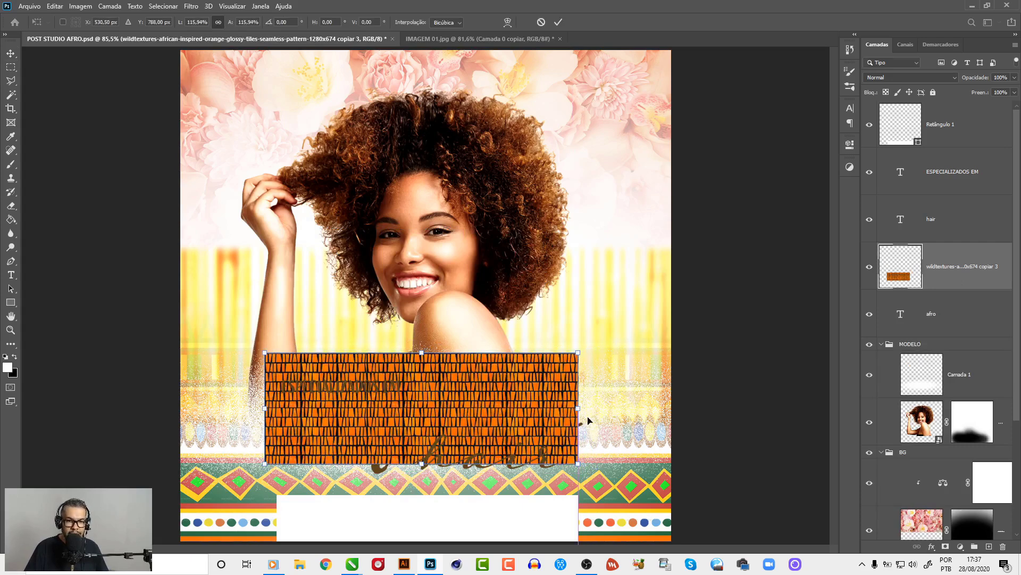
{"action": "left_click_drag", "start_coordinate": [582, 411], "coordinate": [590, 408]}
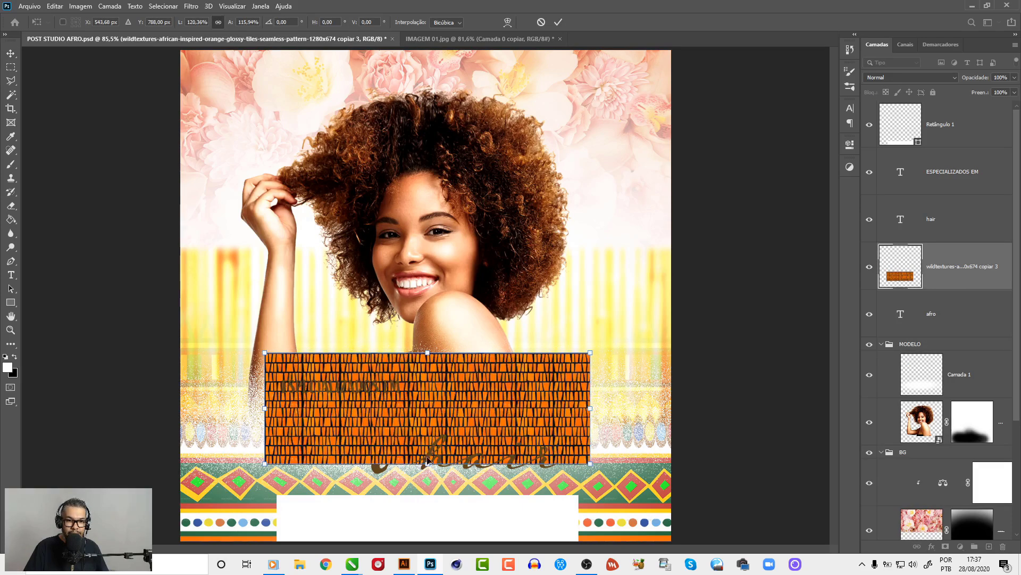
{"action": "left_click_drag", "start_coordinate": [429, 462], "coordinate": [428, 473]}
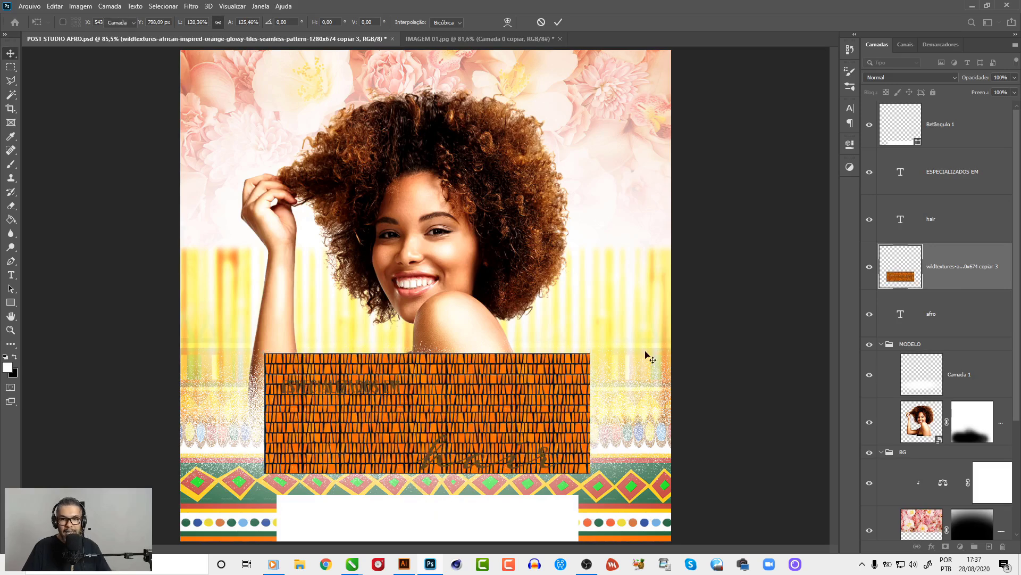
{"action": "key", "text": "Return"}
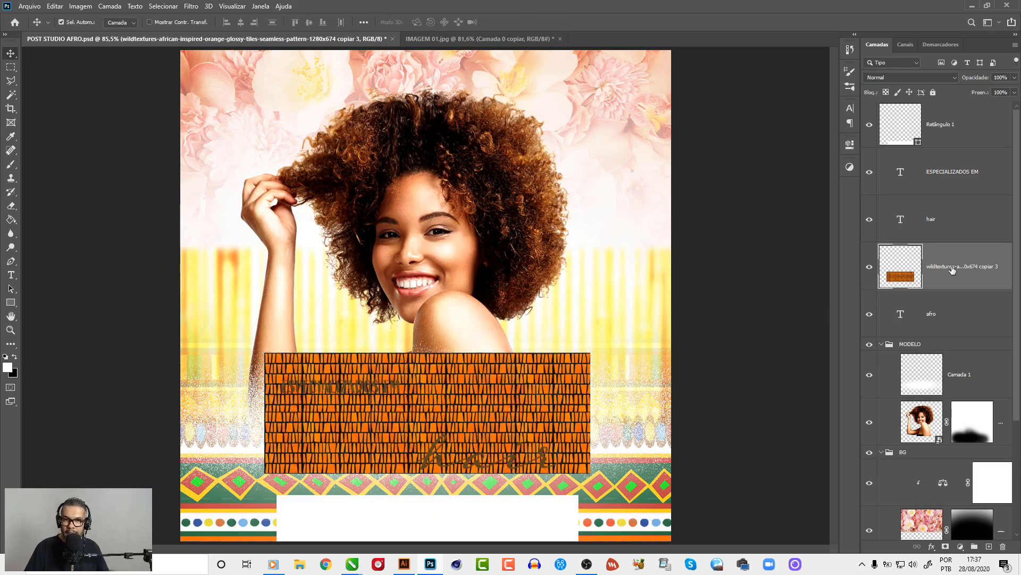
Clip the orange tile block to the afro text, zoom in on the lettering, and select afro.
{"action": "key", "text": "alt"}
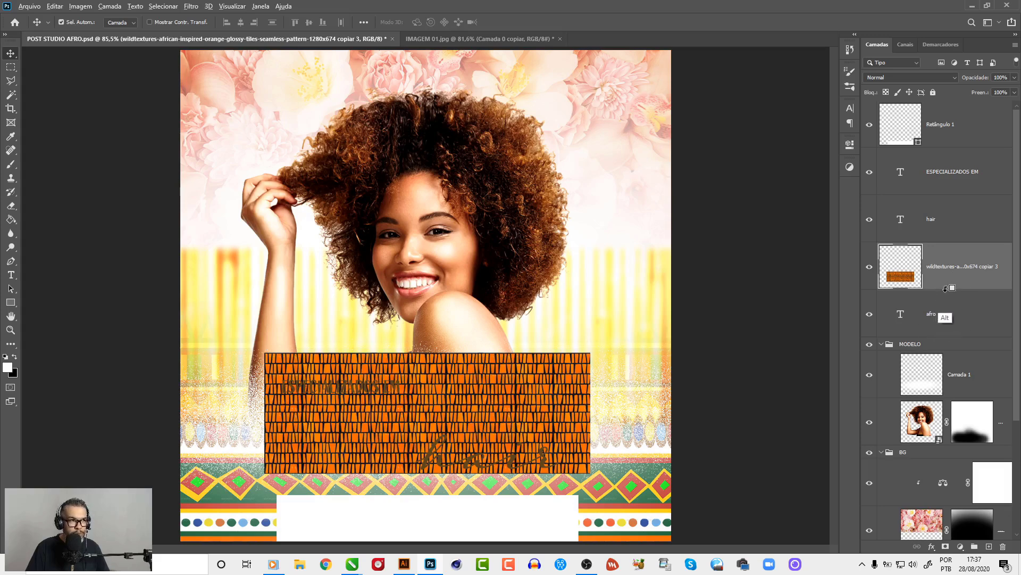
{"action": "left_click", "coordinate": [946, 290], "text": "alt"}
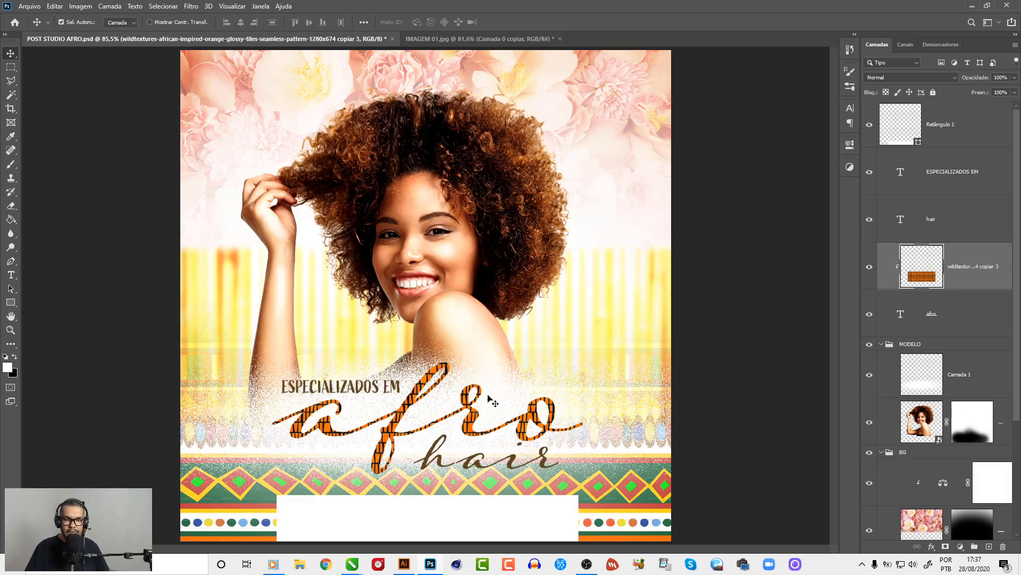
{"action": "key", "text": "z"}
{"action": "left_click_drag", "start_coordinate": [442, 400], "coordinate": [639, 468]}
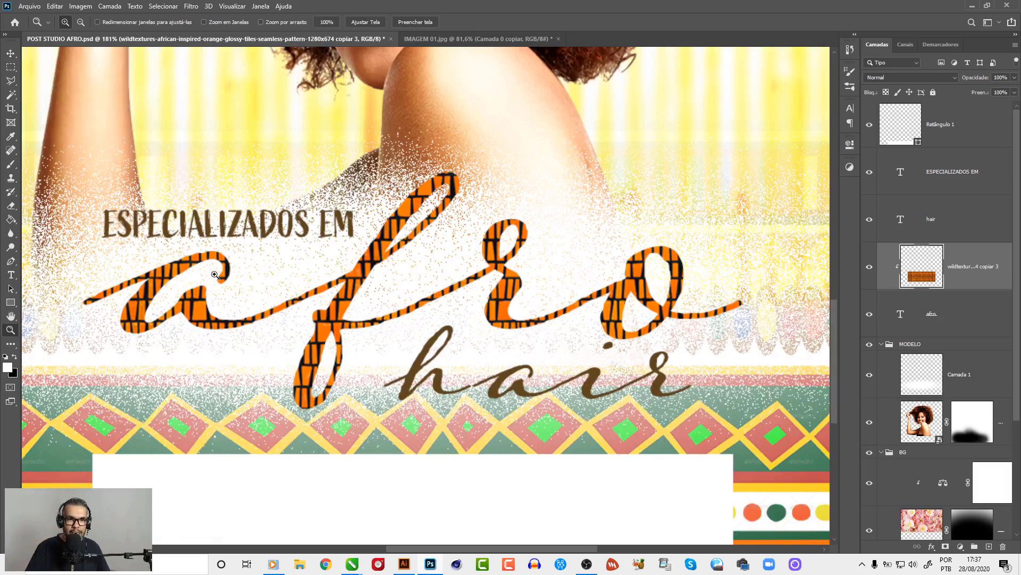
{"action": "left_click", "coordinate": [11, 53]}
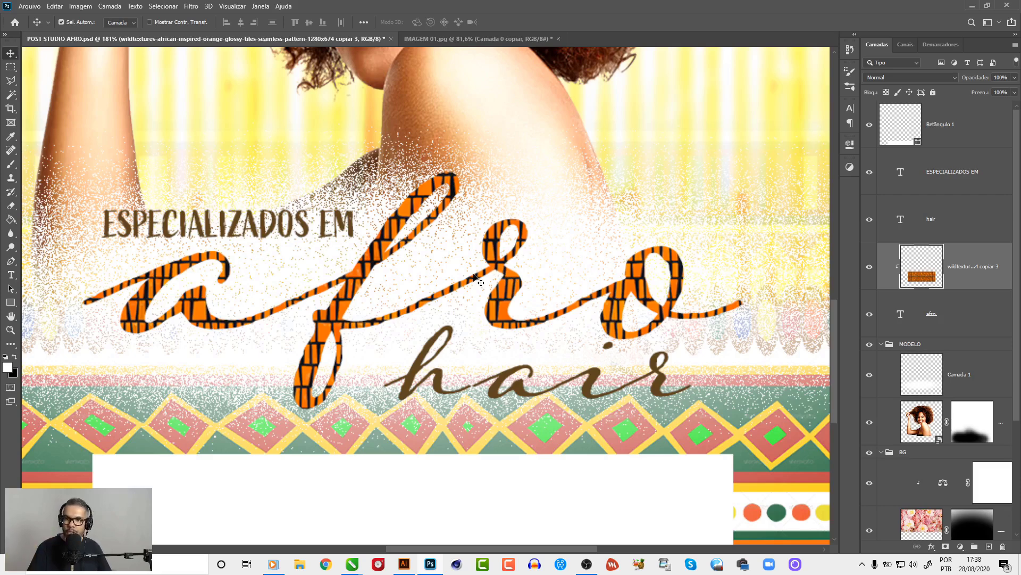
{"action": "left_click", "coordinate": [976, 323]}
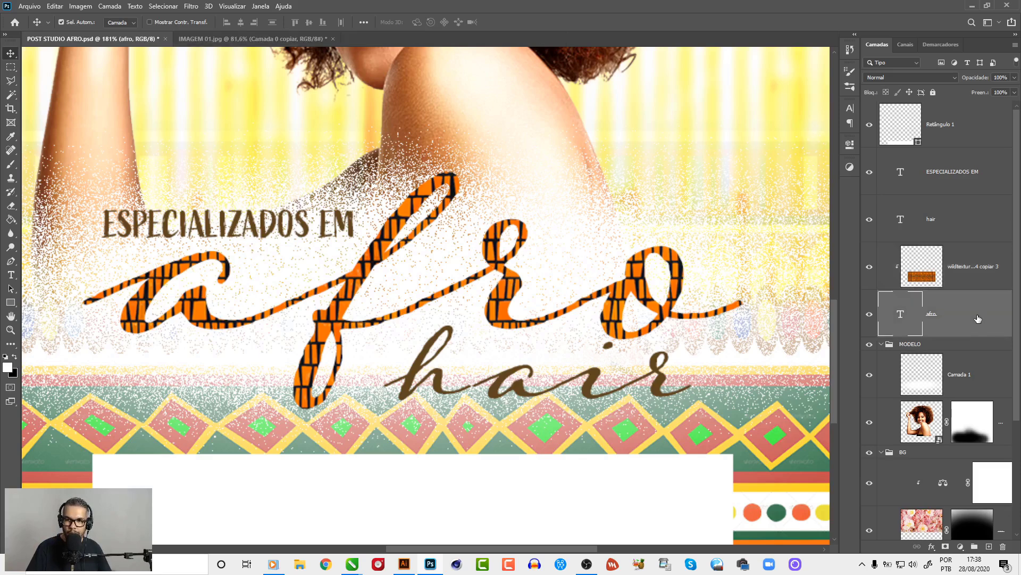
Give the afro title a crisp drop shadow: 82% opacity, 126°, 5 px distance, 0 px size.
{"action": "double_click", "coordinate": [977, 315]}
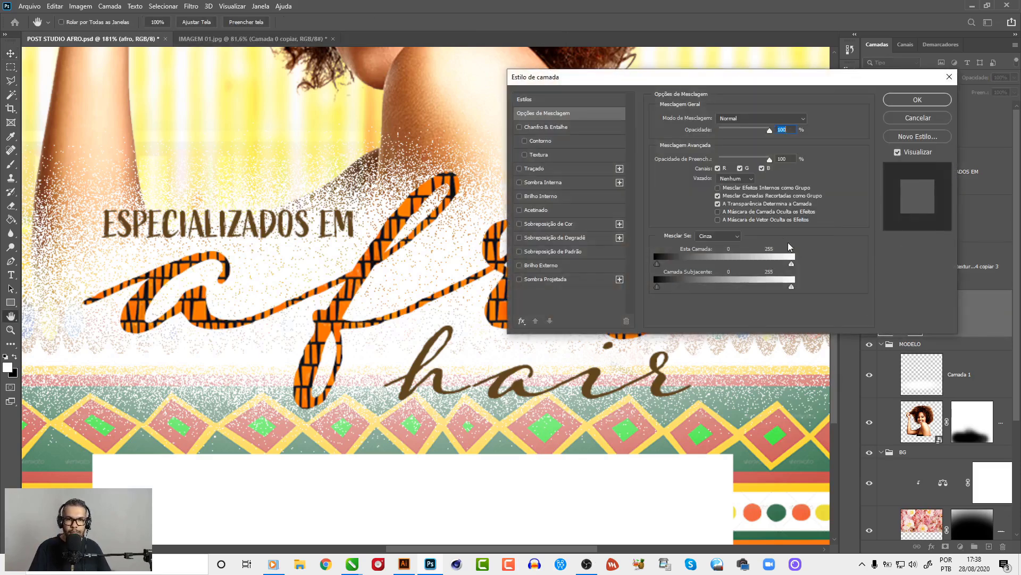
{"action": "left_click", "coordinate": [534, 285]}
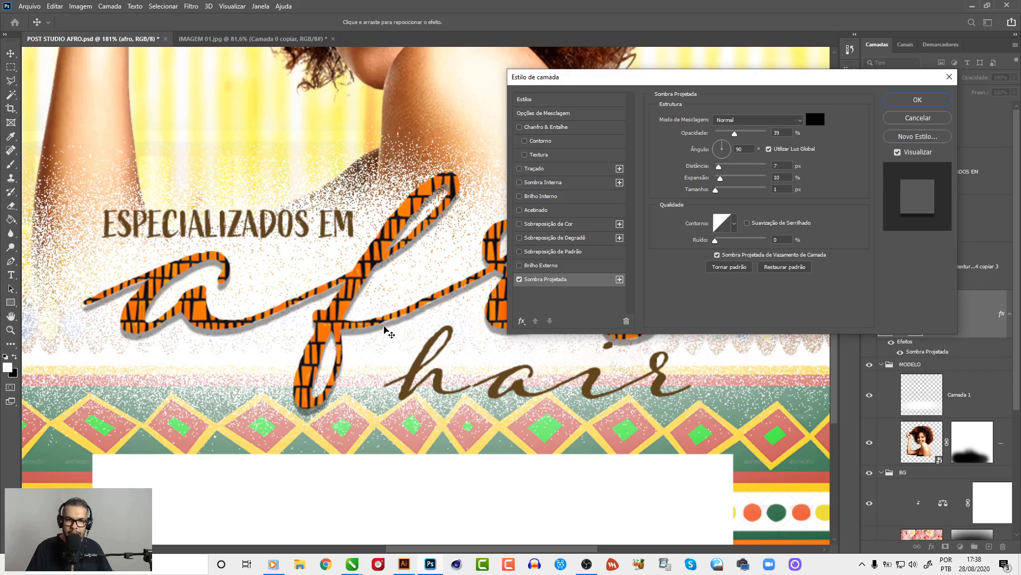
{"action": "mouse_move", "coordinate": [392, 336]}
{"action": "left_mouse_down"}
{"action": "mouse_move", "coordinate": [393, 315]}
{"action": "mouse_move", "coordinate": [386, 322]}
{"action": "left_mouse_up"}
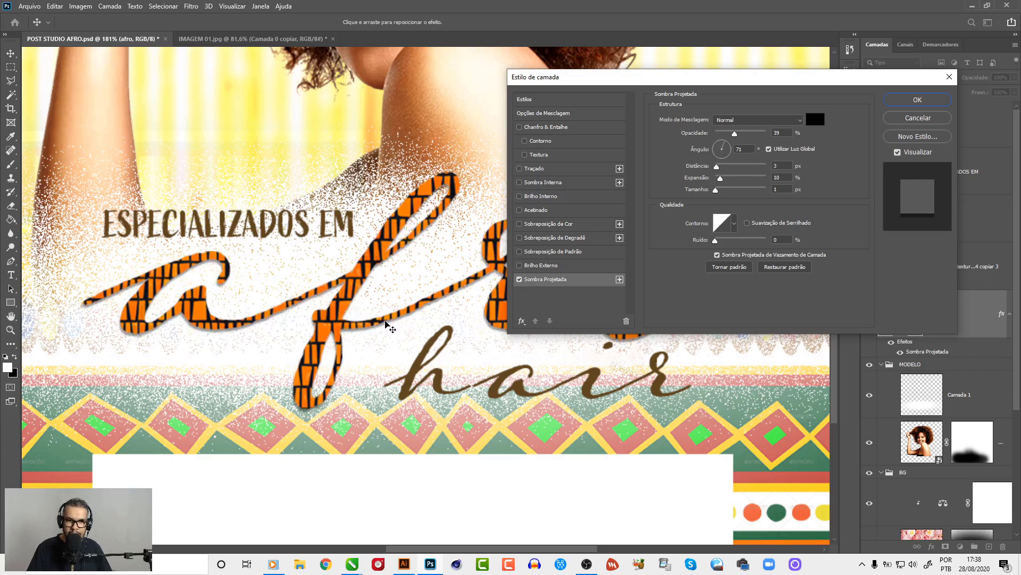
{"action": "left_click_drag", "start_coordinate": [760, 133], "coordinate": [758, 135]}
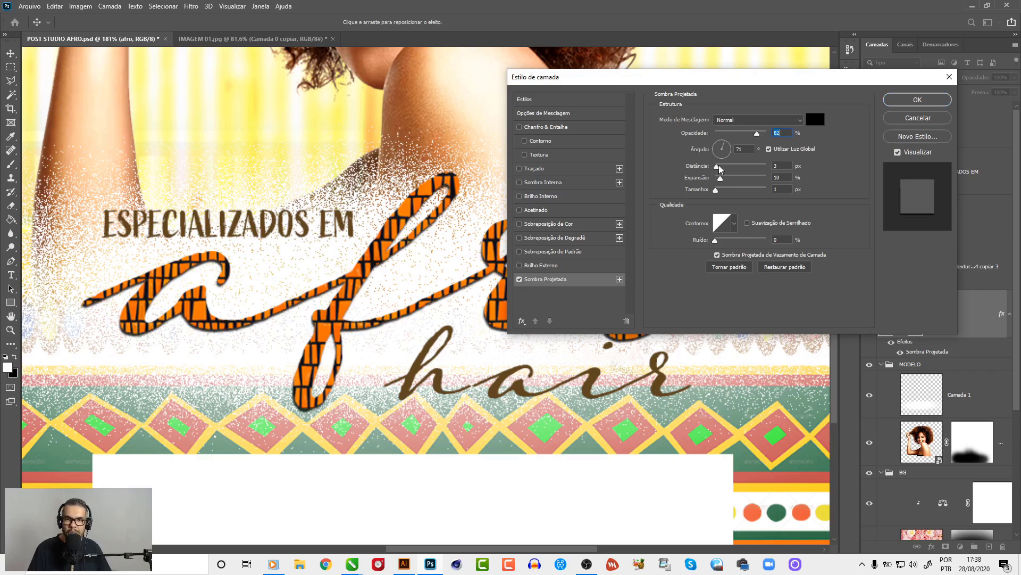
{"action": "left_click", "coordinate": [718, 190]}
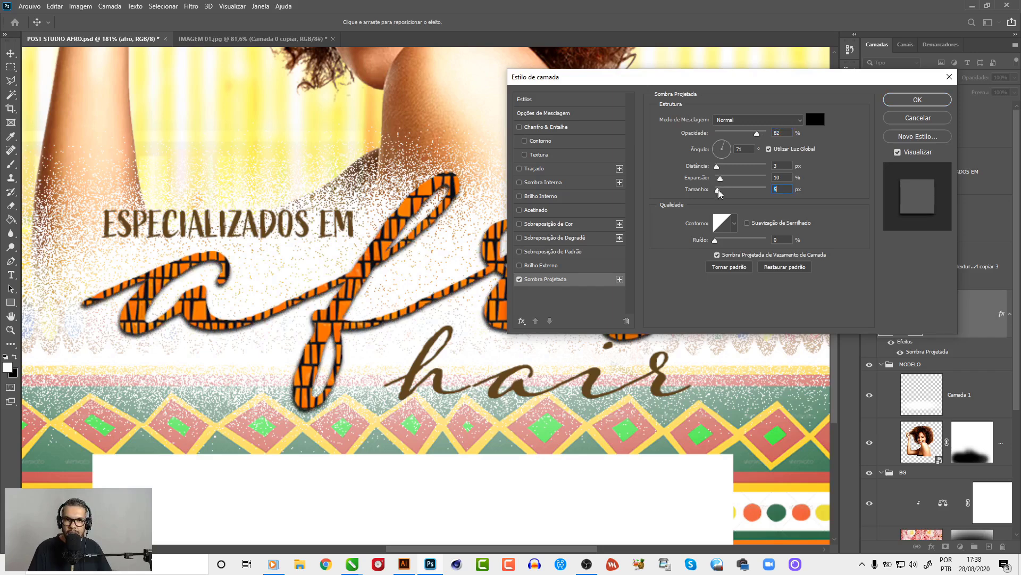
{"action": "left_click_drag", "start_coordinate": [717, 190], "coordinate": [716, 190]}
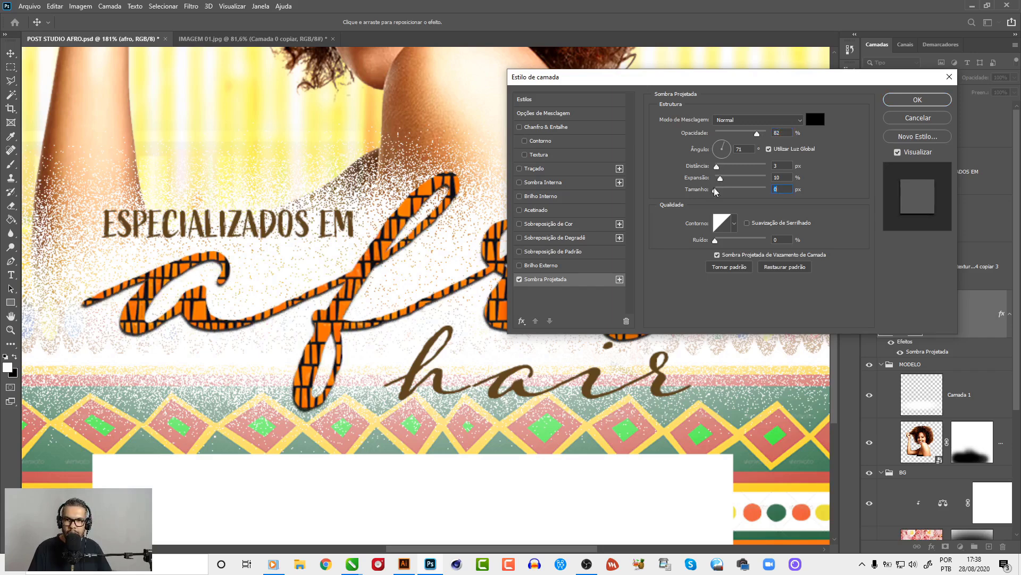
{"action": "left_click_drag", "start_coordinate": [379, 335], "coordinate": [381, 330]}
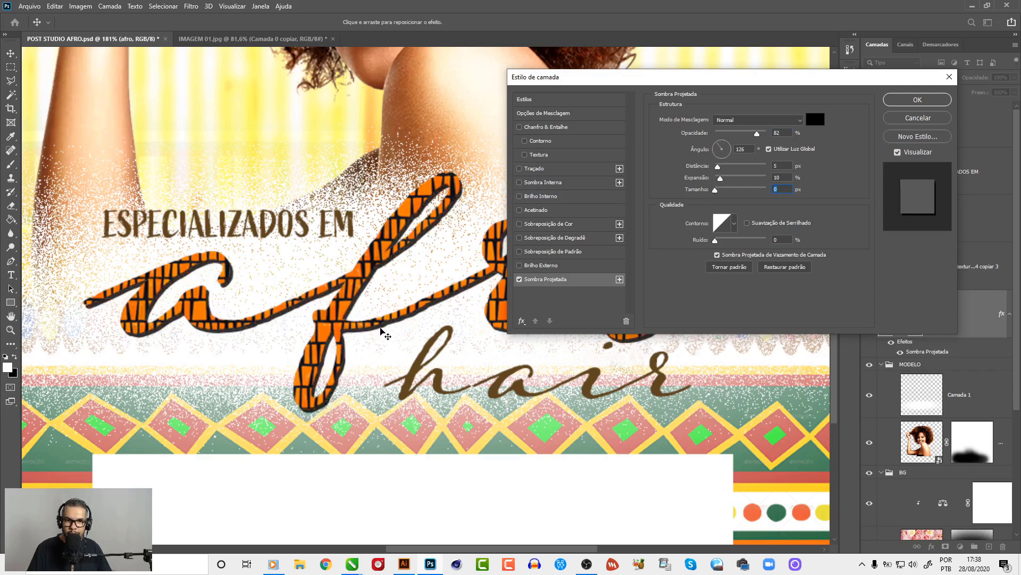
{"action": "type", "text": "5"}
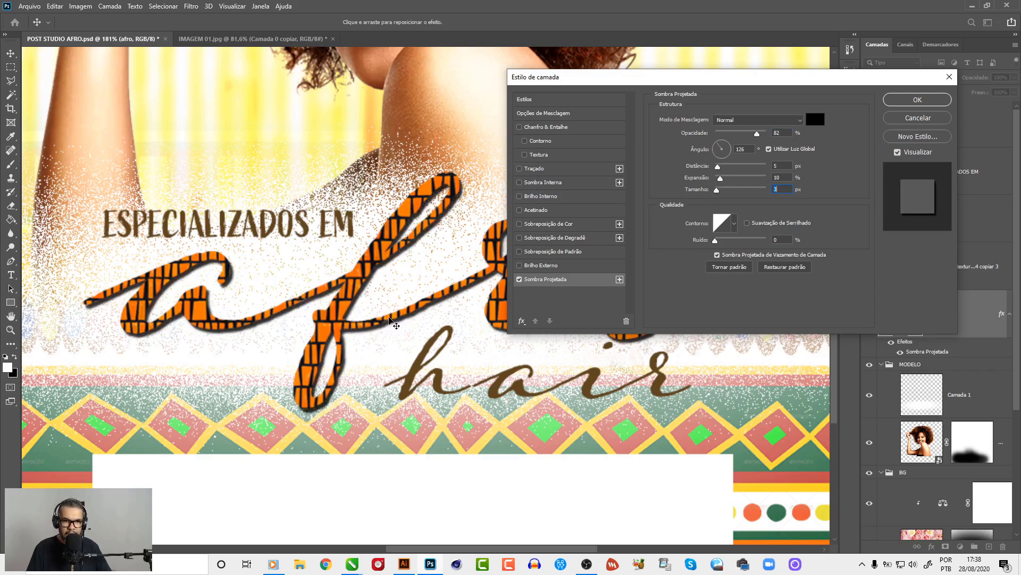
{"action": "key", "text": "Down"}
{"action": "key", "text": "Down"}
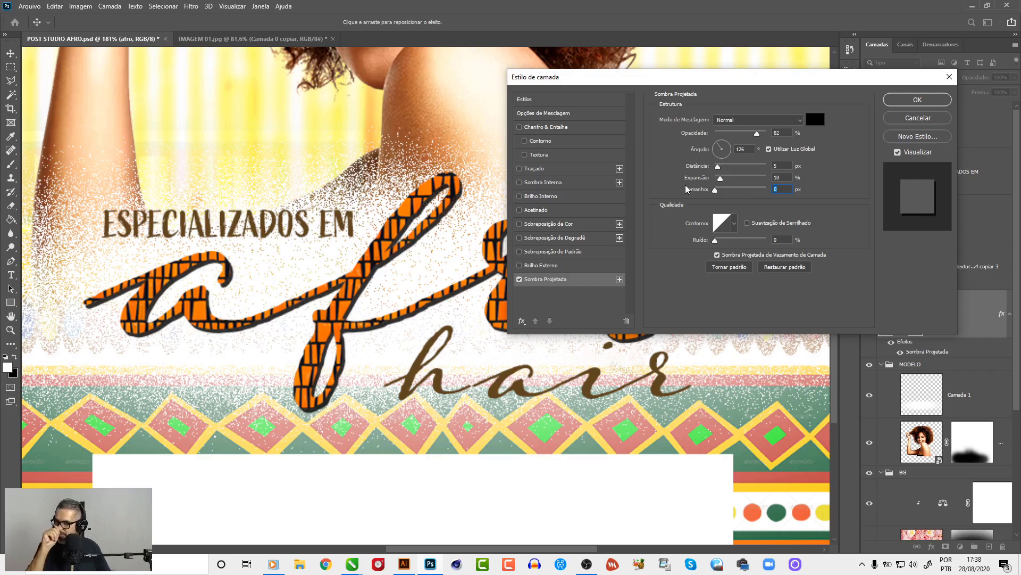
Apply the drop shadow, then fit and zoom out to review the whole post.
{"action": "left_click", "coordinate": [909, 102]}
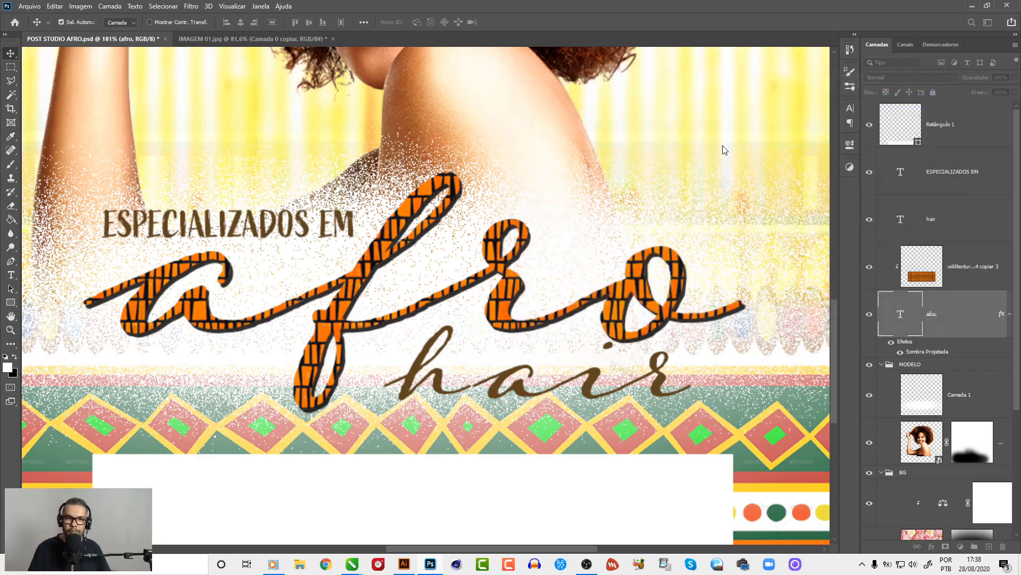
{"action": "double_click", "coordinate": [11, 316]}
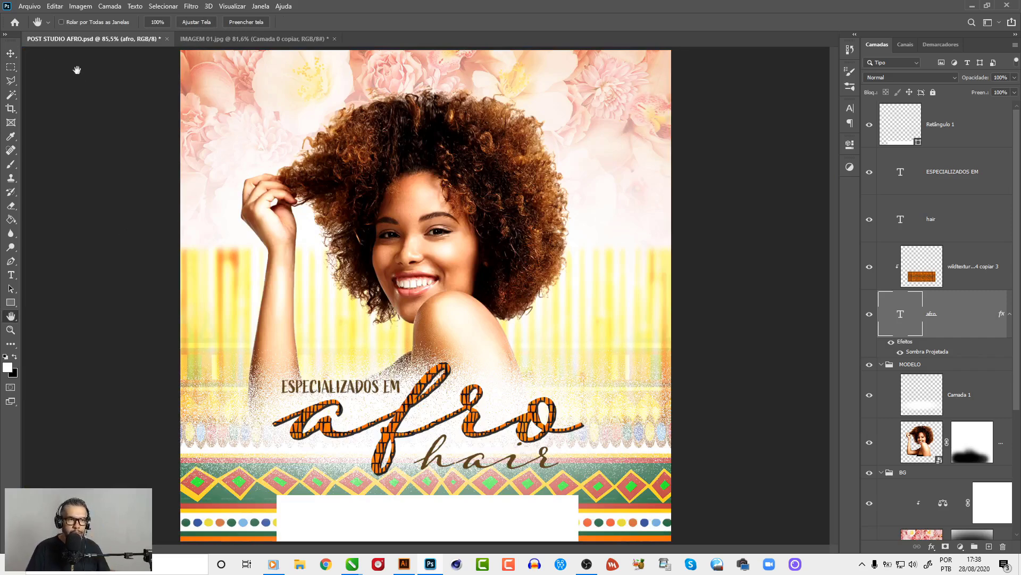
{"action": "left_click", "coordinate": [11, 53]}
{"action": "left_click", "coordinate": [112, 226]}
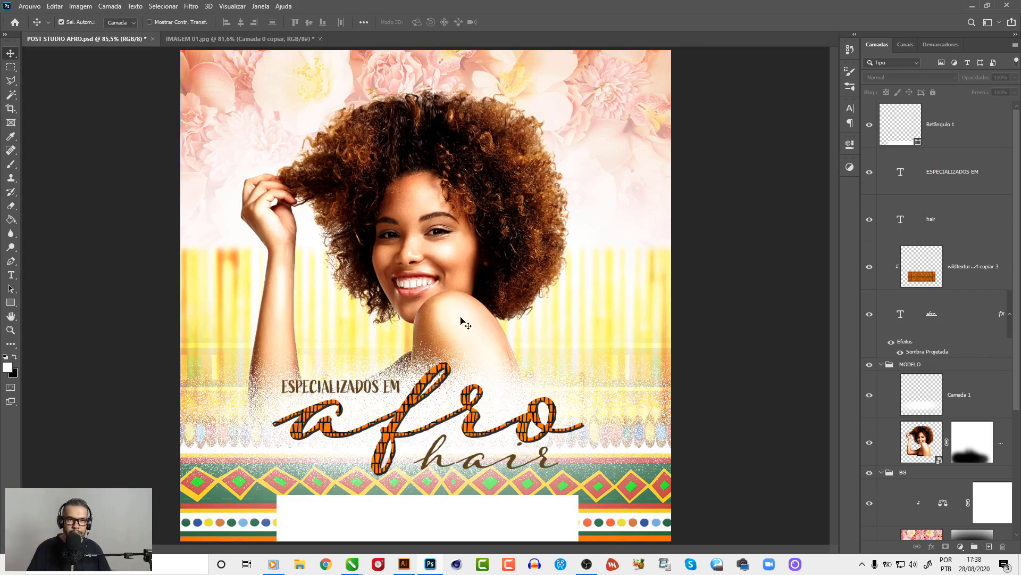
{"action": "key", "text": "ctrl+minus"}
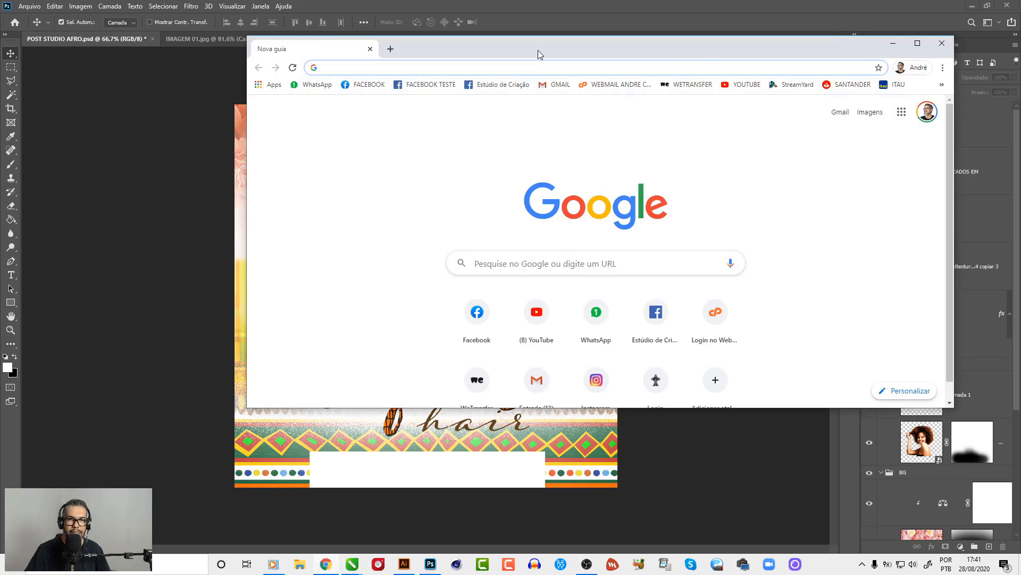
In Chrome, search Google Images for 'afro elements'.
{"action": "double_click", "coordinate": [537, 50]}
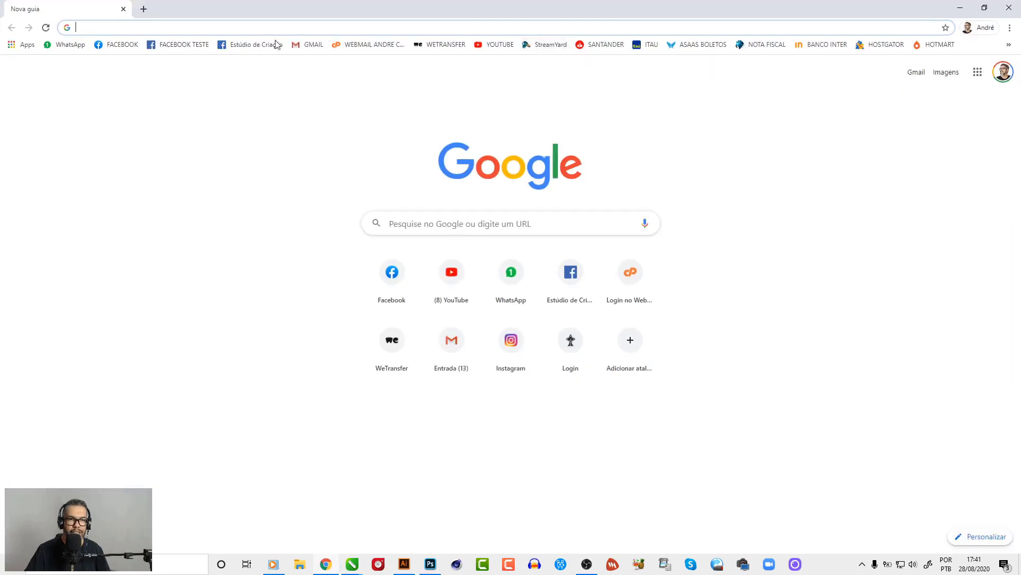
{"action": "left_click", "coordinate": [267, 28]}
{"action": "type", "text": "afr"}
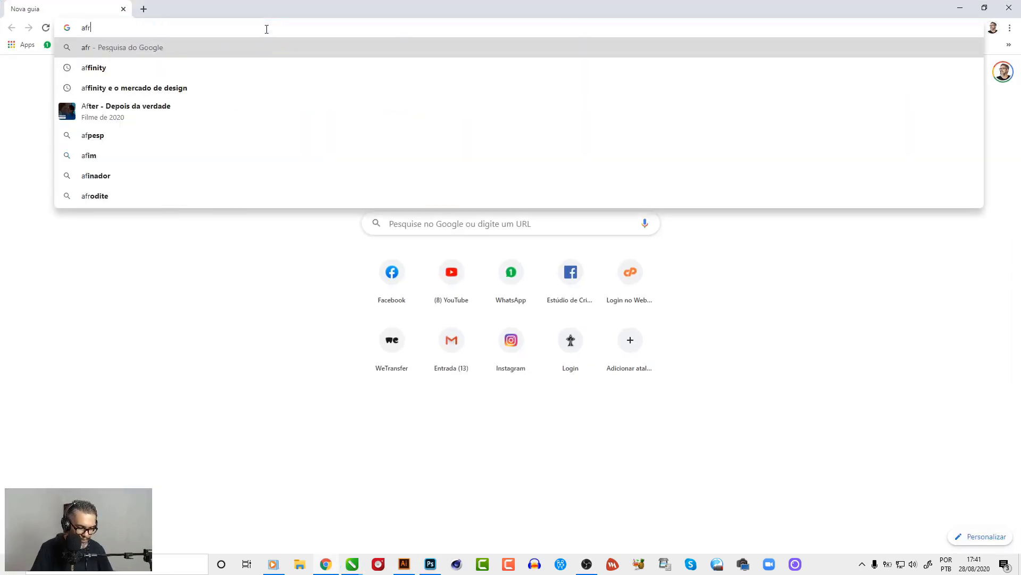
{"action": "type", "text": "o el"}
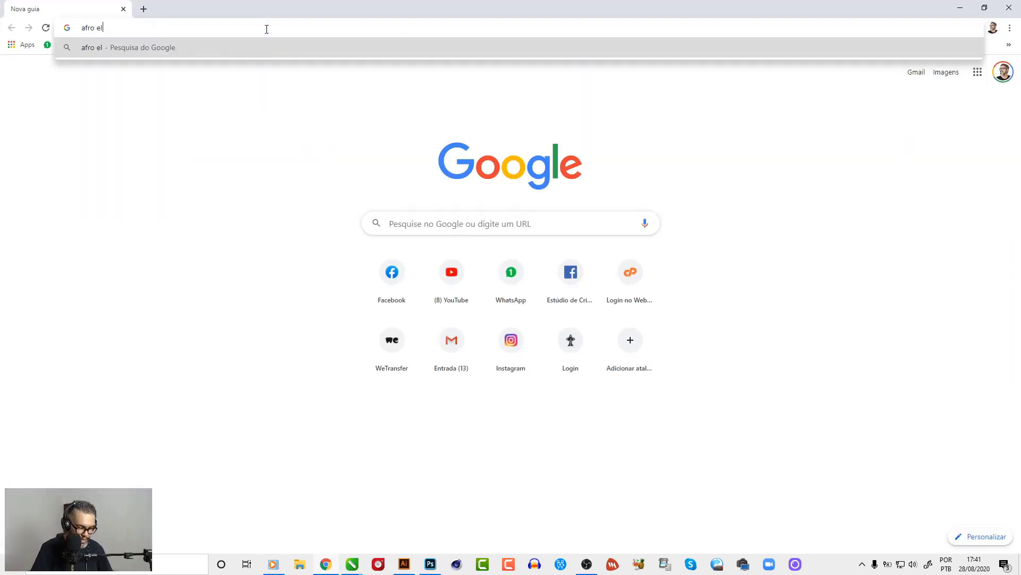
{"action": "type", "text": "ements"}
{"action": "key", "text": "Return"}
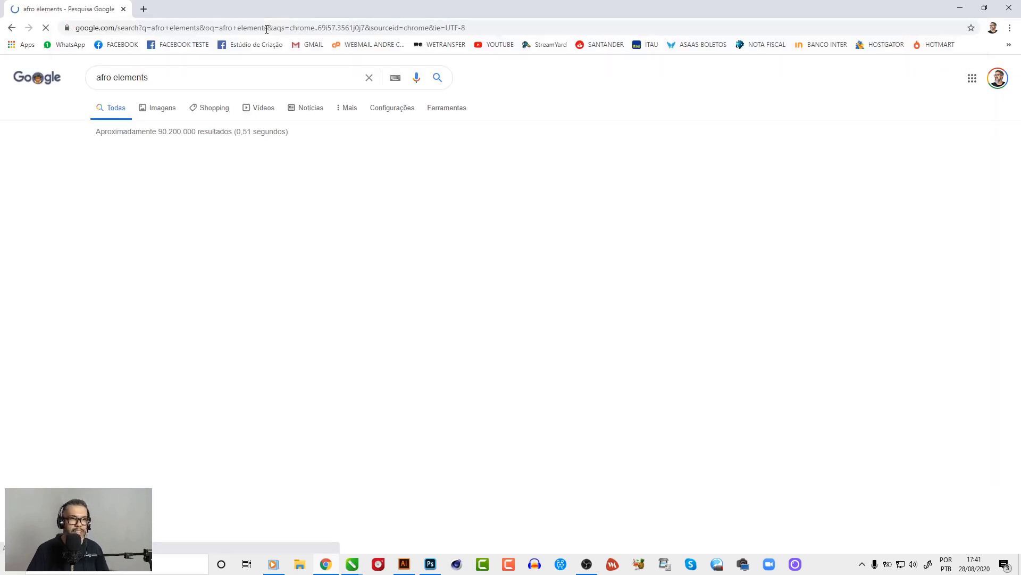
{"action": "left_click", "coordinate": [172, 109]}
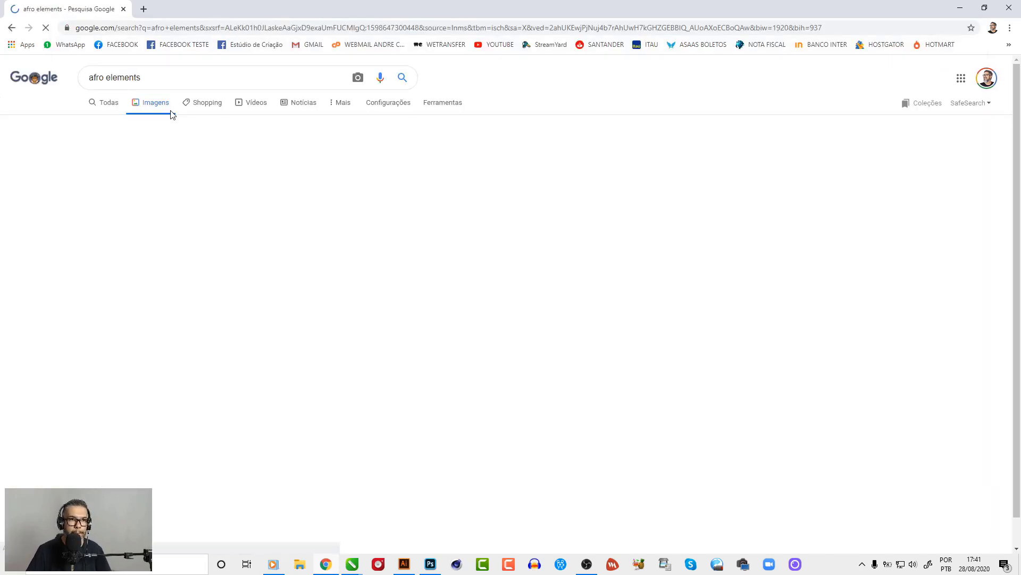
Replace the query with 'african elements' and rerun the image search.
{"action": "left_click", "coordinate": [172, 80]}
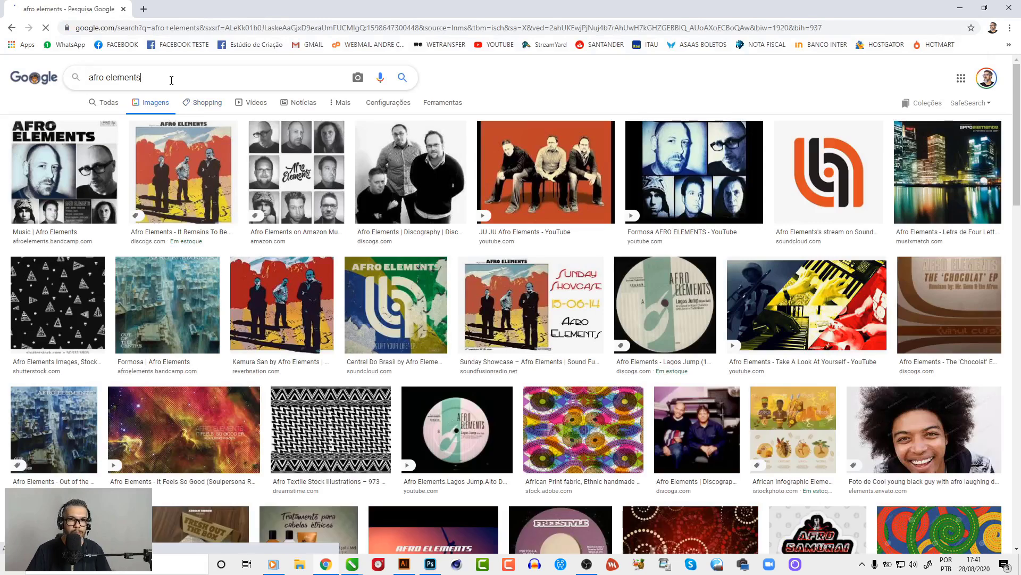
{"action": "scroll", "coordinate": [170, 77], "scroll_direction": "down", "scroll_amount": 4}
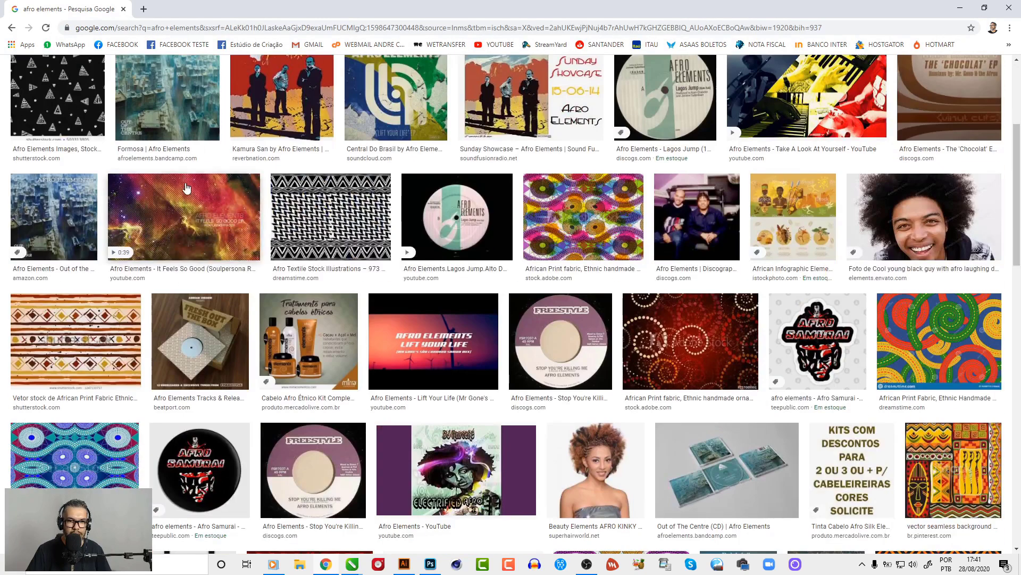
{"action": "scroll", "coordinate": [169, 77], "scroll_direction": "up", "scroll_amount": 3}
{"action": "scroll", "coordinate": [169, 75], "scroll_direction": "up", "scroll_amount": 1}
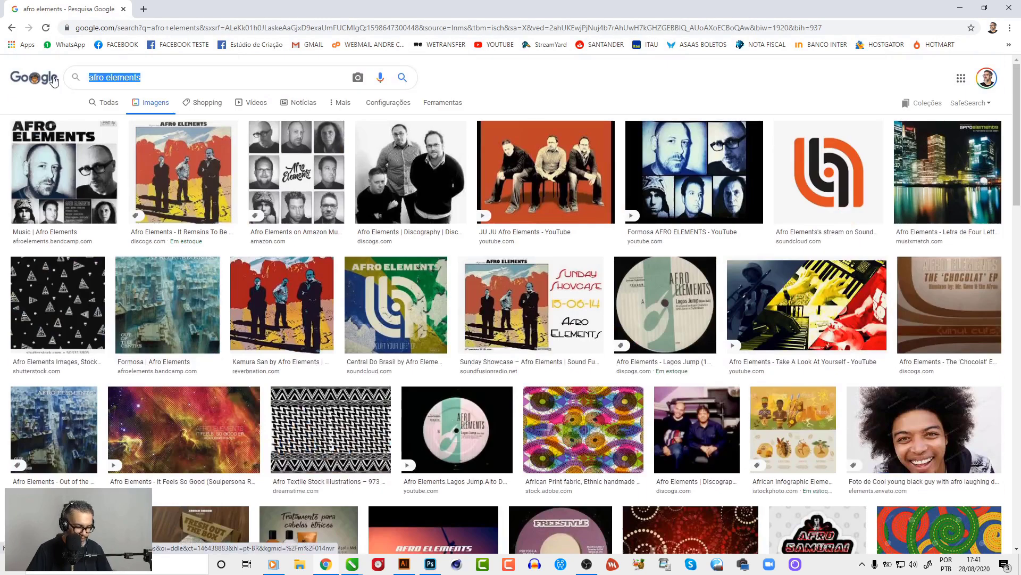
{"action": "key", "text": "ctrl+a"}
{"action": "type", "text": "african ele"}
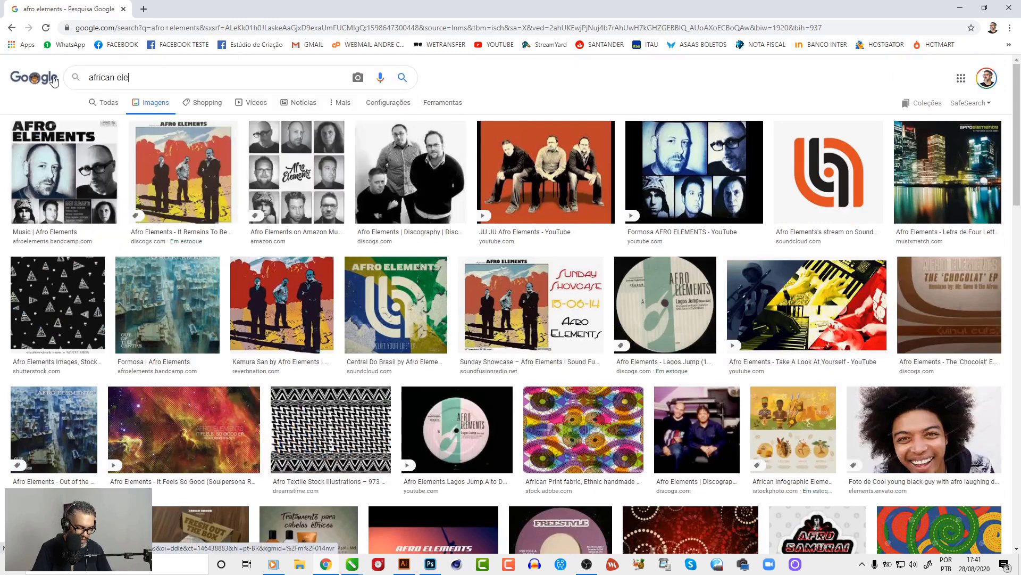
{"action": "type", "text": "ments"}
{"action": "key", "text": "Return"}
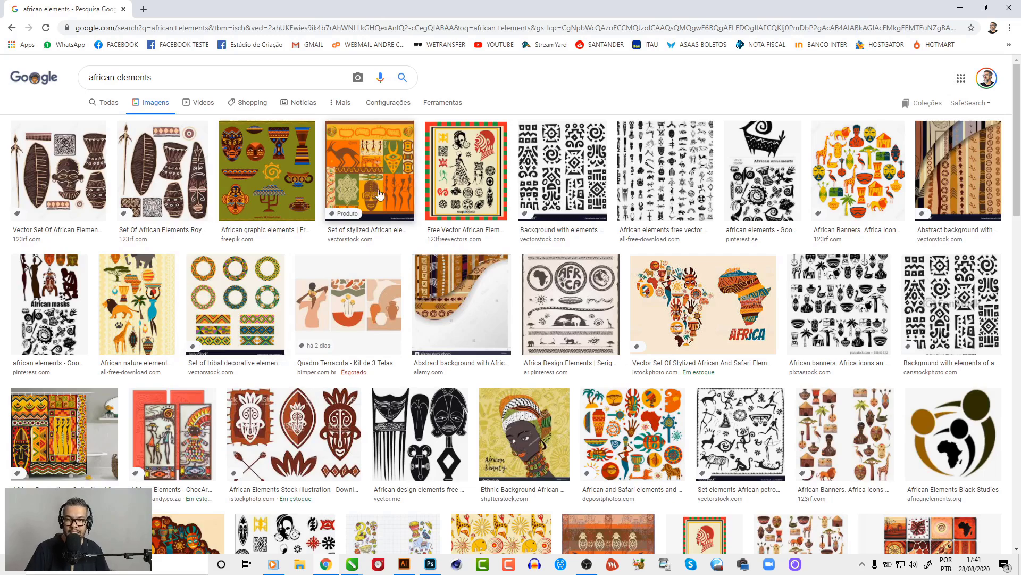
Browse the african elements results, previewing the tribal ring decorations.
{"action": "scroll", "coordinate": [304, 294], "scroll_direction": "down", "scroll_amount": 1}
{"action": "scroll", "coordinate": [304, 294], "scroll_direction": "down", "scroll_amount": 4}
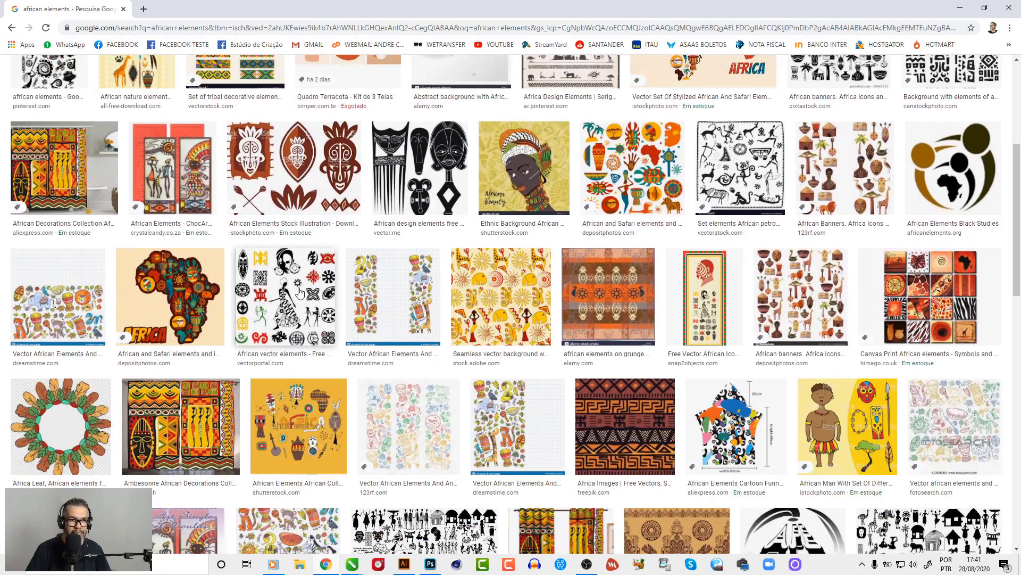
{"action": "scroll", "coordinate": [301, 292], "scroll_direction": "up", "scroll_amount": 2}
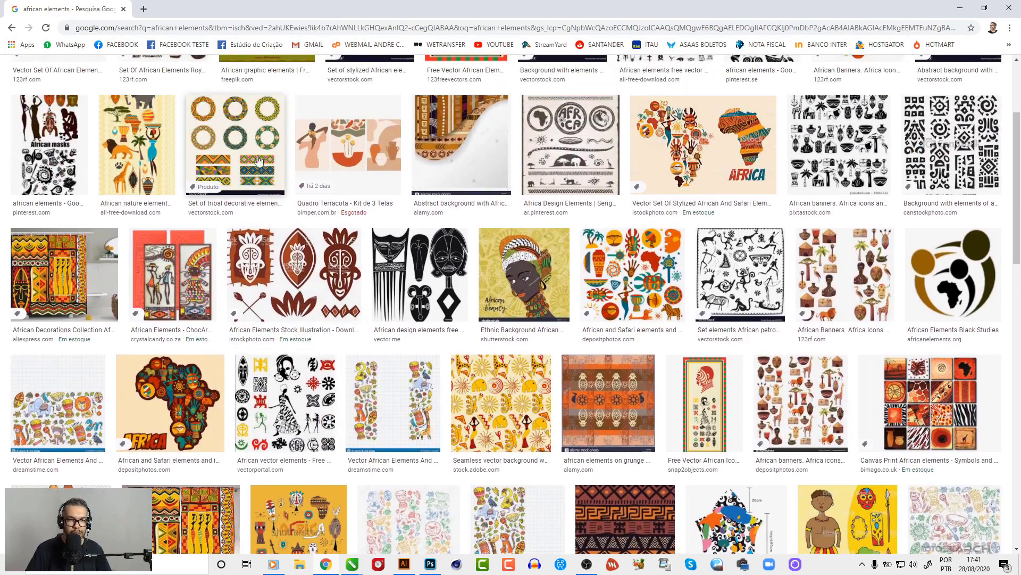
{"action": "left_click", "coordinate": [258, 136]}
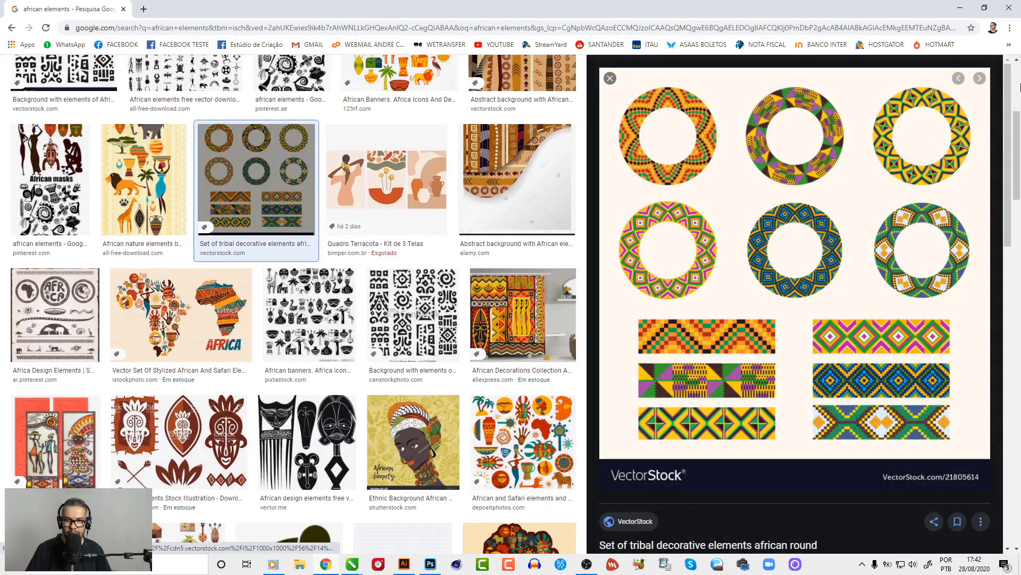
{"action": "left_click", "coordinate": [611, 79]}
{"action": "scroll", "coordinate": [307, 245], "scroll_direction": "down", "scroll_amount": 3}
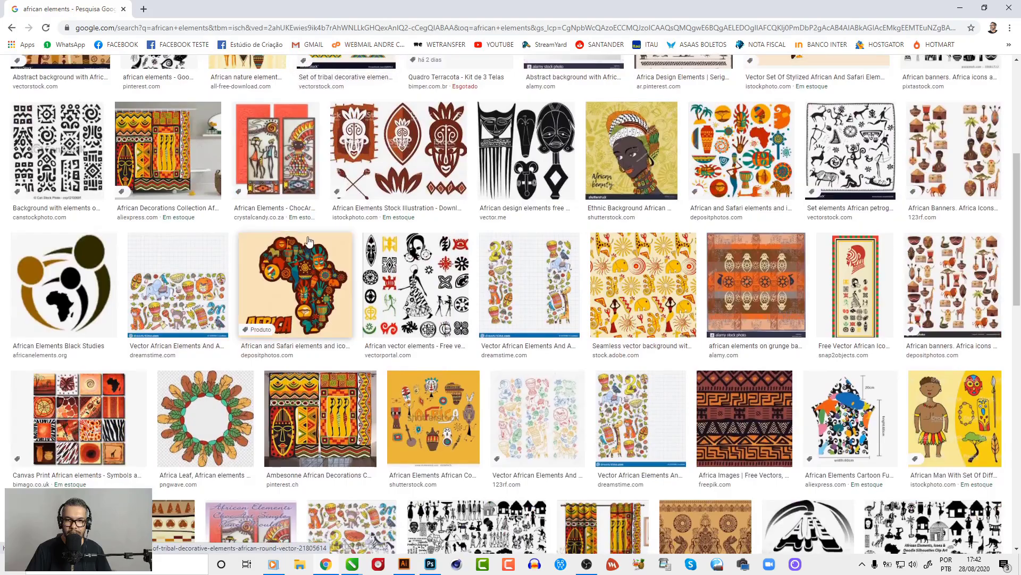
{"action": "scroll", "coordinate": [307, 244], "scroll_direction": "down", "scroll_amount": 2}
{"action": "scroll", "coordinate": [307, 245], "scroll_direction": "down", "scroll_amount": 4}
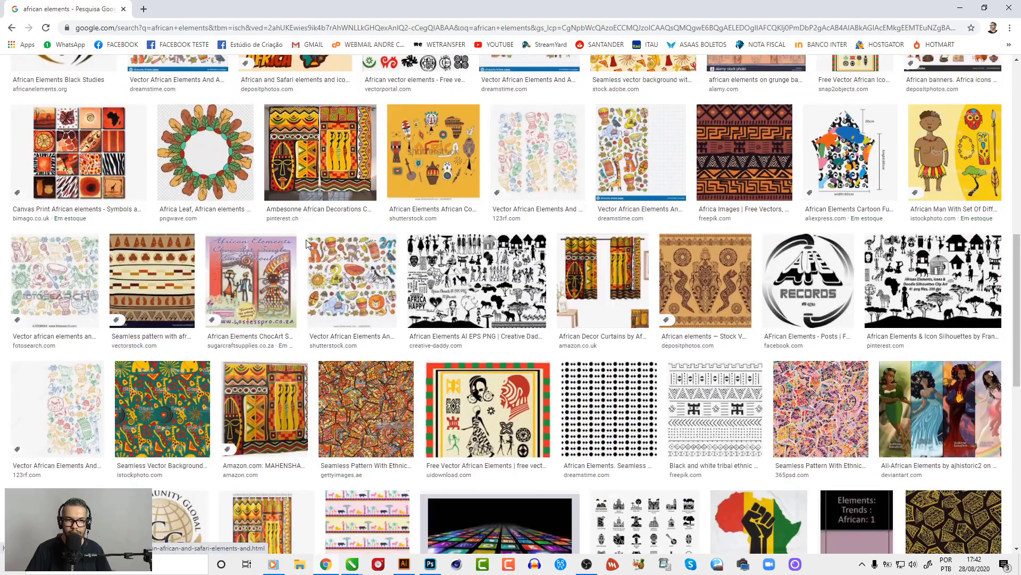
{"action": "scroll", "coordinate": [307, 244], "scroll_direction": "down", "scroll_amount": 4}
{"action": "scroll", "coordinate": [307, 244], "scroll_direction": "down", "scroll_amount": 3}
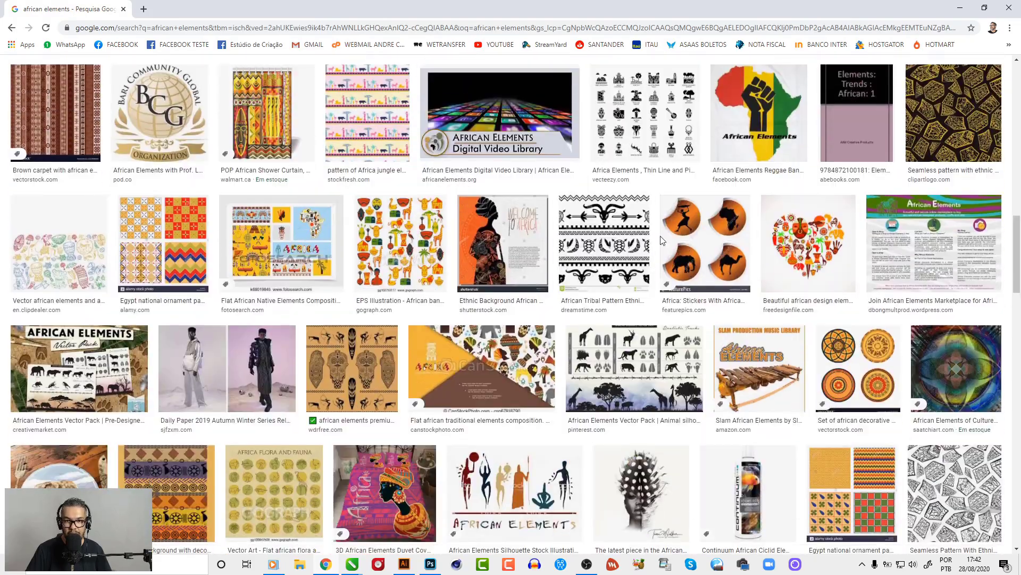
Scroll further, previewing the African tribal pattern and 'Pleasure and the Pleasurable' images.
{"action": "left_click", "coordinate": [623, 243]}
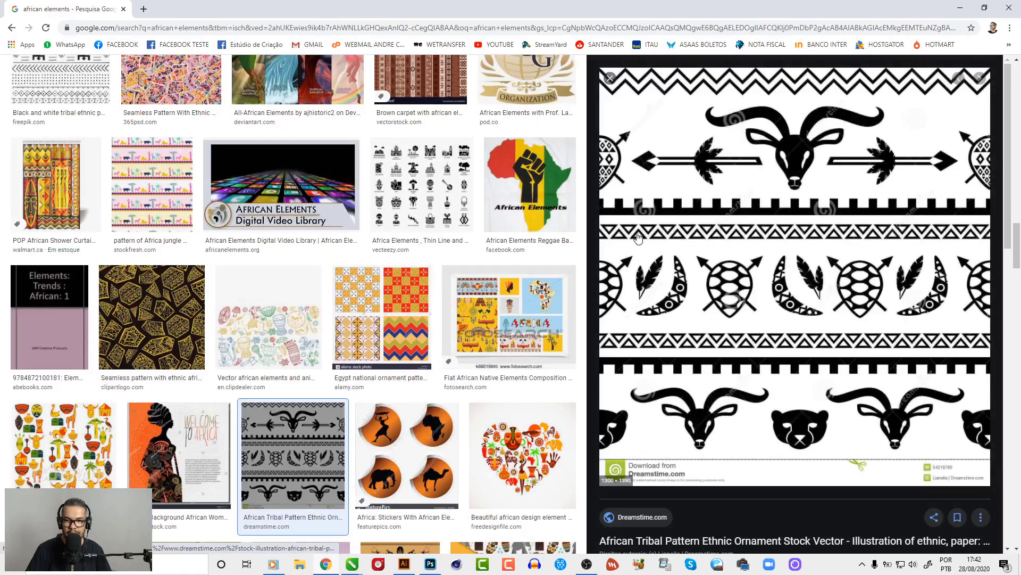
{"action": "scroll", "coordinate": [449, 292], "scroll_direction": "down", "scroll_amount": 2}
{"action": "scroll", "coordinate": [450, 292], "scroll_direction": "down", "scroll_amount": 6}
{"action": "scroll", "coordinate": [450, 292], "scroll_direction": "down", "scroll_amount": 2}
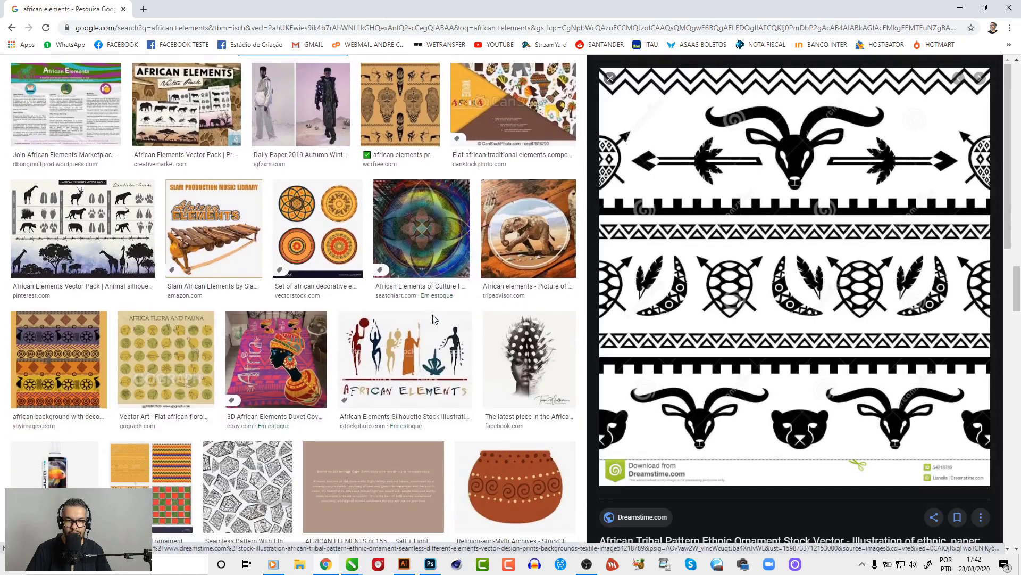
{"action": "scroll", "coordinate": [402, 300], "scroll_direction": "down", "scroll_amount": 3}
{"action": "scroll", "coordinate": [403, 302], "scroll_direction": "down", "scroll_amount": 5}
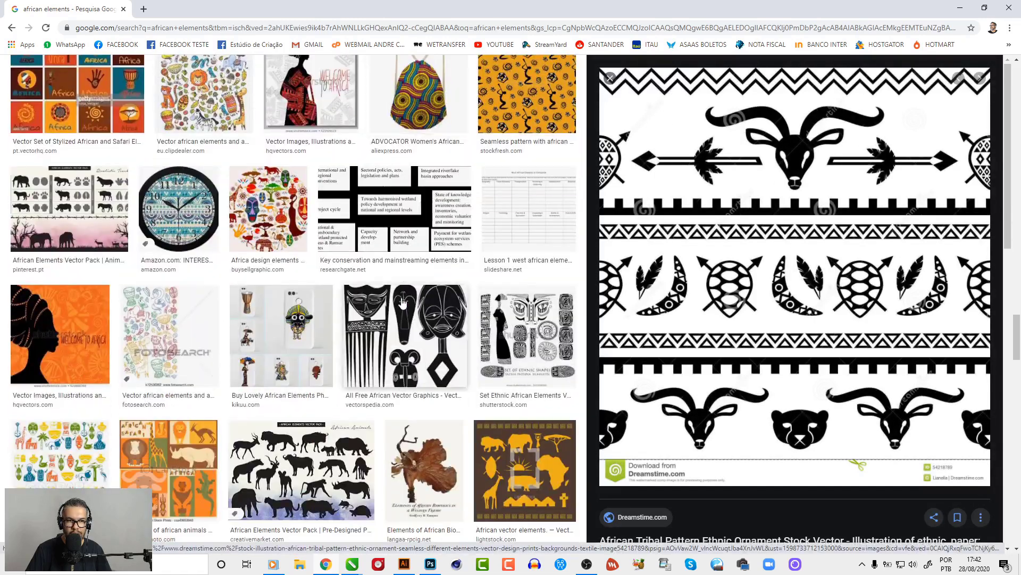
{"action": "scroll", "coordinate": [403, 302], "scroll_direction": "down", "scroll_amount": 2}
{"action": "scroll", "coordinate": [403, 302], "scroll_direction": "down", "scroll_amount": 3}
{"action": "scroll", "coordinate": [403, 302], "scroll_direction": "down", "scroll_amount": 2}
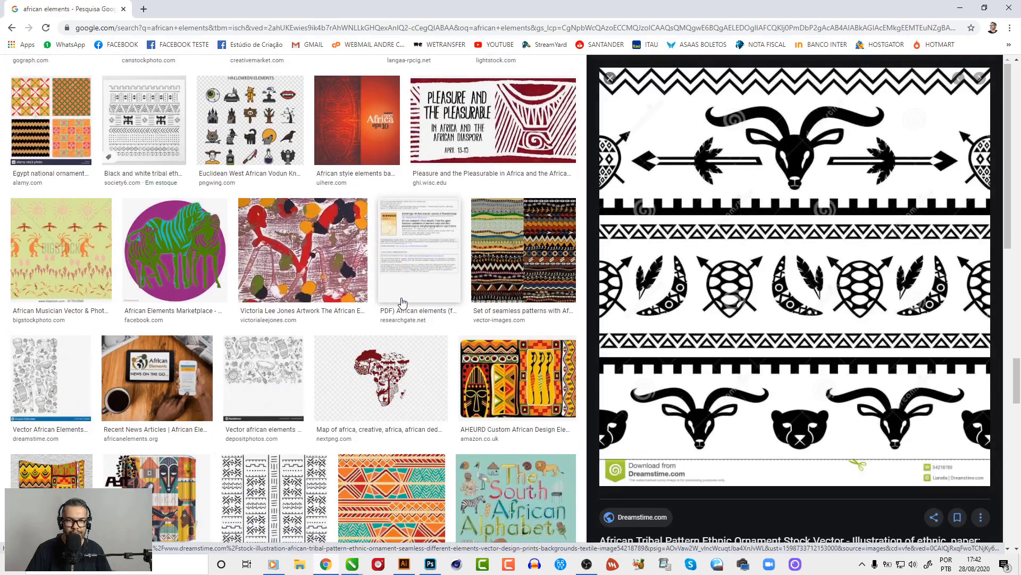
{"action": "left_click", "coordinate": [508, 133]}
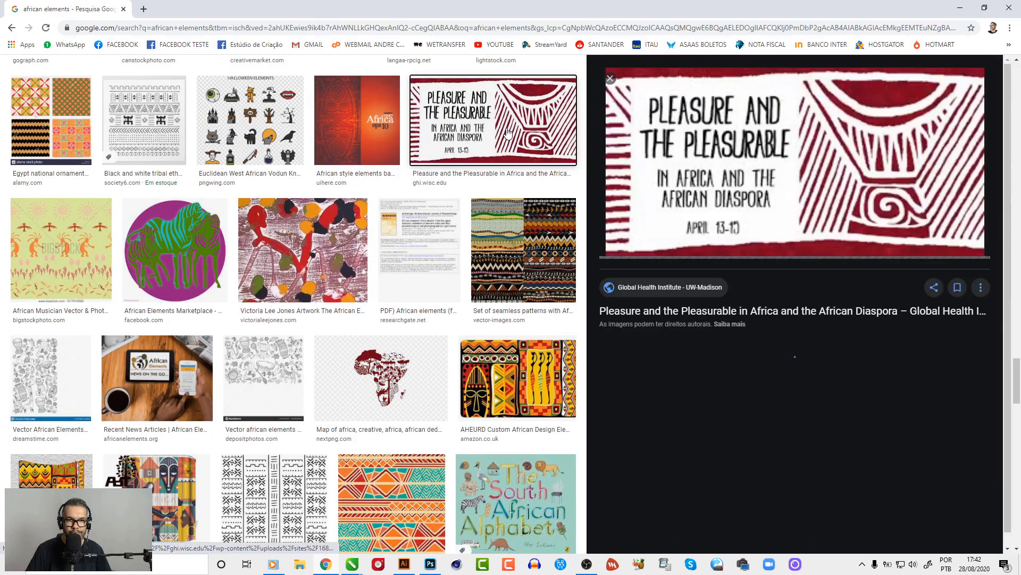
{"action": "scroll", "coordinate": [343, 314], "scroll_direction": "down", "scroll_amount": 7}
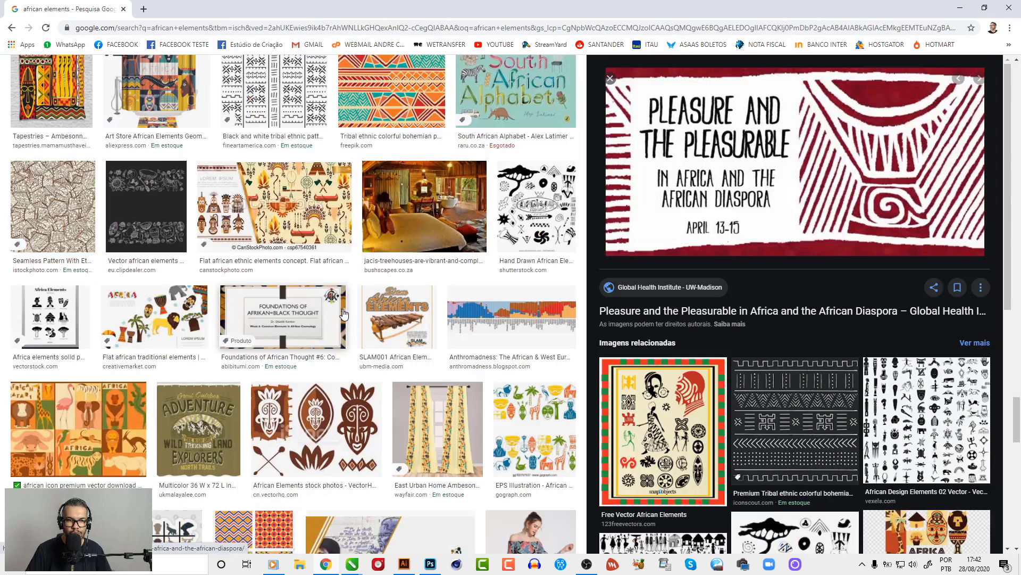
{"action": "scroll", "coordinate": [343, 314], "scroll_direction": "up", "scroll_amount": 7}
Preview black-and-white tribal patterns and open the swirl ethnic pattern.
{"action": "left_click", "coordinate": [817, 376]}
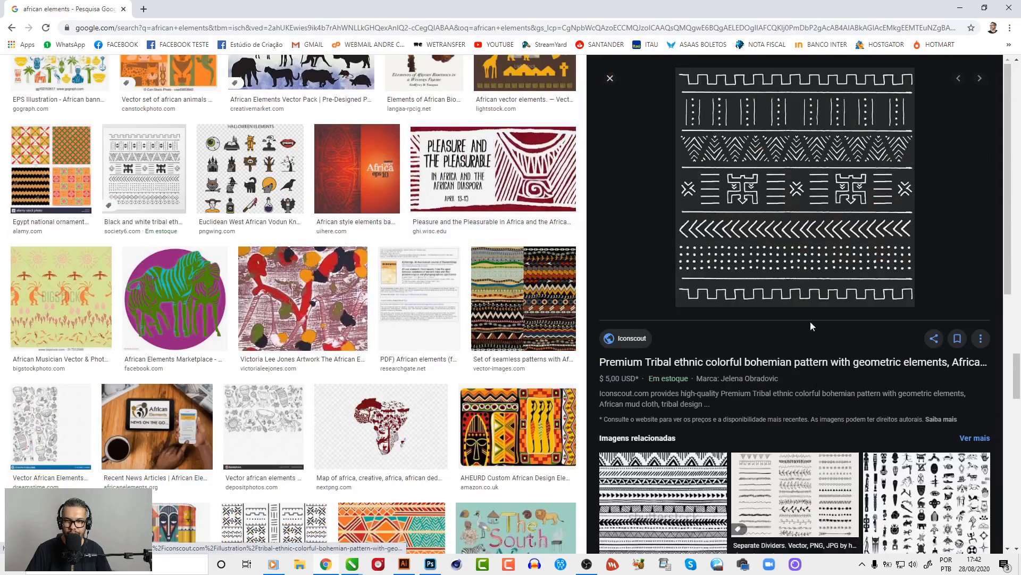
{"action": "right_click", "coordinate": [812, 246]}
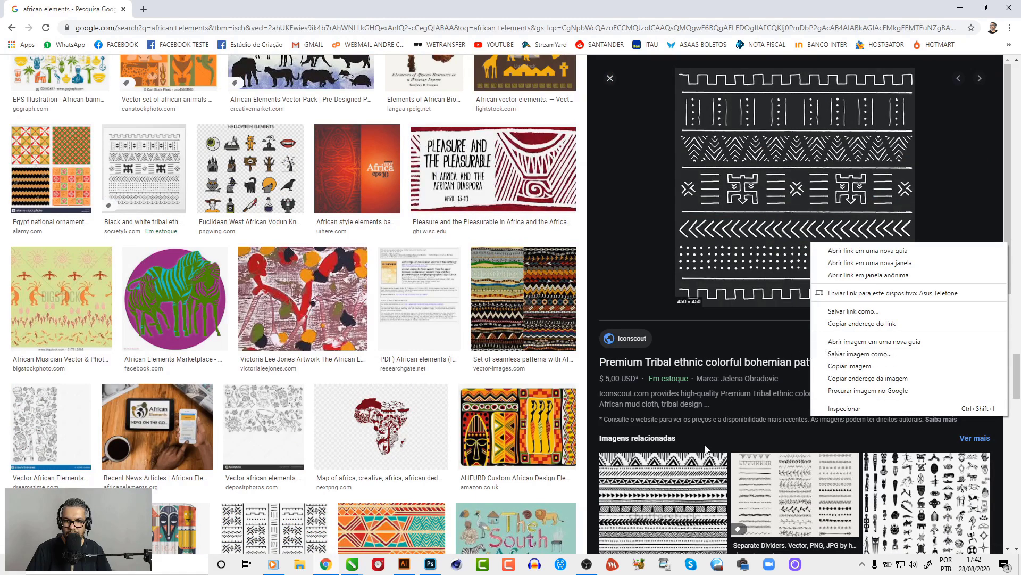
{"action": "left_click", "coordinate": [685, 478]}
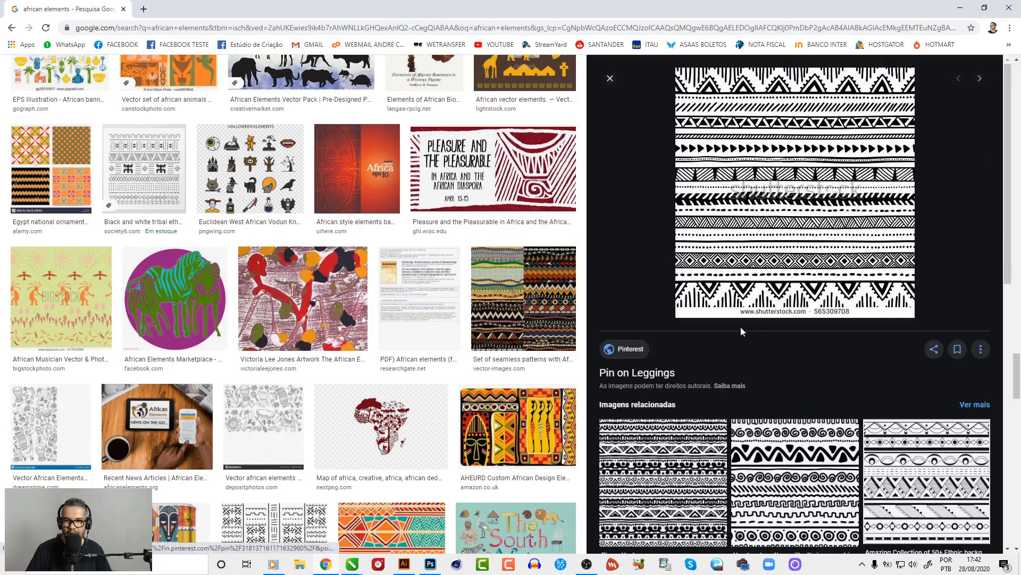
{"action": "scroll", "coordinate": [742, 331], "scroll_direction": "down", "scroll_amount": 3}
{"action": "left_click", "coordinate": [739, 319]}
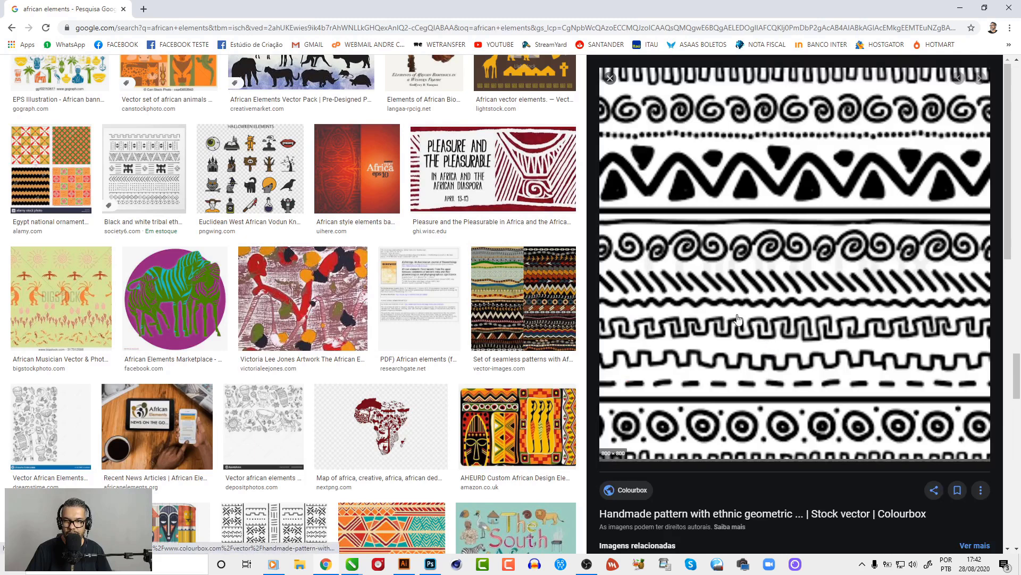
Copy the swirl ethnic pattern image and paste it into Photoshop as a new layer.
{"action": "right_click", "coordinate": [823, 304]}
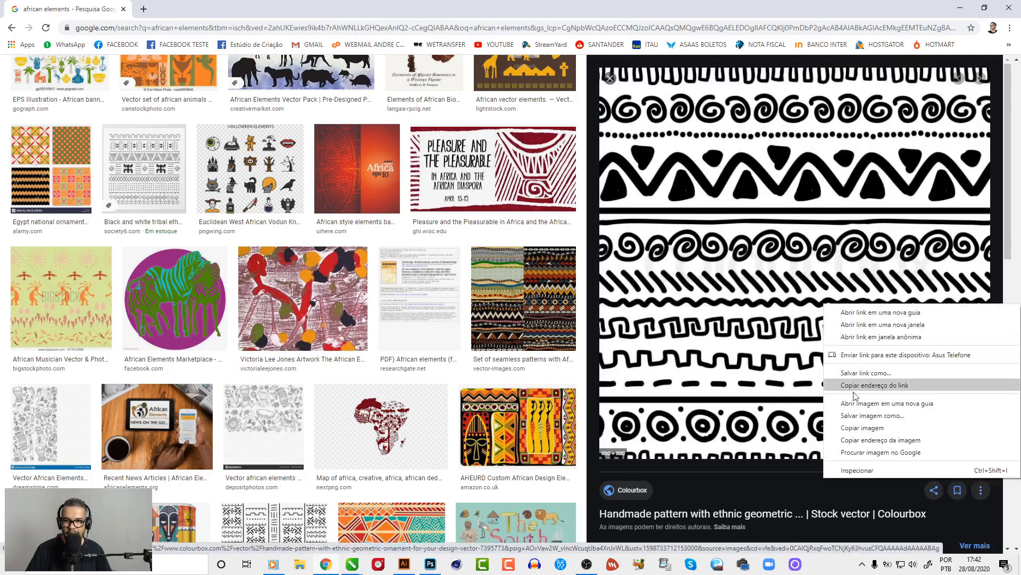
{"action": "left_click", "coordinate": [862, 427]}
{"action": "key", "text": "alt+Tab"}
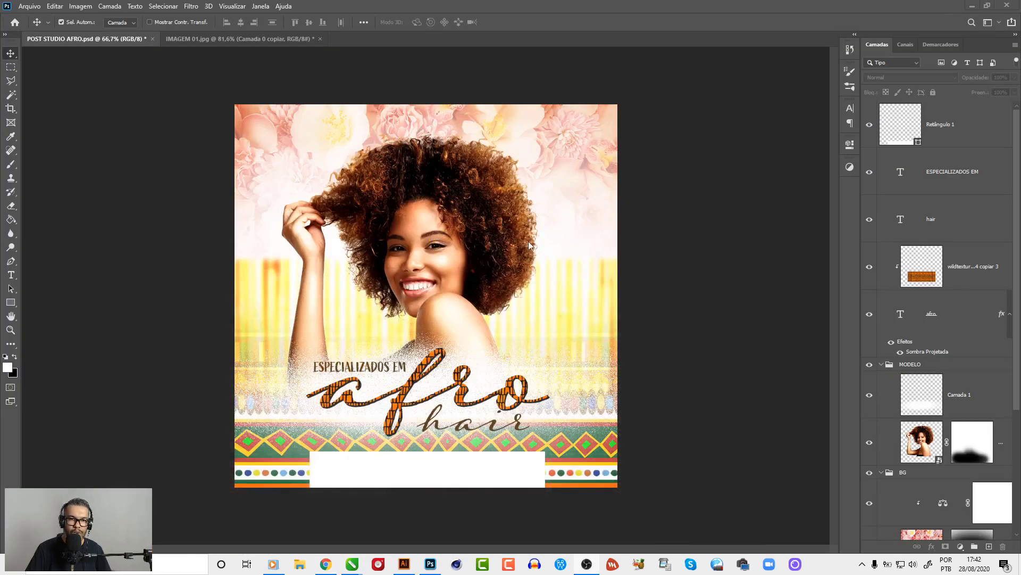
{"action": "key", "text": "ctrl+v"}
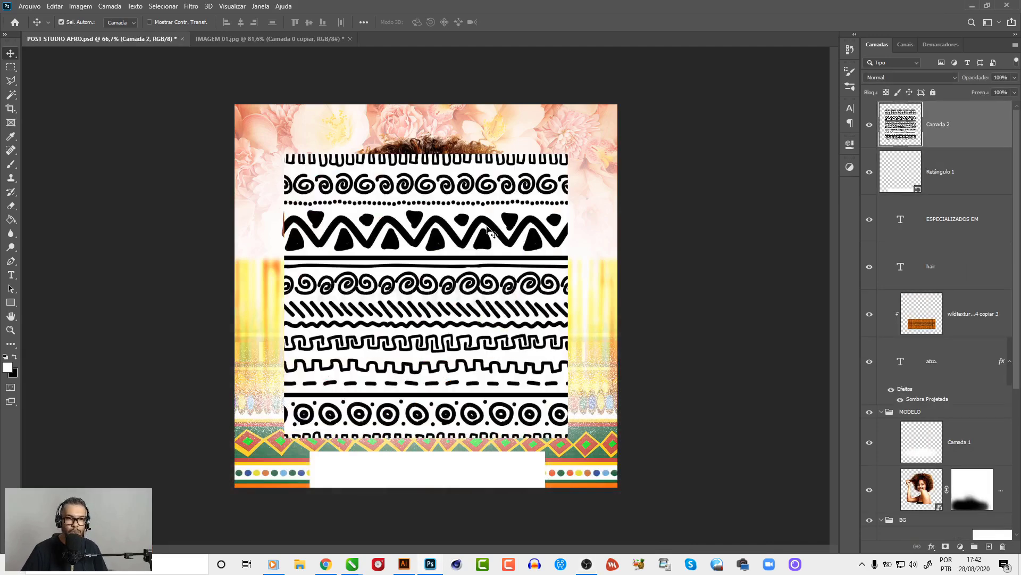
Scale the pasted pattern to about 137% and move it across the top of the post.
{"action": "left_click_drag", "start_coordinate": [489, 230], "coordinate": [439, 76]}
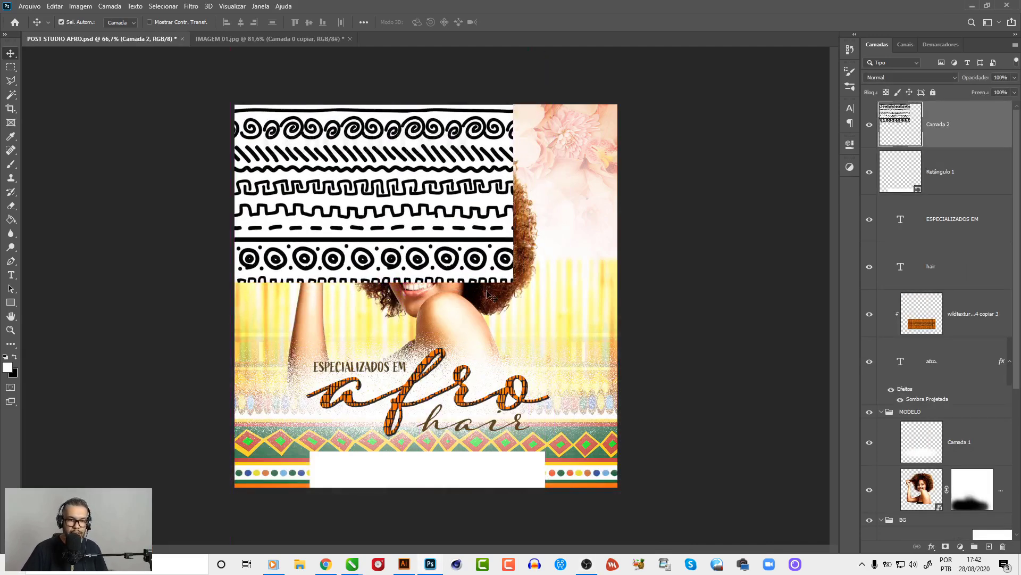
{"action": "key", "text": "ctrl+t"}
{"action": "mouse_move", "coordinate": [514, 283]}
{"action": "left_mouse_down"}
{"action": "mouse_move", "coordinate": [586, 340]}
{"action": "mouse_move", "coordinate": [616, 396]}
{"action": "left_mouse_up"}
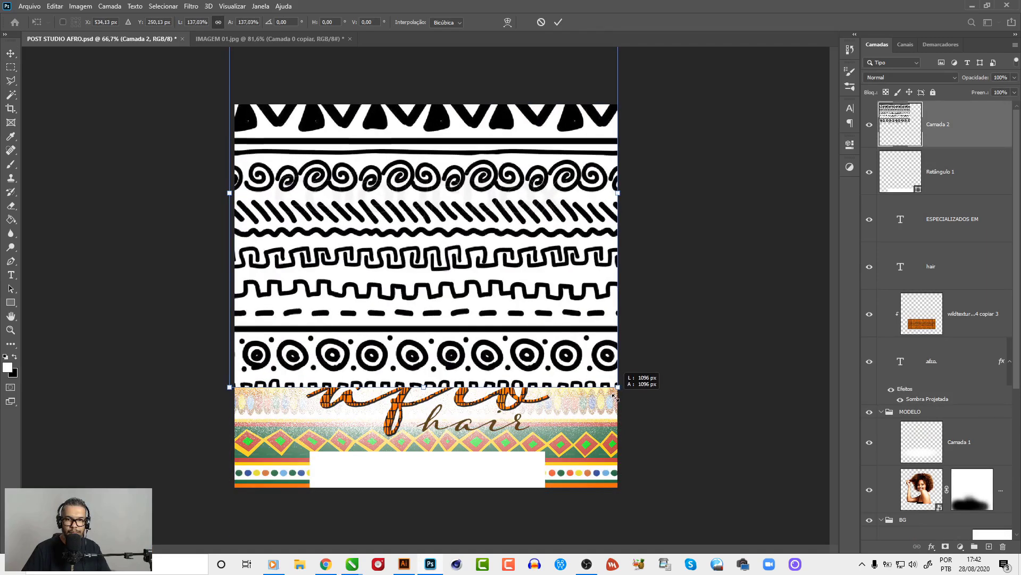
{"action": "key", "text": "Return"}
{"action": "mouse_move", "coordinate": [506, 329]}
{"action": "left_mouse_down"}
{"action": "mouse_move", "coordinate": [500, 211]}
{"action": "mouse_move", "coordinate": [544, 199]}
{"action": "left_mouse_up"}
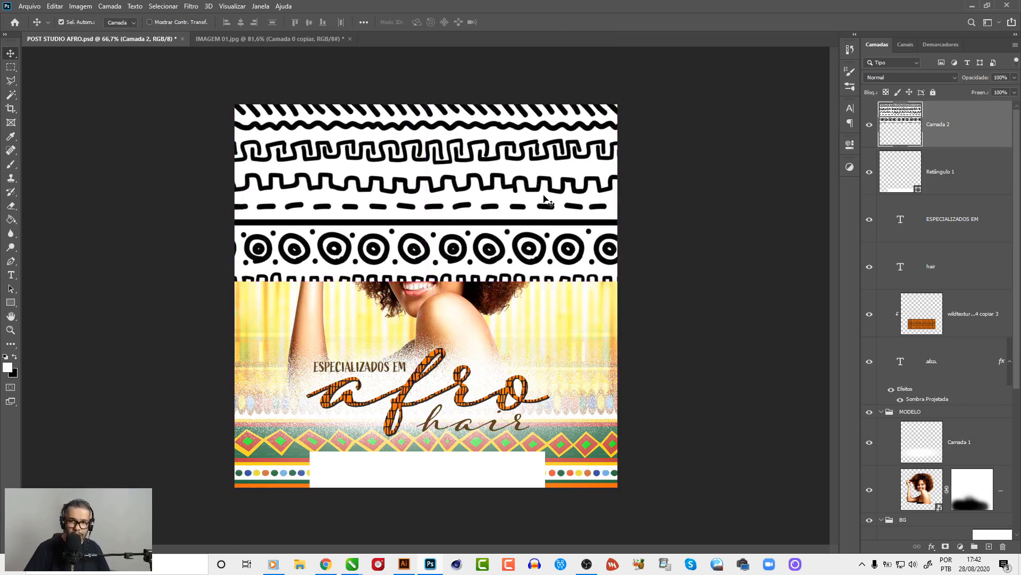
{"action": "left_click", "coordinate": [914, 78]}
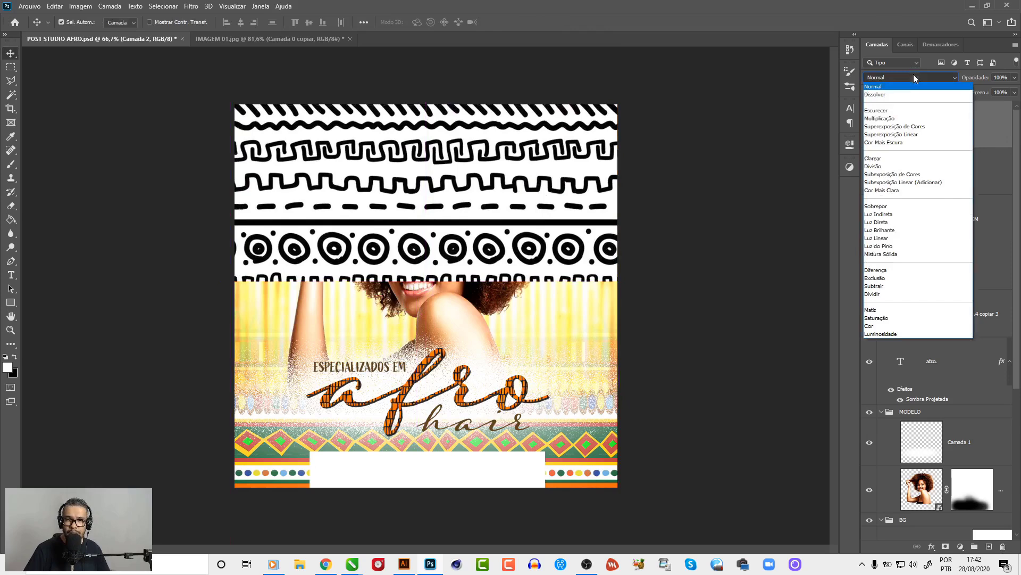
Set Camada 2 to Escurecer and move it just below the woman's photo in MODELO.
{"action": "left_click", "coordinate": [898, 113]}
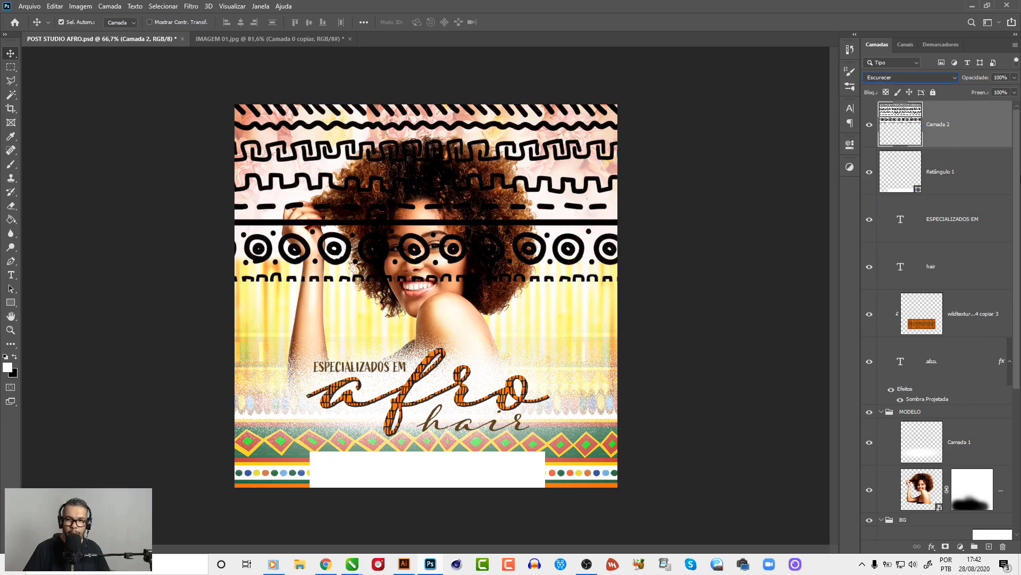
{"action": "left_click_drag", "start_coordinate": [971, 141], "coordinate": [920, 466]}
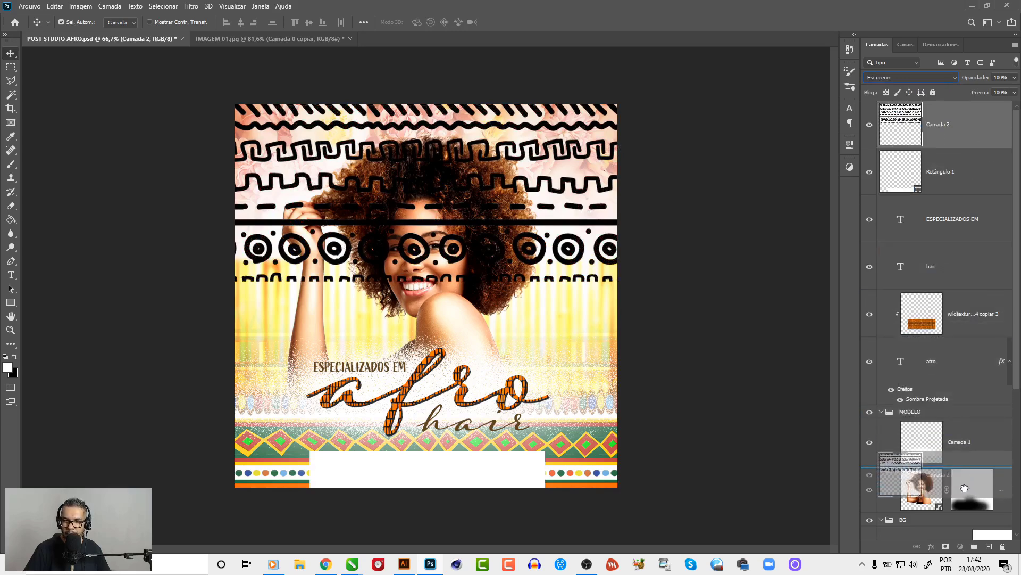
{"action": "left_click_drag", "start_coordinate": [973, 226], "coordinate": [959, 480]}
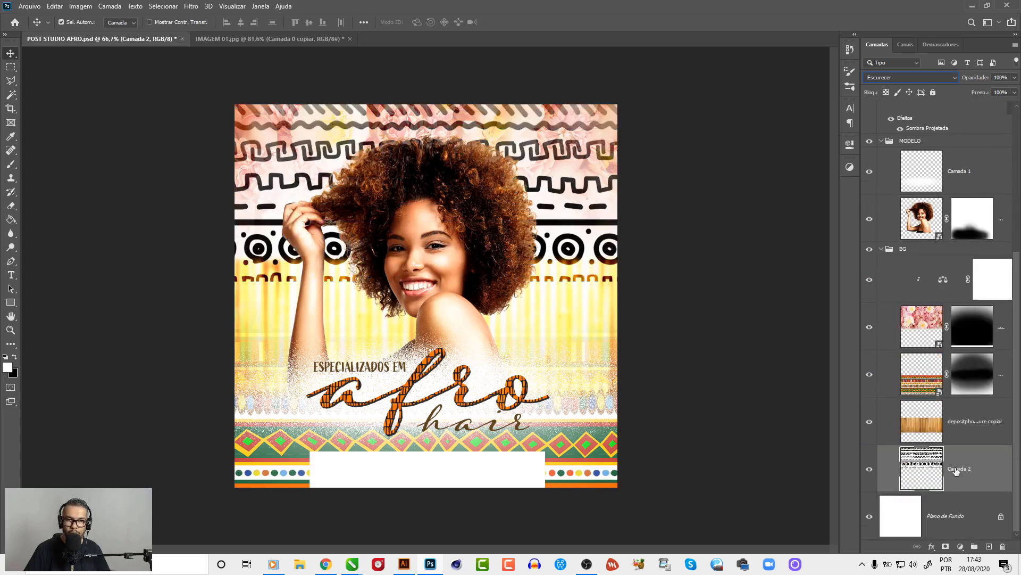
{"action": "left_click_drag", "start_coordinate": [964, 479], "coordinate": [963, 319]}
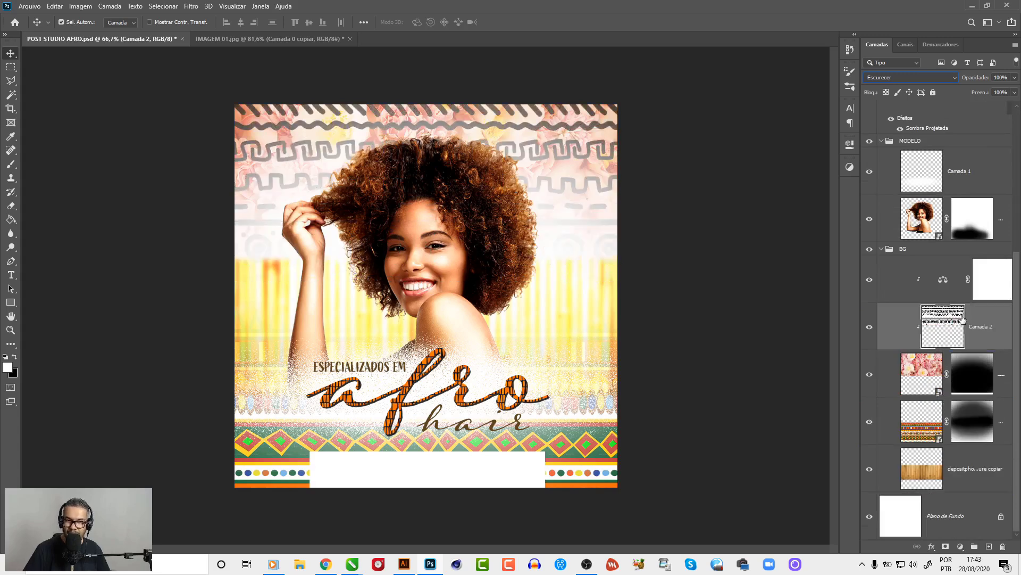
{"action": "left_click_drag", "start_coordinate": [964, 319], "coordinate": [972, 239]}
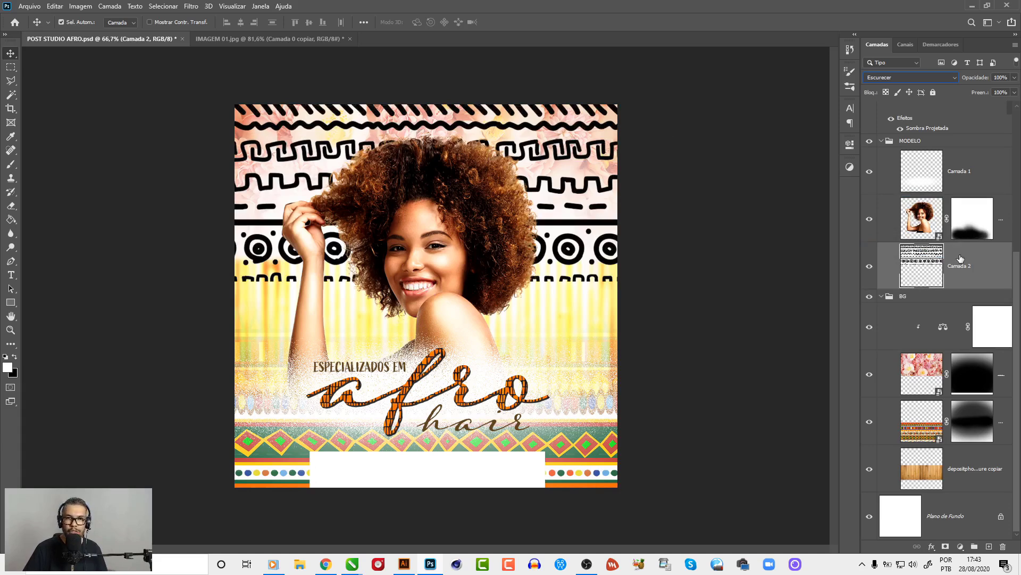
{"action": "double_click", "coordinate": [996, 268]}
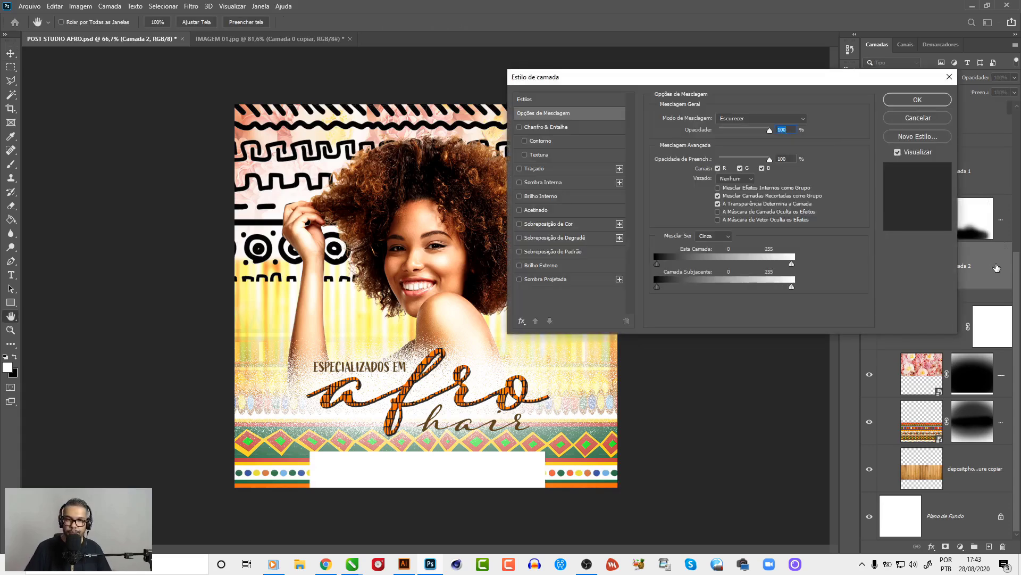
{"action": "left_click", "coordinate": [559, 224]}
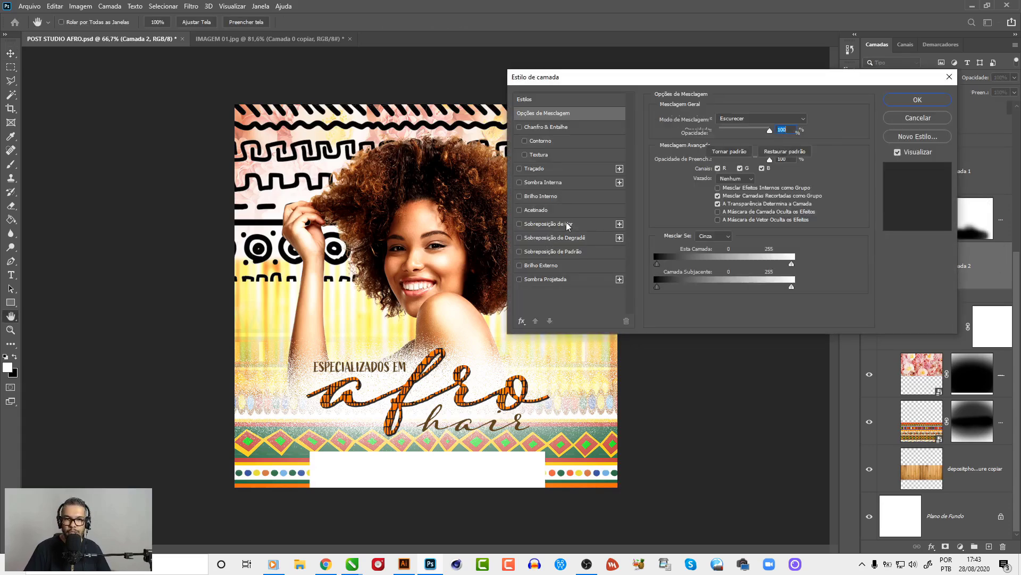
{"action": "left_click", "coordinate": [519, 224]}
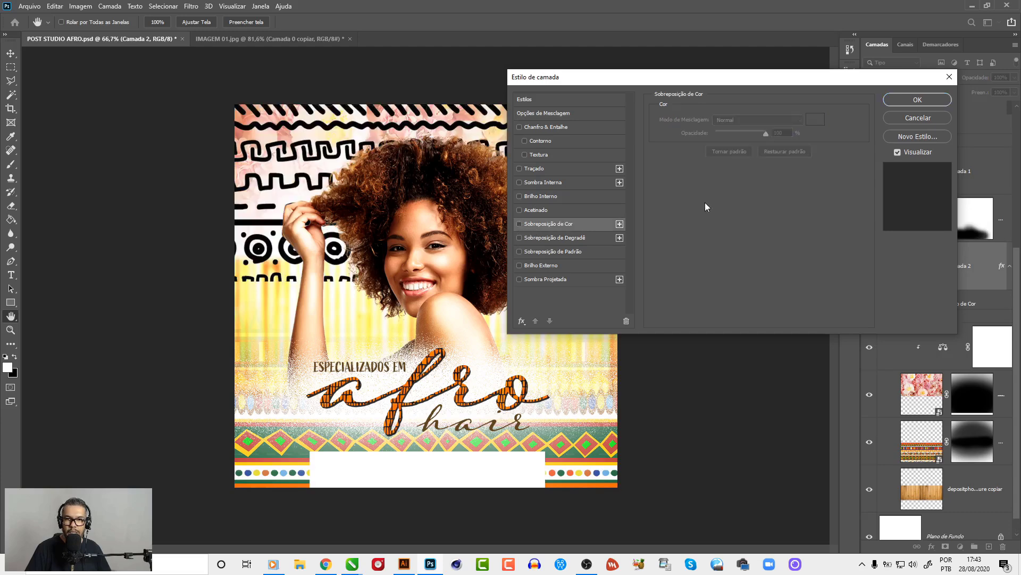
{"action": "left_click", "coordinate": [549, 223]}
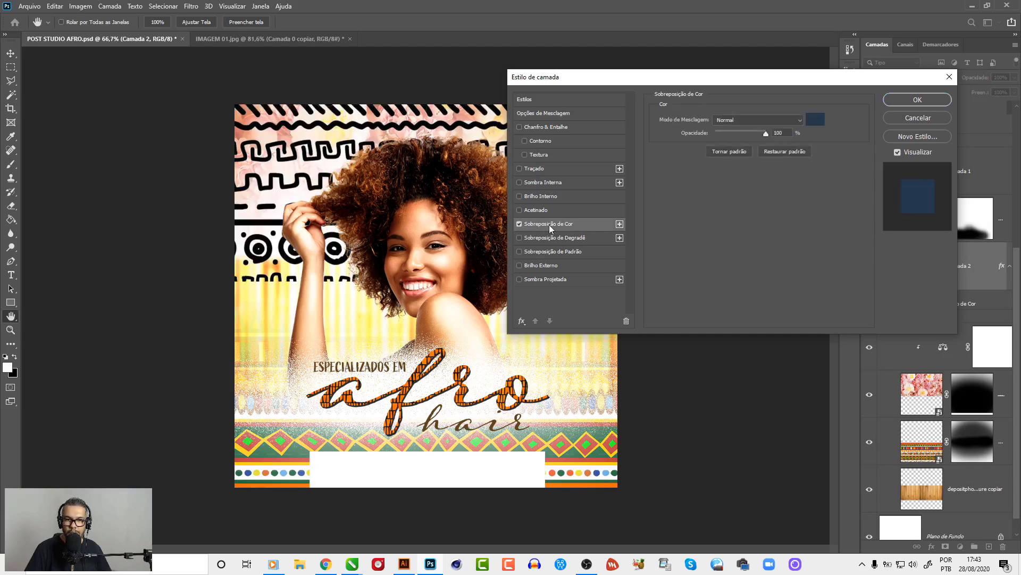
{"action": "left_click", "coordinate": [752, 120]}
{"action": "left_click", "coordinate": [744, 156]}
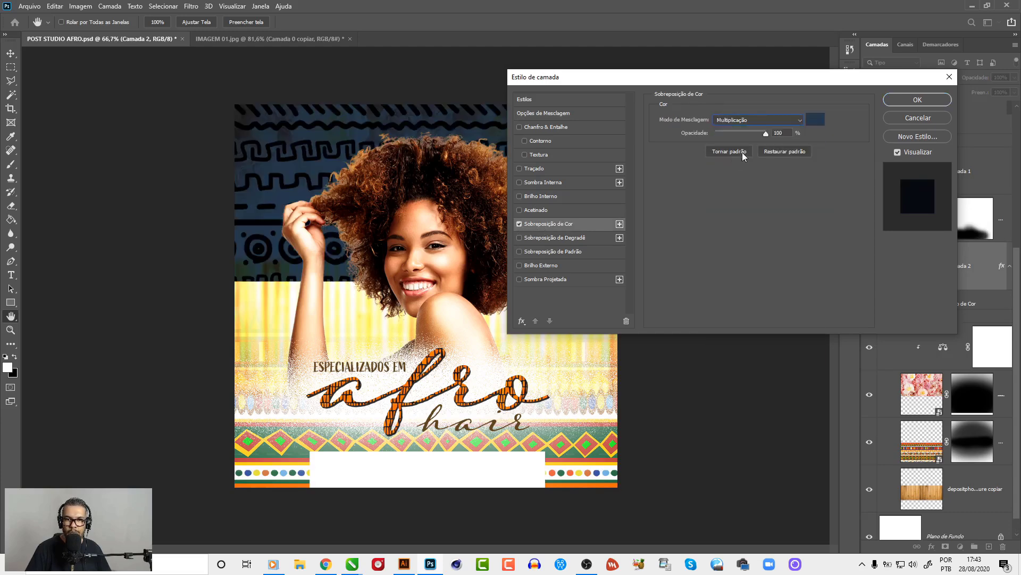
{"action": "left_click", "coordinate": [818, 126]}
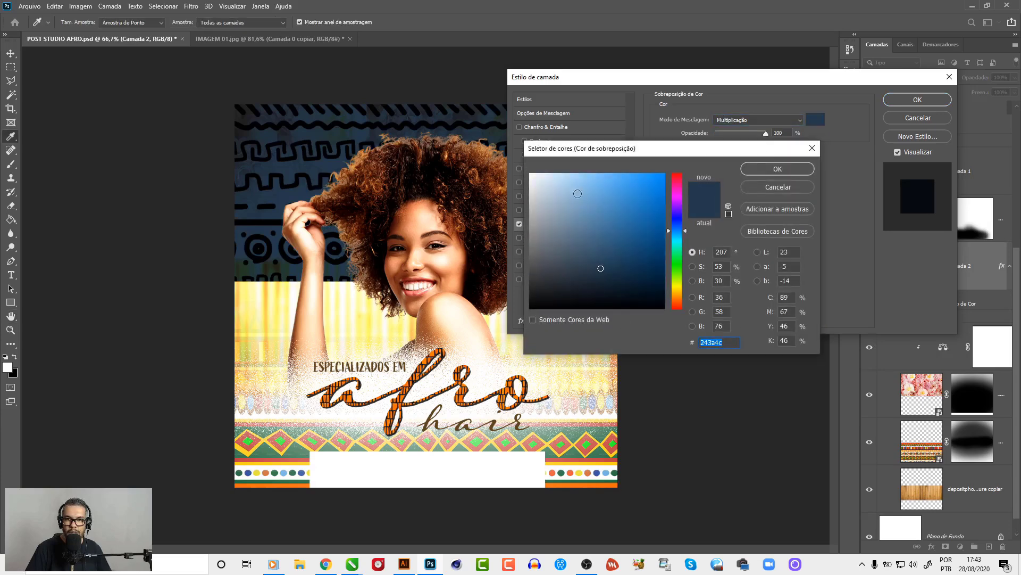
{"action": "left_click", "coordinate": [534, 174]}
{"action": "left_click", "coordinate": [593, 184]}
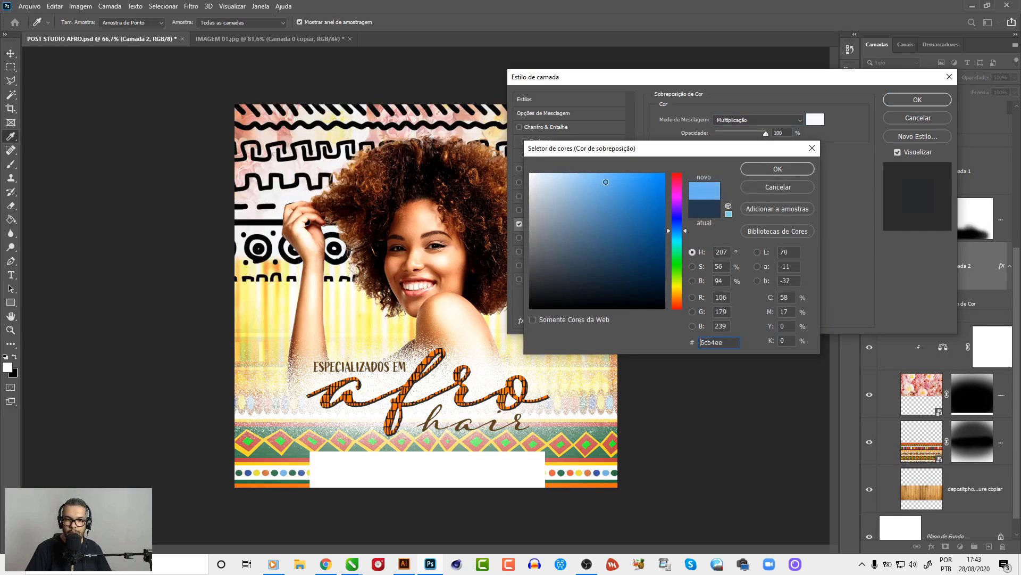
{"action": "left_click", "coordinate": [556, 220]}
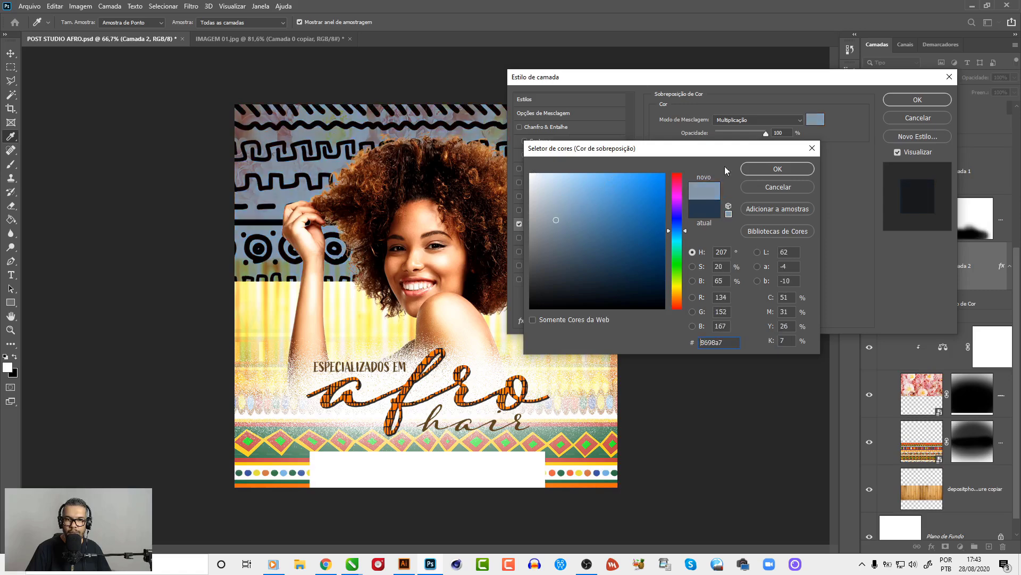
{"action": "left_click", "coordinate": [777, 171]}
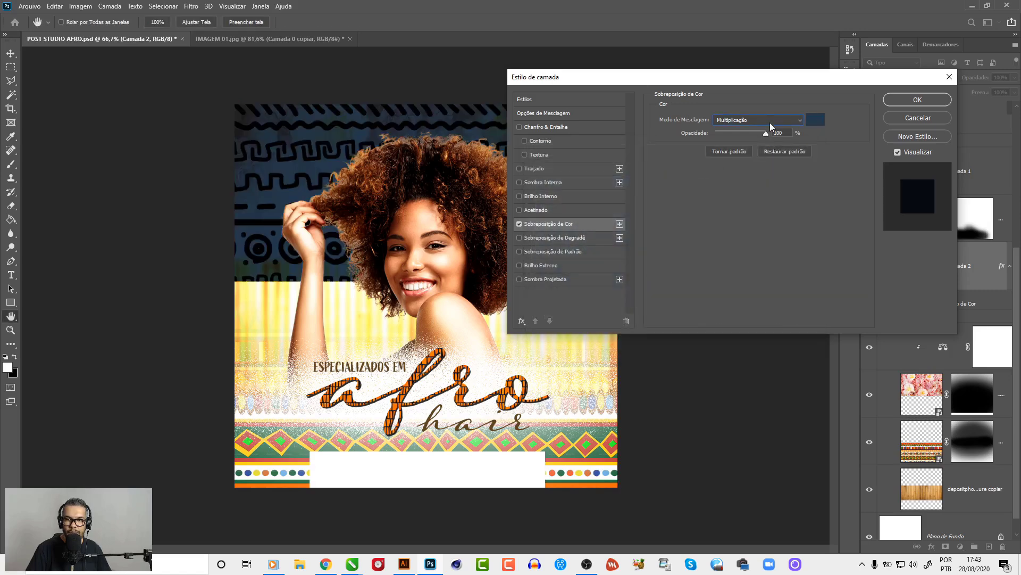
{"action": "left_click", "coordinate": [766, 120]}
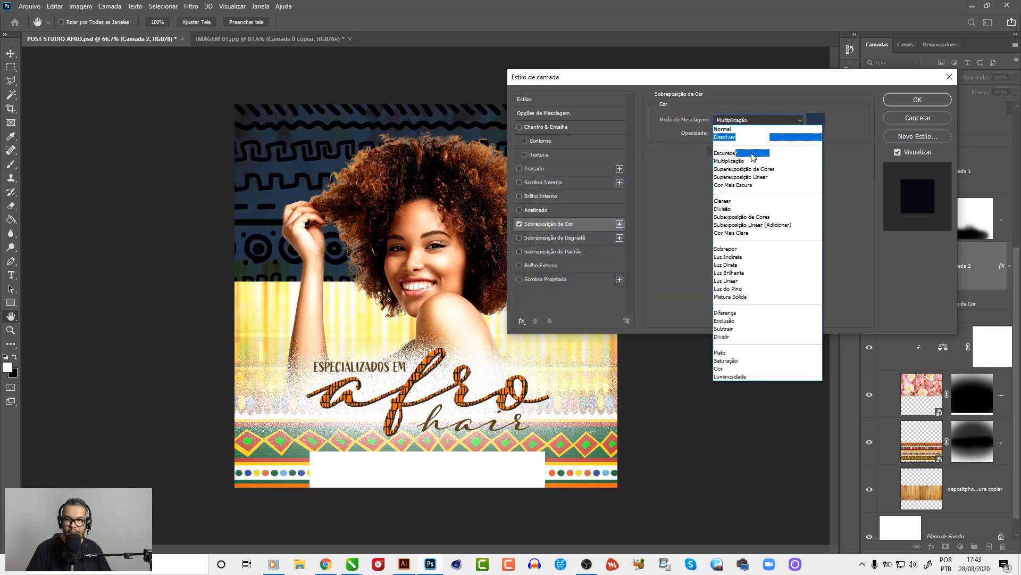
{"action": "left_click", "coordinate": [738, 258]}
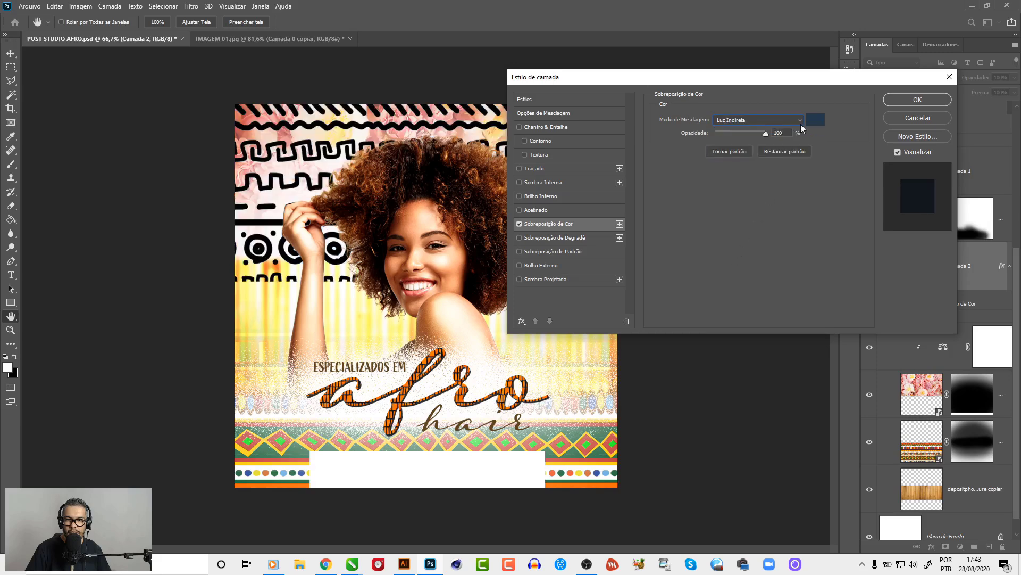
{"action": "left_click", "coordinate": [816, 119]}
{"action": "left_click", "coordinate": [629, 198]}
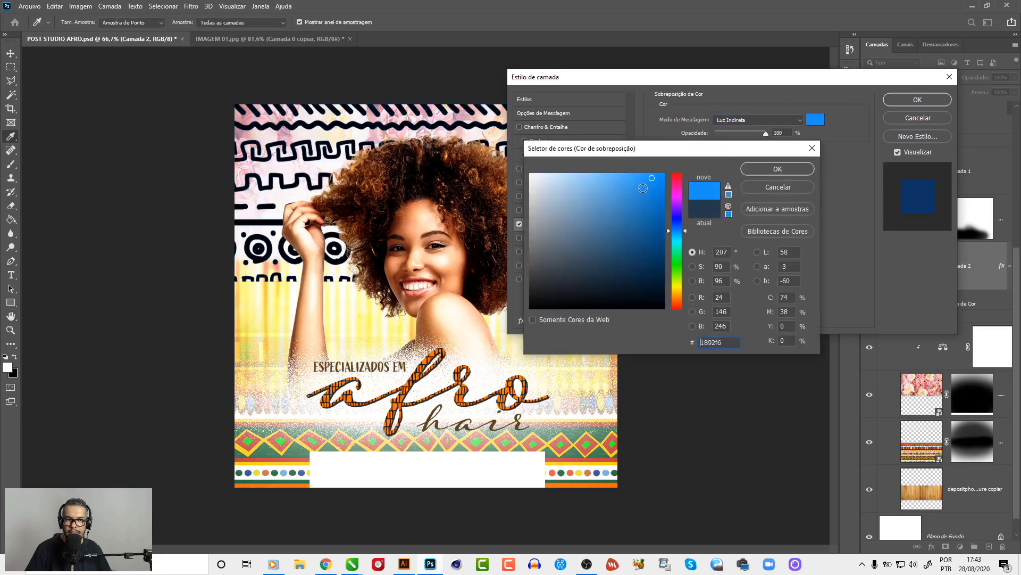
{"action": "left_click_drag", "start_coordinate": [628, 197], "coordinate": [635, 216]}
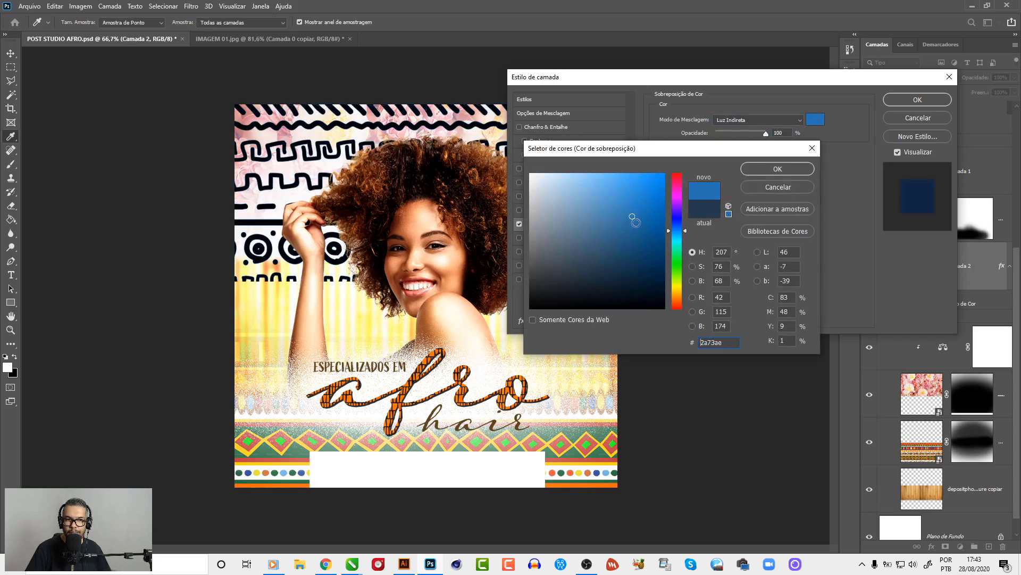
{"action": "left_click", "coordinate": [812, 148]}
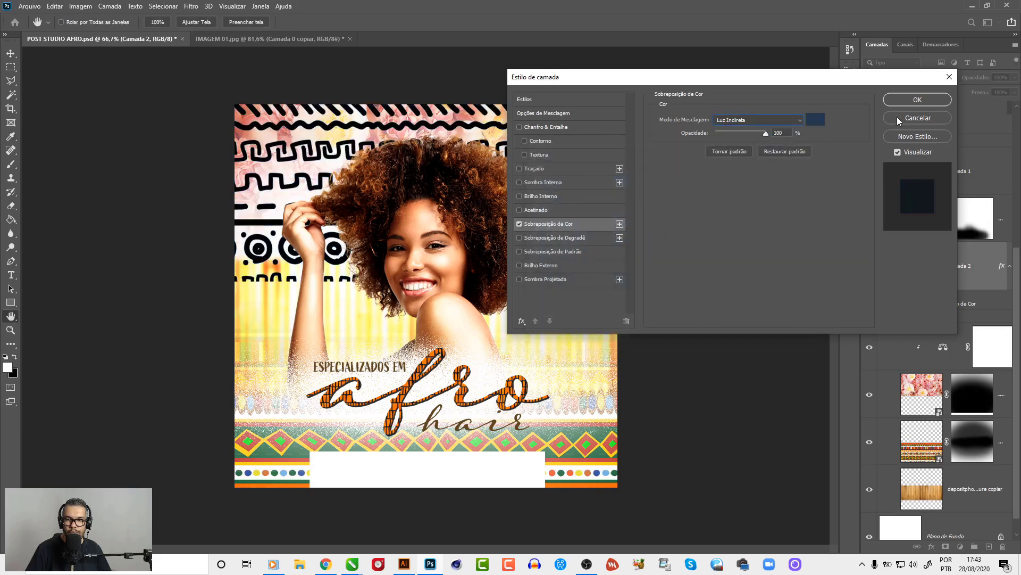
{"action": "key", "text": "Return"}
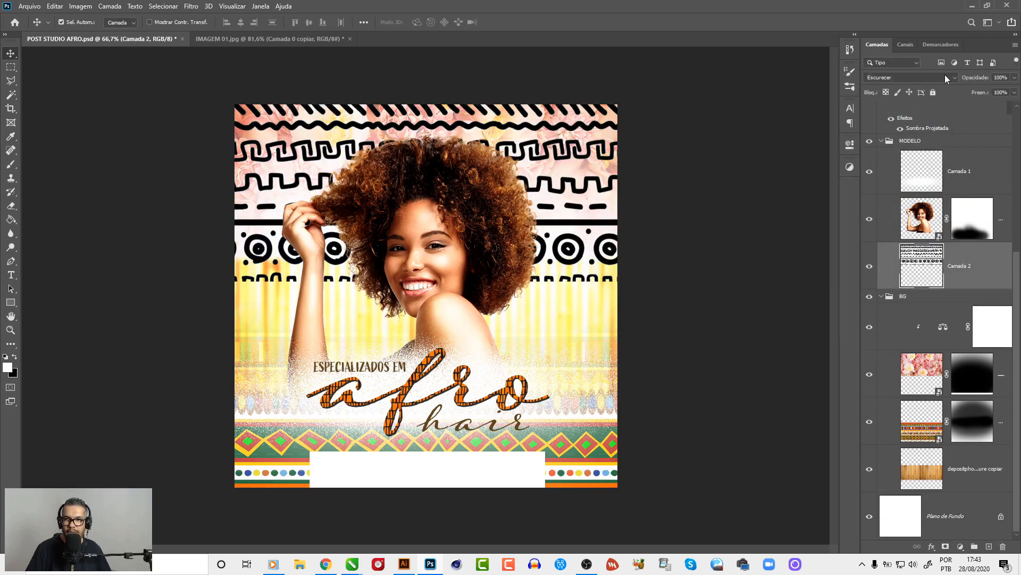
Set Camada 2's blend mode to Sobrepor and nudge the pattern down.
{"action": "left_click", "coordinate": [910, 77]}
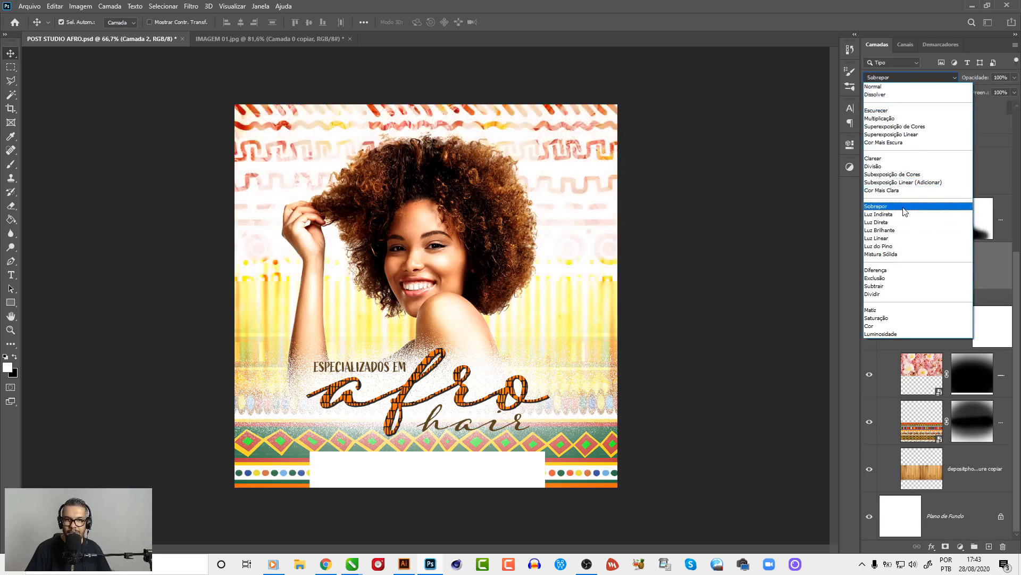
{"action": "left_click", "coordinate": [897, 207]}
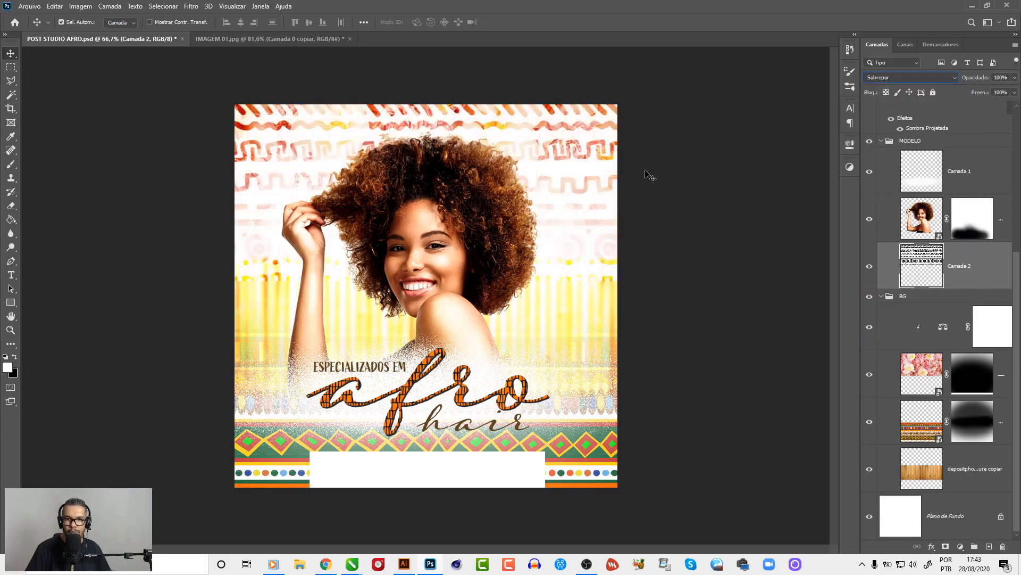
{"action": "left_click_drag", "start_coordinate": [567, 153], "coordinate": [566, 169]}
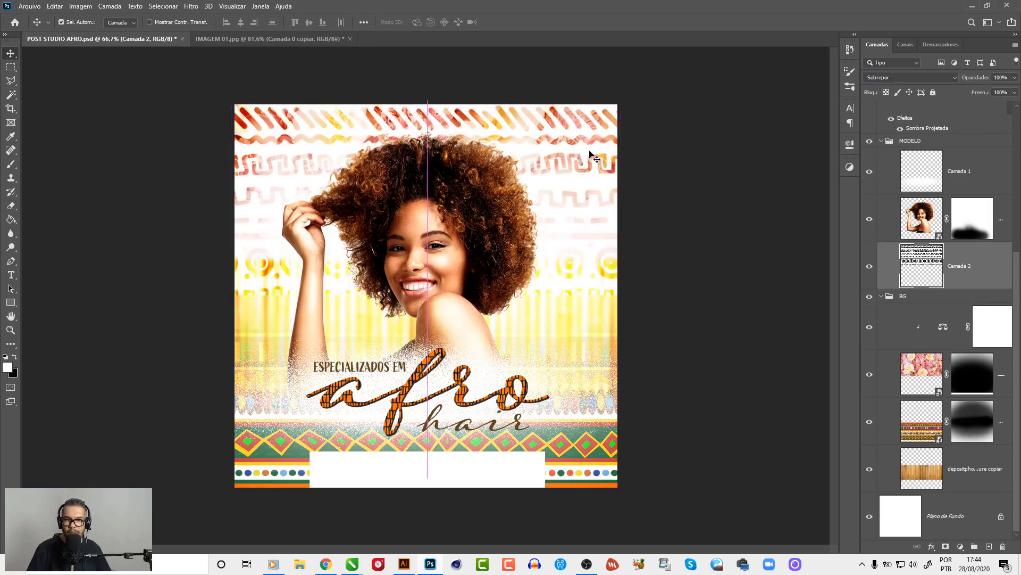
{"action": "left_click", "coordinate": [955, 79]}
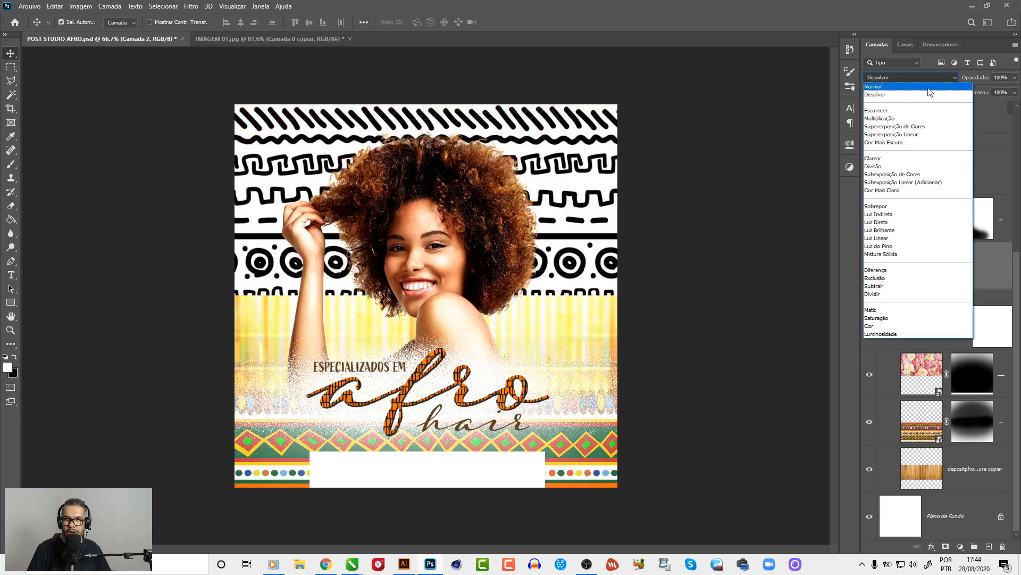
{"action": "left_click", "coordinate": [938, 75]}
Lower Camada 2 to 49% opacity, reposition it, and deselect.
{"action": "left_click", "coordinate": [1015, 79]}
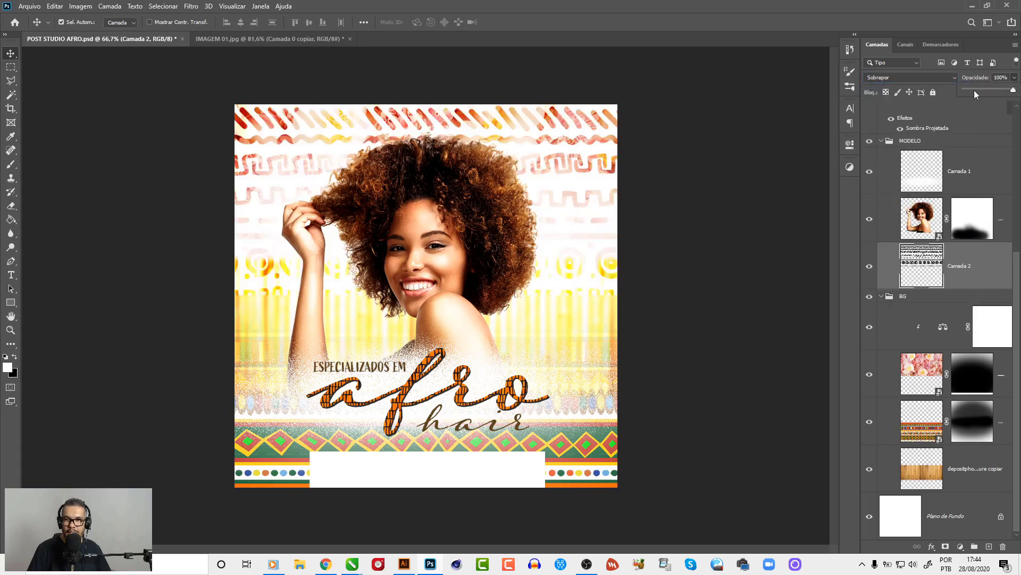
{"action": "left_click", "coordinate": [977, 88]}
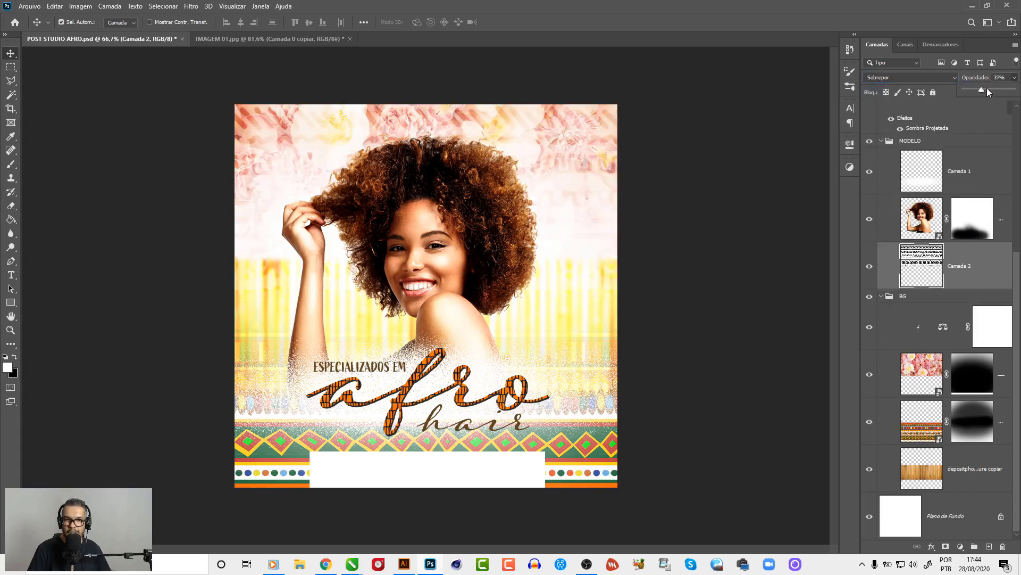
{"action": "left_click", "coordinate": [990, 89]}
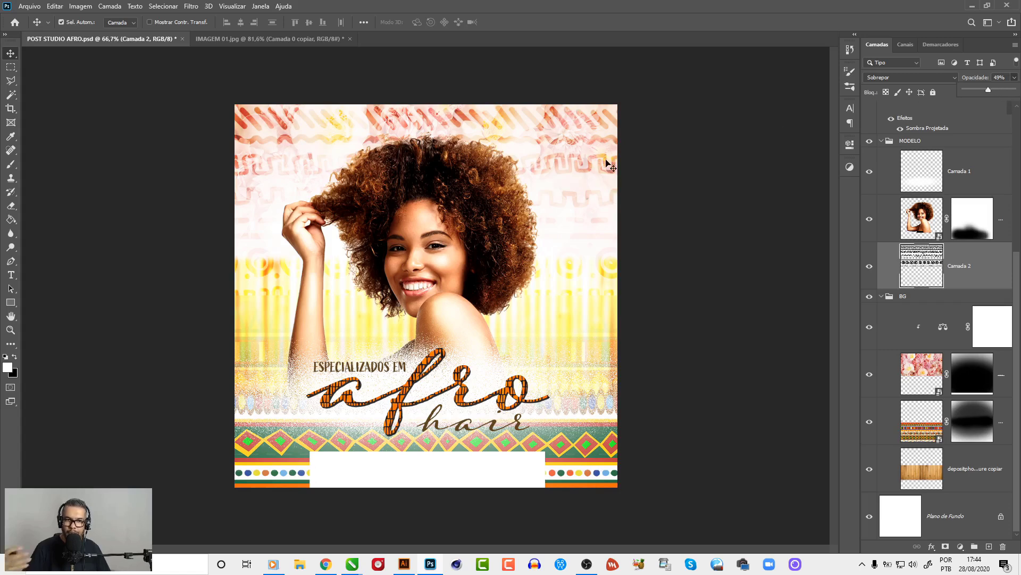
{"action": "mouse_move", "coordinate": [603, 232]}
{"action": "left_mouse_down"}
{"action": "mouse_move", "coordinate": [601, 292]}
{"action": "mouse_move", "coordinate": [597, 278]}
{"action": "left_mouse_up"}
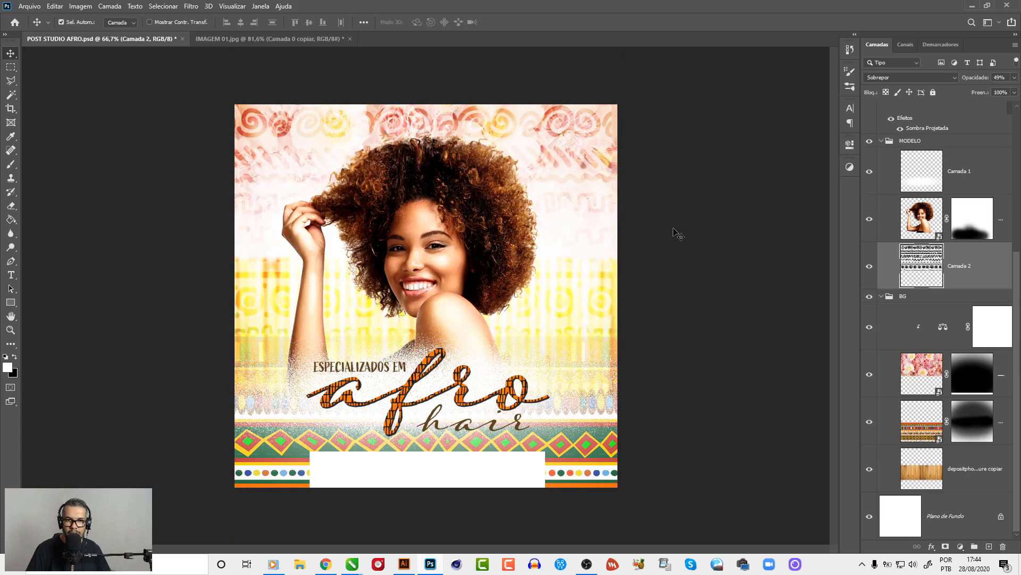
{"action": "left_click", "coordinate": [680, 205]}
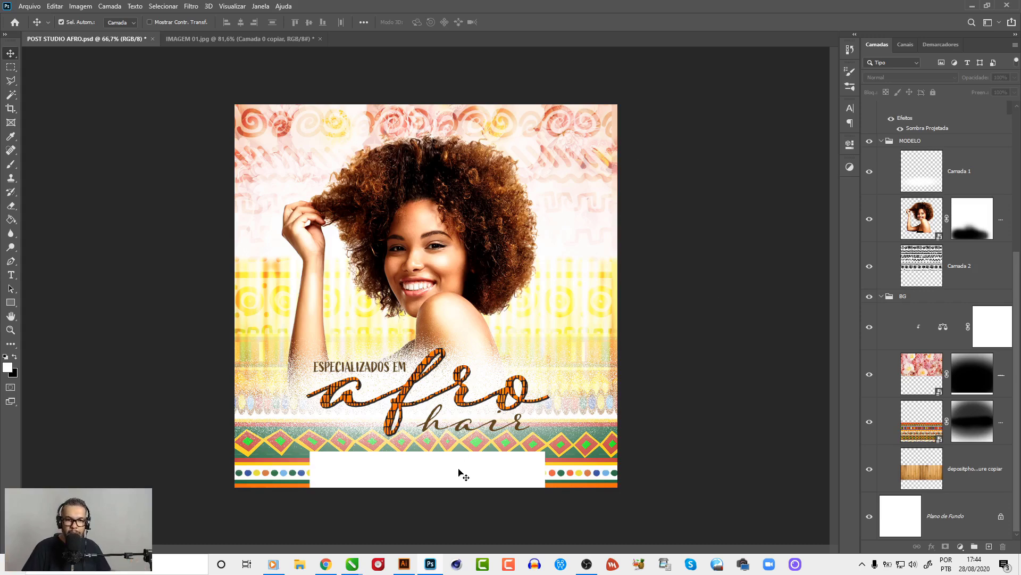
Centre the white Retângulo 1 box horizontally on the canvas.
{"action": "left_click_drag", "start_coordinate": [471, 458], "coordinate": [474, 454]}
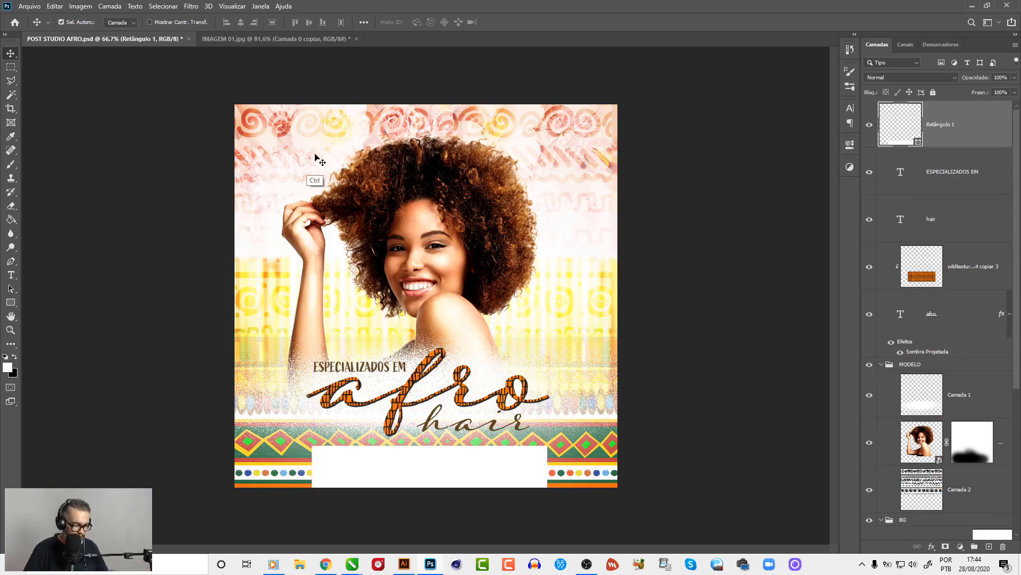
{"action": "key", "text": "shift+Left"}
{"action": "key", "text": "ctrl+a"}
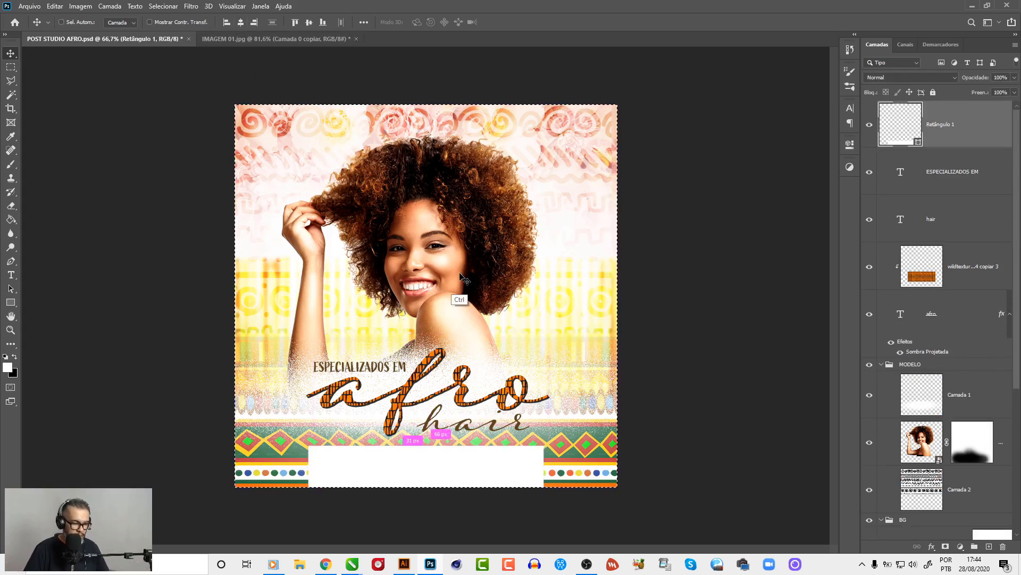
{"action": "key", "text": "ctrl+d"}
Duplicate the ESPECIALIZADOS EM text onto the white box, stacked above it.
{"action": "key", "text": "z"}
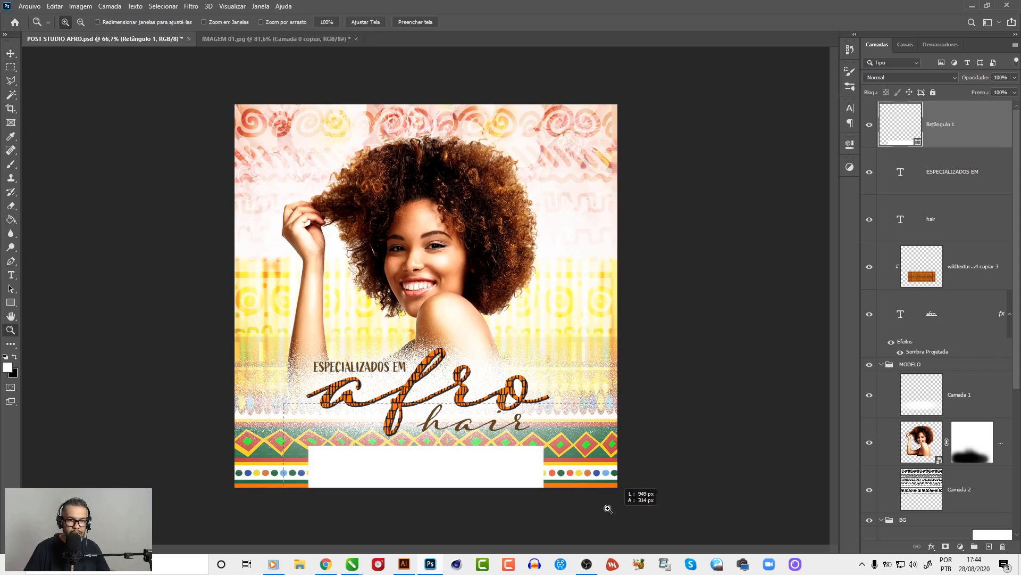
{"action": "left_click_drag", "start_coordinate": [285, 402], "coordinate": [638, 494]}
{"action": "left_click", "coordinate": [11, 53]}
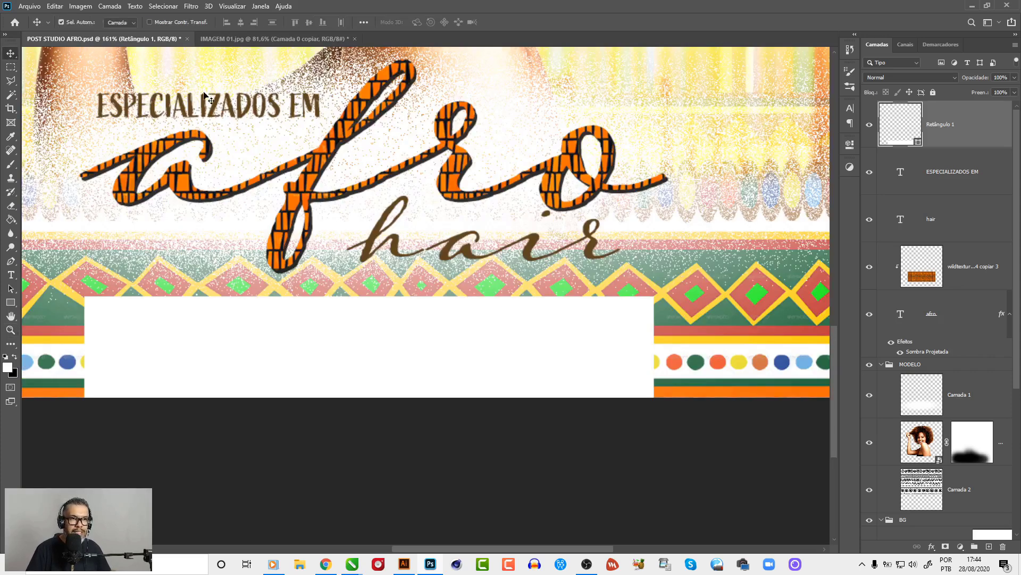
{"action": "left_click", "coordinate": [199, 109]}
{"action": "left_click_drag", "start_coordinate": [198, 109], "coordinate": [270, 343]}
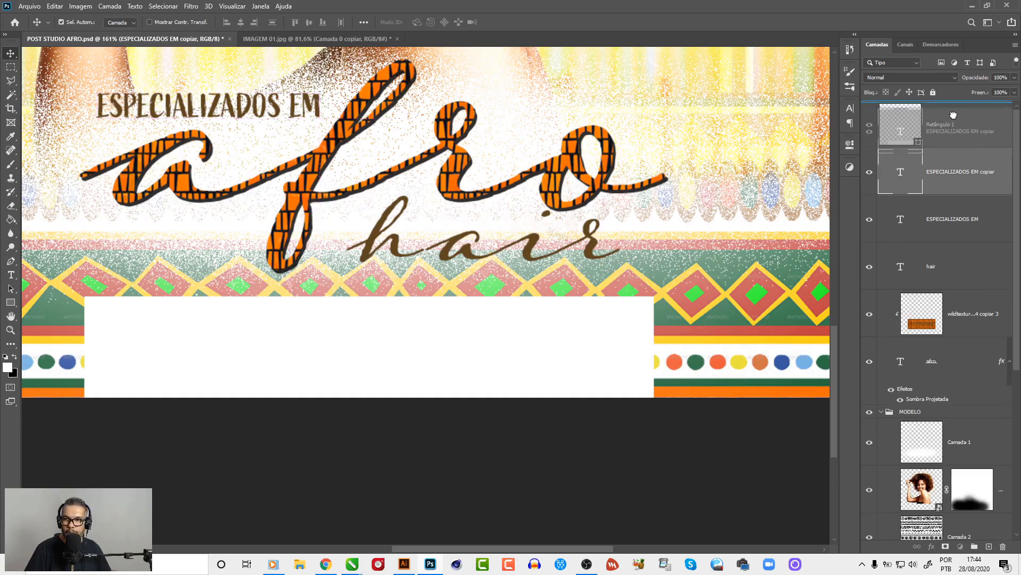
{"action": "key", "text": "ctrl+bracketright"}
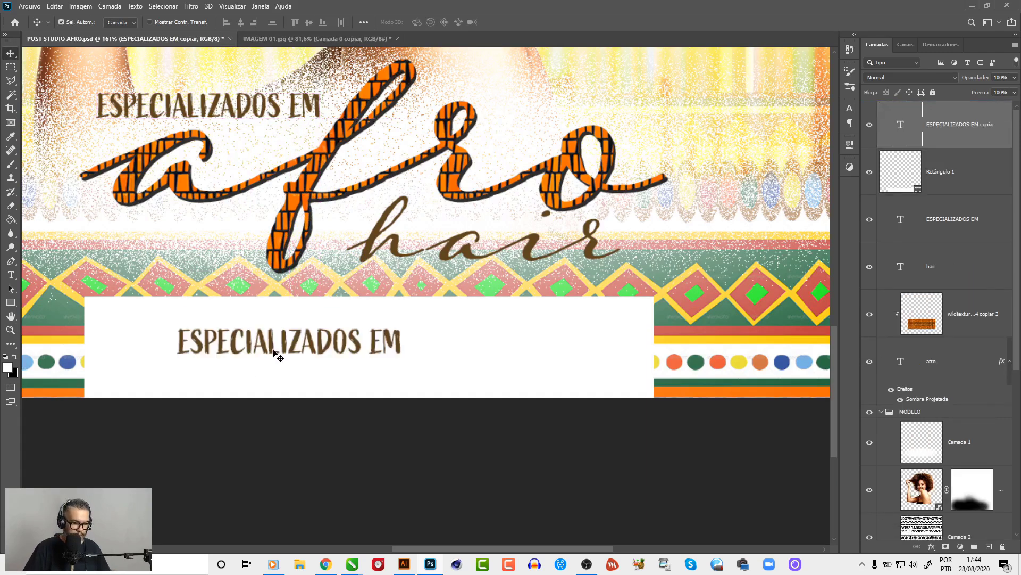
{"action": "double_click", "coordinate": [266, 343]}
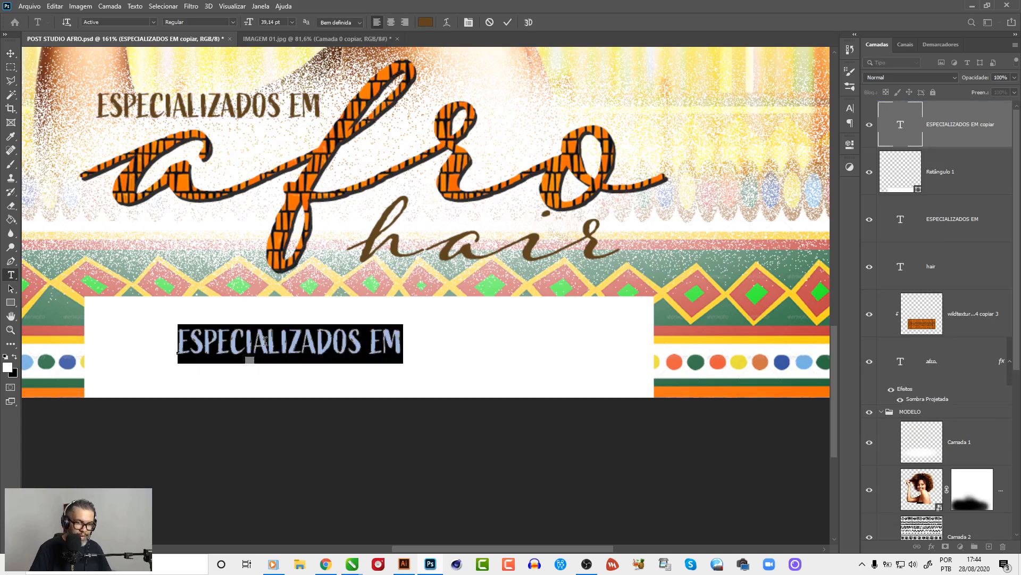
{"action": "type", "text": "www."}
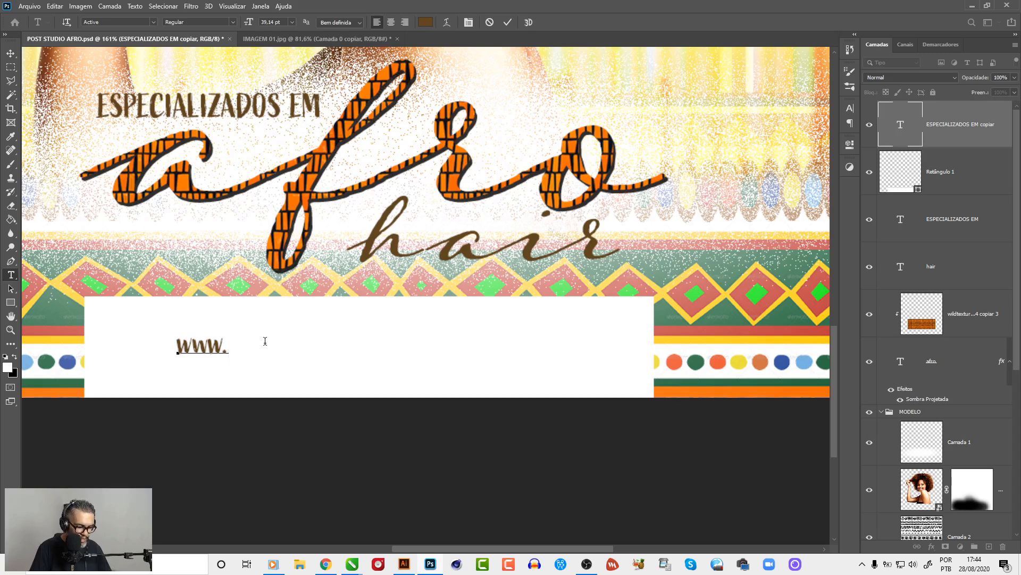
{"action": "type", "text": "afro"}
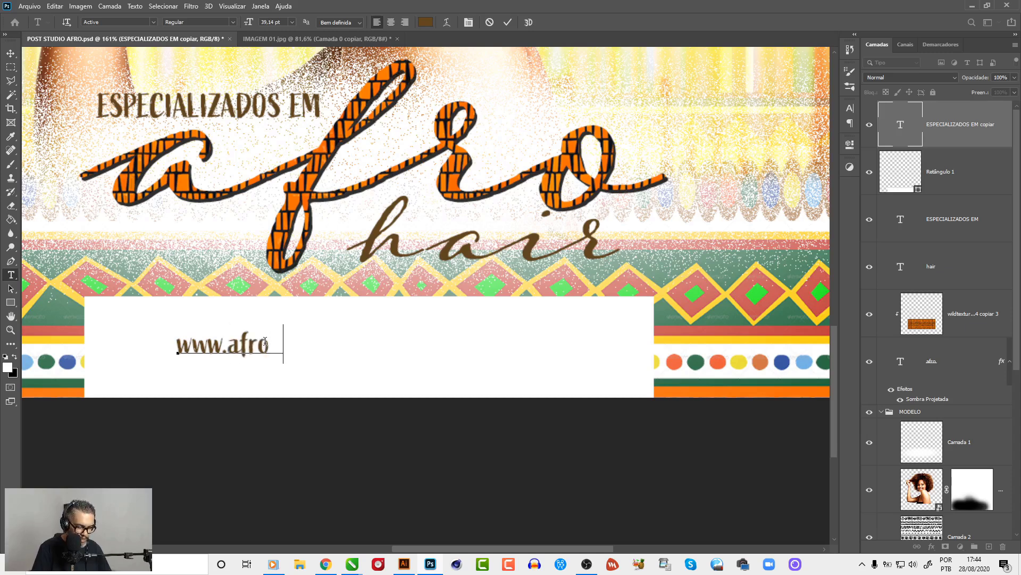
{"action": "type", "text": "hair"}
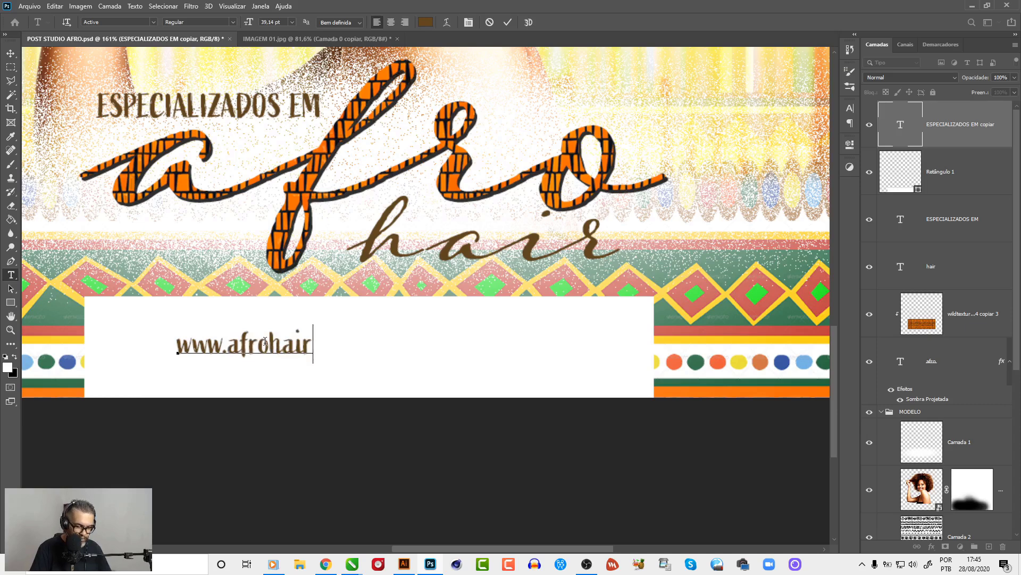
{"action": "type", "text": ".com.br"}
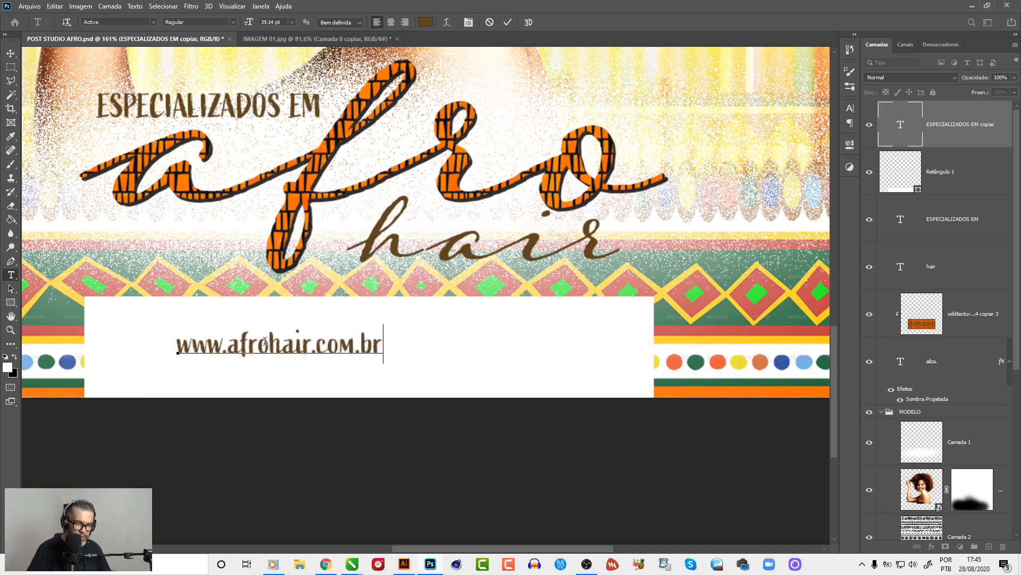
{"action": "left_click", "coordinate": [11, 53]}
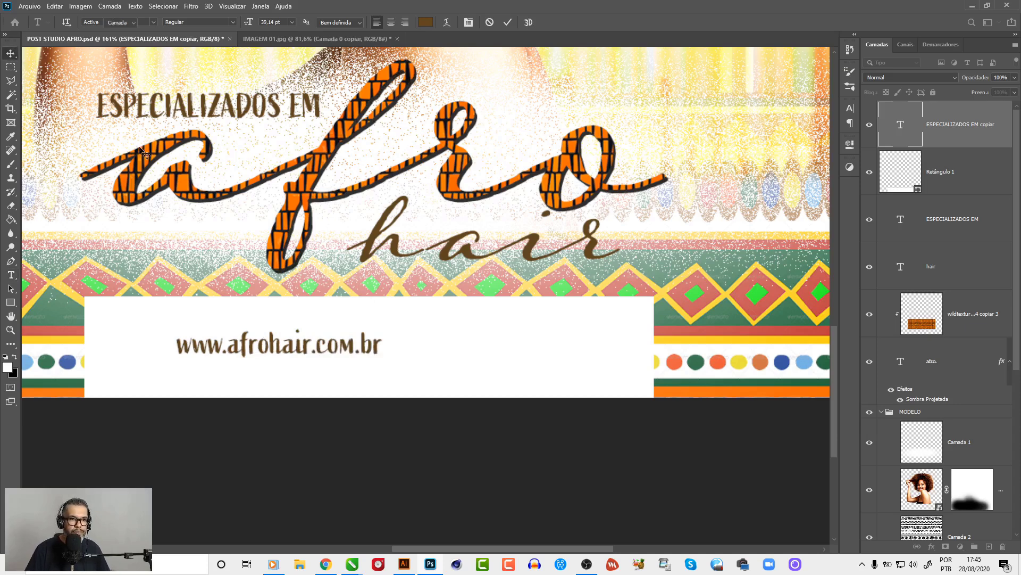
{"action": "mouse_move", "coordinate": [376, 346]}
{"action": "left_mouse_down"}
{"action": "mouse_move", "coordinate": [454, 349]}
{"action": "mouse_move", "coordinate": [496, 317]}
{"action": "left_mouse_up"}
Enlarge the URL text and centre it horizontally on the canvas.
{"action": "key", "text": "ctrl+t"}
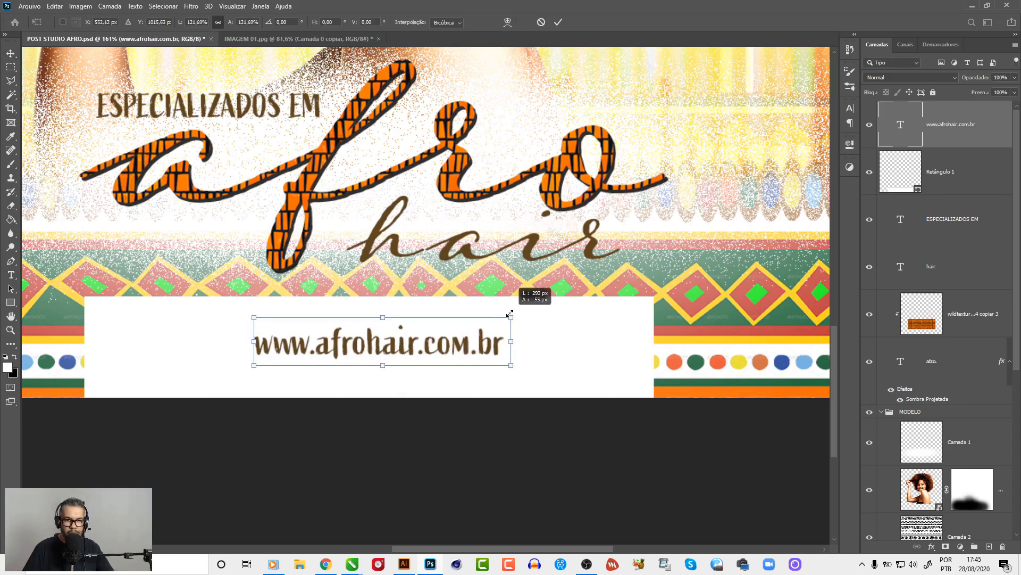
{"action": "key", "text": "Return"}
{"action": "mouse_move", "coordinate": [453, 352]}
{"action": "left_mouse_down"}
{"action": "mouse_move", "coordinate": [418, 352]}
{"action": "mouse_move", "coordinate": [472, 352]}
{"action": "left_mouse_up"}
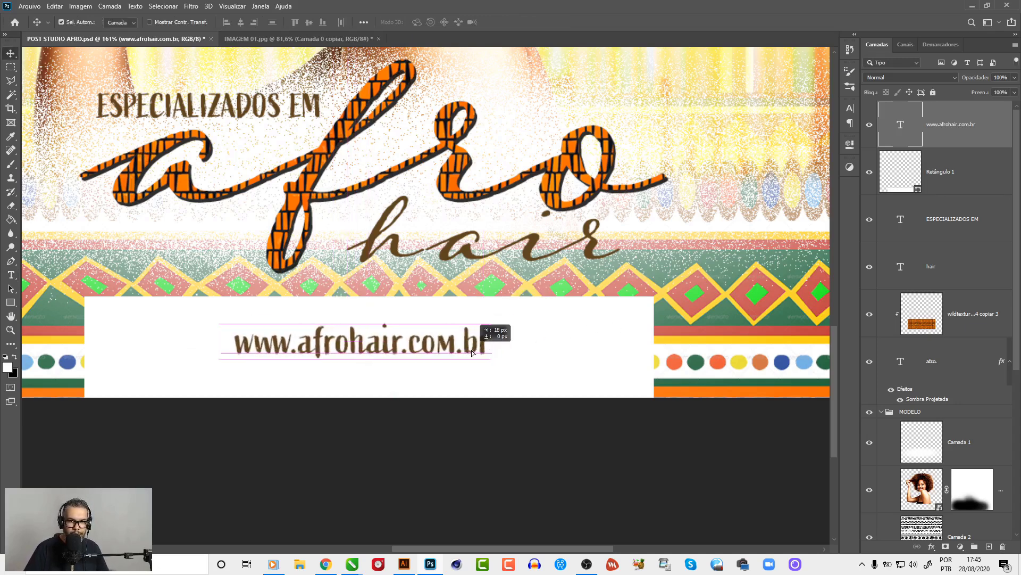
{"action": "key", "text": "ctrl+a"}
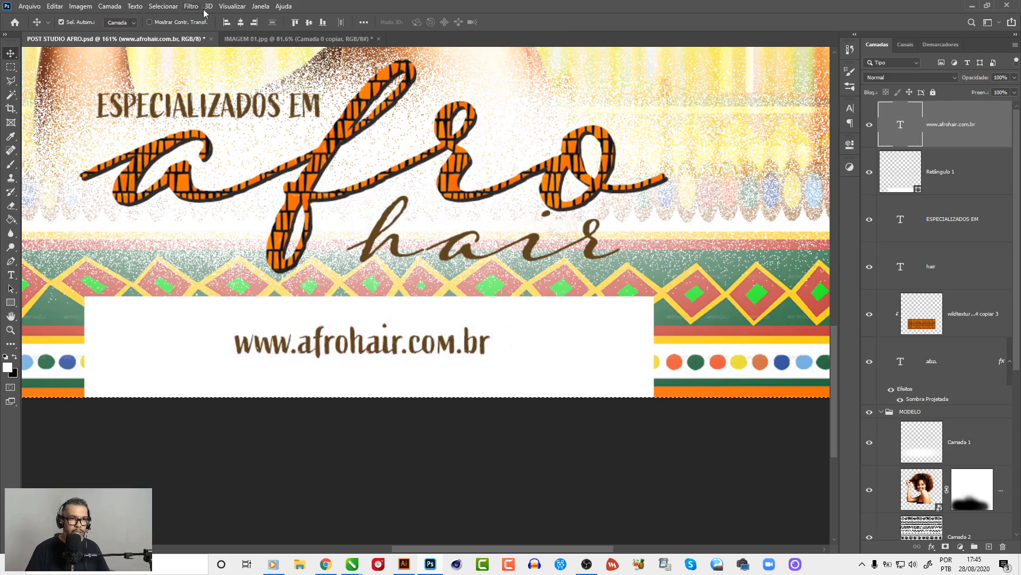
{"action": "left_click", "coordinate": [240, 22]}
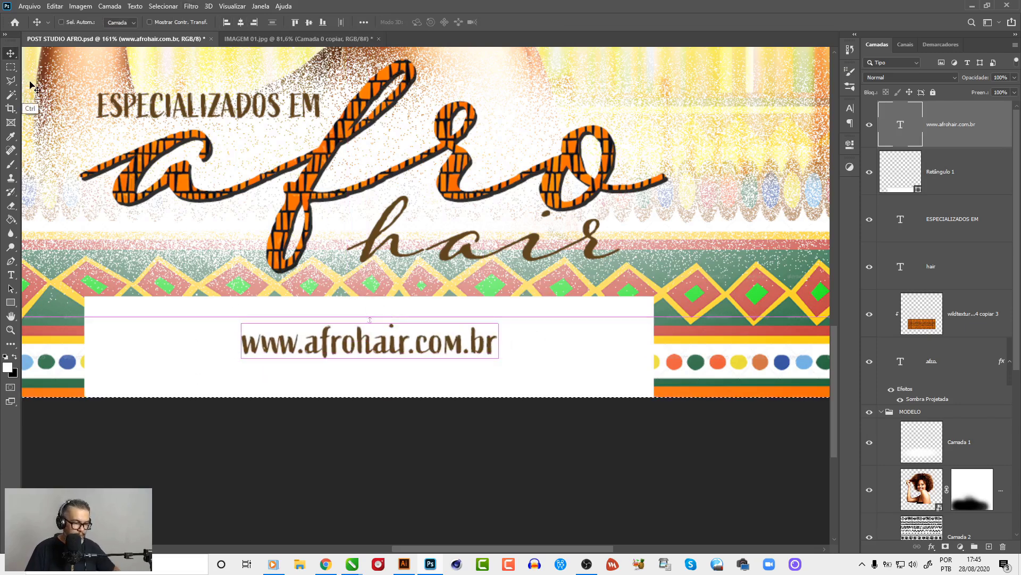
{"action": "key", "text": "ctrl+d"}
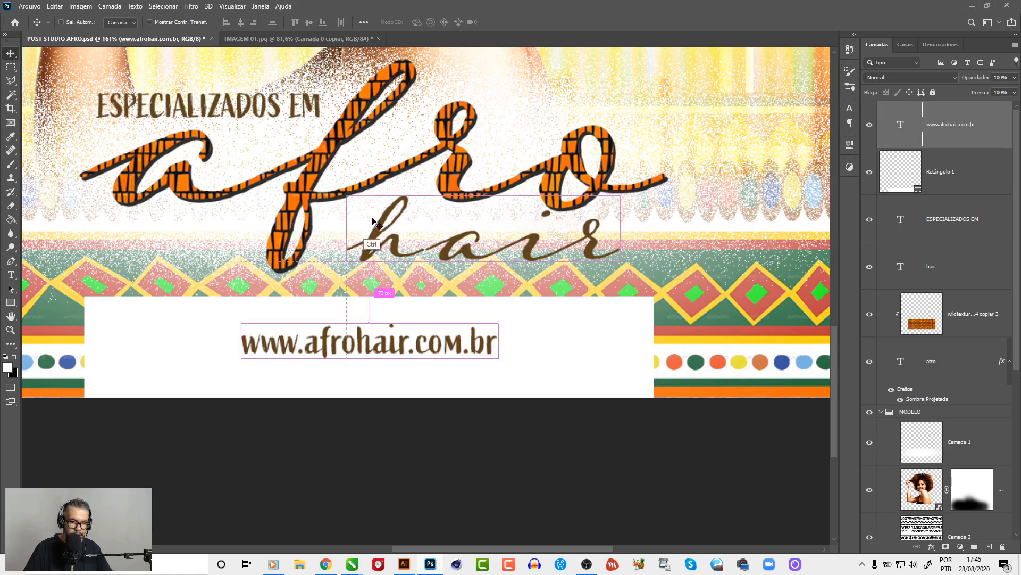
Zoom and pan to review the poster, ending with the whole artwork in view.
{"action": "key", "text": "ctrl+plus"}
{"action": "key", "text": "ctrl+plus"}
{"action": "key", "text": "ctrl+minus"}
{"action": "key", "text": "ctrl+minus"}
{"action": "key", "text": "ctrl+minus"}
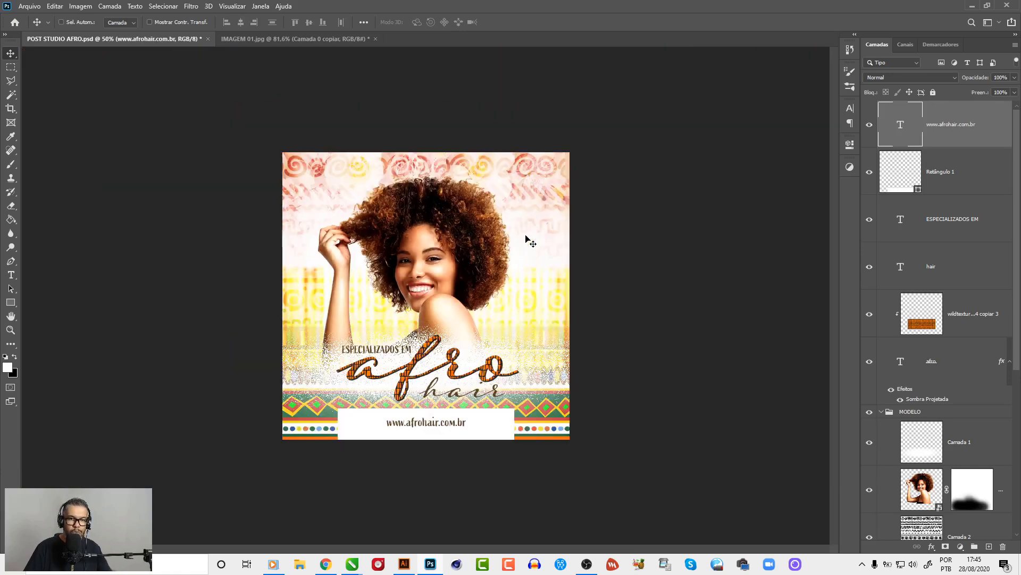
{"action": "key", "text": "z"}
{"action": "left_click_drag", "start_coordinate": [253, 157], "coordinate": [650, 479]}
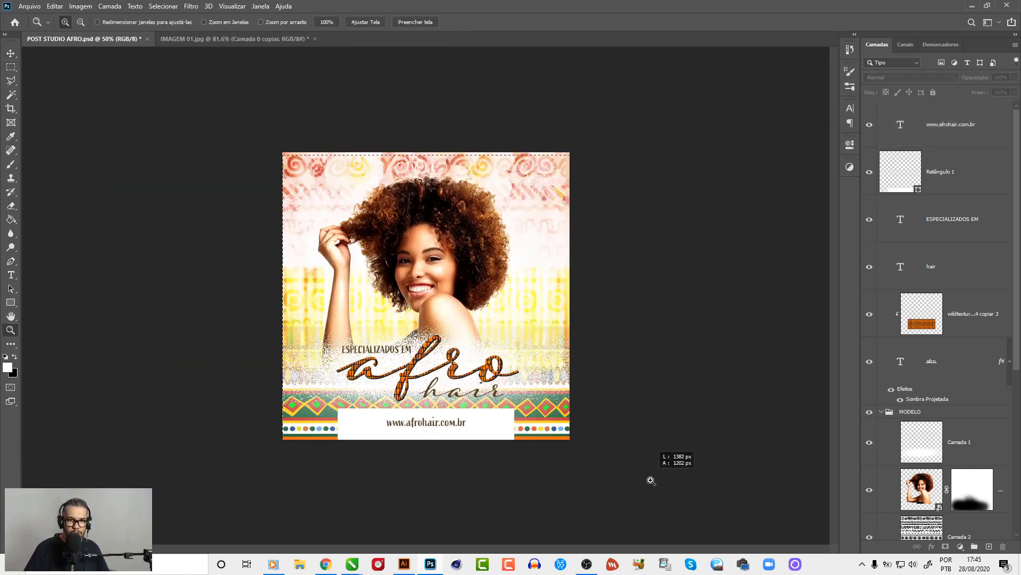
{"action": "left_click", "coordinate": [11, 55]}
{"action": "scroll", "coordinate": [513, 298], "scroll_direction": "down", "scroll_amount": 2}
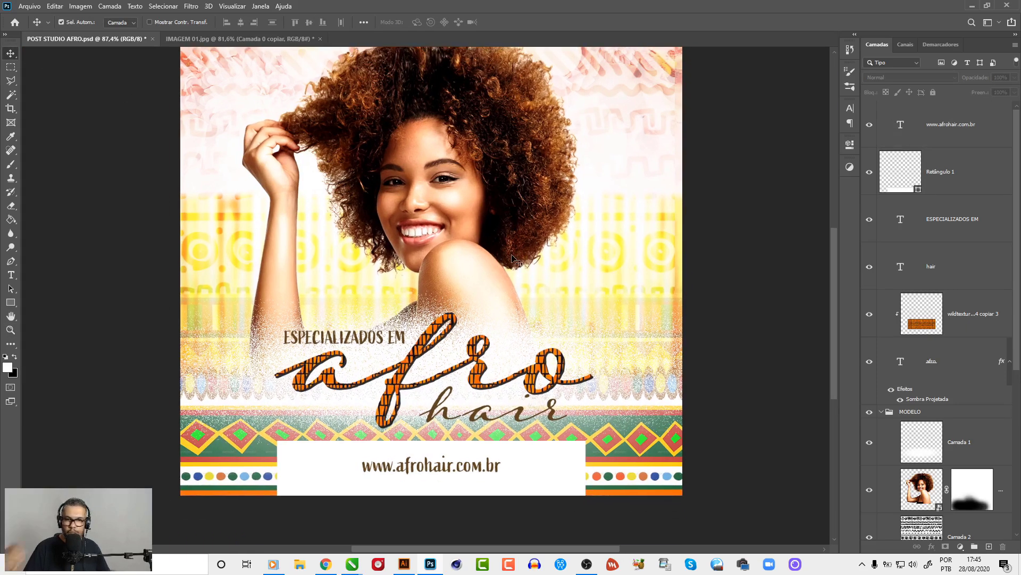
{"action": "left_click_drag", "start_coordinate": [465, 218], "coordinate": [422, 265]}
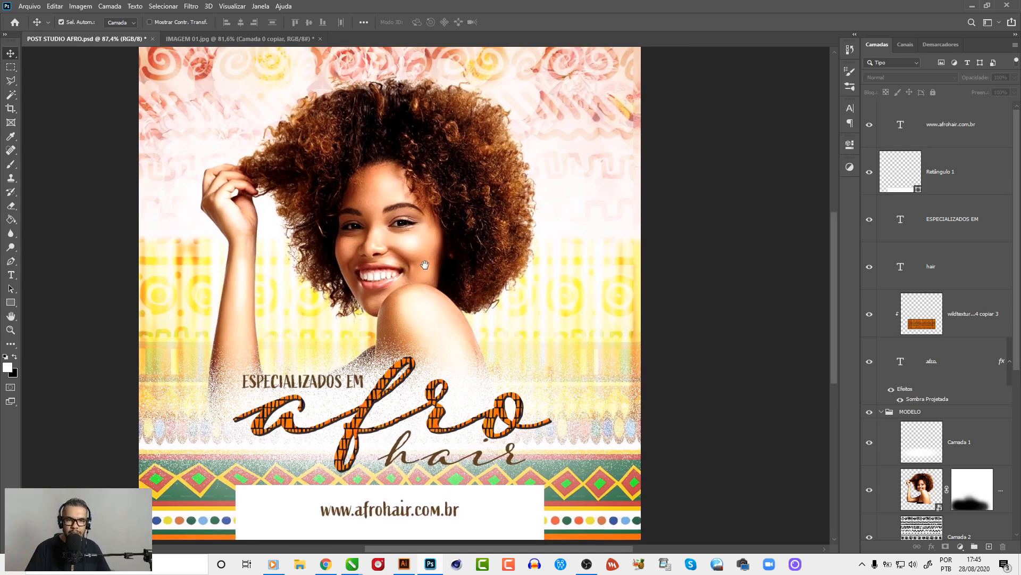
{"action": "key", "text": "ctrl+minus"}
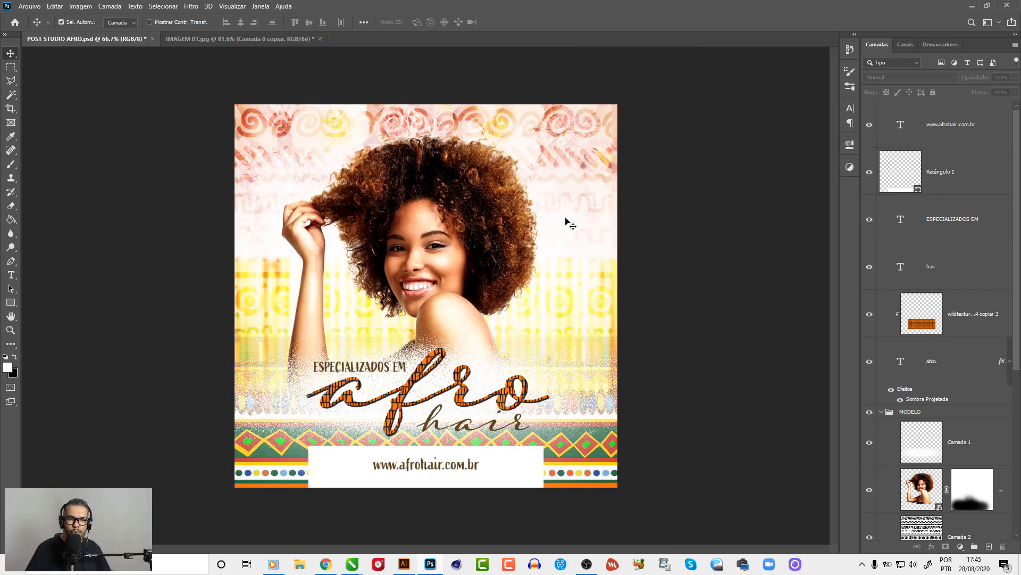
Place embedded texture 01 from TEXTURAS > BACKGROUNDS > OLD PAPER.
{"action": "left_click", "coordinate": [23, 7]}
{"action": "left_click", "coordinate": [64, 239]}
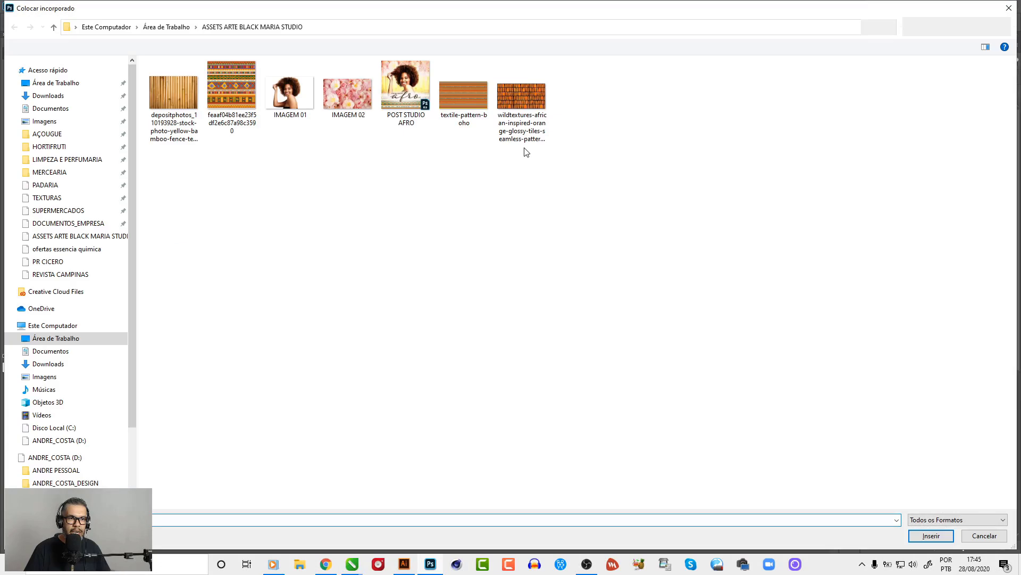
{"action": "left_click", "coordinate": [47, 197]}
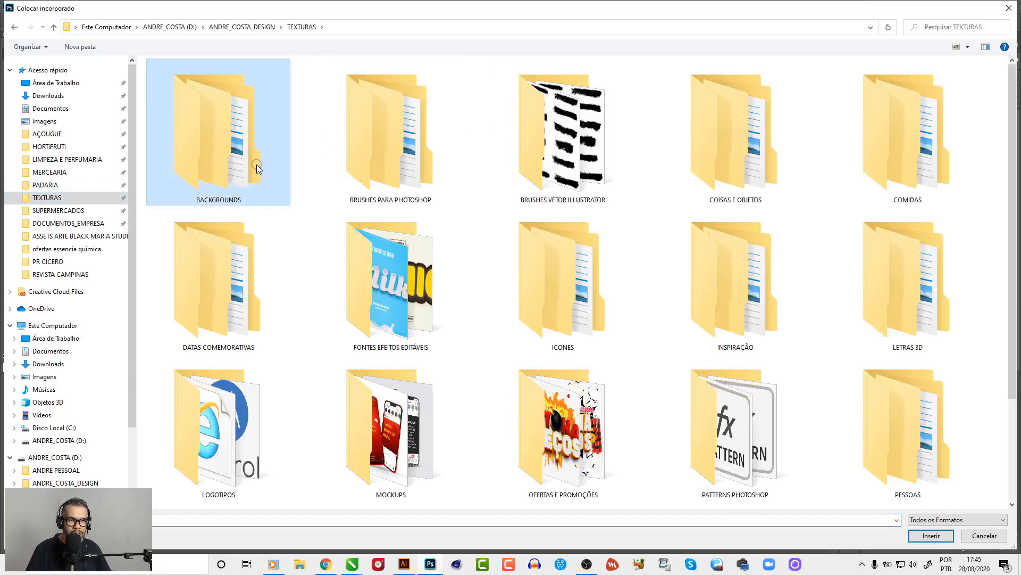
{"action": "double_click", "coordinate": [256, 164]}
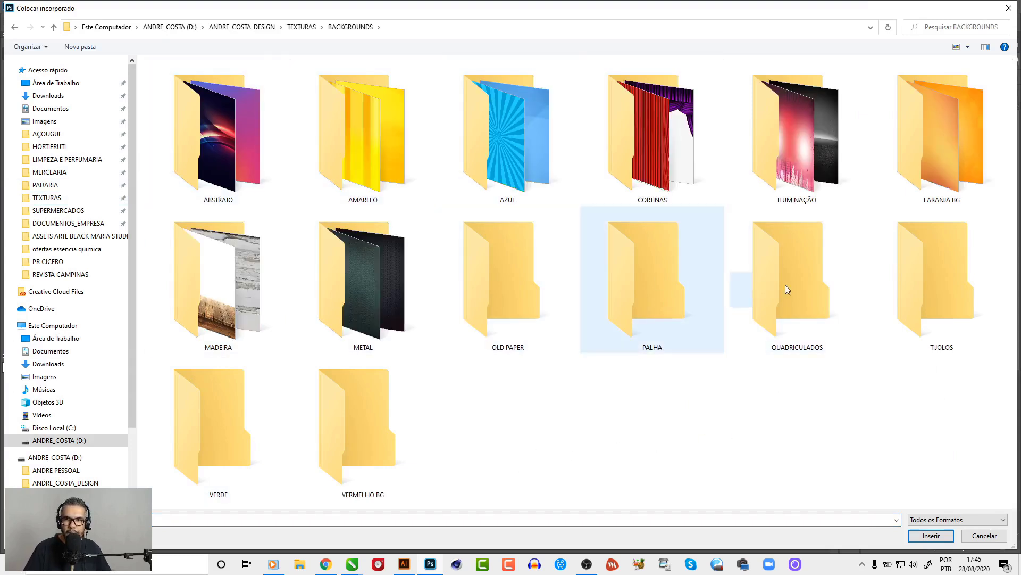
{"action": "left_click", "coordinate": [538, 318]}
{"action": "double_click", "coordinate": [538, 318]}
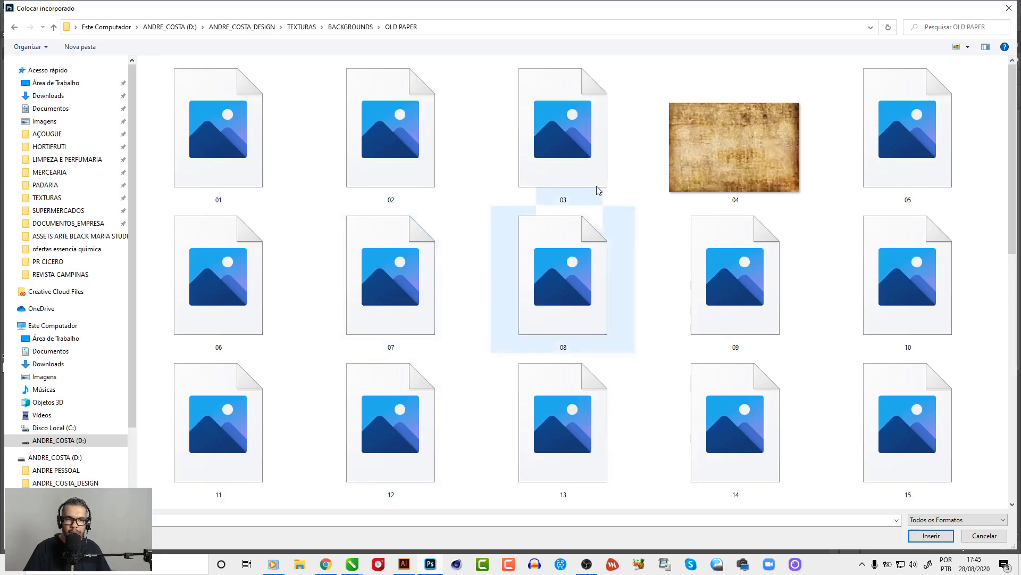
{"action": "left_click_drag", "start_coordinate": [1012, 198], "coordinate": [1014, 225]}
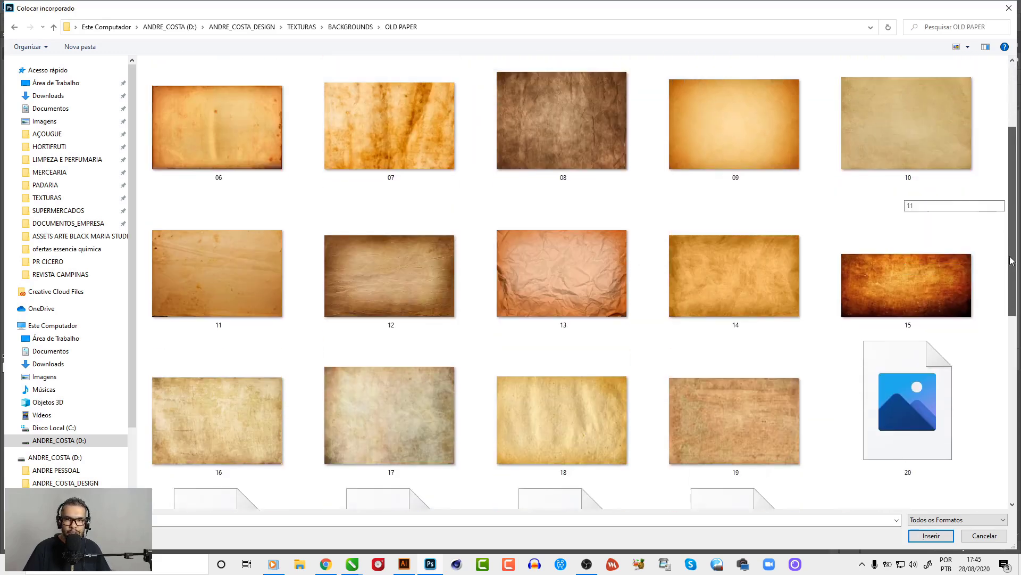
{"action": "scroll", "coordinate": [793, 212], "scroll_direction": "up", "scroll_amount": 1}
{"action": "double_click", "coordinate": [158, 117]}
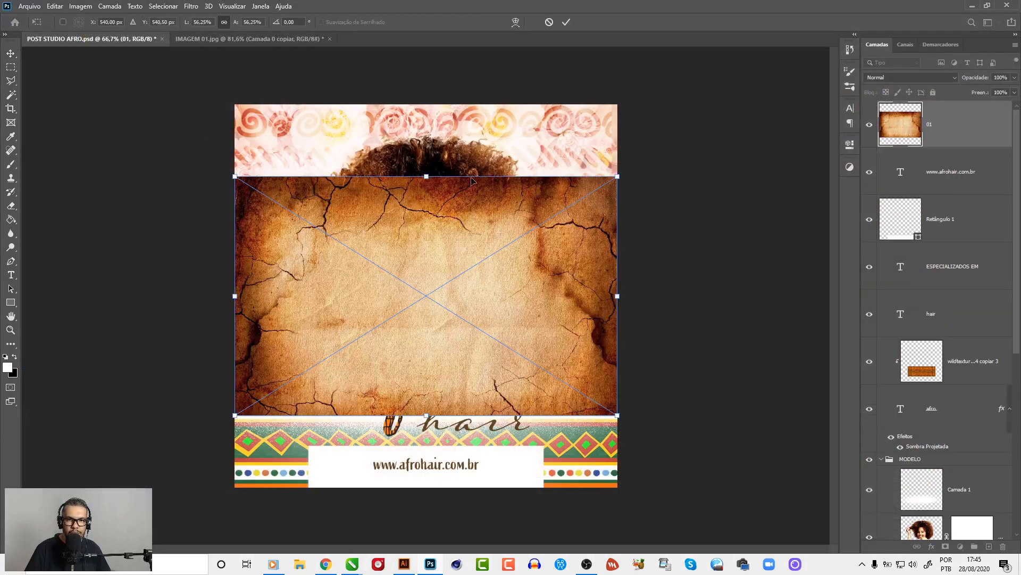
Stretch the texture to the top and bottom edges of the canvas and commit.
{"action": "left_click_drag", "start_coordinate": [426, 176], "coordinate": [433, 109]}
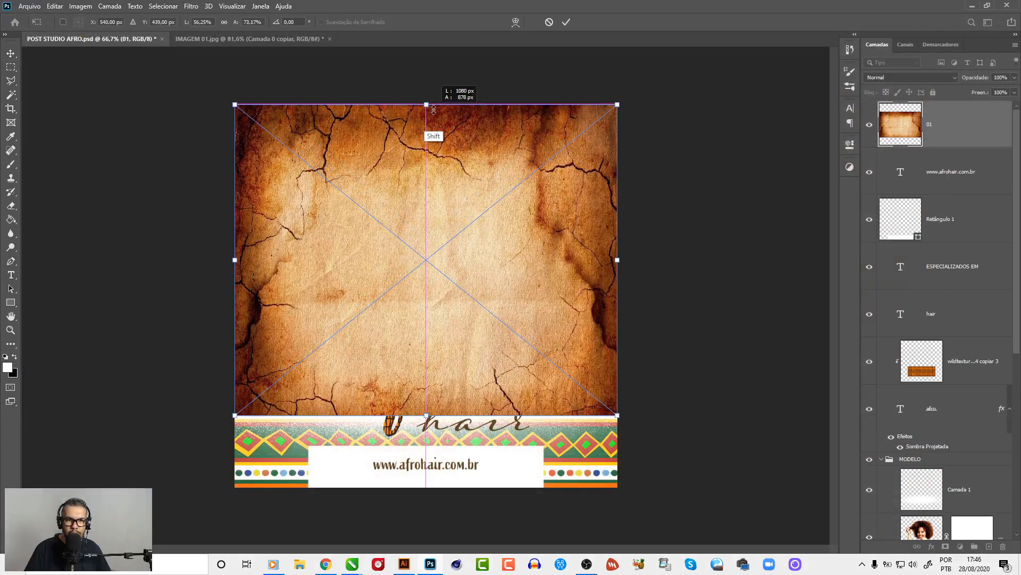
{"action": "left_click_drag", "start_coordinate": [426, 416], "coordinate": [440, 488]}
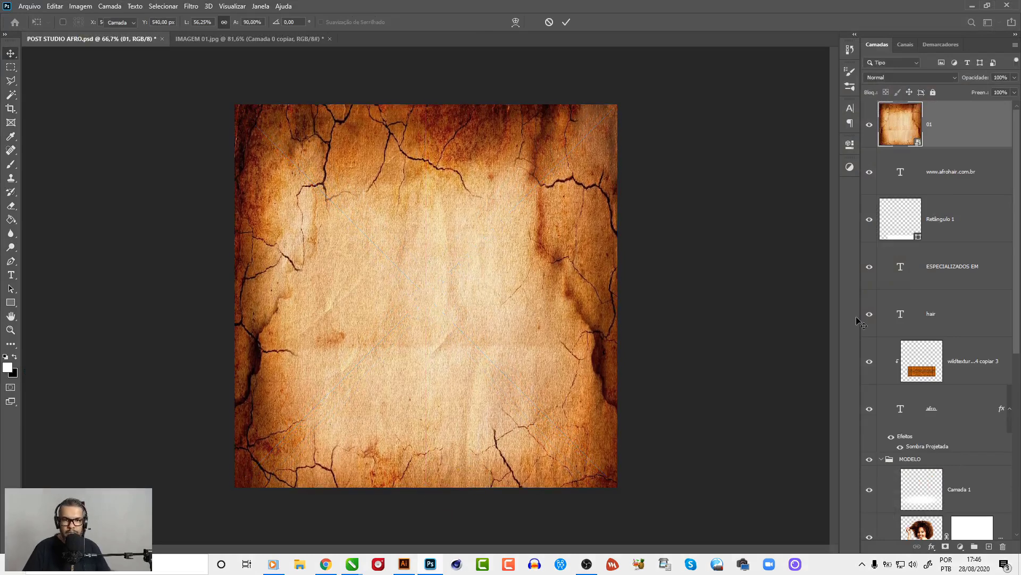
{"action": "key", "text": "Return"}
Blend texture layer 01 in Multiplicação mode, then begin transforming it again.
{"action": "left_click", "coordinate": [934, 78]}
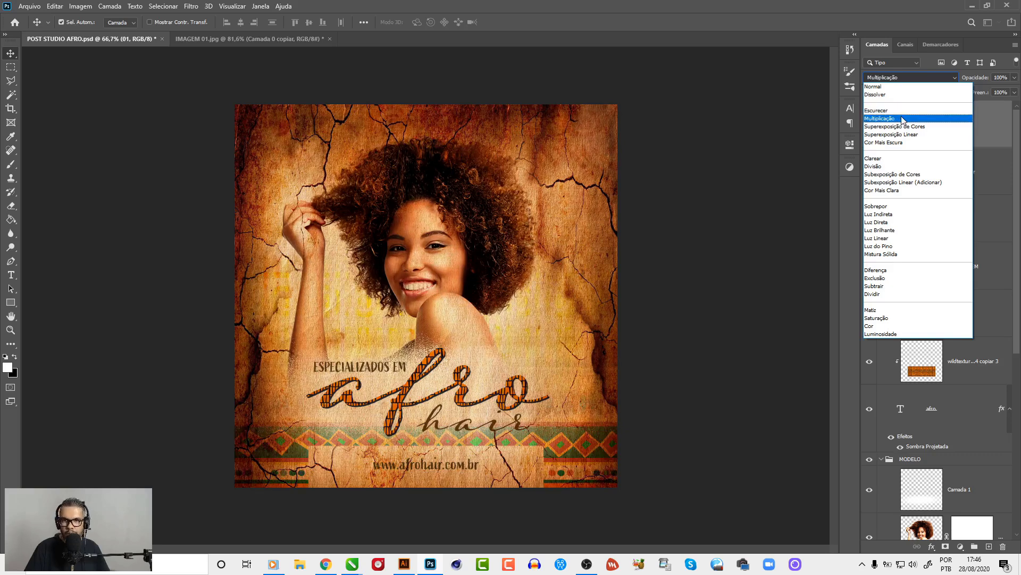
{"action": "left_click", "coordinate": [902, 119]}
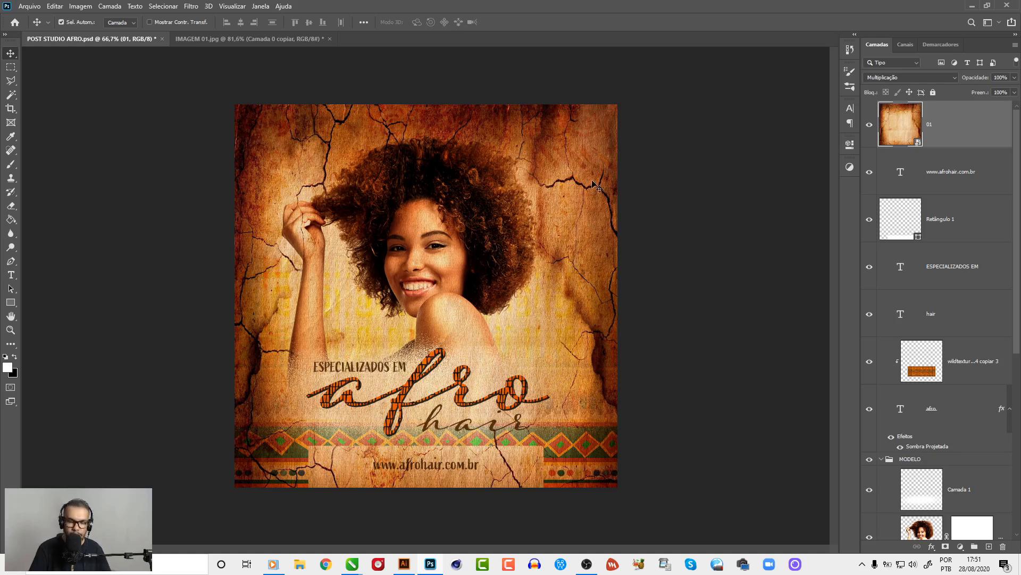
{"action": "key", "text": "ctrl+t"}
Enlarge cracked texture 01 past the canvas, add a layer mask, and set a soft 461 px black brush.
{"action": "mouse_move", "coordinate": [618, 104]}
{"action": "left_mouse_down"}
{"action": "mouse_move", "coordinate": [655, 66]}
{"action": "mouse_move", "coordinate": [672, 65]}
{"action": "left_mouse_up"}
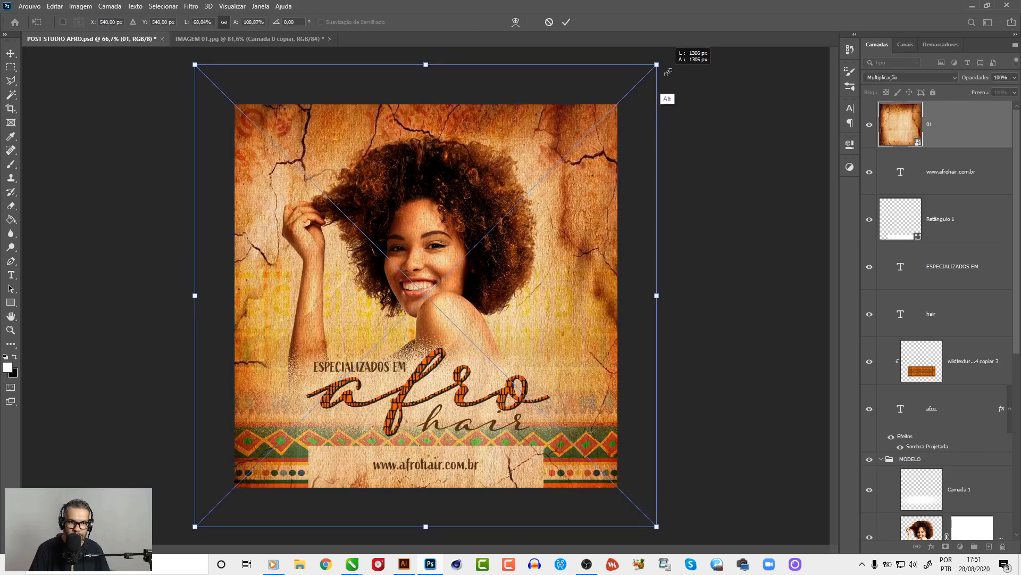
{"action": "key", "text": "Return"}
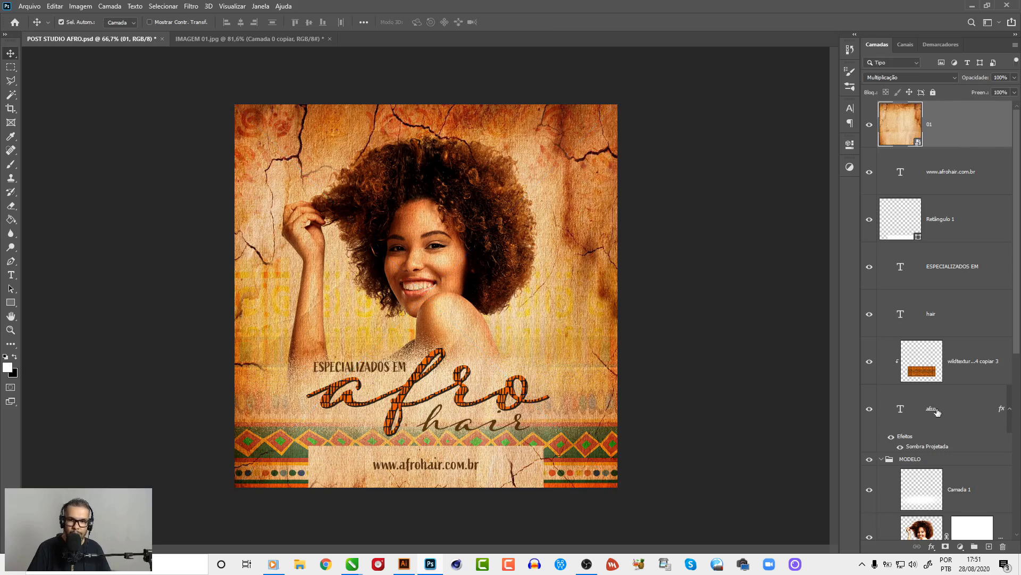
{"action": "left_click", "coordinate": [947, 548]}
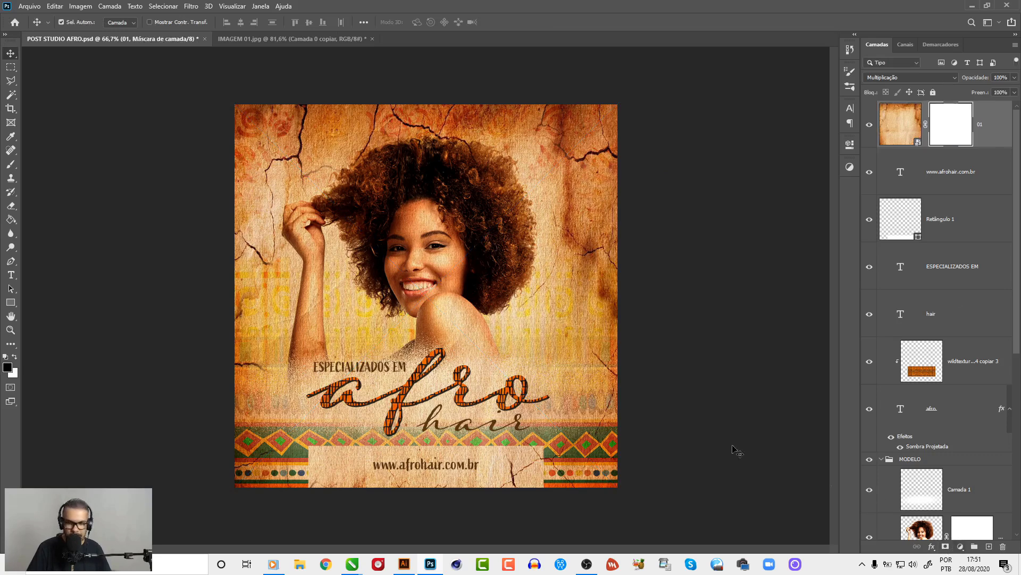
{"action": "key", "text": "b"}
{"action": "key", "text": "x"}
{"action": "right_click", "coordinate": [411, 226]}
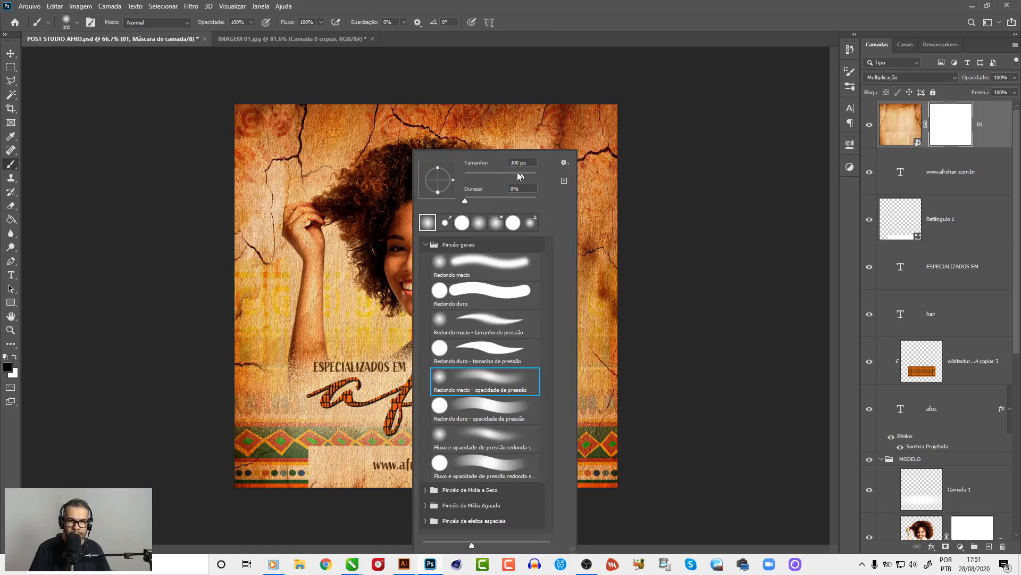
{"action": "left_click_drag", "start_coordinate": [525, 177], "coordinate": [529, 177]}
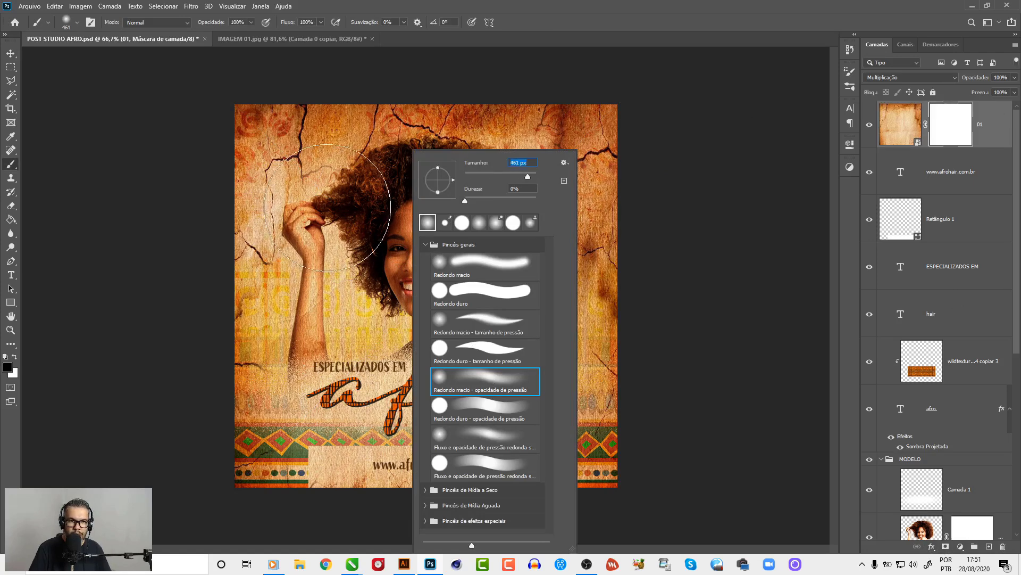
{"action": "key", "text": "Return"}
Paint the mask black over the hair, face, title and lower area, leaving cracks at the edges.
{"action": "mouse_move", "coordinate": [458, 133]}
{"action": "left_mouse_down"}
{"action": "mouse_move", "coordinate": [356, 211]}
{"action": "mouse_move", "coordinate": [358, 398]}
{"action": "mouse_move", "coordinate": [512, 436]}
{"action": "mouse_move", "coordinate": [477, 236]}
{"action": "mouse_move", "coordinate": [319, 155]}
{"action": "mouse_move", "coordinate": [288, 192]}
{"action": "mouse_move", "coordinate": [457, 175]}
{"action": "mouse_move", "coordinate": [534, 215]}
{"action": "mouse_move", "coordinate": [468, 239]}
{"action": "mouse_move", "coordinate": [367, 319]}
{"action": "mouse_move", "coordinate": [457, 346]}
{"action": "mouse_move", "coordinate": [431, 283]}
{"action": "left_mouse_up"}
{"action": "left_click_drag", "start_coordinate": [455, 203], "coordinate": [412, 411]}
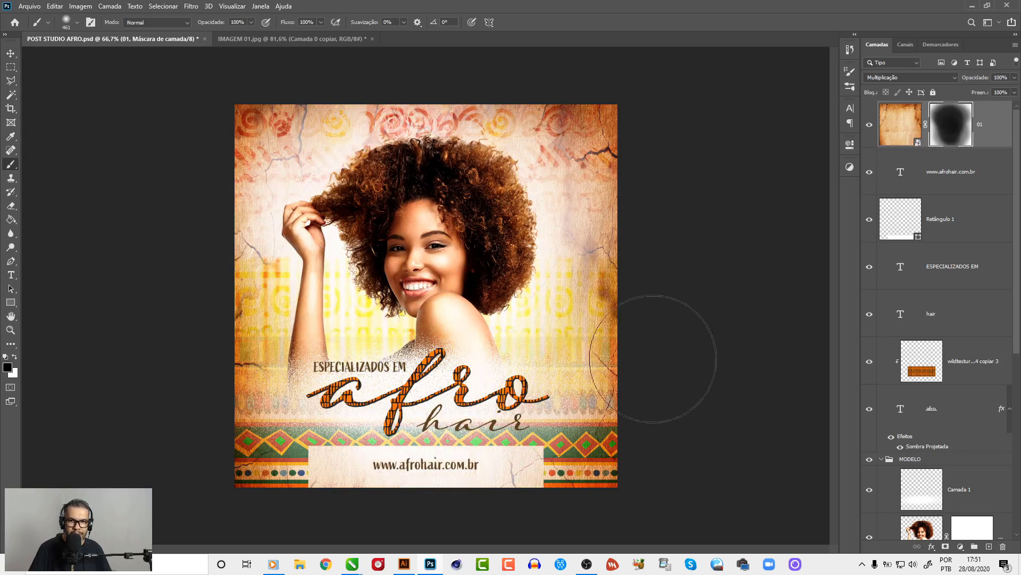
{"action": "left_click", "coordinate": [869, 126]}
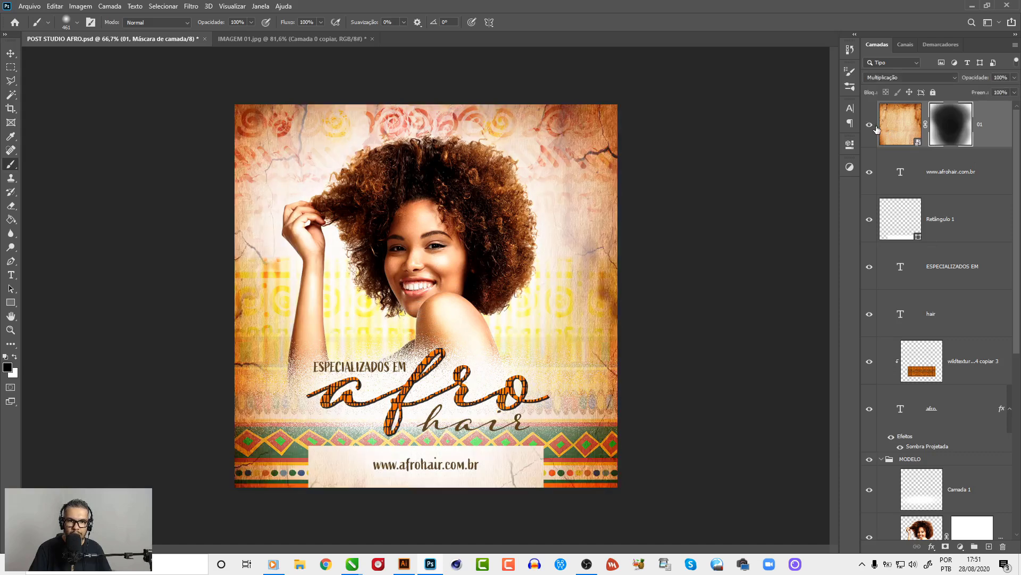
{"action": "left_click_drag", "start_coordinate": [376, 468], "coordinate": [367, 447]}
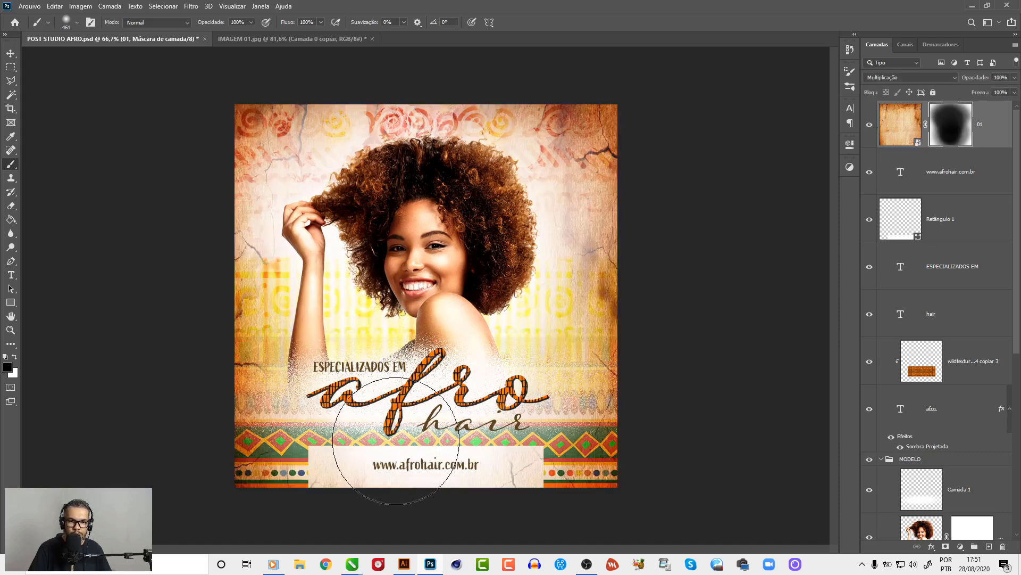
{"action": "left_click", "coordinate": [870, 125]}
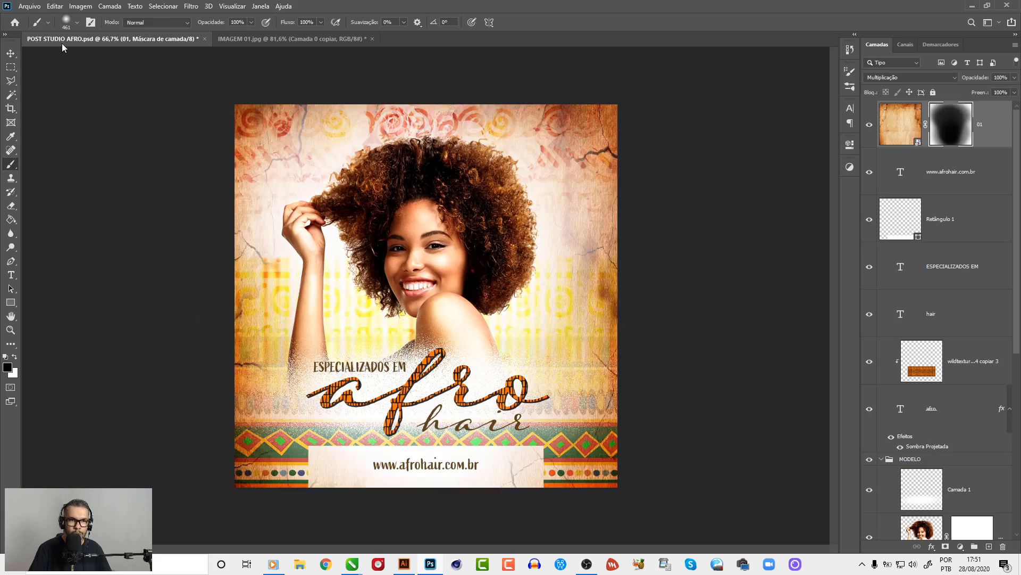
{"action": "left_click", "coordinate": [11, 53]}
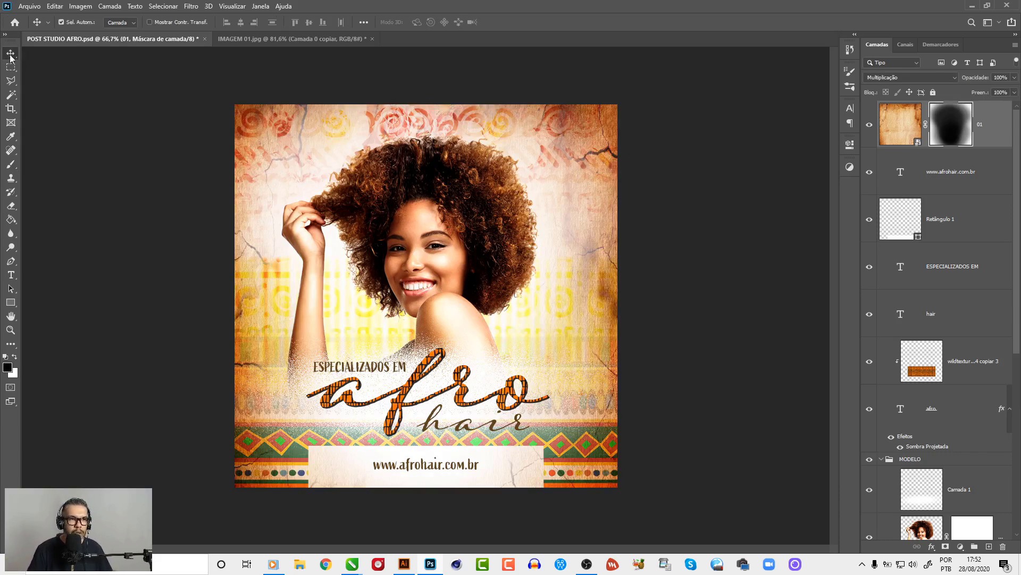
Zoom in on the ESPECIALIZADOS EM text and select its layer.
{"action": "left_click", "coordinate": [116, 124]}
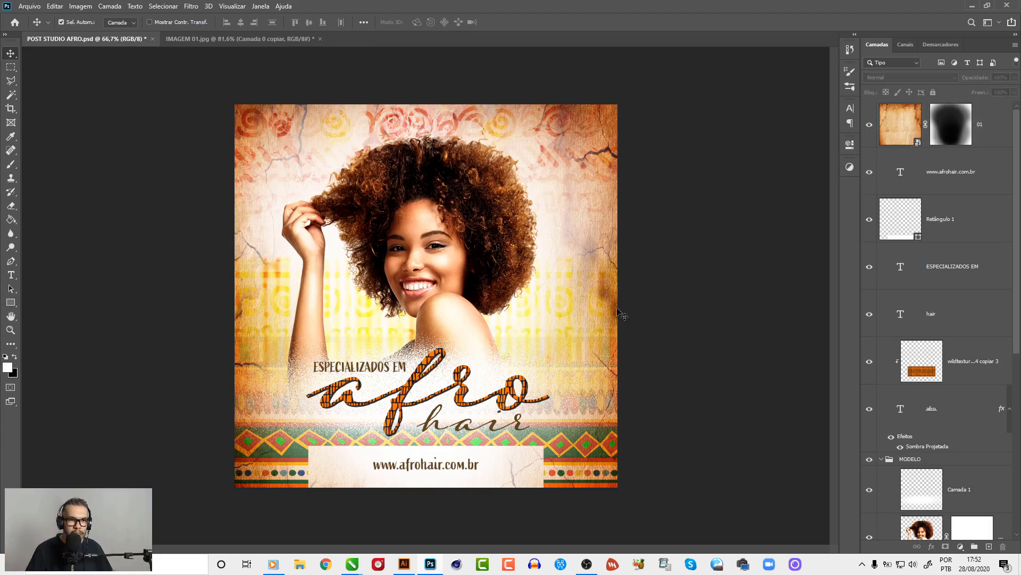
{"action": "key", "text": "ctrl+1"}
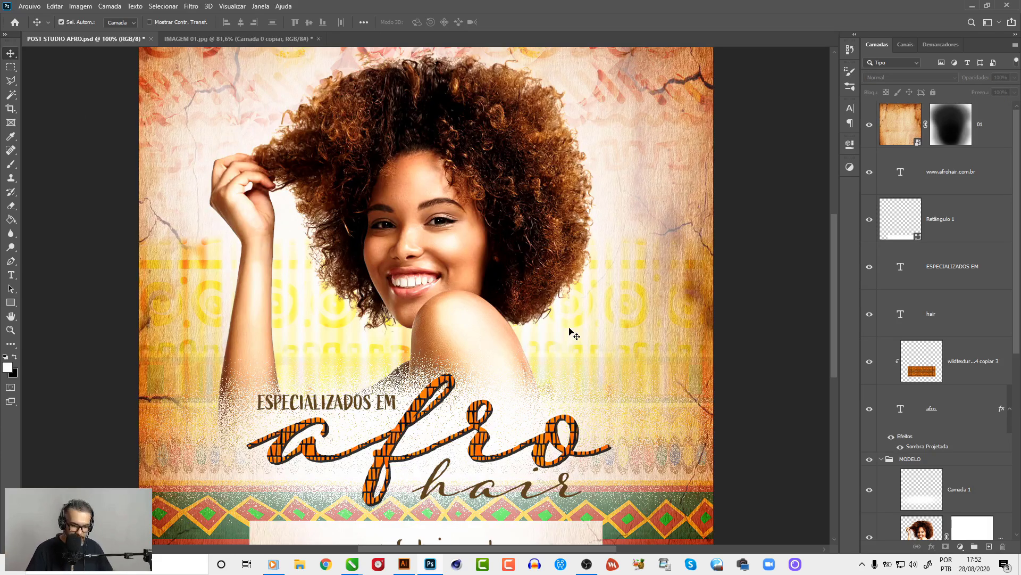
{"action": "key", "text": "ctrl+minus"}
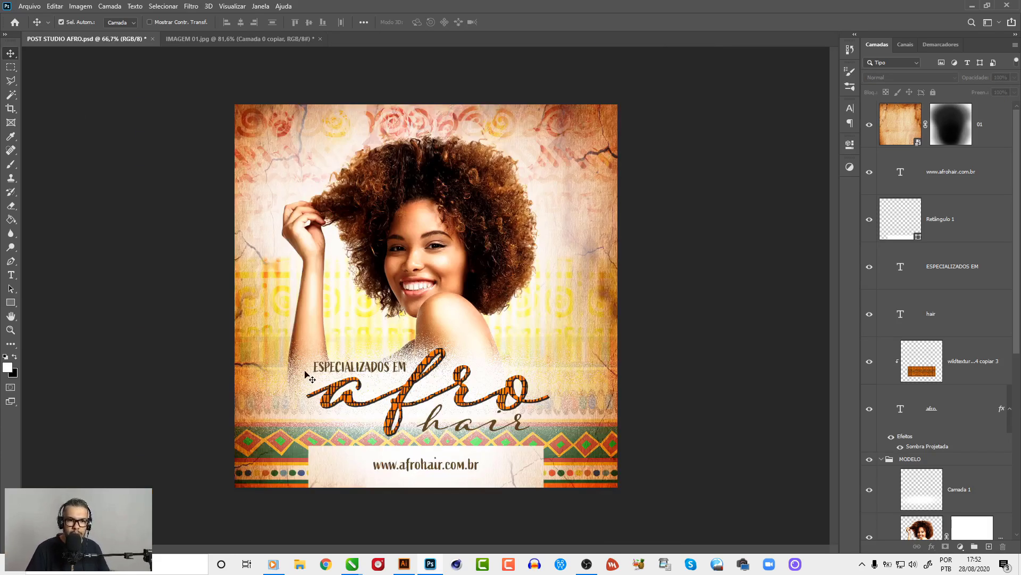
{"action": "key", "text": "z"}
{"action": "left_click", "coordinate": [366, 373]}
{"action": "key", "text": "v"}
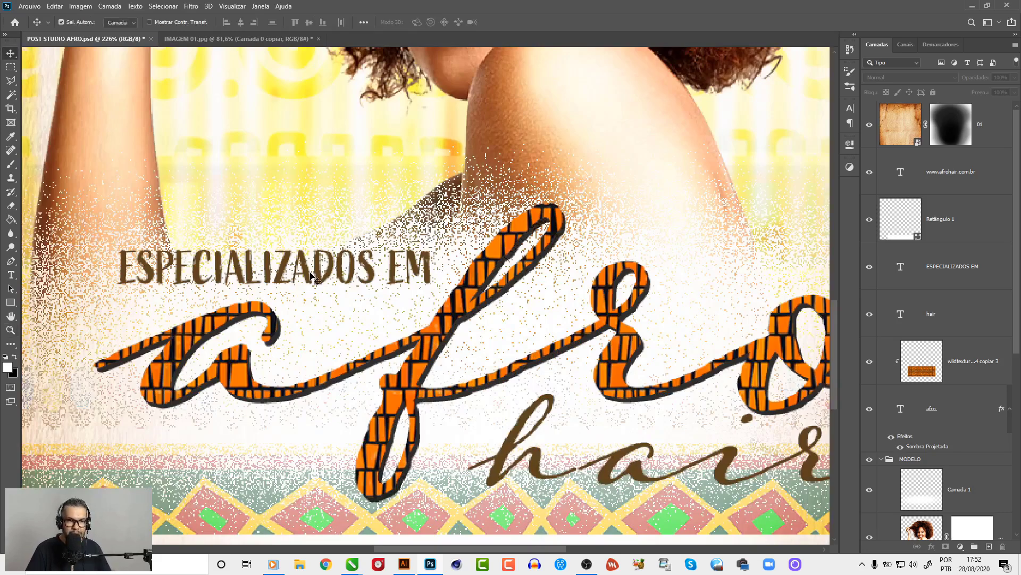
{"action": "left_click", "coordinate": [319, 279]}
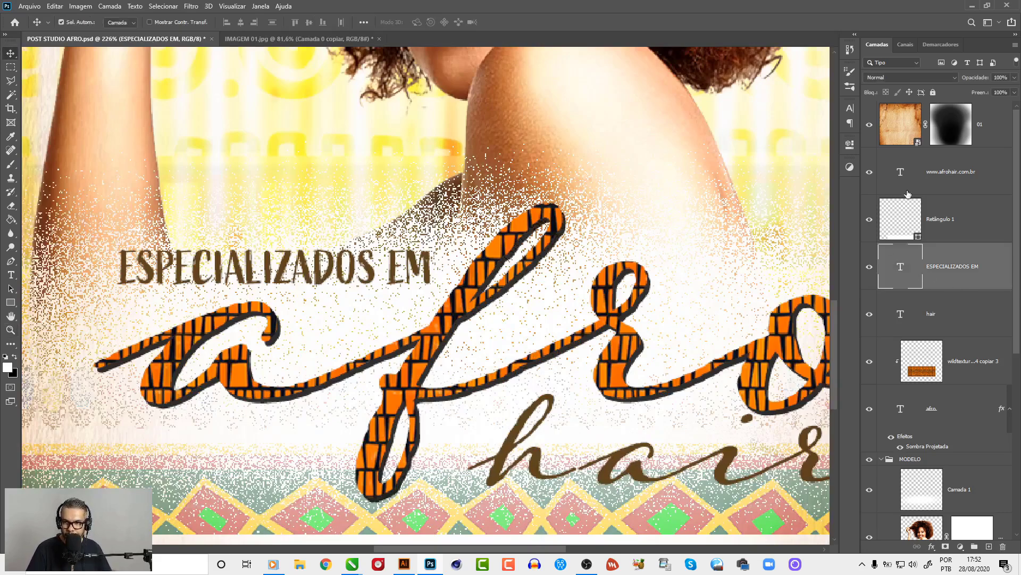
Recolour the ESPECIALIZADOS EM text to dark brown #302009, then fit the whole poster on screen.
{"action": "left_click", "coordinate": [851, 109]}
{"action": "left_click", "coordinate": [823, 168]}
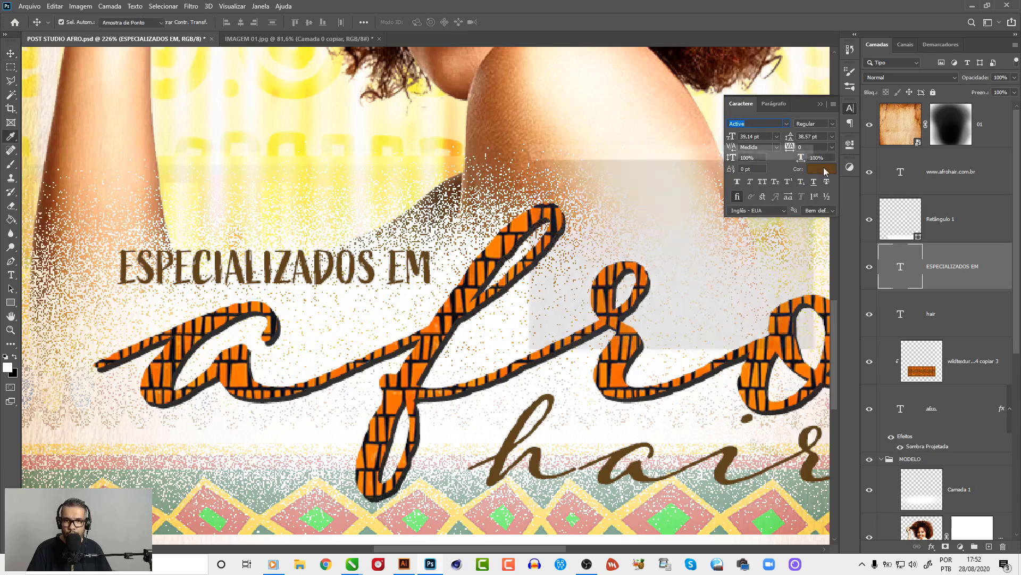
{"action": "left_click_drag", "start_coordinate": [632, 269], "coordinate": [640, 283]}
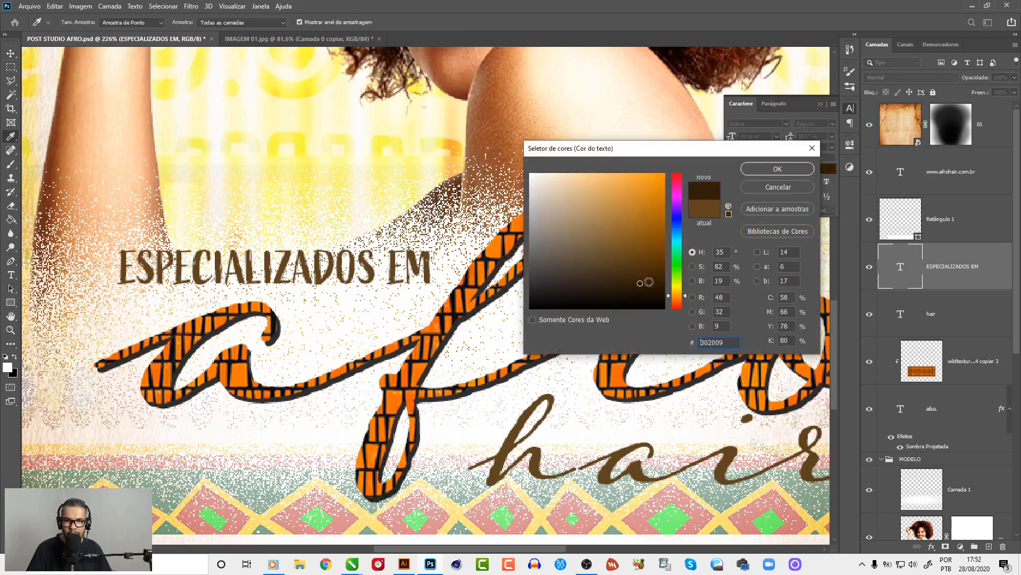
{"action": "left_click", "coordinate": [783, 169]}
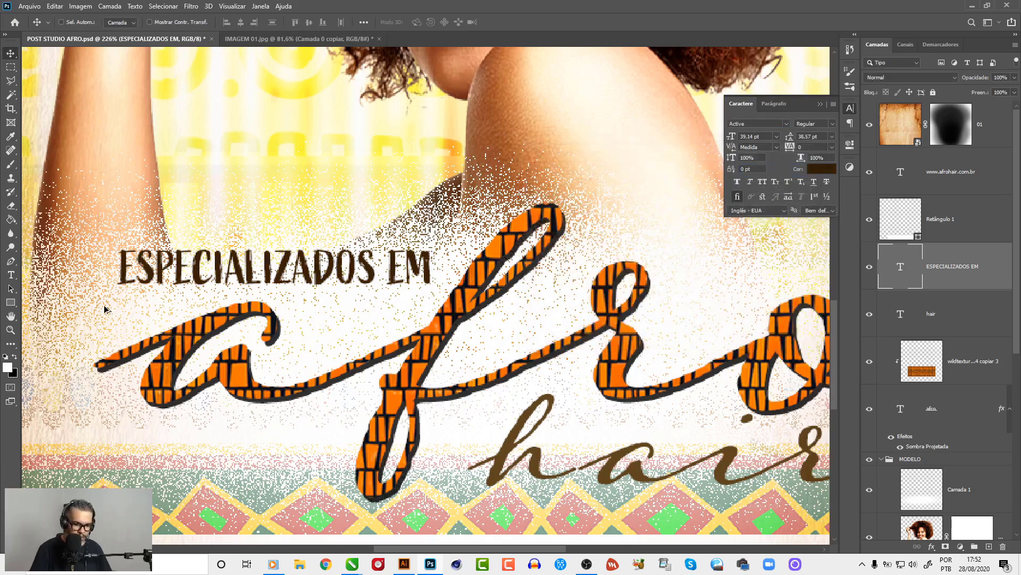
{"action": "key", "text": "ctrl+1"}
{"action": "key", "text": "ctrl"}
{"action": "key", "text": "ctrl+0"}
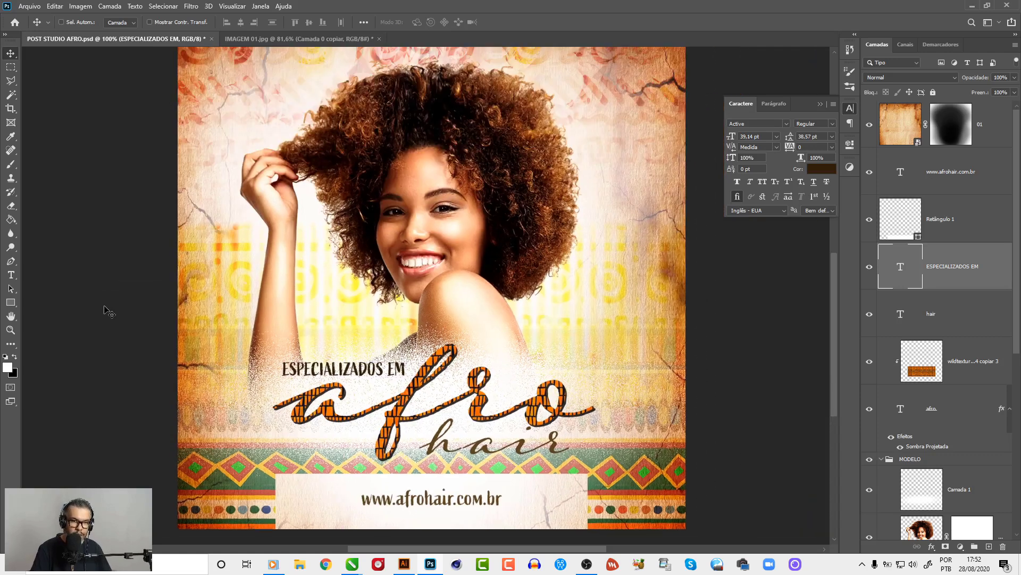
{"action": "left_click", "coordinate": [819, 105]}
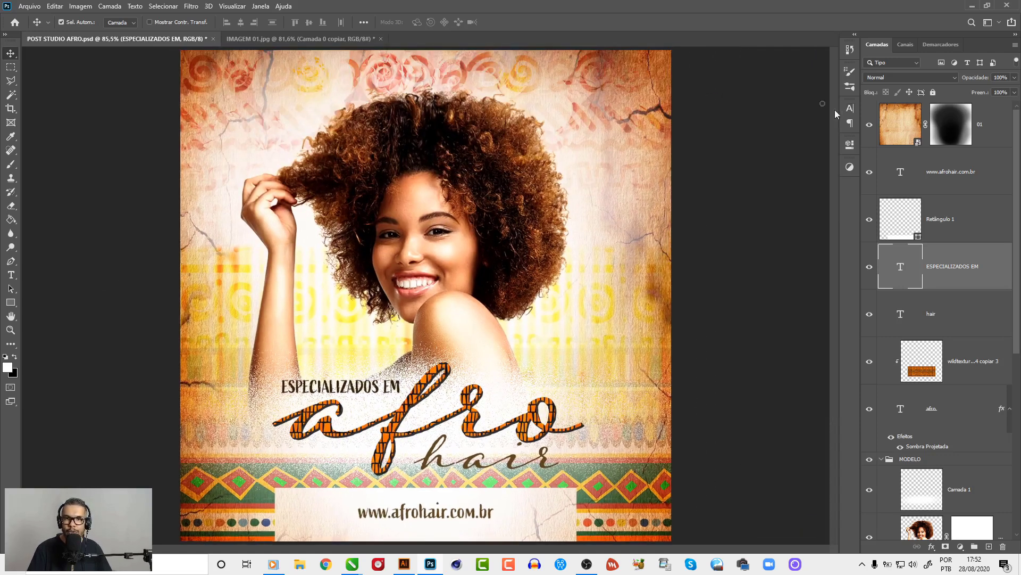